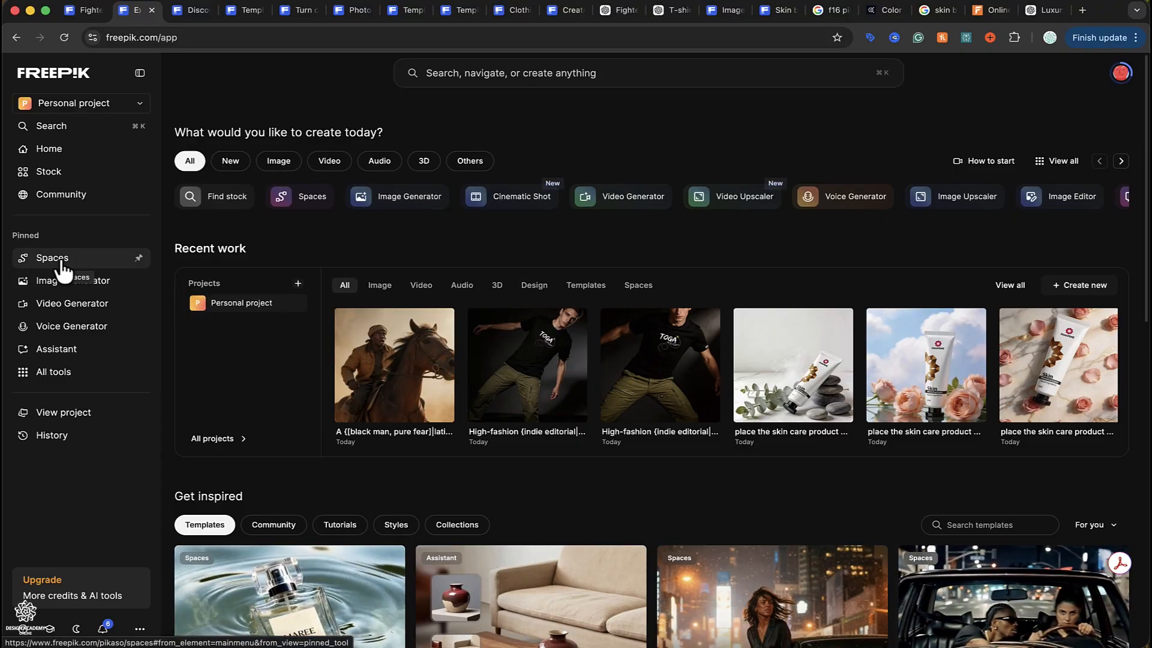
- Open Spaces, start a new blank space from scratch, and return to the Spaces overview
left_click(59, 266)
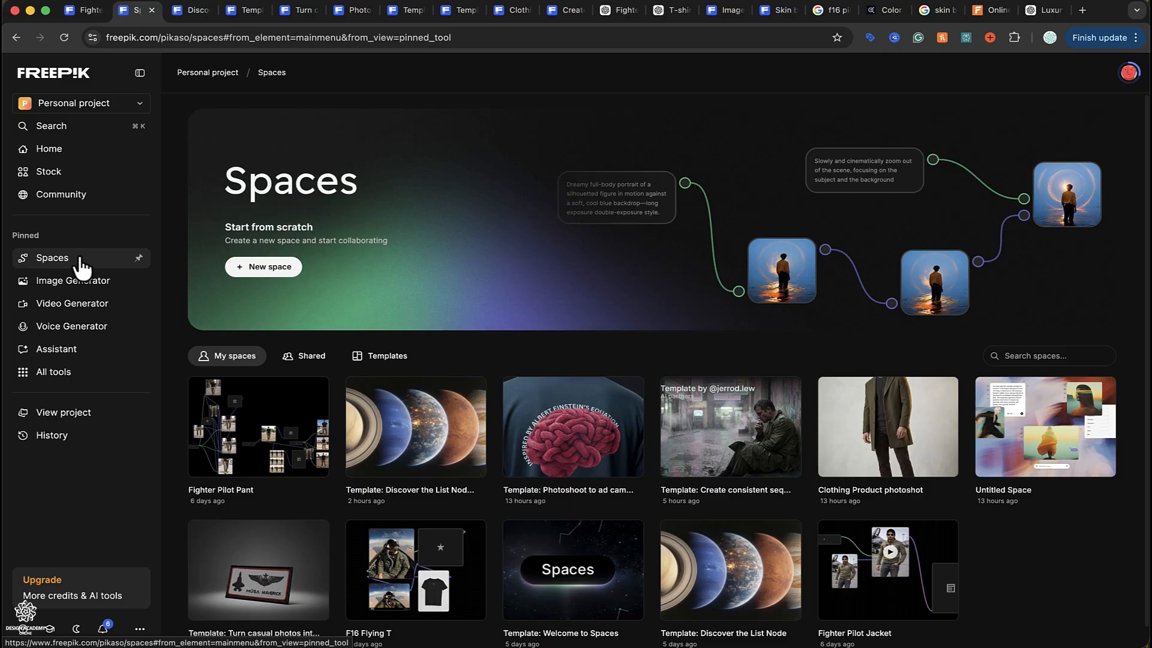
left_click(269, 268)
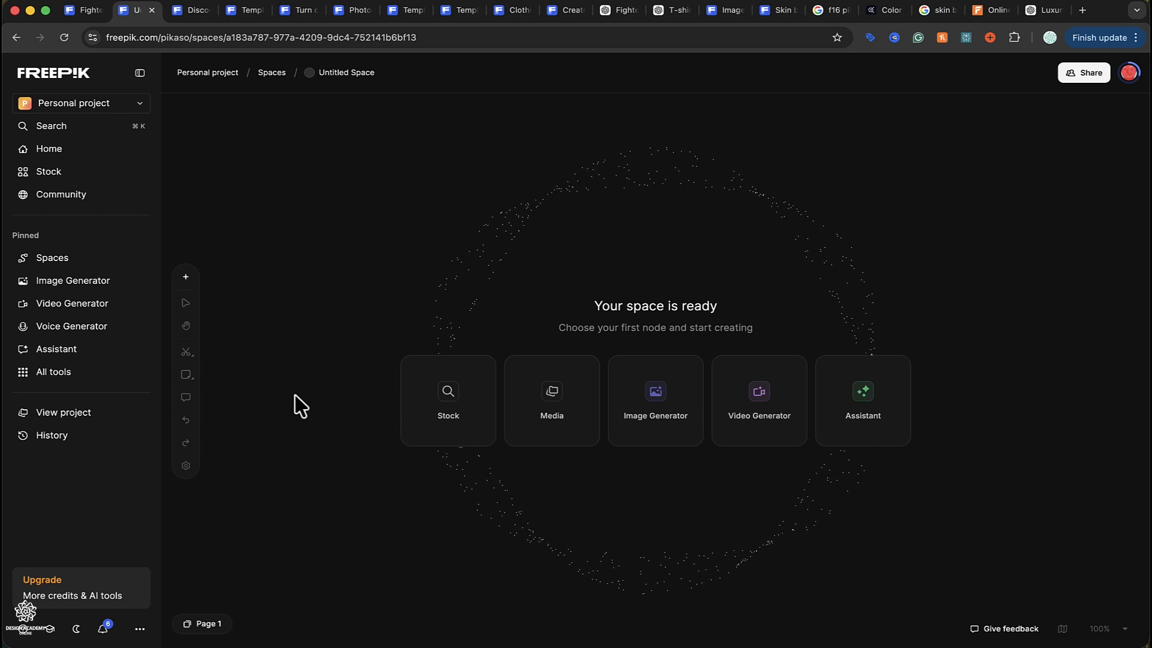
left_click(18, 38)
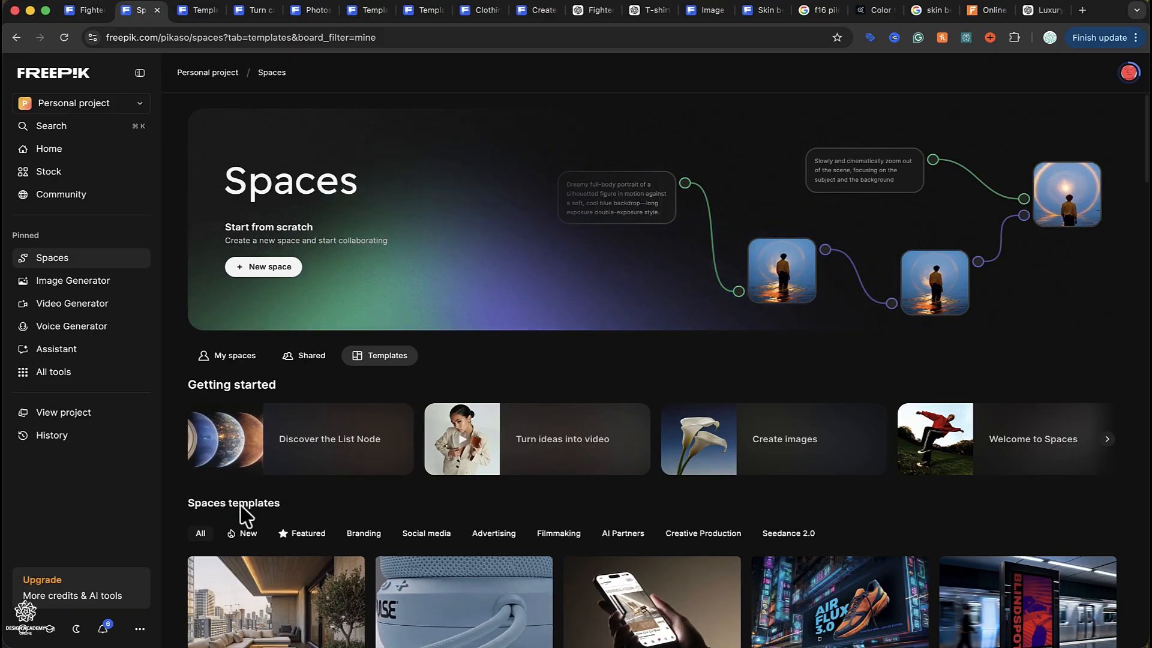
- Browse the full gallery of Spaces templates and examine which ready-made workflows it offers
scroll(636, 507, "down", 10)
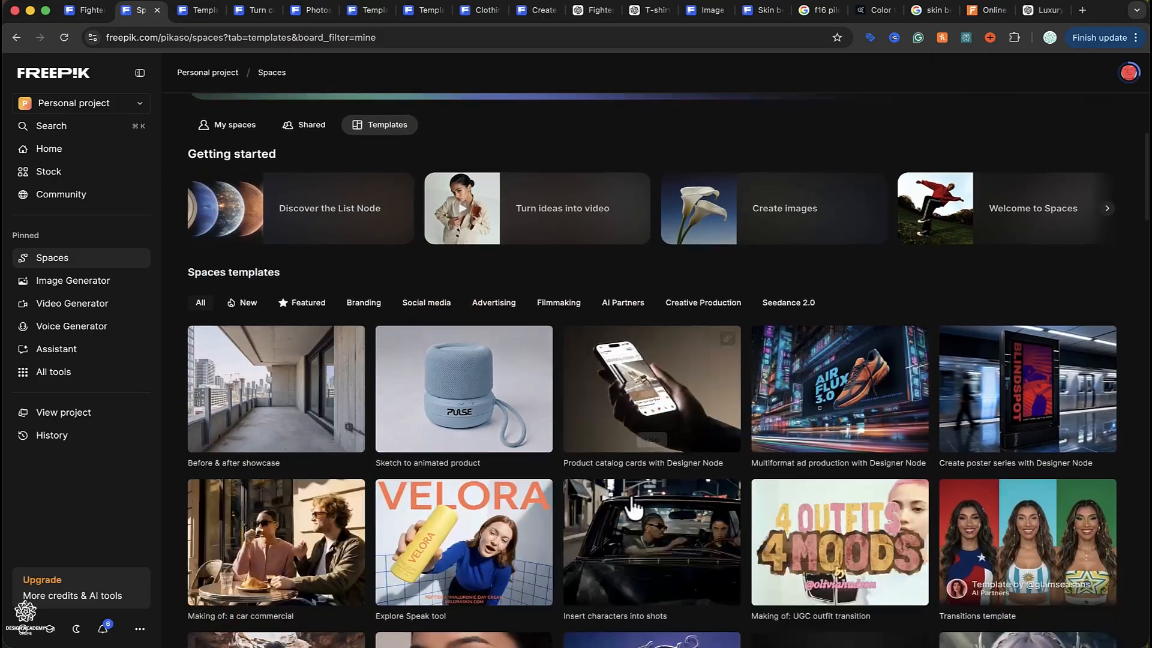
scroll(635, 507, "up", 5)
scroll(633, 507, "down", 2)
scroll(633, 507, "down", 6)
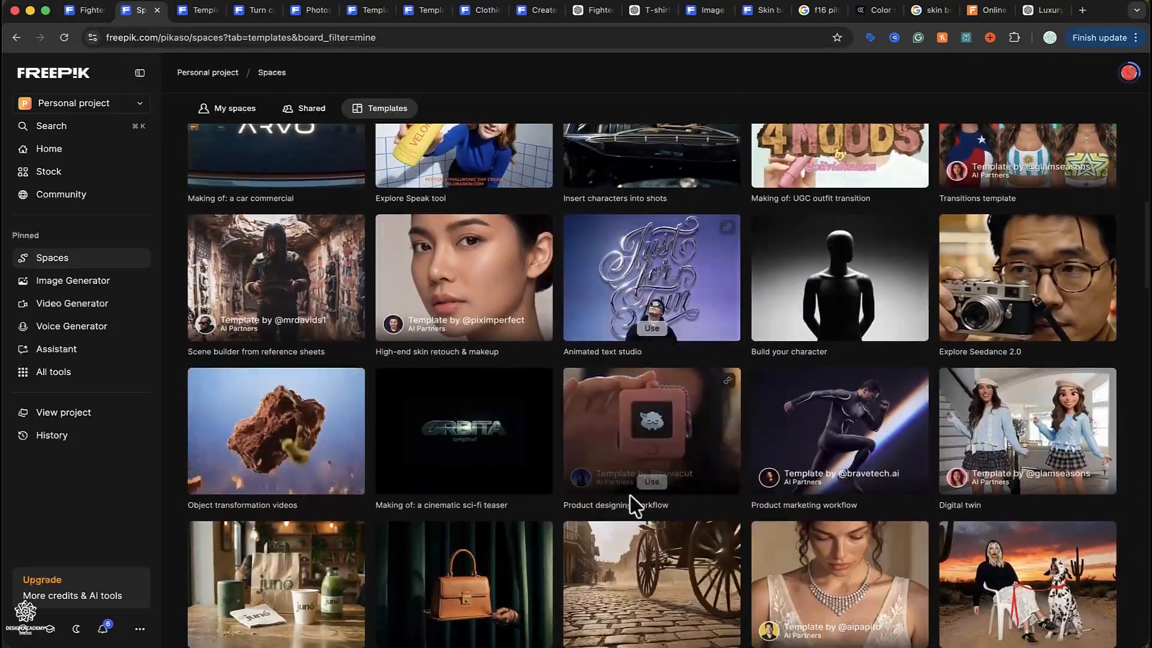
scroll(633, 507, "up", 7)
scroll(633, 507, "up", 2)
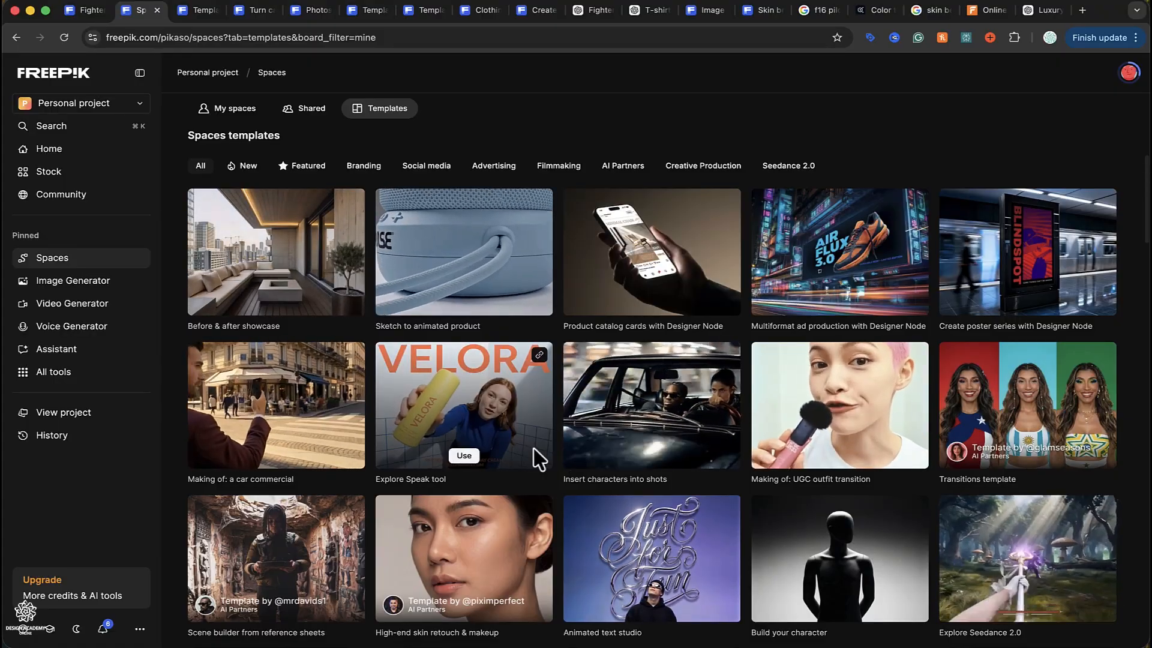
scroll(537, 457, "down", 1)
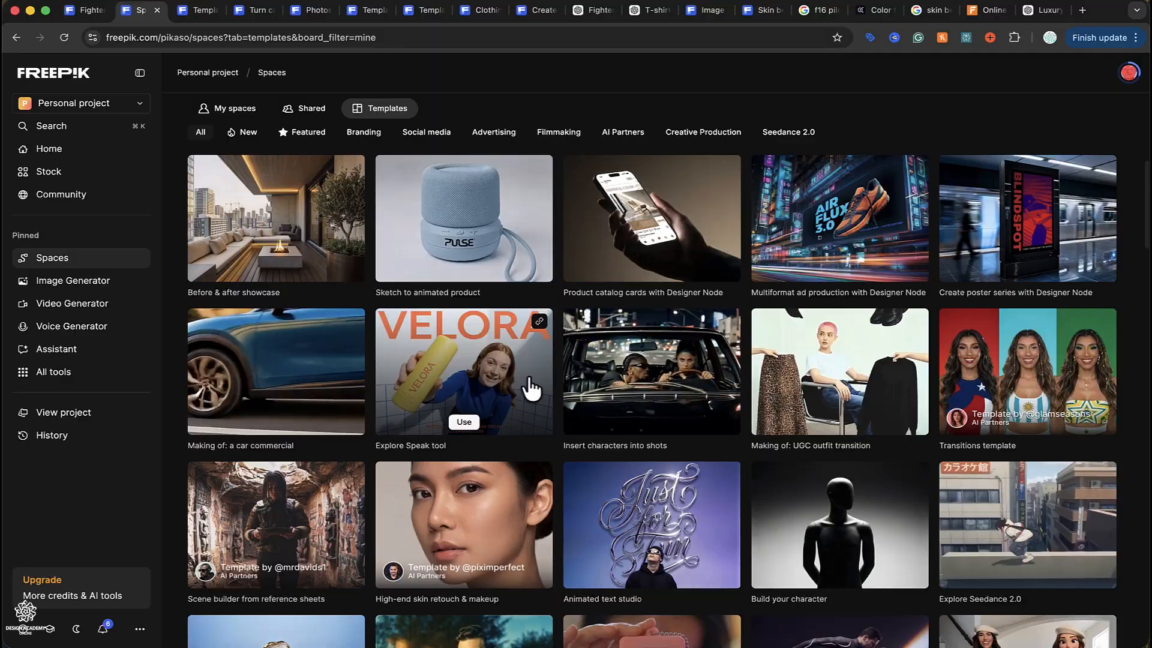
scroll(529, 384, "down", 10)
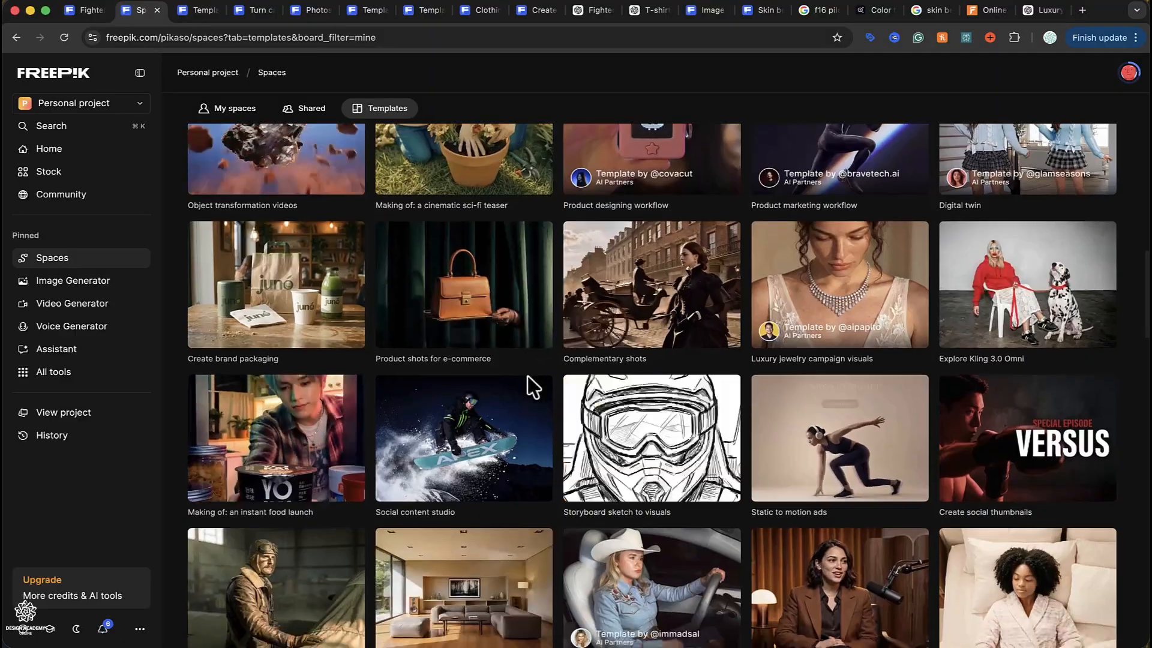
scroll(529, 381, "down", 1)
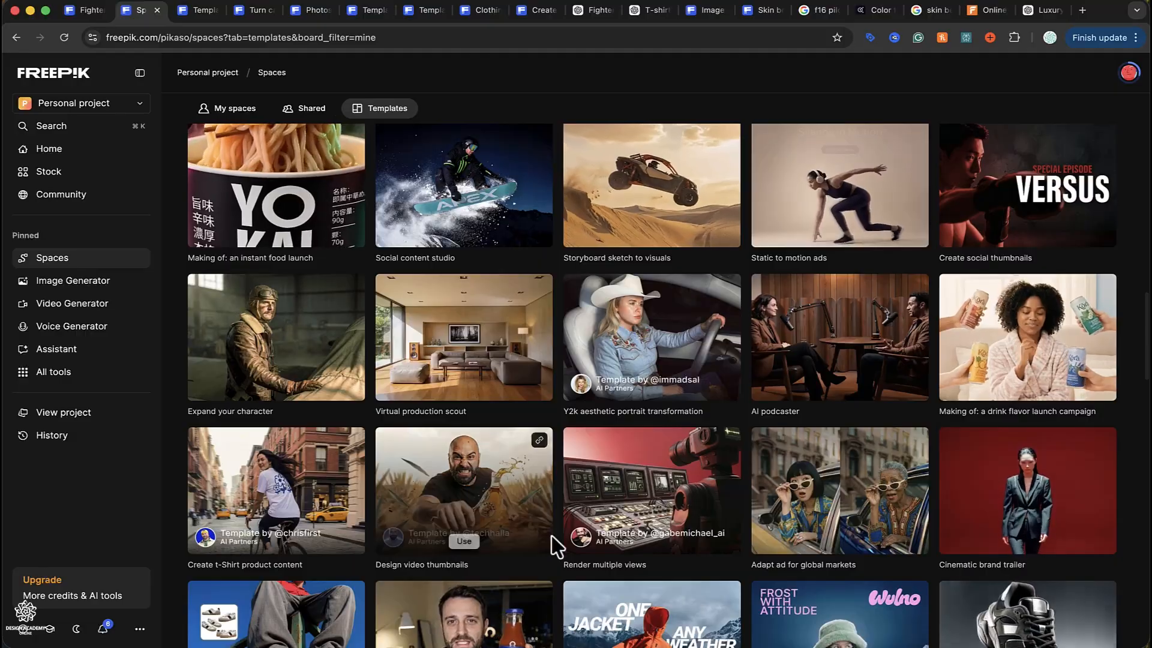
scroll(552, 543, "down", 2)
scroll(552, 545, "down", 5)
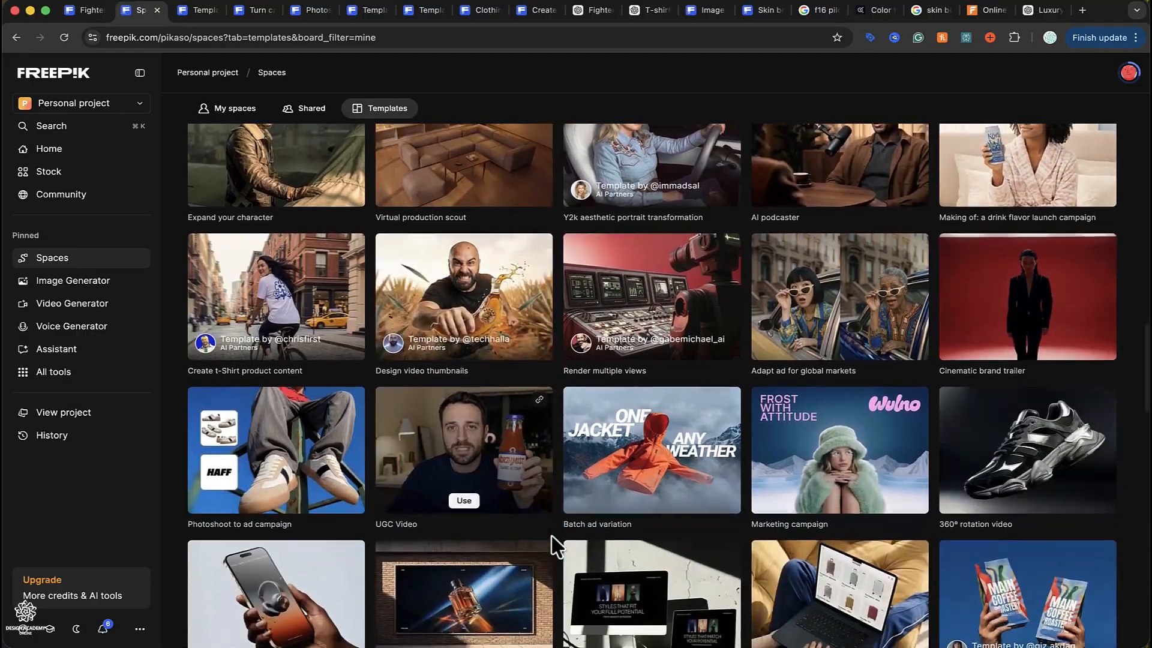
mouse_move(514, 457)
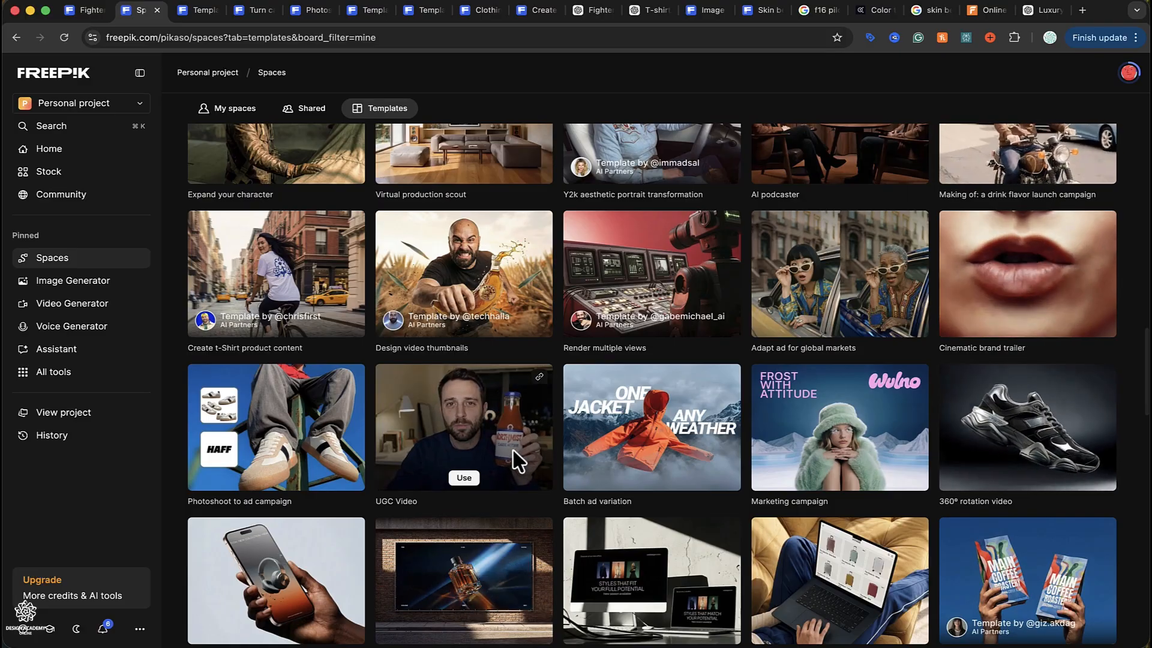
scroll(517, 459, "down", 4)
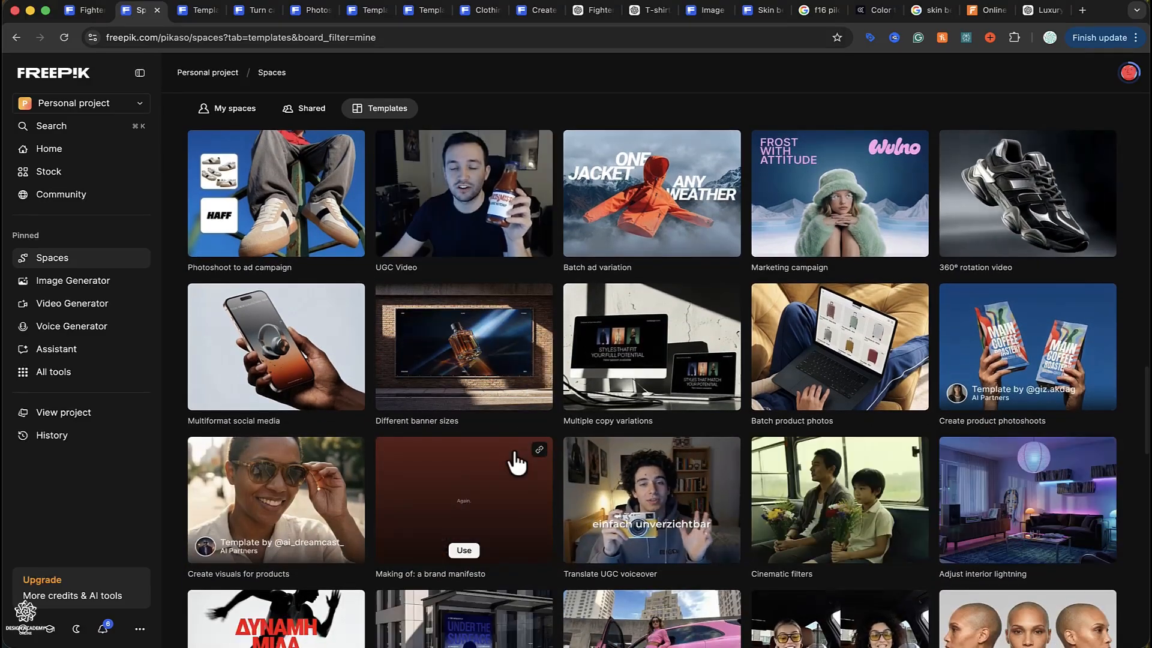
scroll(517, 462, "down", 8)
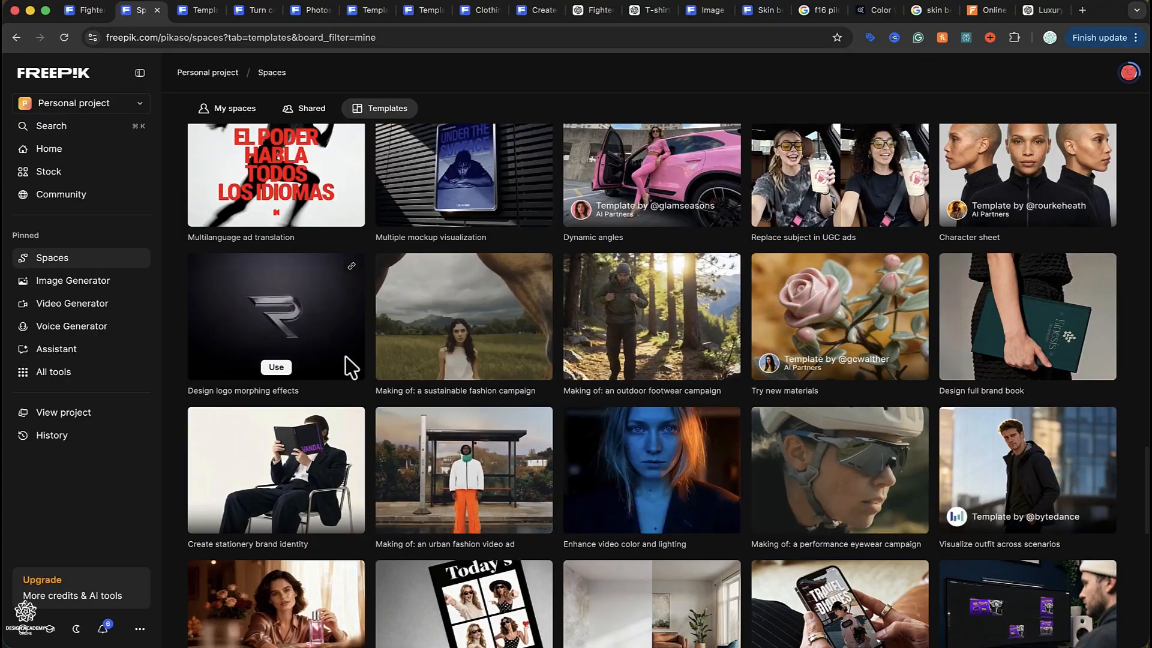
scroll(532, 412, "down", 10)
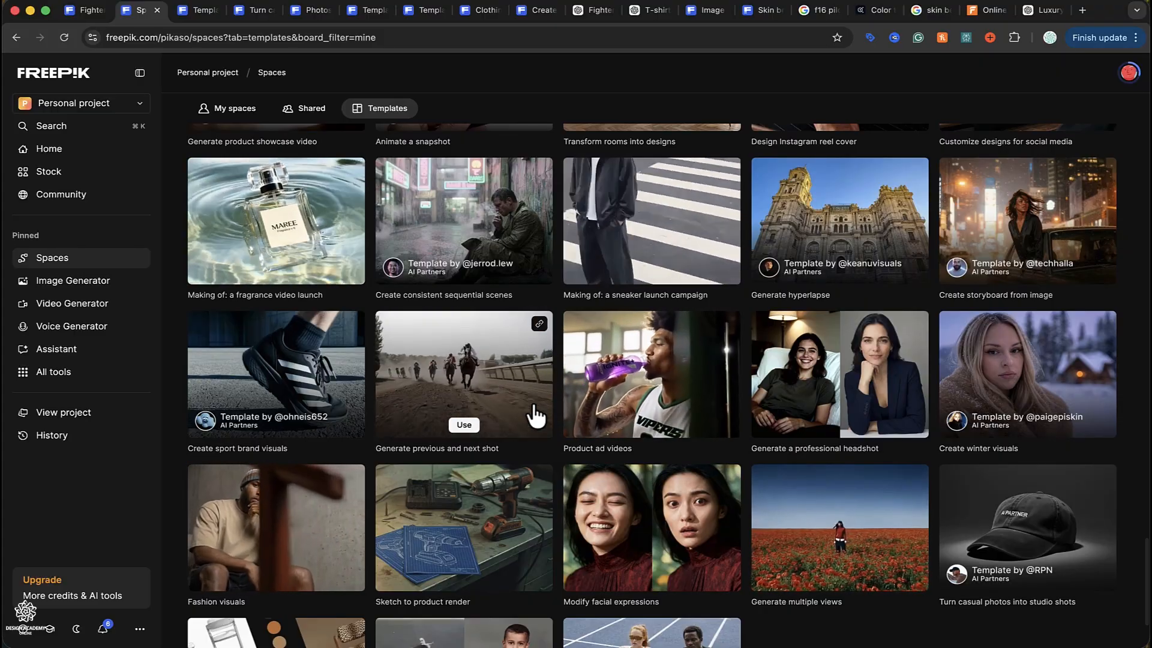
scroll(536, 415, "down", 2)
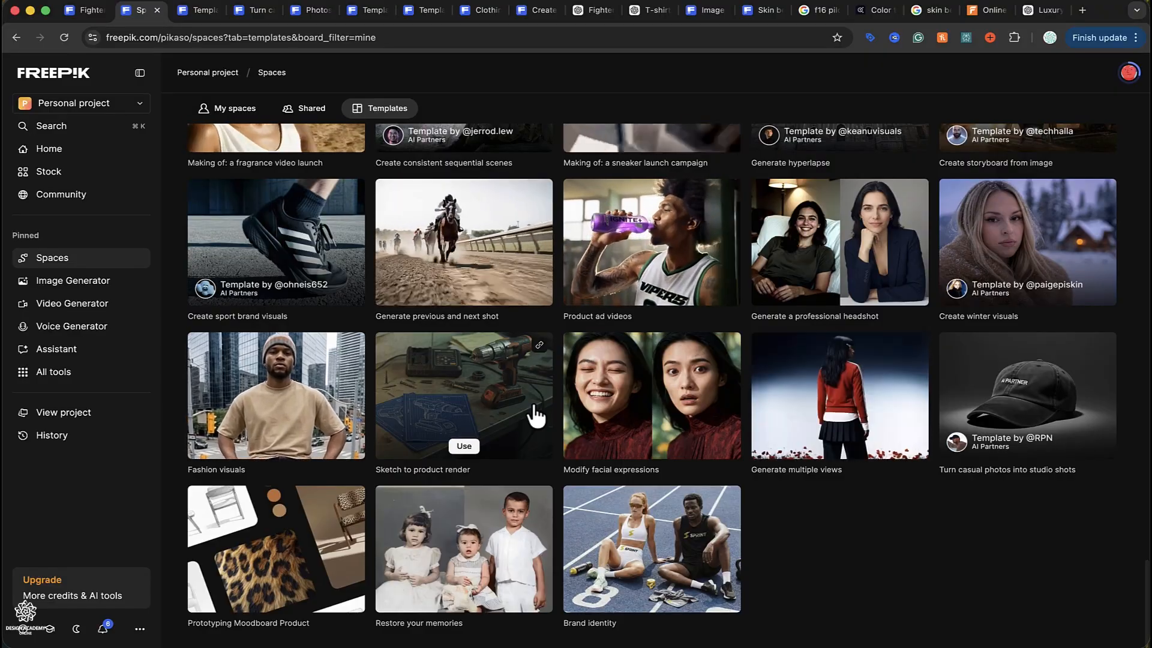
scroll(536, 414, "up", 15)
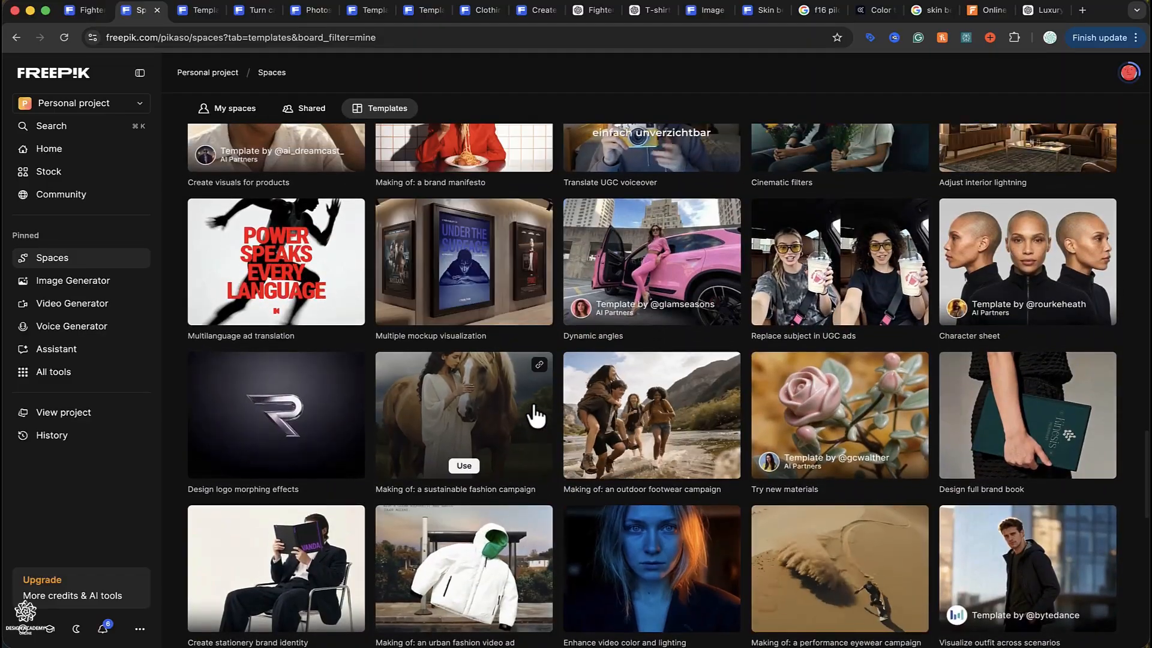
scroll(536, 414, "up", 10)
scroll(536, 414, "up", 5)
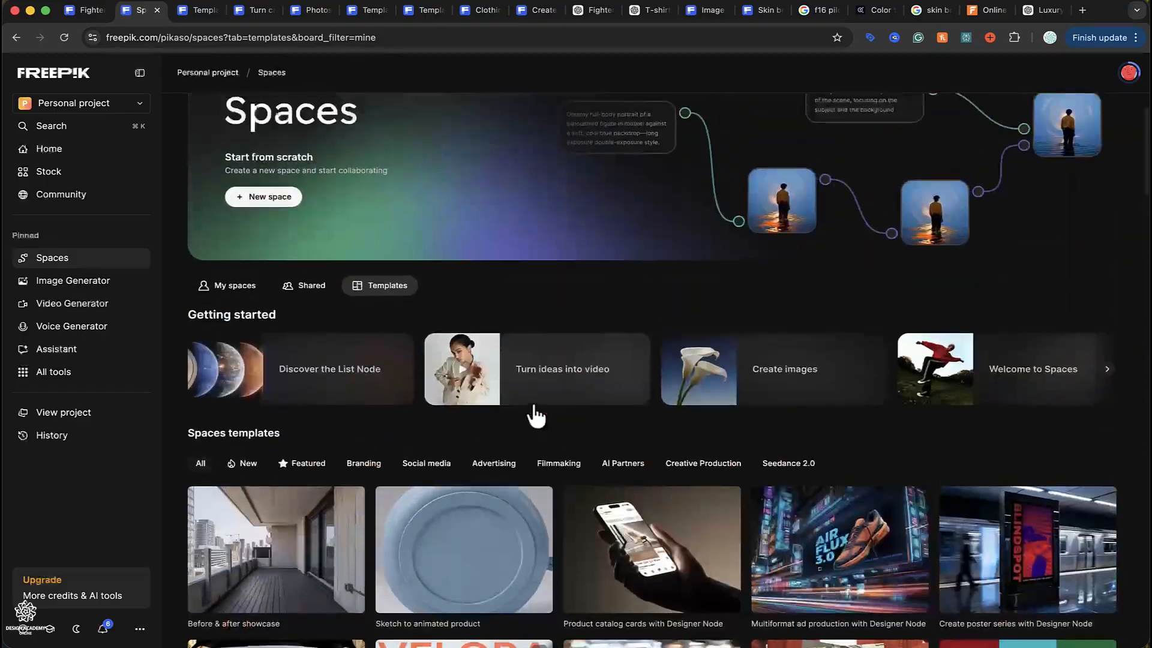
- Open the Welcome to Spaces template from the Getting started section and start an editable copy of it
scroll(534, 416, "down", 3)
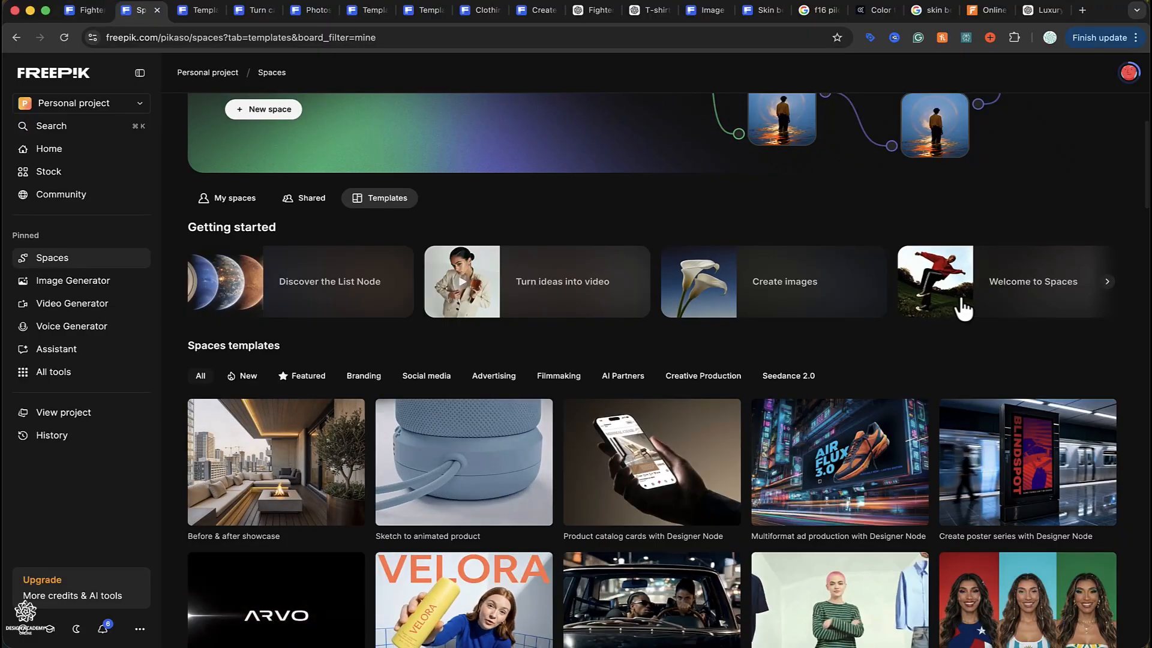
scroll(403, 314, "up", 3)
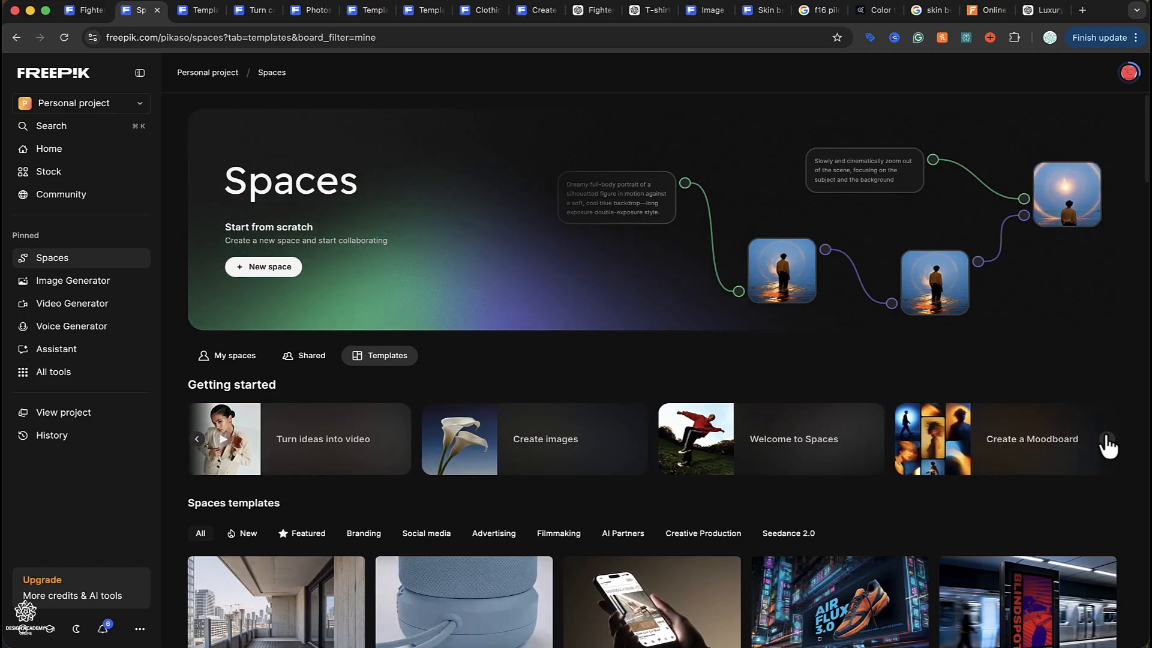
left_click(794, 436)
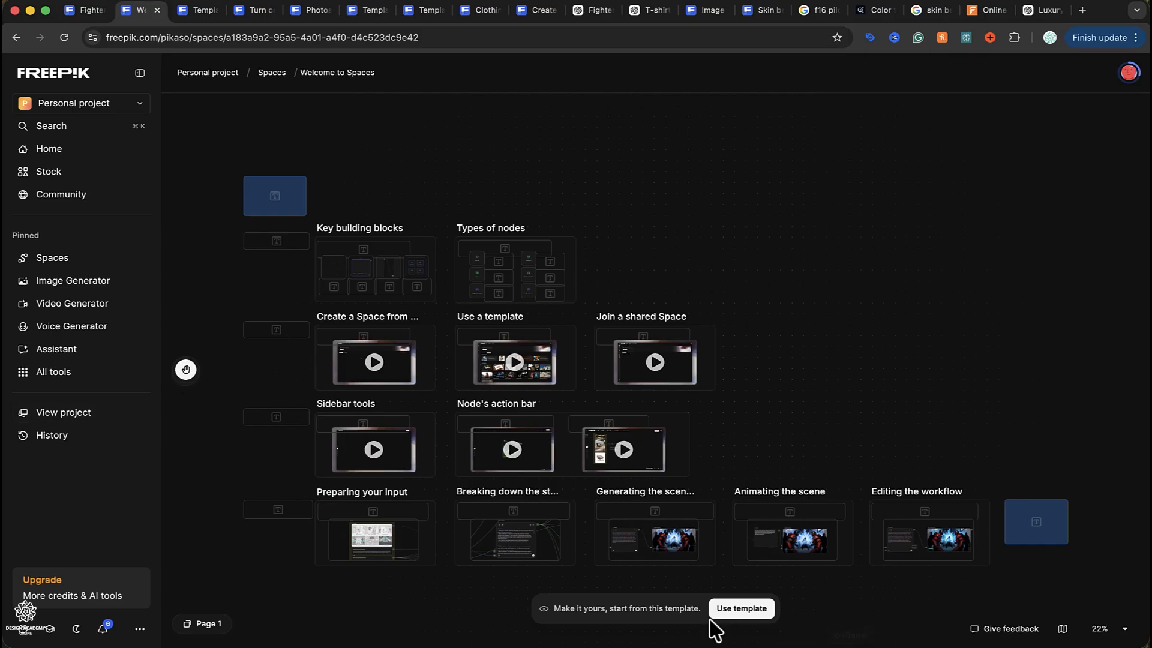
left_click(728, 610)
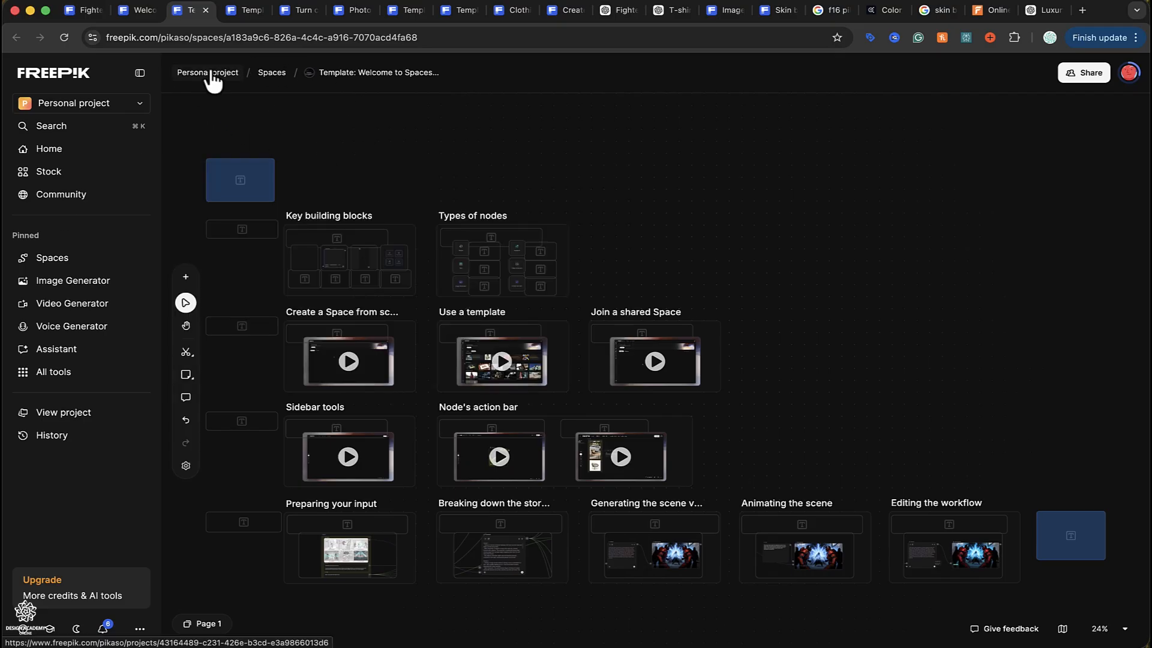
left_click(375, 73)
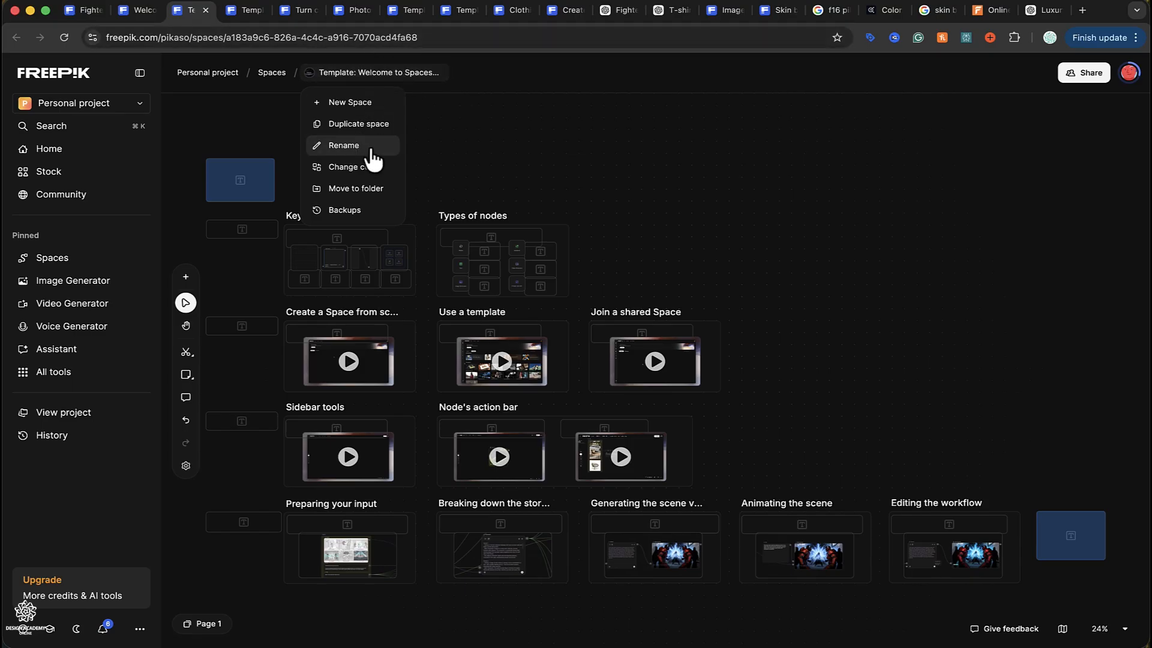
left_click(343, 146)
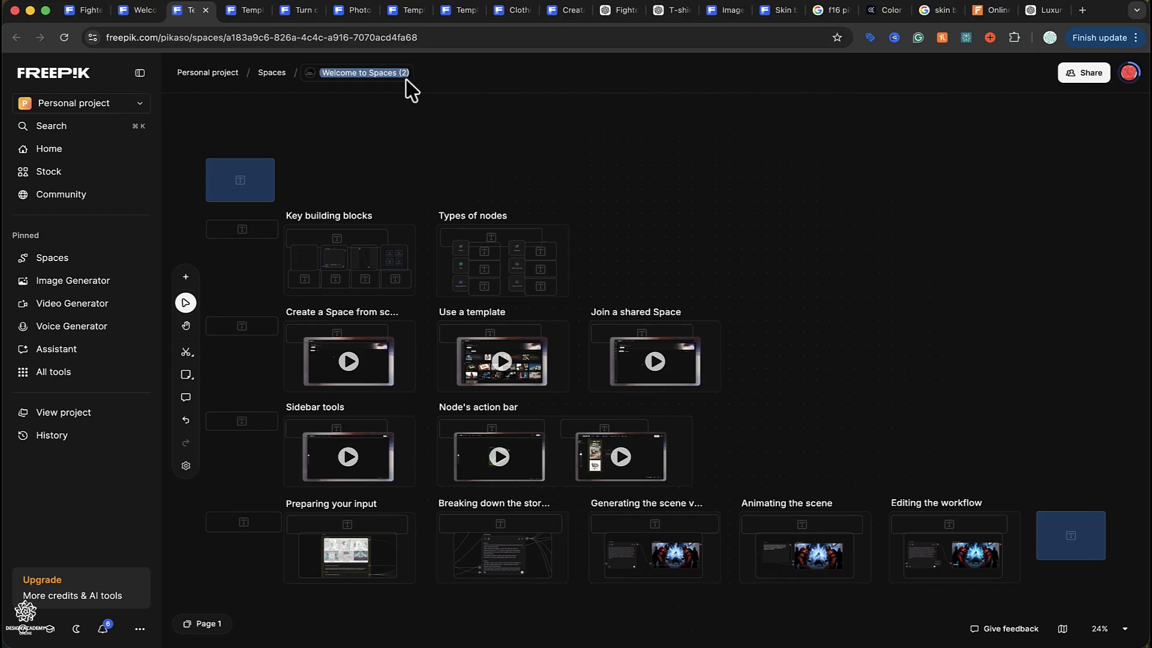
left_click(477, 127)
- View the list of nodes that can be added to the canvas and close it again
scroll(185, 295, "up", 5)
left_click(186, 277)
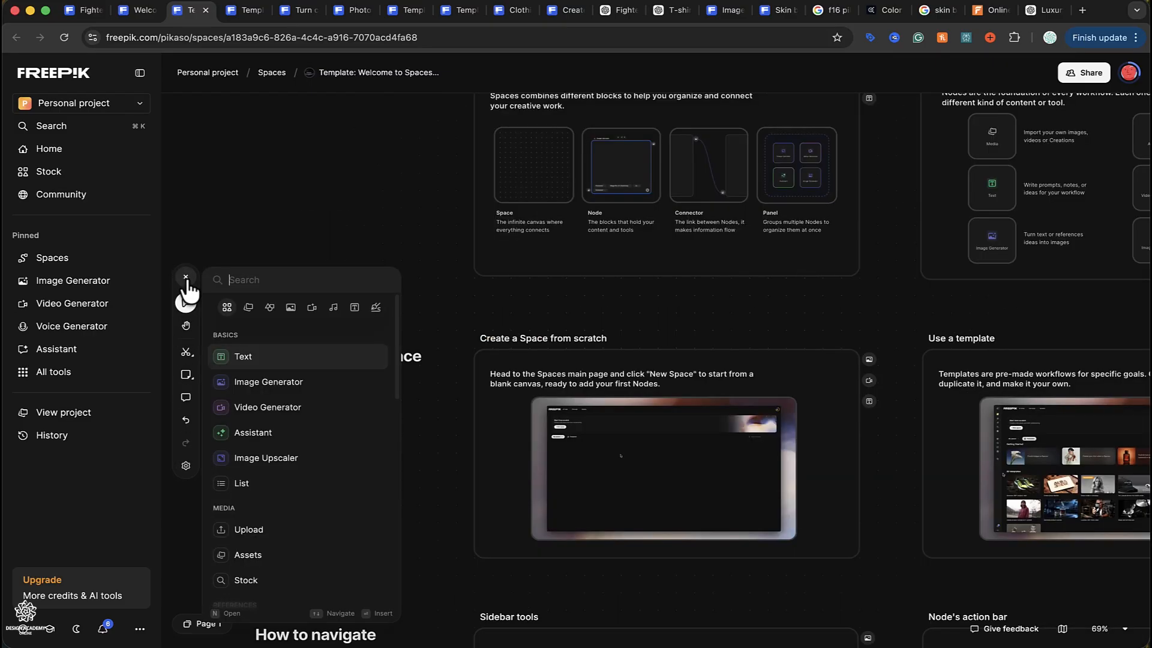
left_click(186, 278)
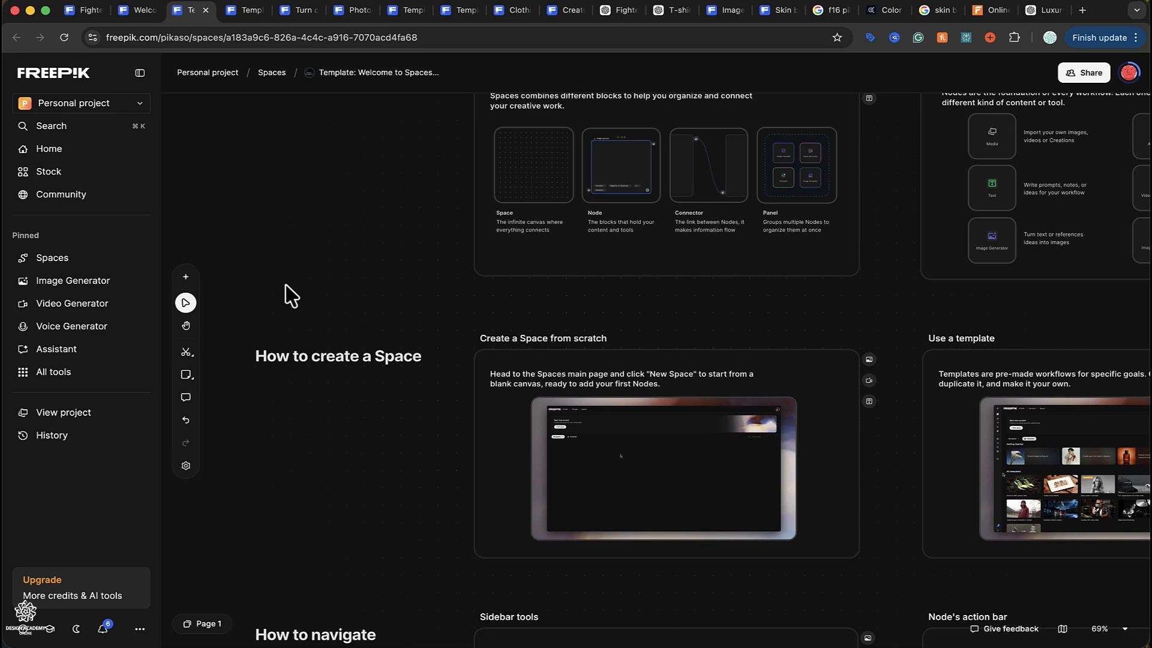
- Examine the Welcome to Spaces canvas, focusing on the Key building blocks panel that explains space, node, connector and panel
scroll(285, 296, "up", 4)
scroll(285, 295, "right", 3)
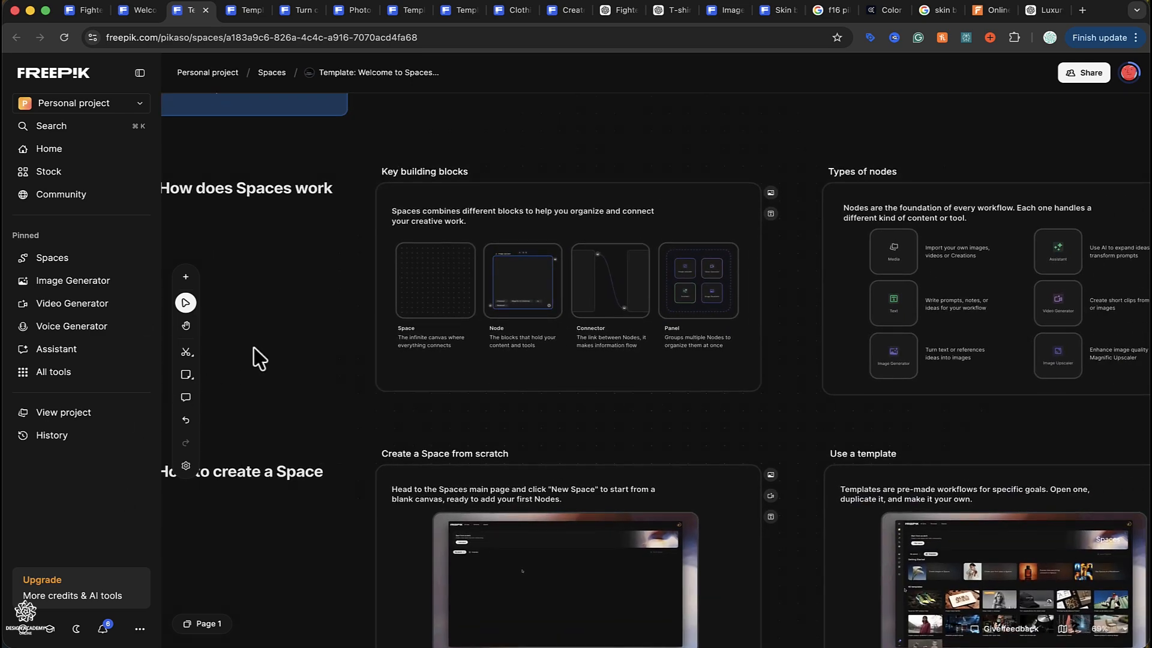
scroll(255, 358, "up", 3)
scroll(255, 358, "left", 2)
scroll(260, 358, "up", 3)
scroll(259, 358, "left", 1)
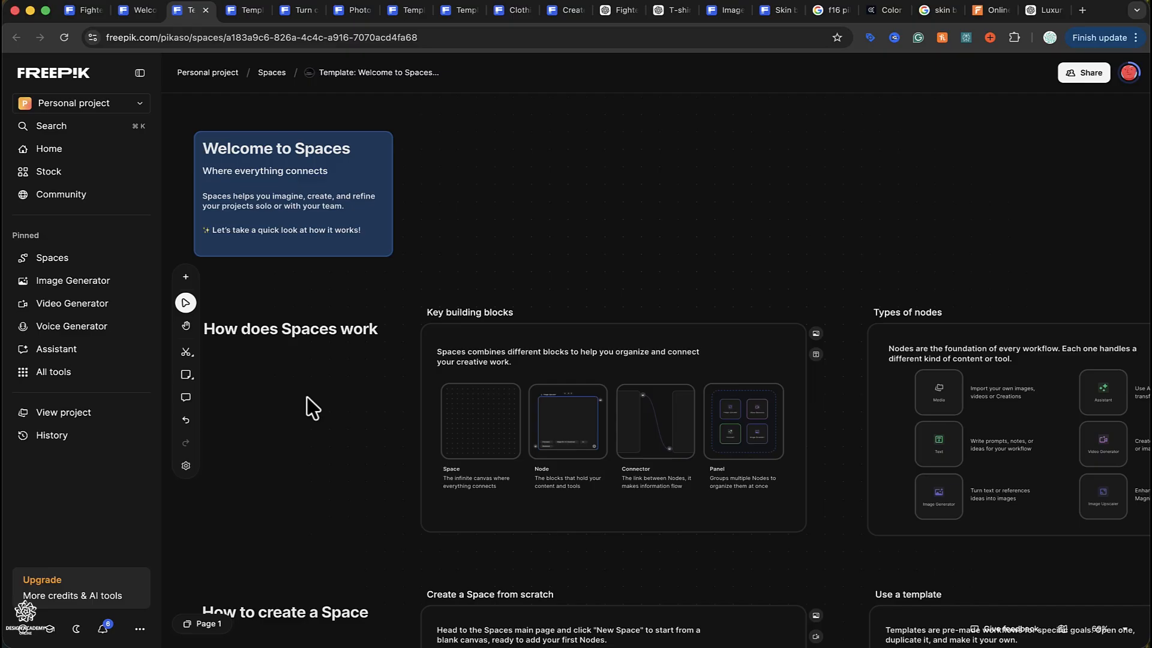
scroll(335, 410, "down", 10)
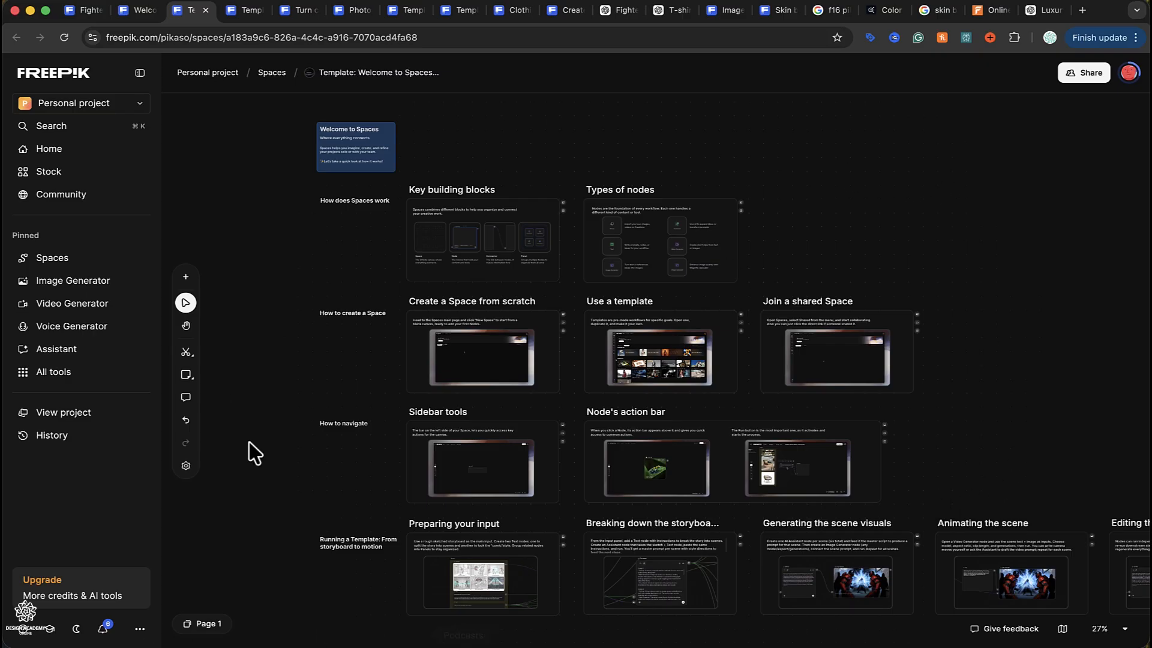
scroll(460, 246, "up", 5)
scroll(454, 236, "up", 10)
scroll(454, 236, "up", 3)
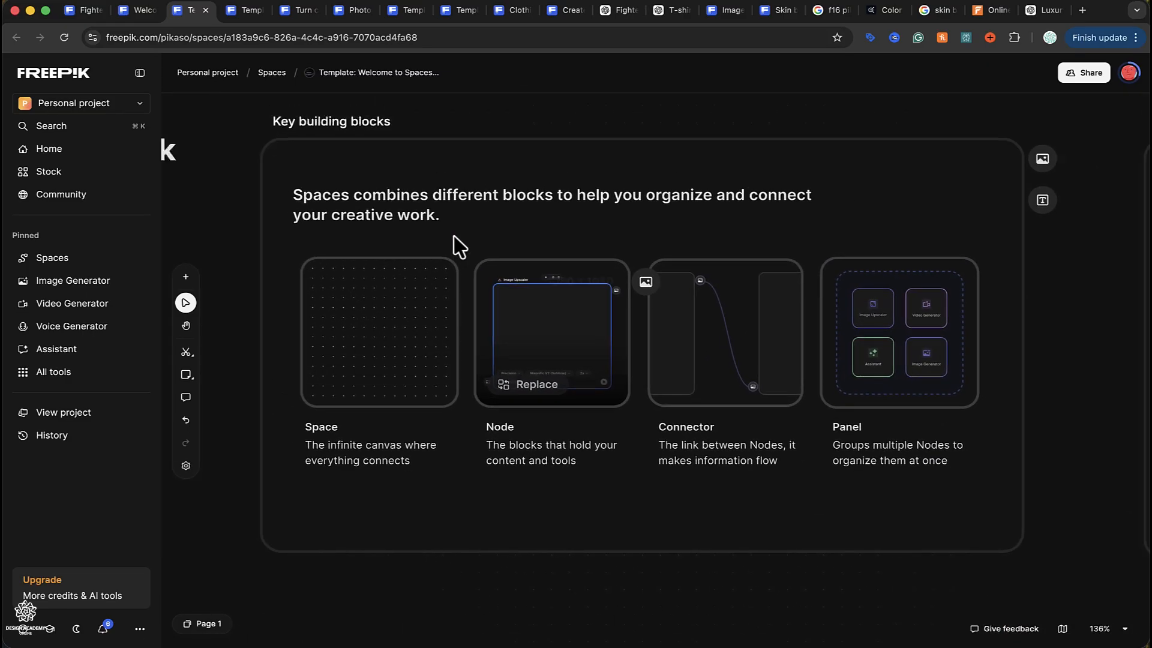
scroll(441, 291, "up", 3)
scroll(441, 291, "down", 3)
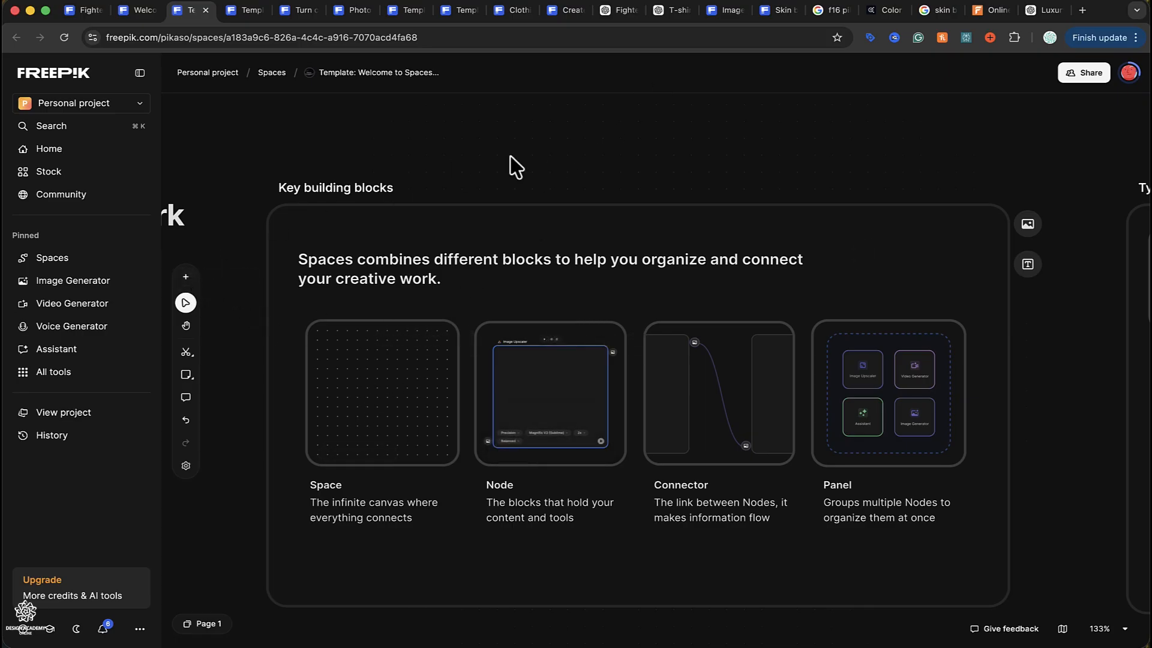
- Add an Image Generator node and place it directly below the "How does Spaces work" heading, beside the Key building blocks panel
left_click(186, 279)
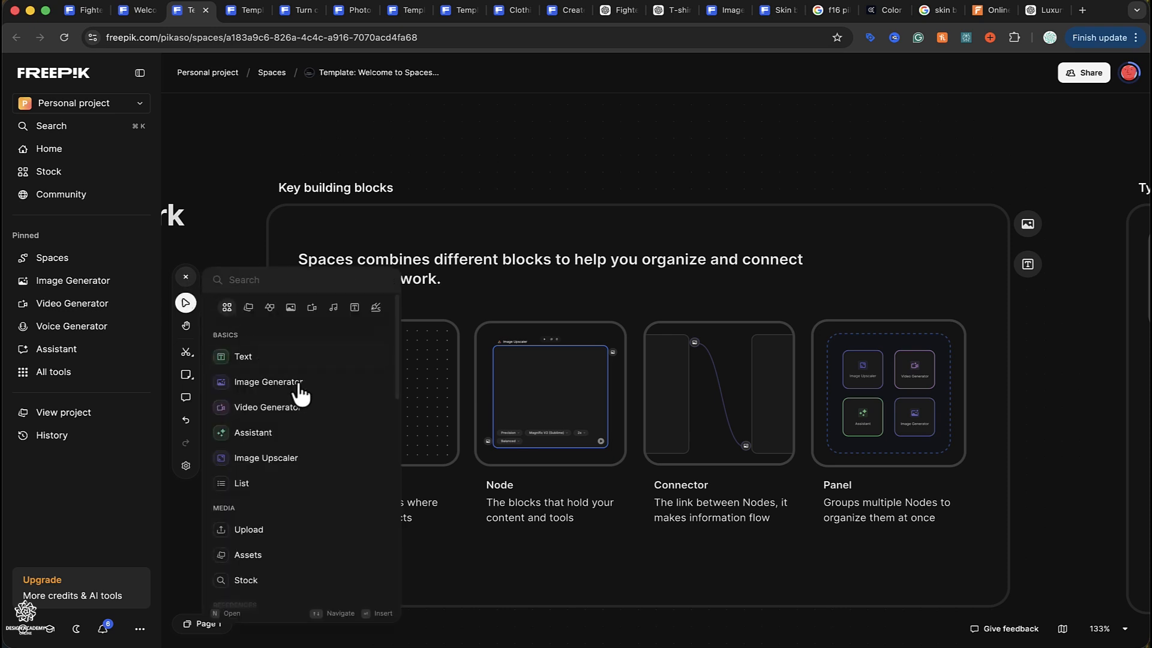
left_click(244, 383)
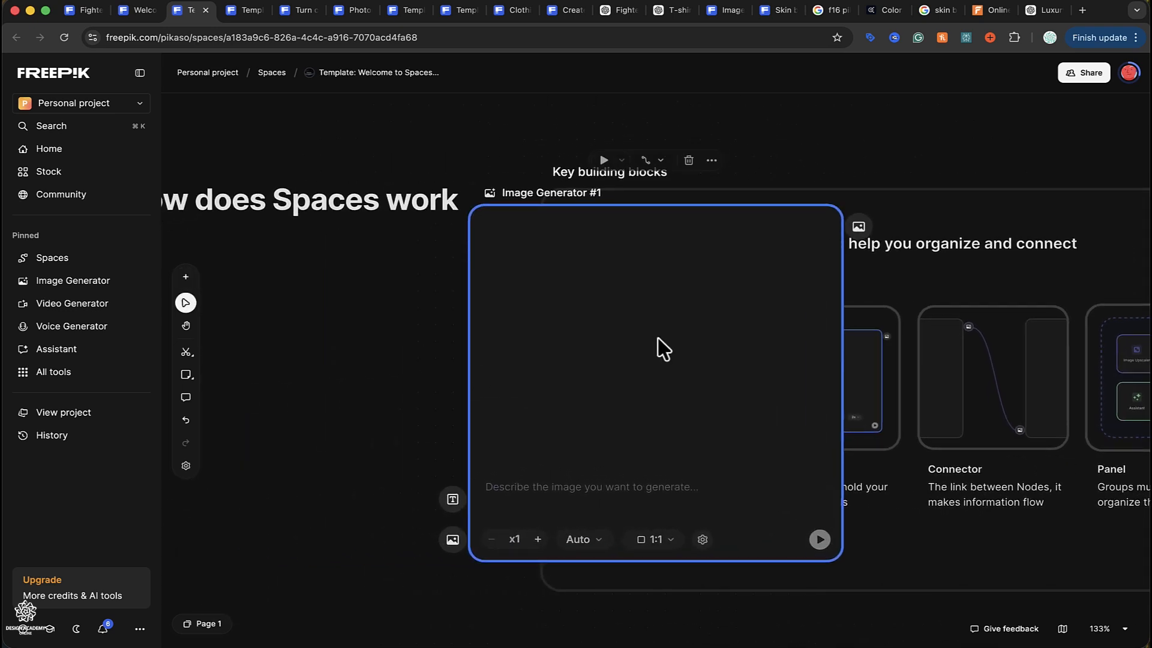
left_click_drag(615, 347, 365, 375)
scroll(359, 364, "down", 5)
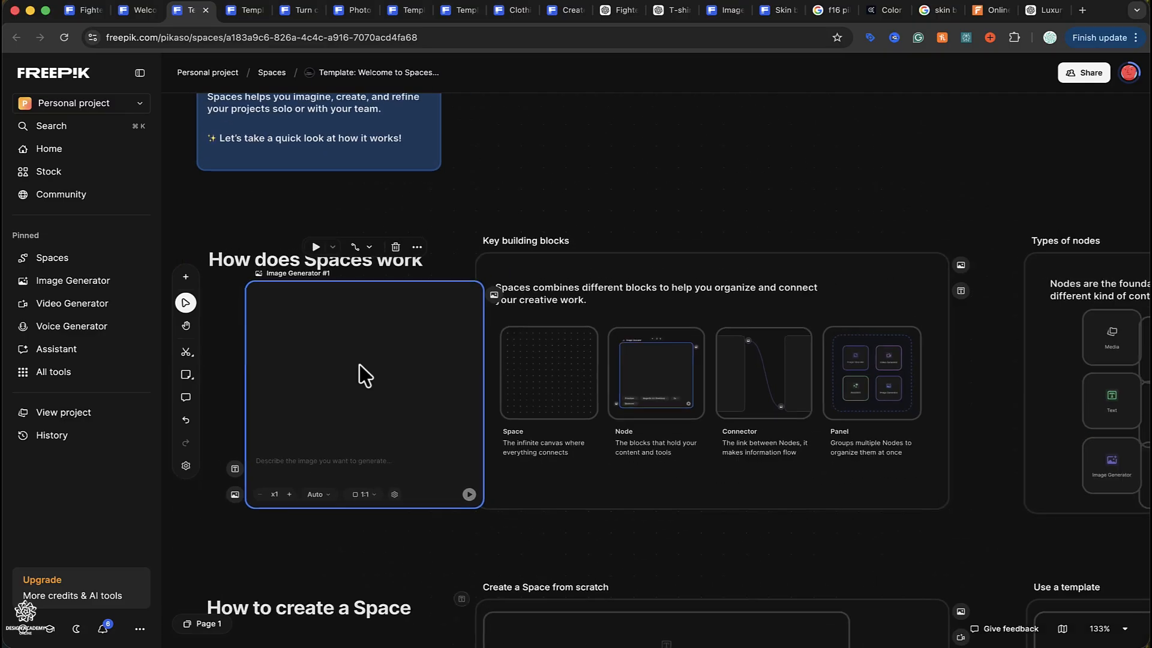
scroll(358, 364, "left", 2)
scroll(359, 364, "down", 1)
left_click_drag(526, 293, 482, 298)
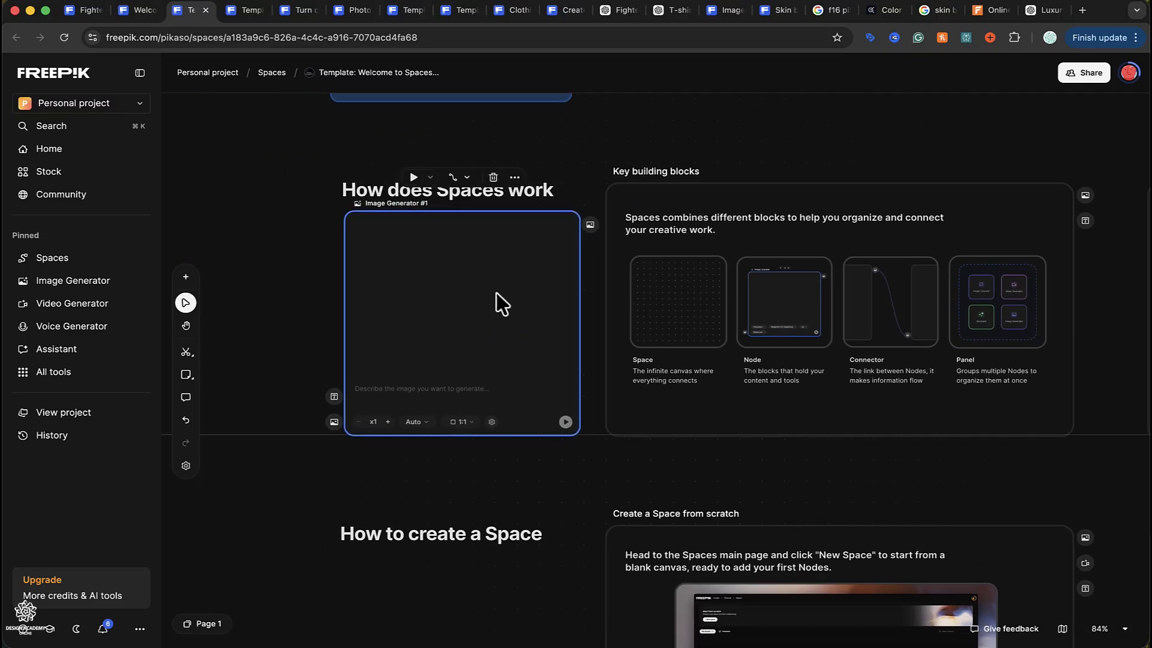
scroll(473, 338, "down", 5)
scroll(478, 346, "up", 2)
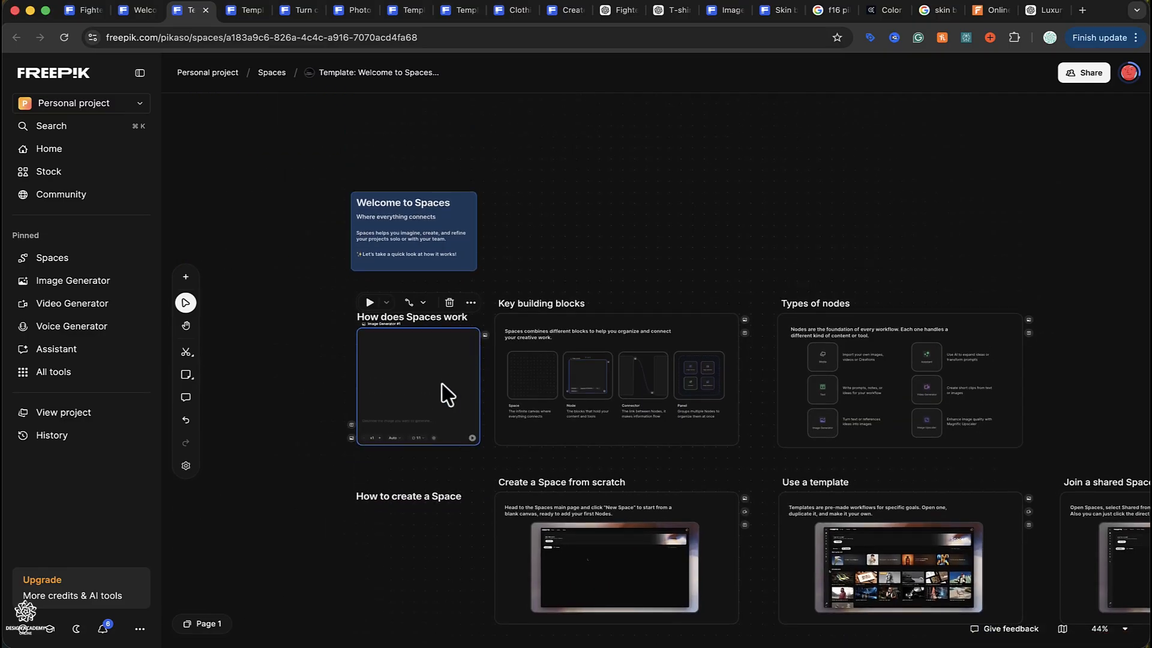
- Move the Image Generator node above the Key building blocks panel and add a Text node beside it, above the Welcome to Spaces panel
left_click_drag(447, 393, 723, 198)
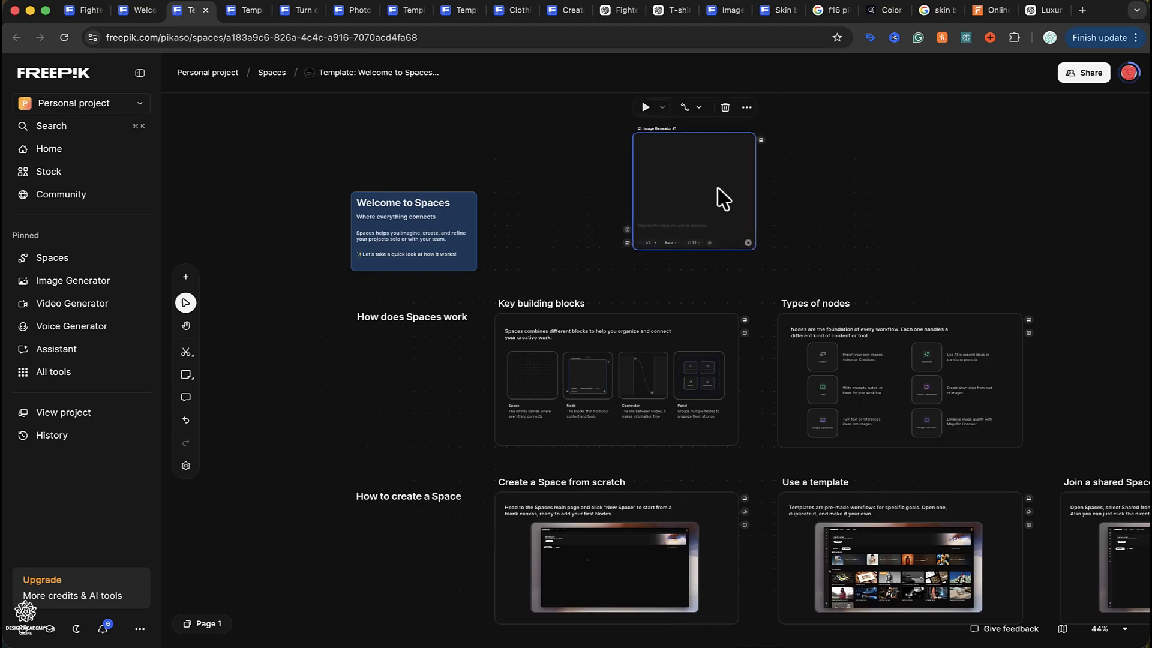
left_click(186, 278)
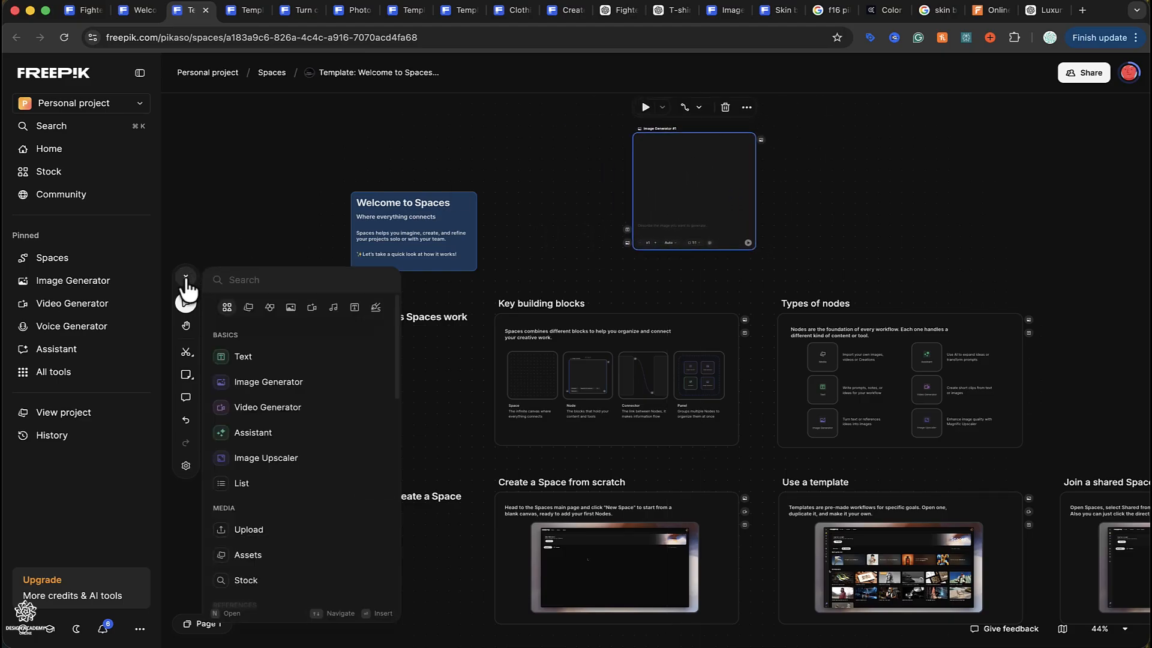
left_click(277, 367)
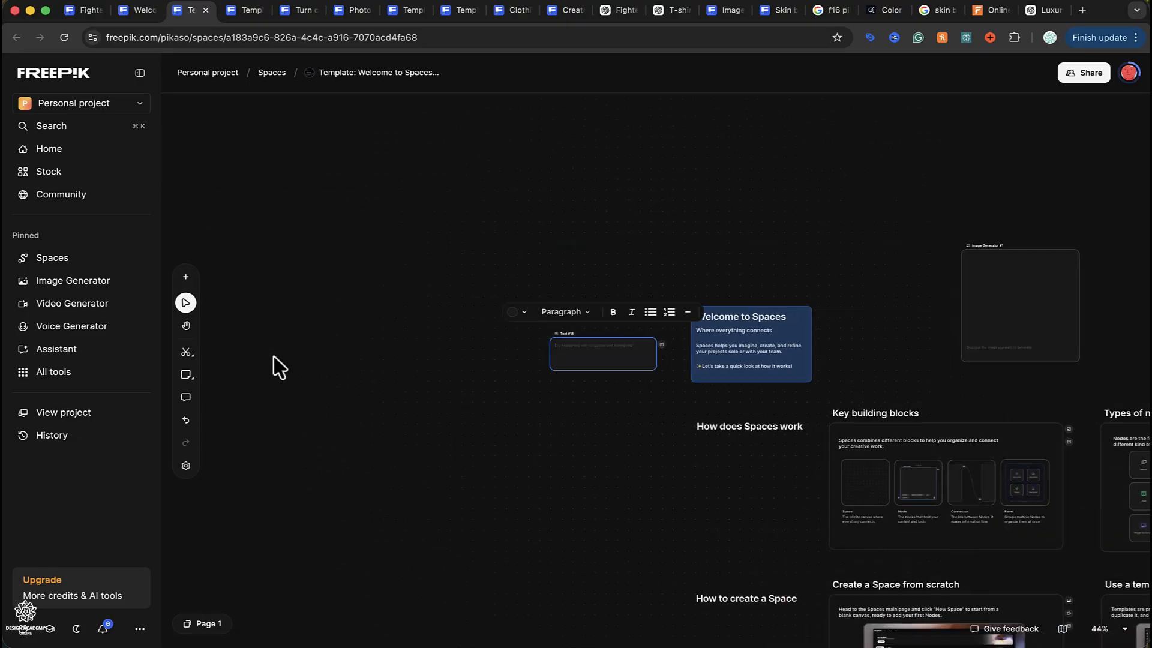
left_click_drag(682, 372, 924, 275)
scroll(923, 276, "right", 5)
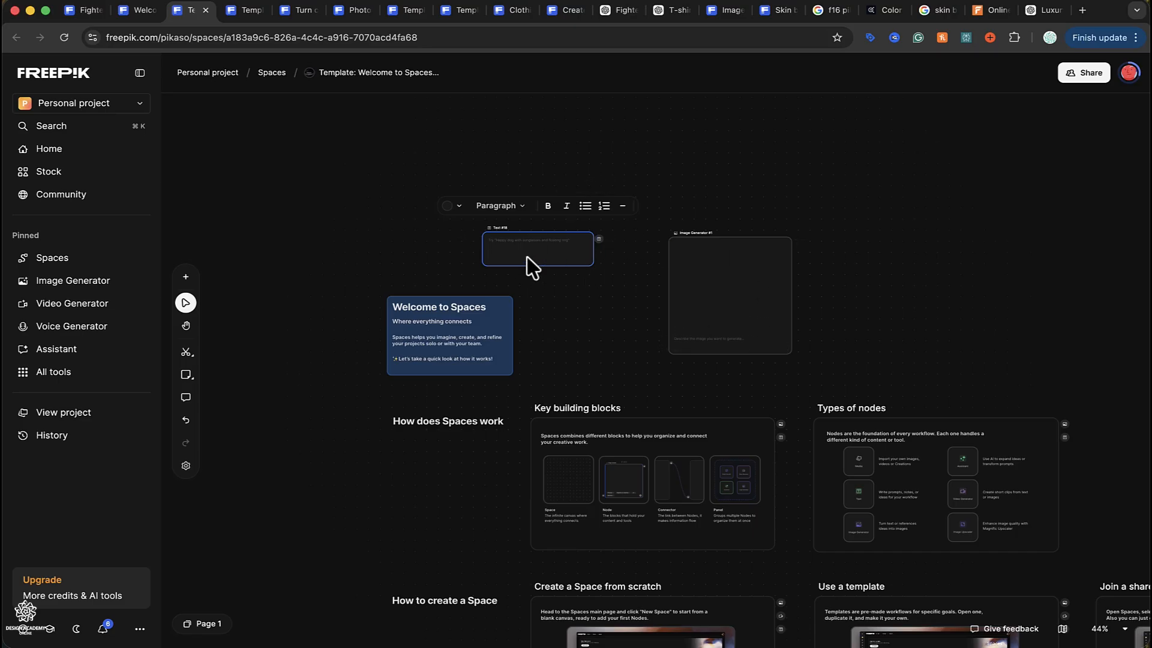
- Enter "planet earth" in the Text node and connect its output to the Image Generator node's text input
scroll(548, 252, "up", 5)
scroll(547, 249, "down", 2)
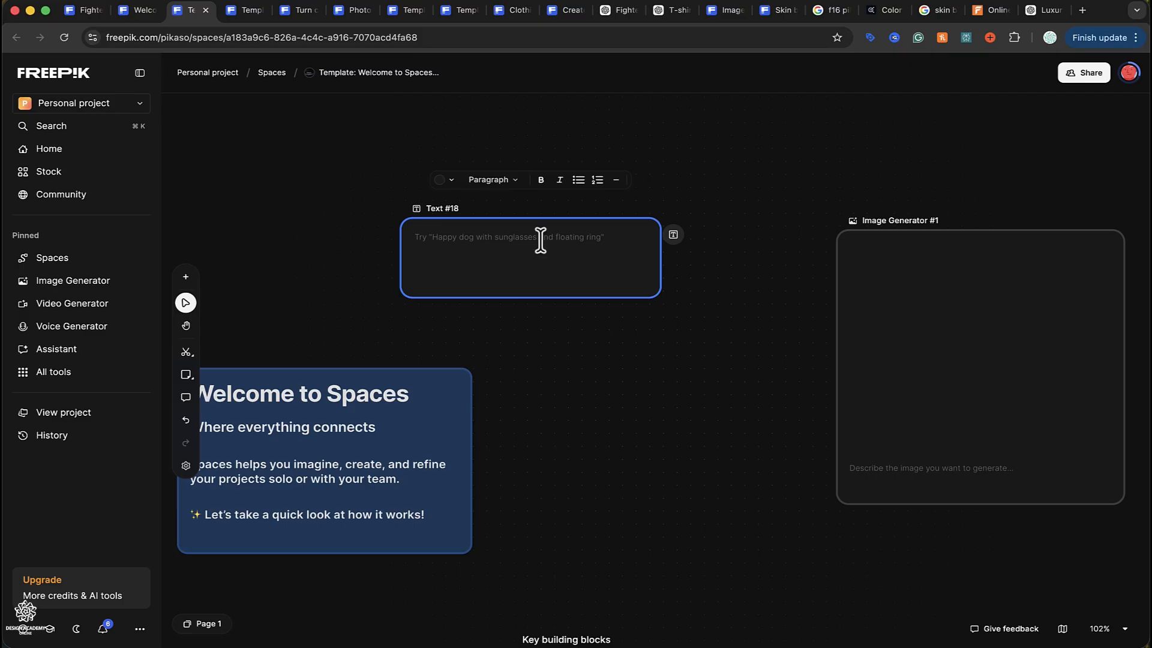
type("planet earth")
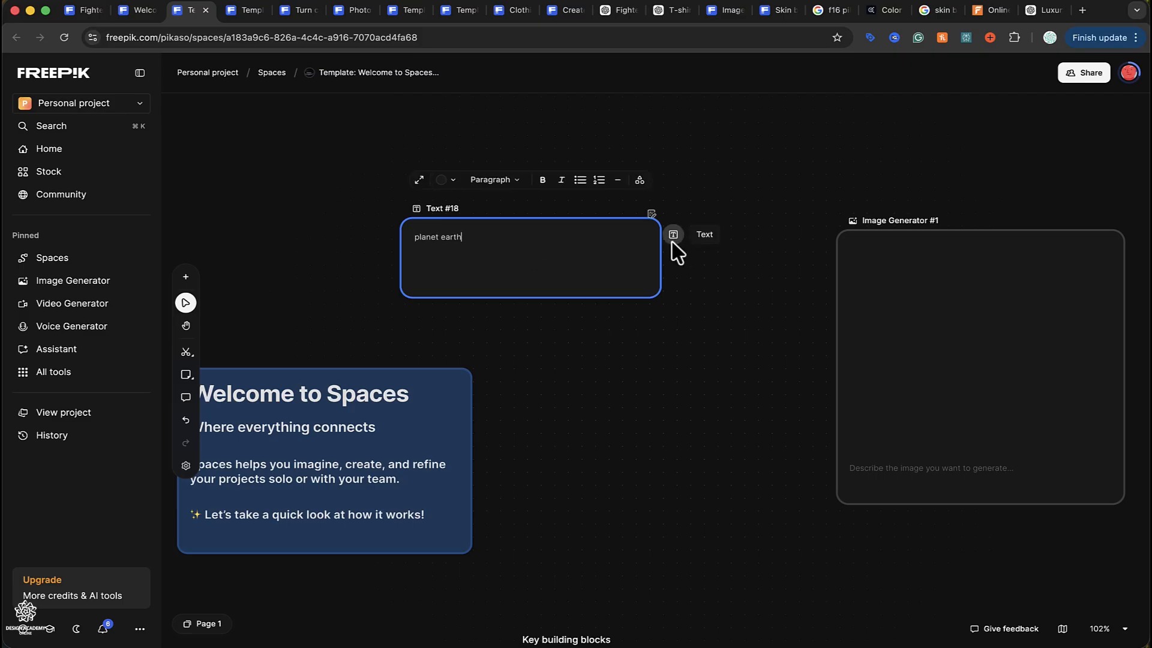
left_click_drag(673, 234, 824, 456)
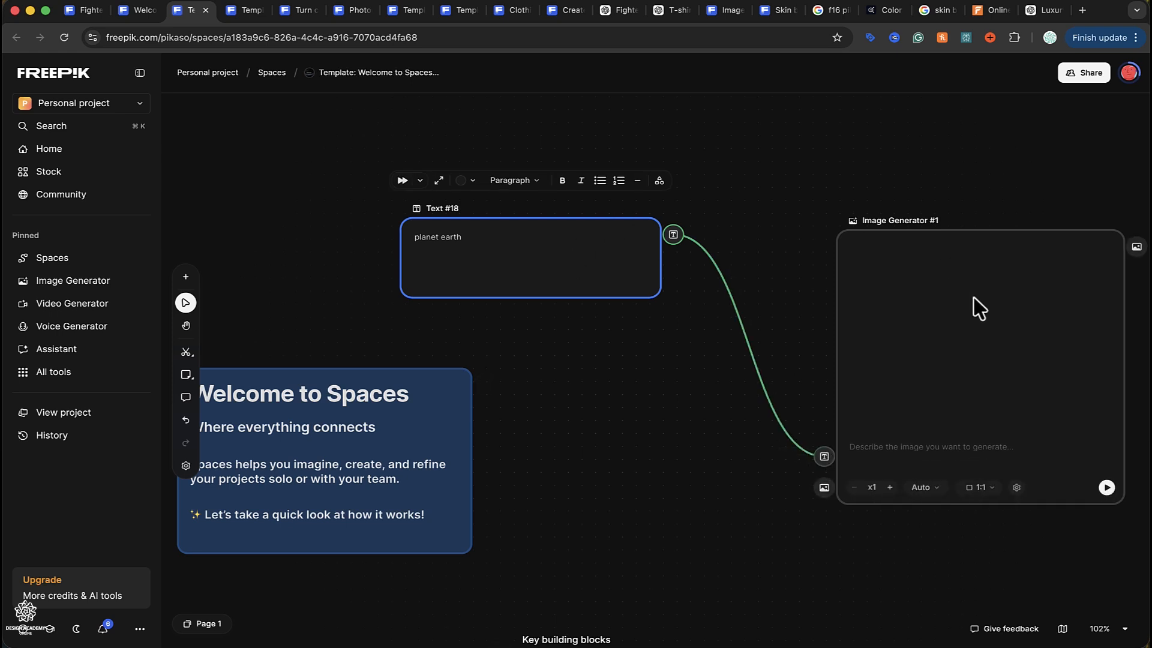
- Set the Image Generator node's model to Seedream 5 Lite
scroll(974, 300, "right", 2)
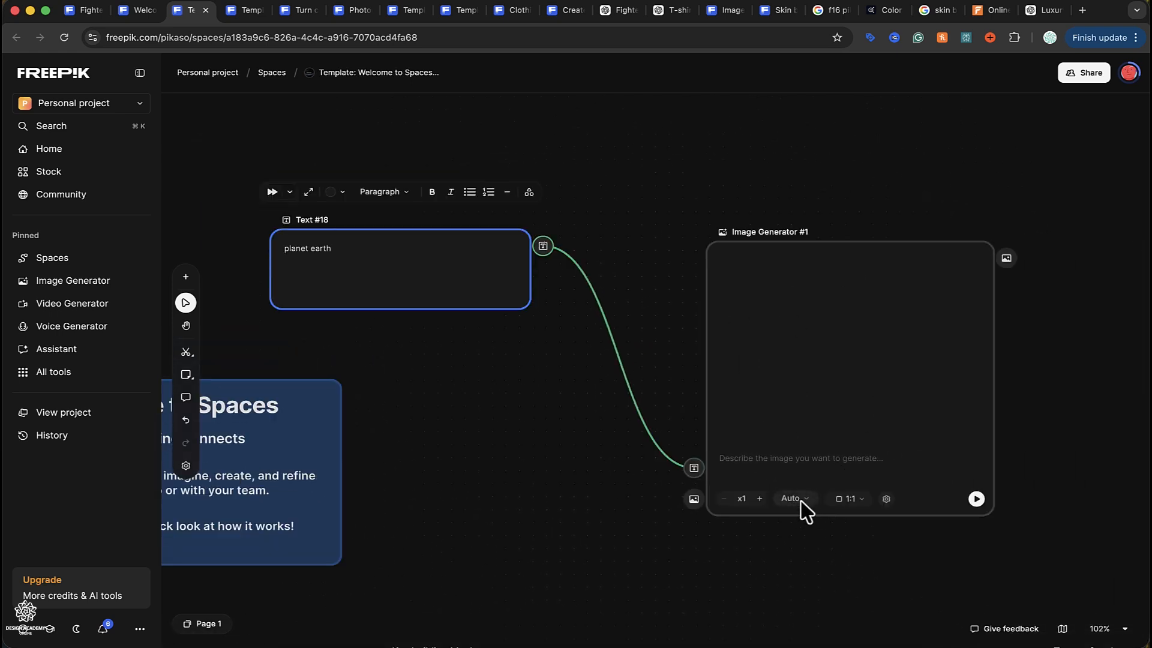
left_click(813, 505)
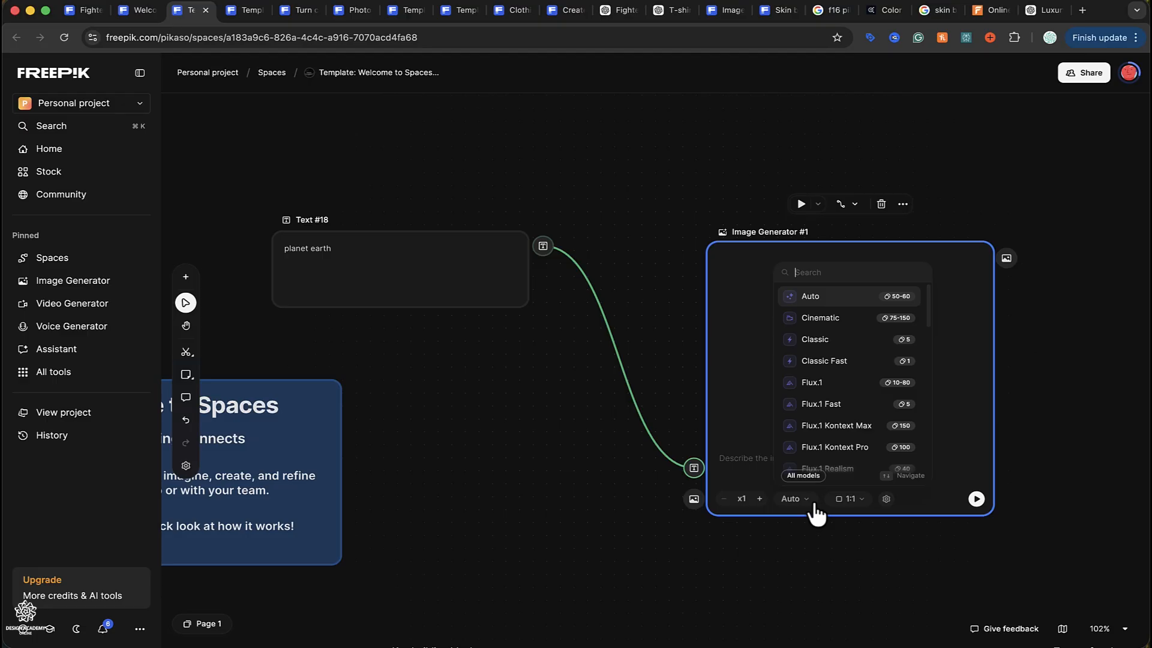
scroll(870, 417, "down", 2)
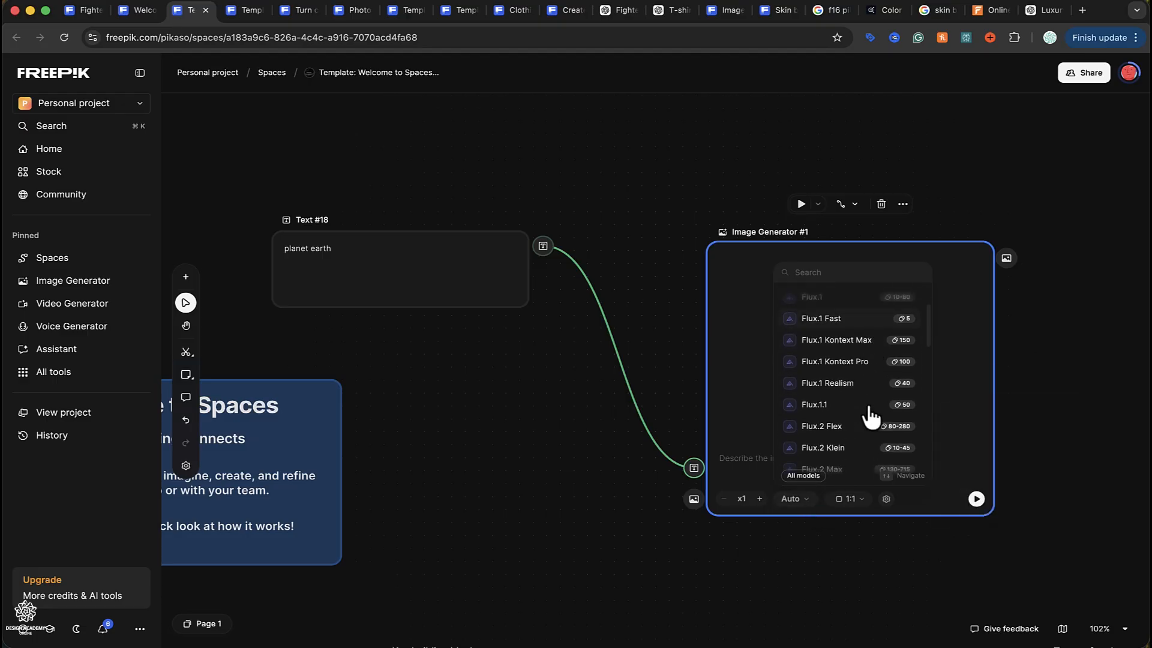
scroll(870, 417, "down", 5)
left_click(851, 441)
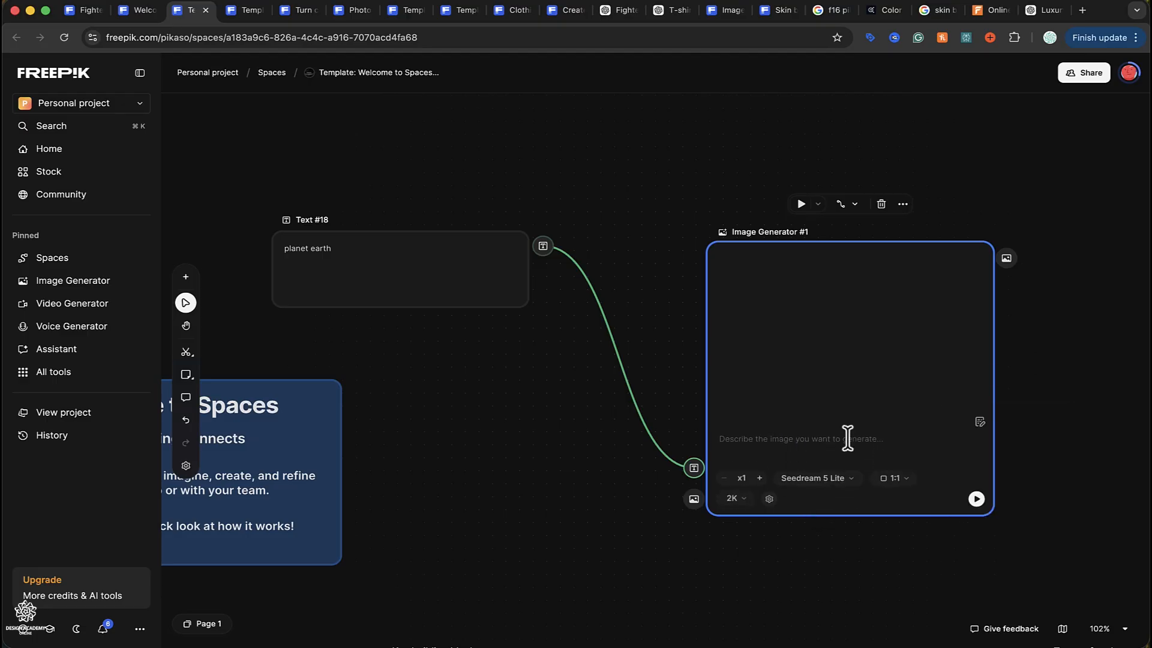
- Set the Image Generator node's aspect ratio to 9:16
left_click(898, 479)
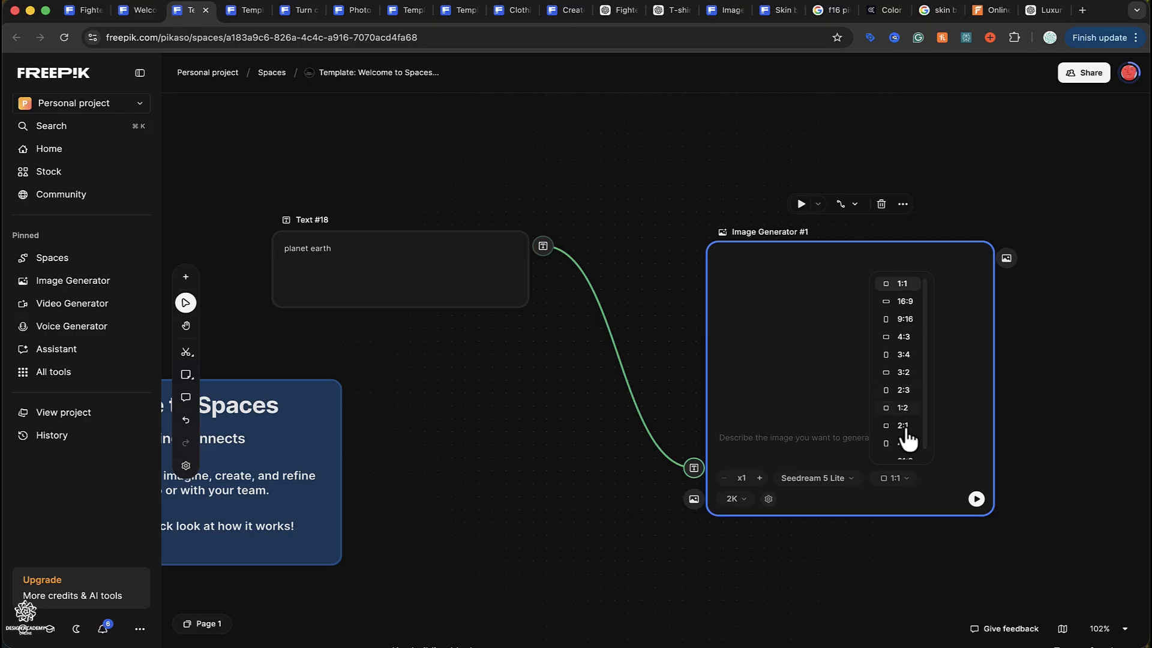
left_click(910, 324)
left_click_drag(793, 255, 799, 234)
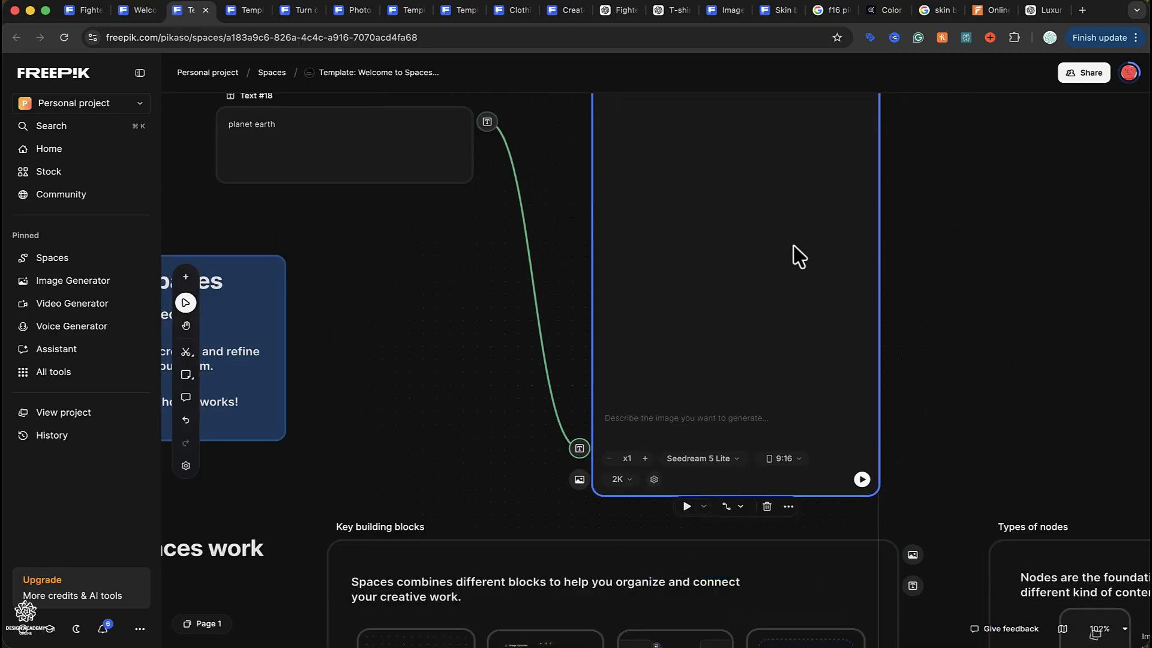
scroll(798, 235, "up", 2)
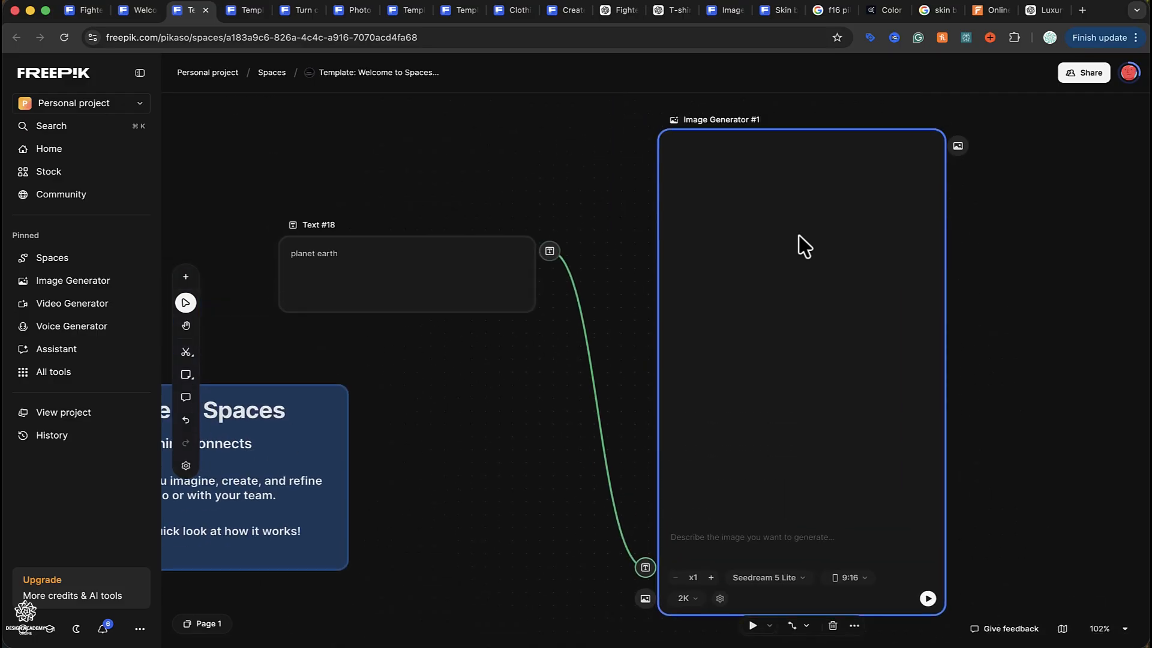
- Keep the Image Generator's image count at x1 and generate the image from the connected text
left_click(713, 577)
left_click(670, 577)
left_click(671, 577)
left_click(928, 598)
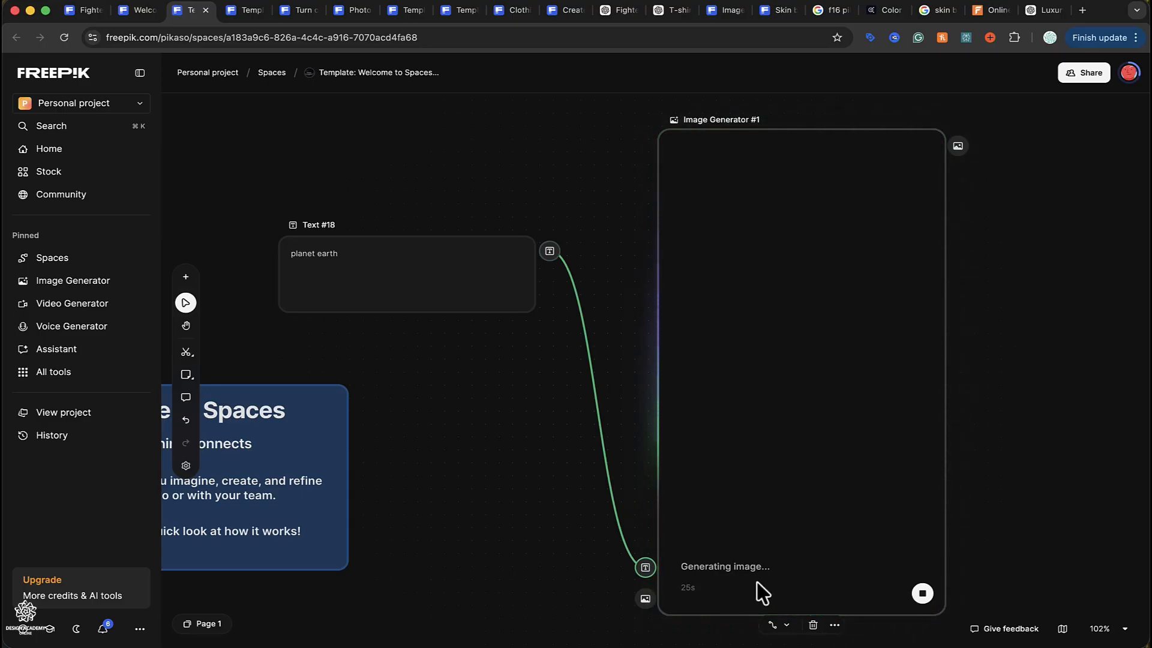
- Examine the Key building blocks panel during generation and view the finished image in the Image Generator node
scroll(757, 583, "down", 3)
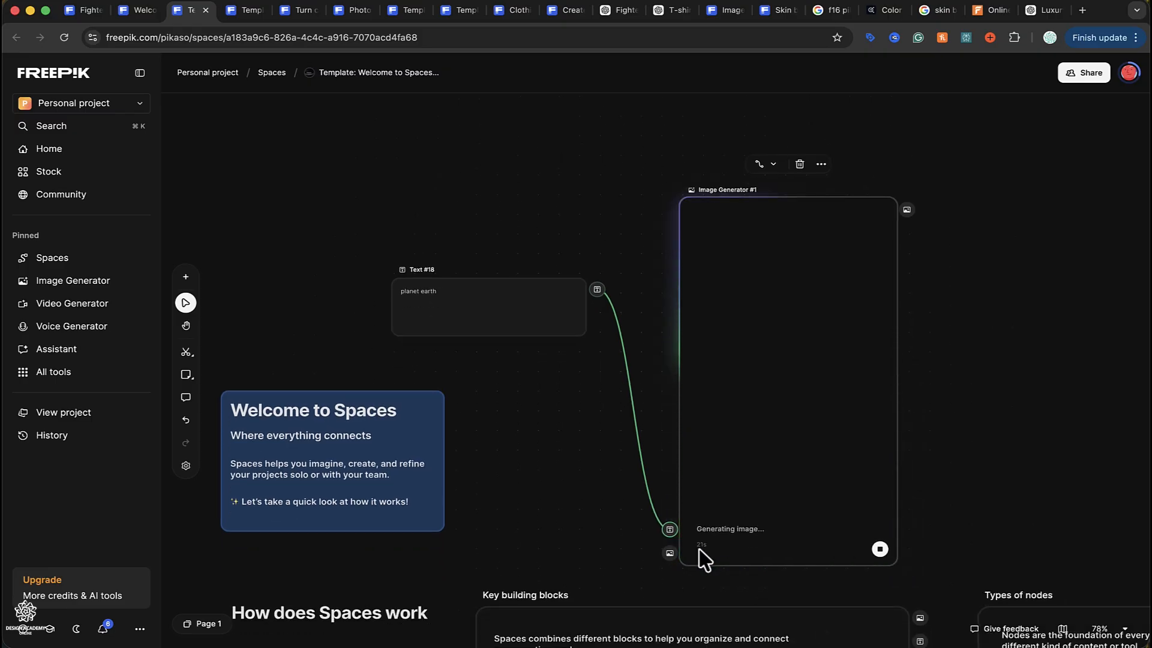
scroll(463, 488, "down", 5)
scroll(462, 488, "right", 3)
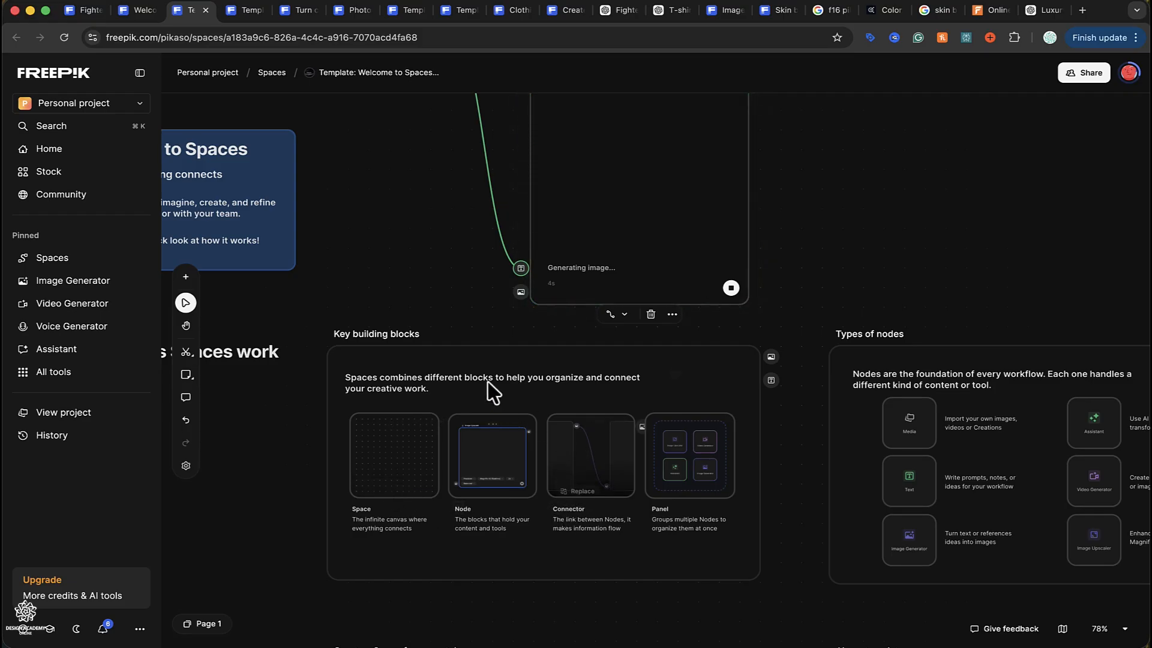
scroll(489, 391, "up", 5)
scroll(490, 390, "left", 2)
scroll(540, 419, "down", 5)
scroll(540, 418, "right", 3)
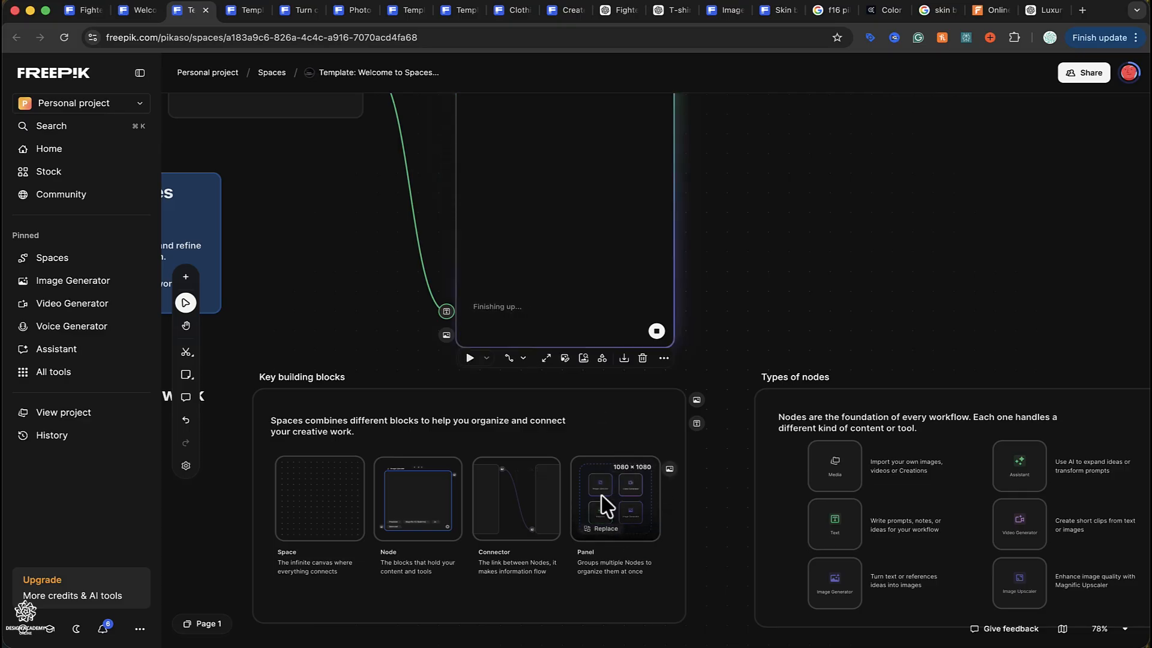
scroll(609, 527, "up", 3)
scroll(609, 527, "left", 3)
scroll(608, 527, "up", 4)
scroll(609, 527, "left", 3)
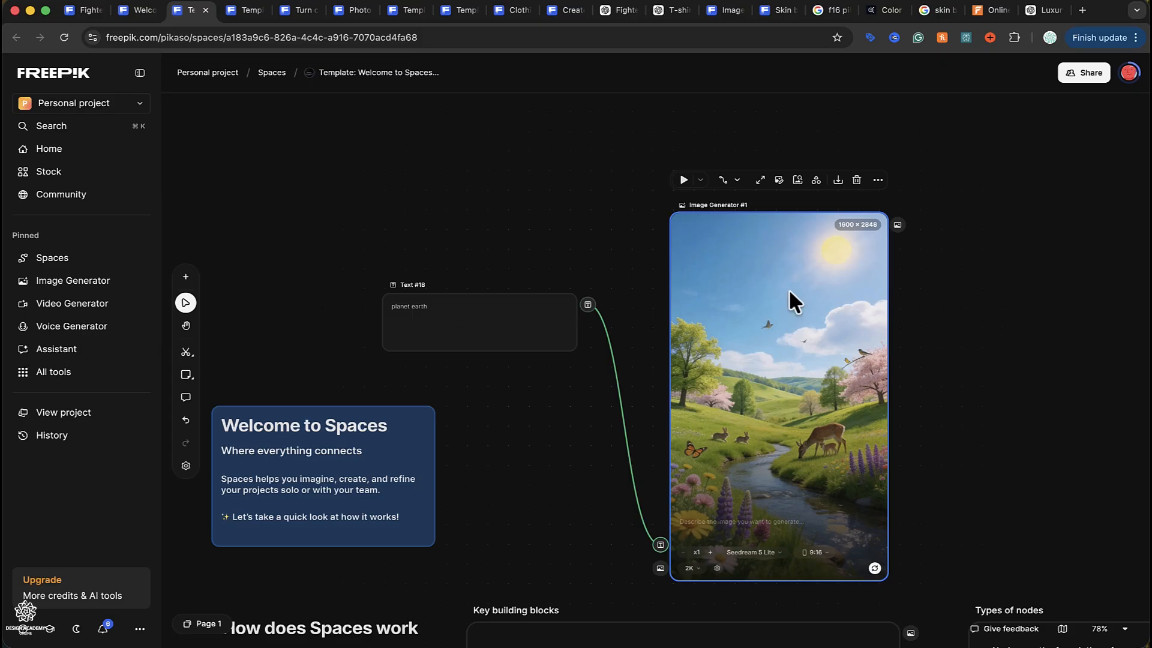
scroll(761, 405, "up", 1)
scroll(761, 405, "left", 1)
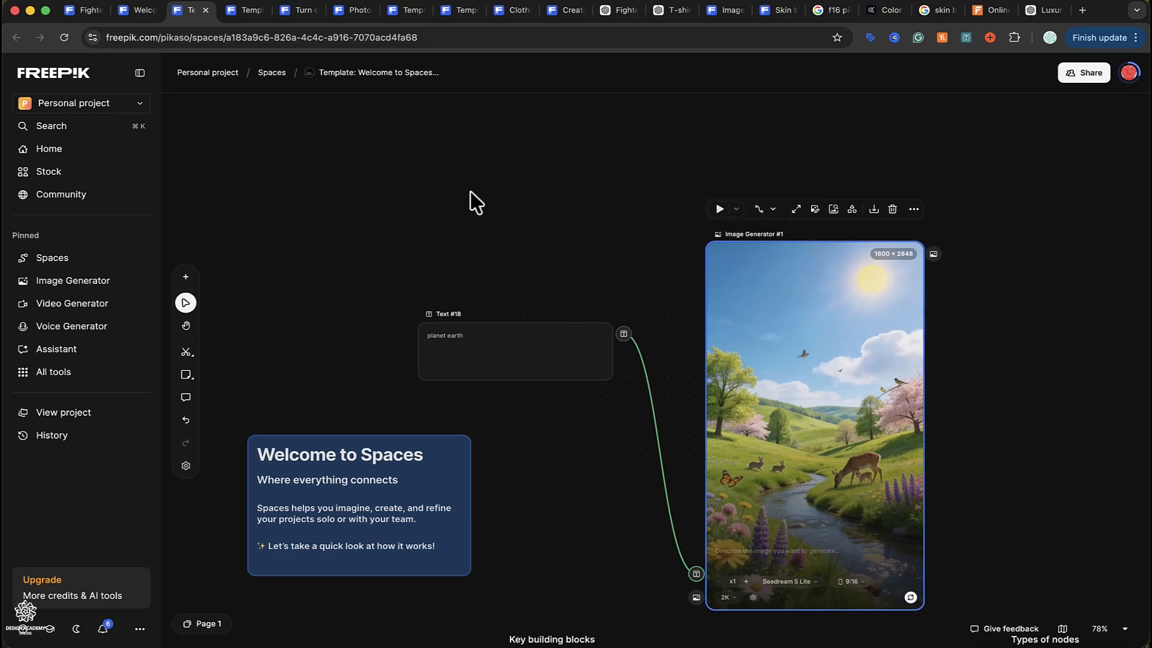
- Add an Assistant node and place it directly above the "planet earth" Text node
left_click(187, 278)
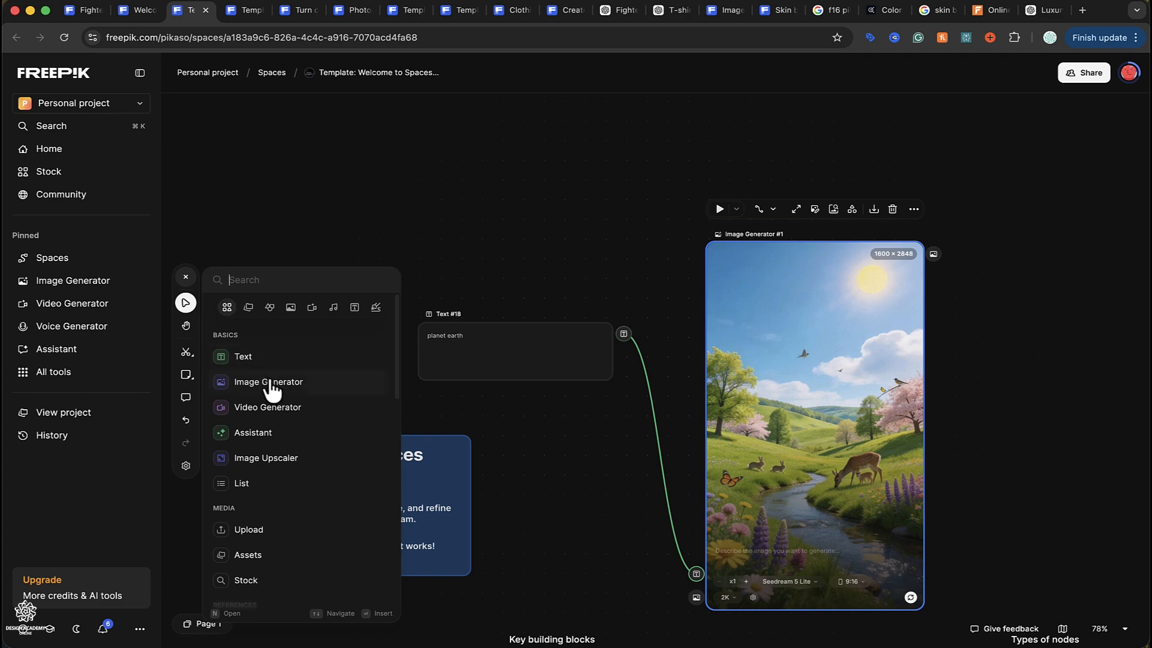
left_click(265, 435)
left_click_drag(492, 267, 723, 141)
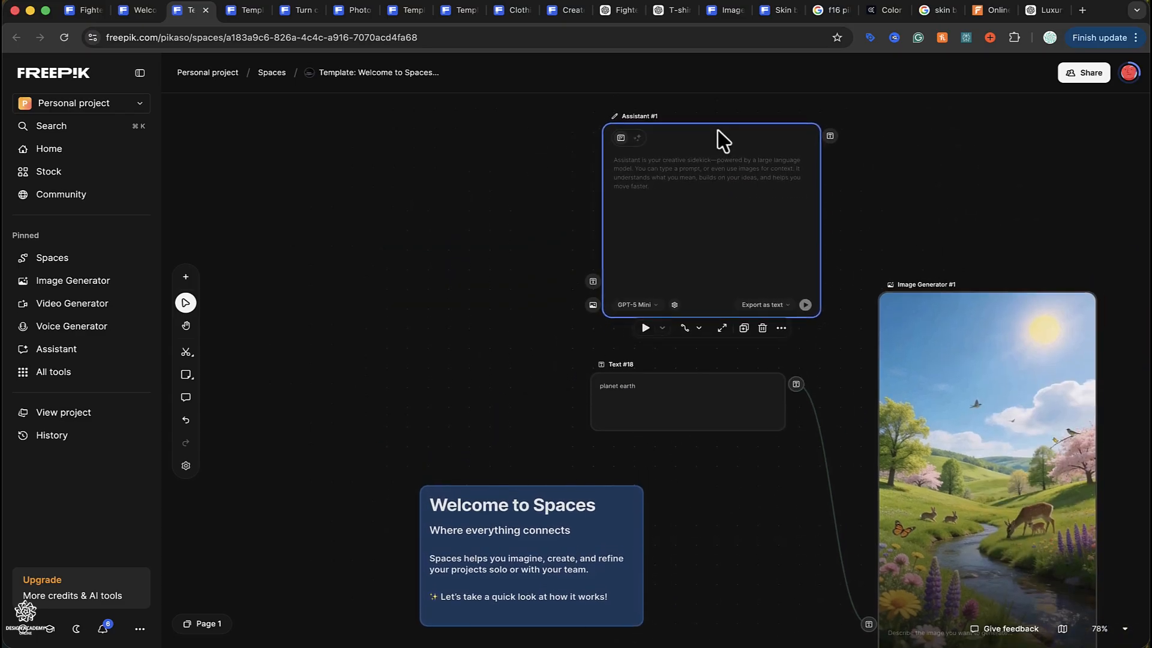
- Set the Assistant node's language model to Claude Sonnet 4.5
scroll(434, 307, "right", 2)
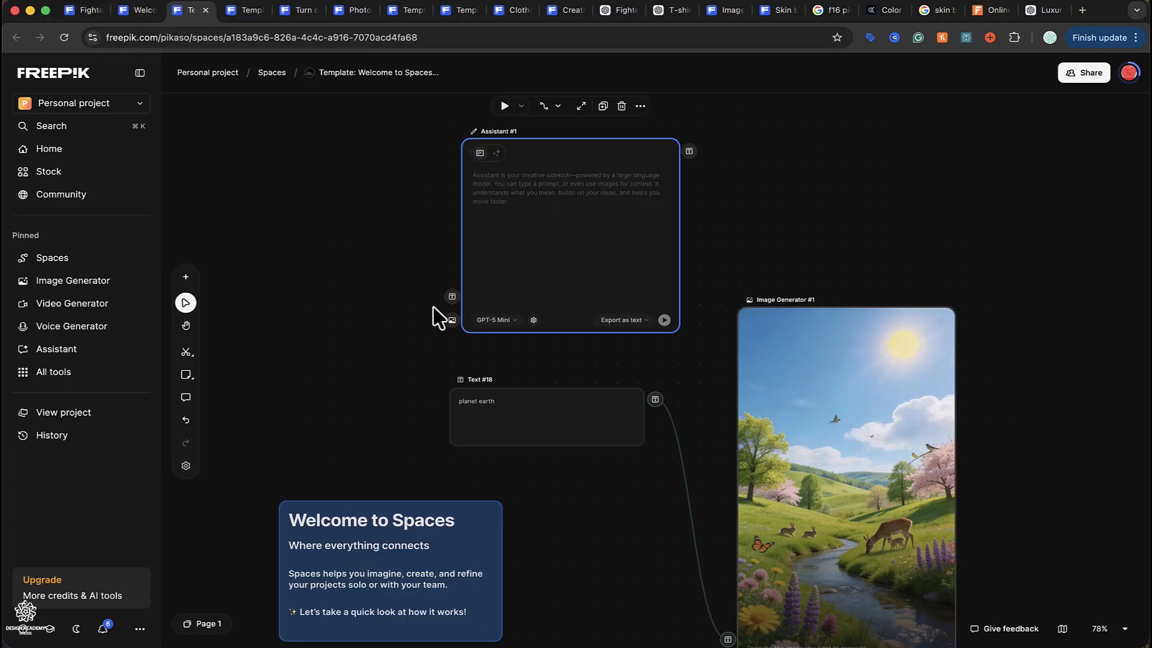
left_click(495, 321)
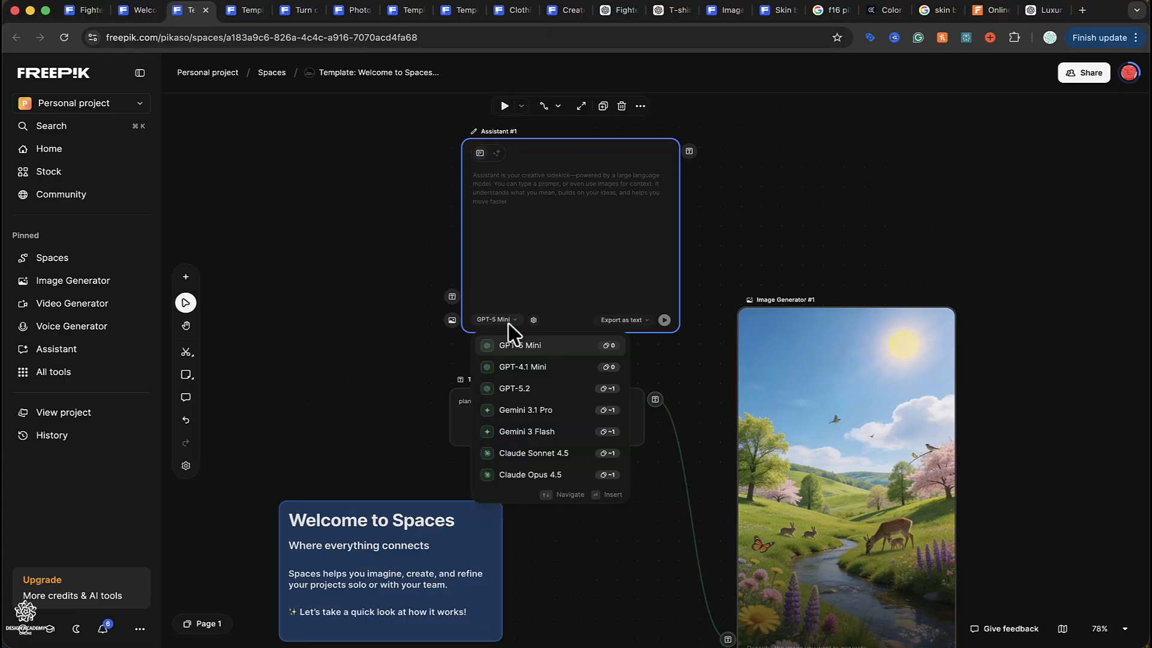
mouse_move(570, 461)
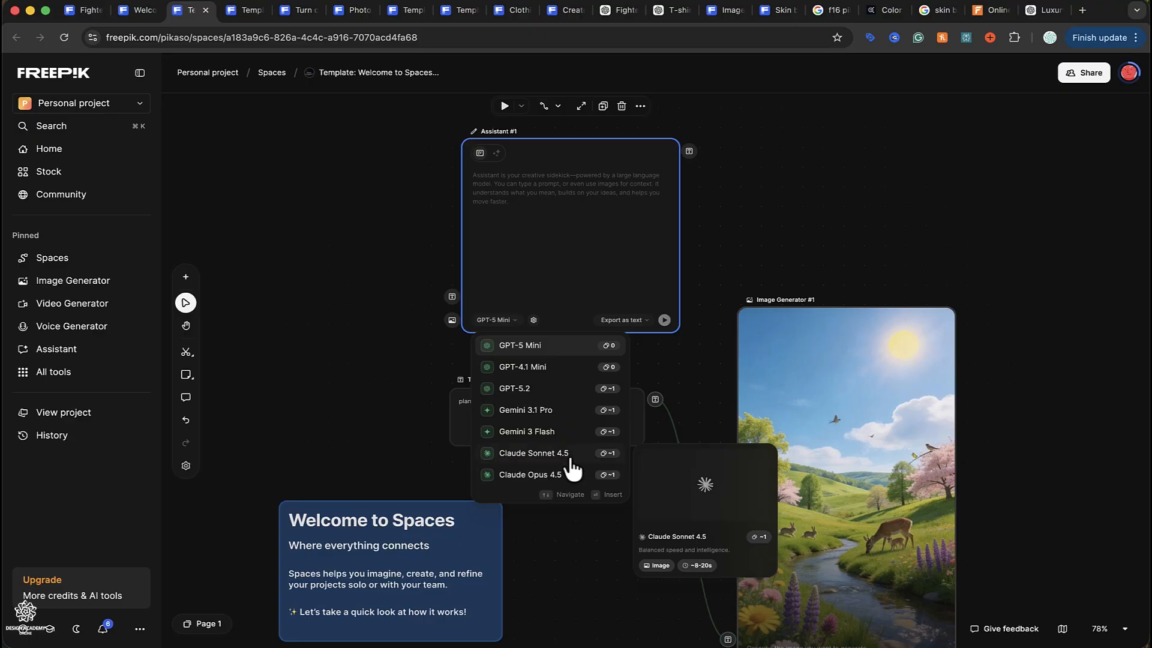
left_click(574, 459)
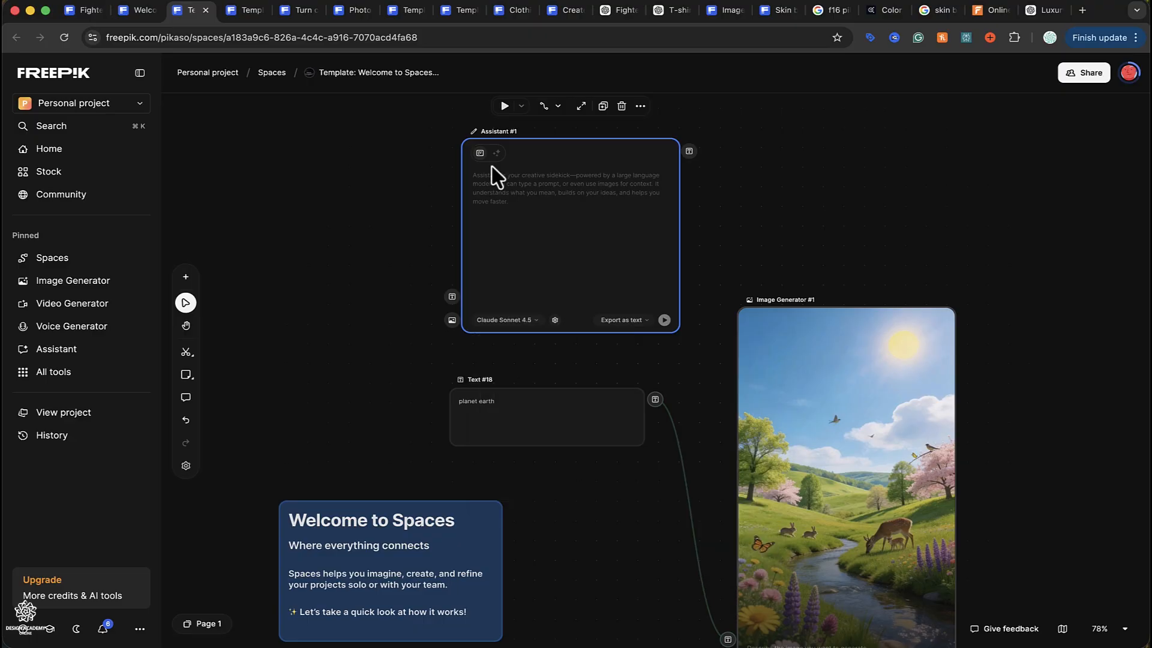
- Enter the prompt "hyper realistic photo of planet earth from space" in the Assistant node and run it
scroll(526, 202, "up", 5)
left_click(579, 166)
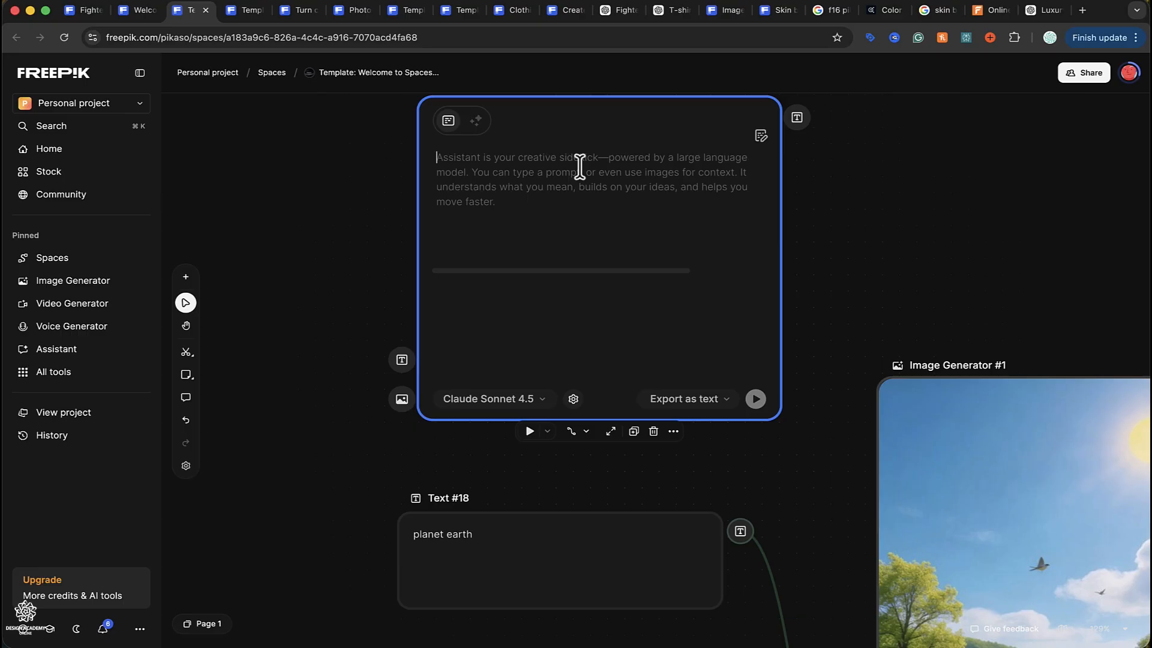
type("hy")
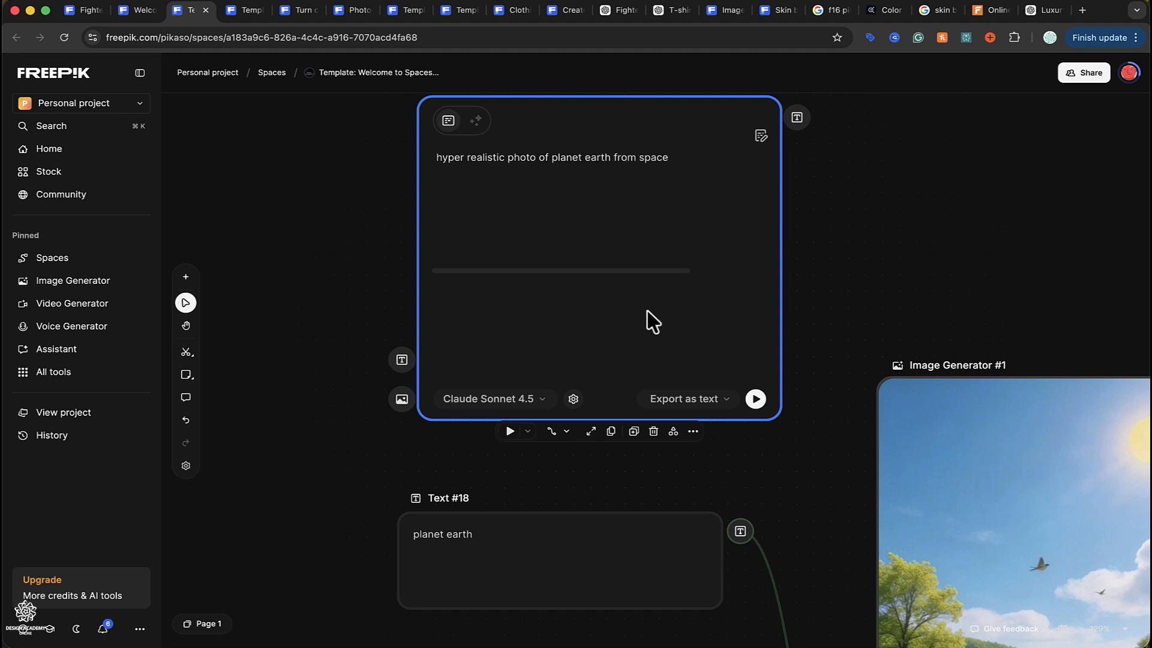
left_click(755, 399)
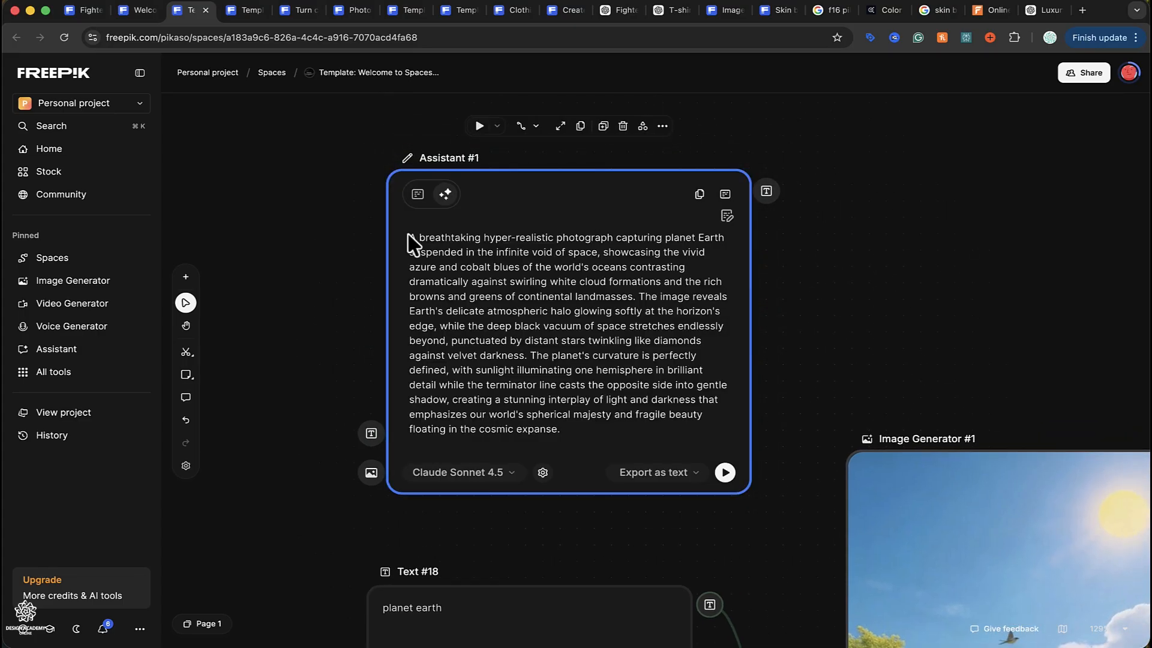
- Review the Assistant node's original prompt, leaving its wording as it was, and return to the generated response
left_click(419, 201)
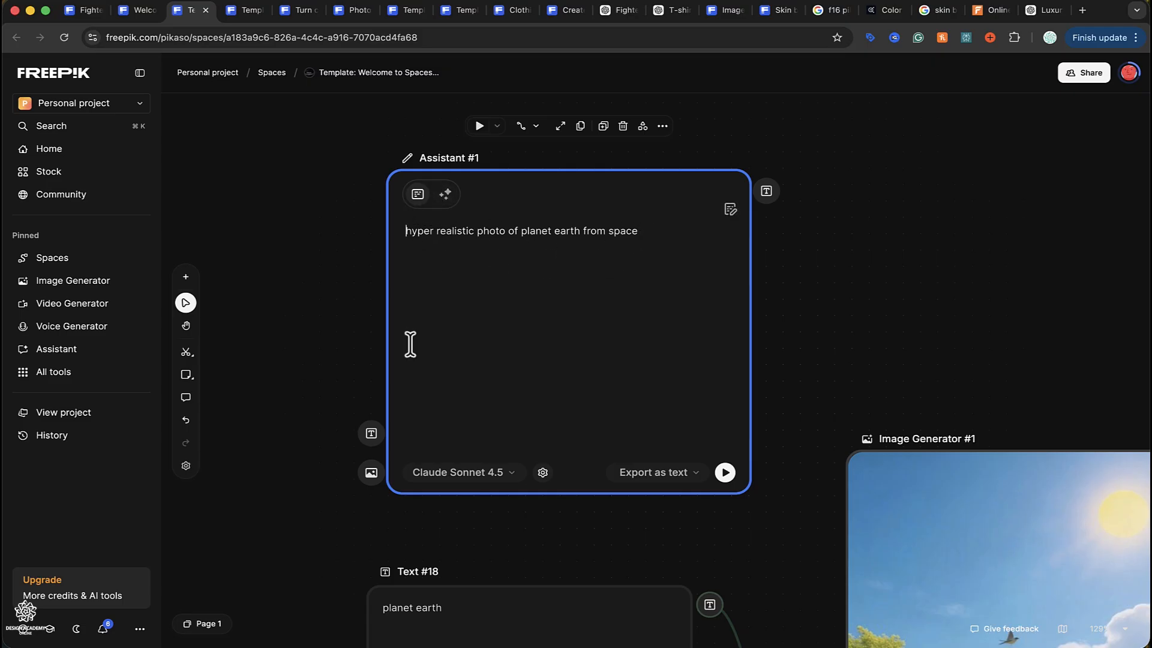
type("prompt")
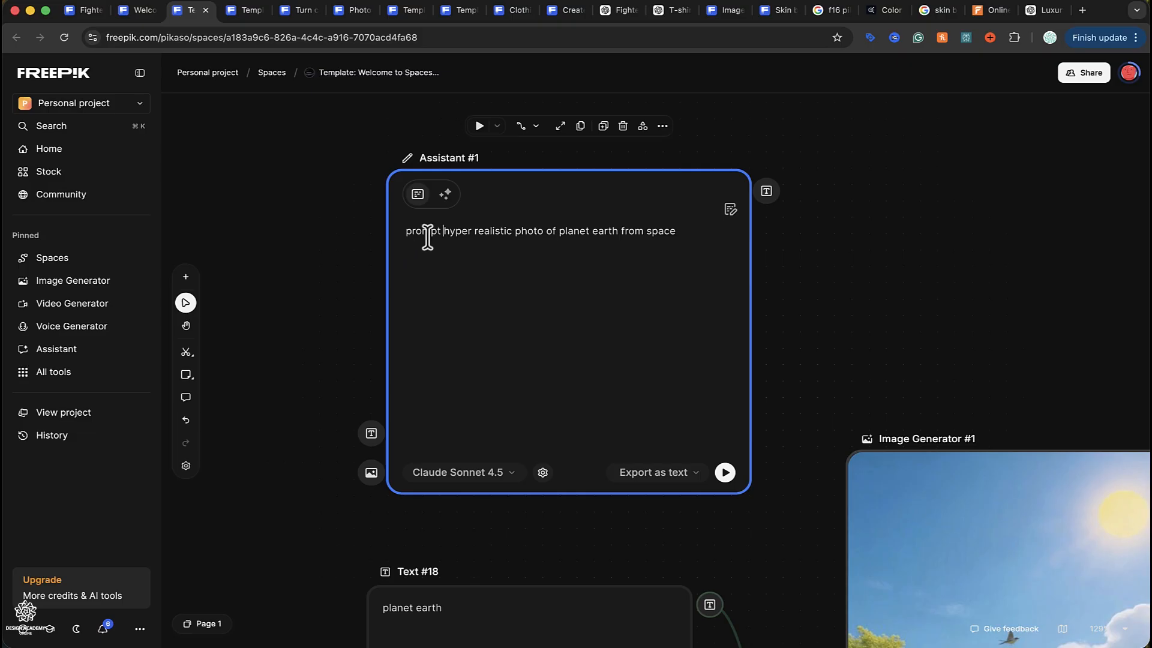
key("BackSpace")
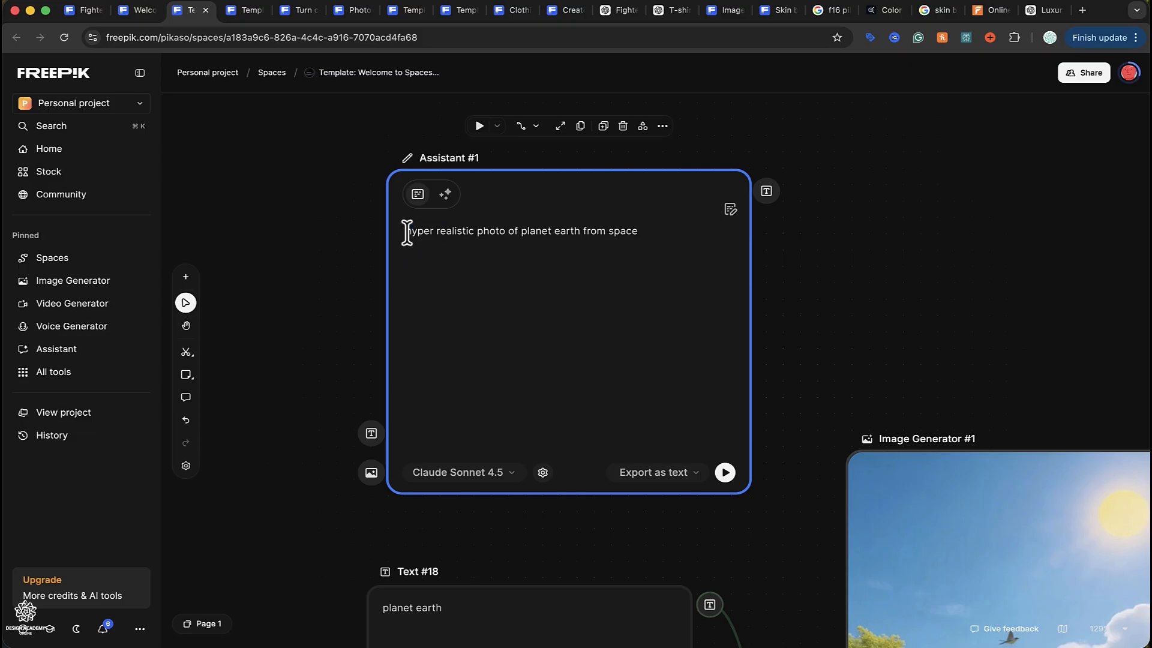
left_click(445, 195)
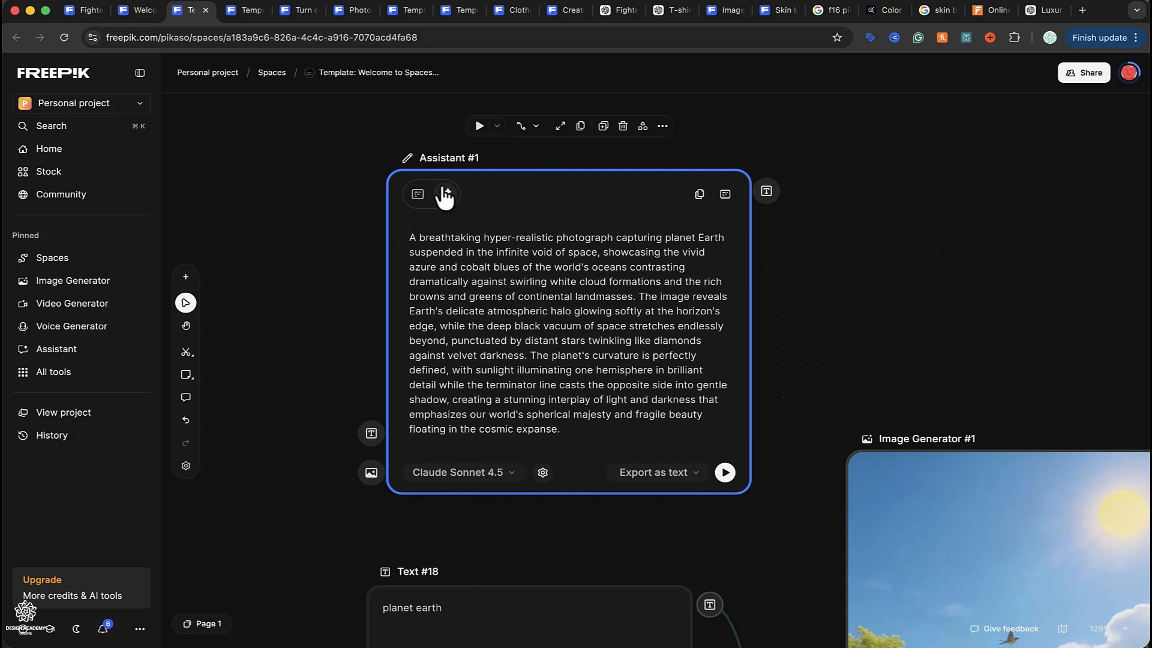
scroll(497, 309, "right", 4)
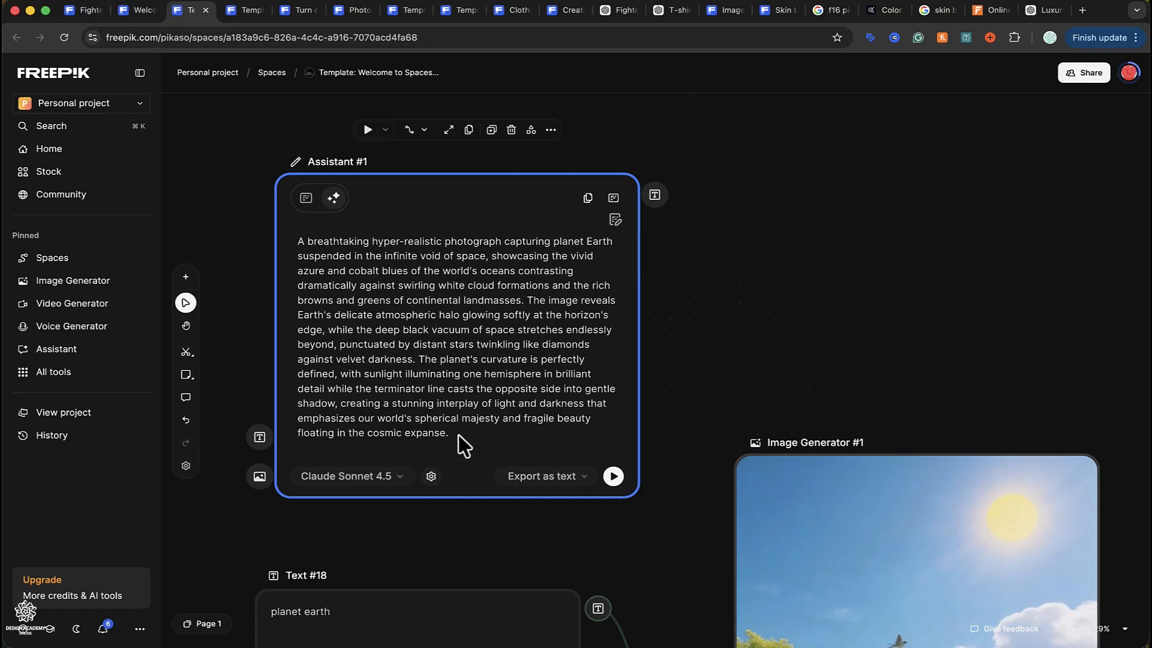
scroll(586, 444, "down", 3)
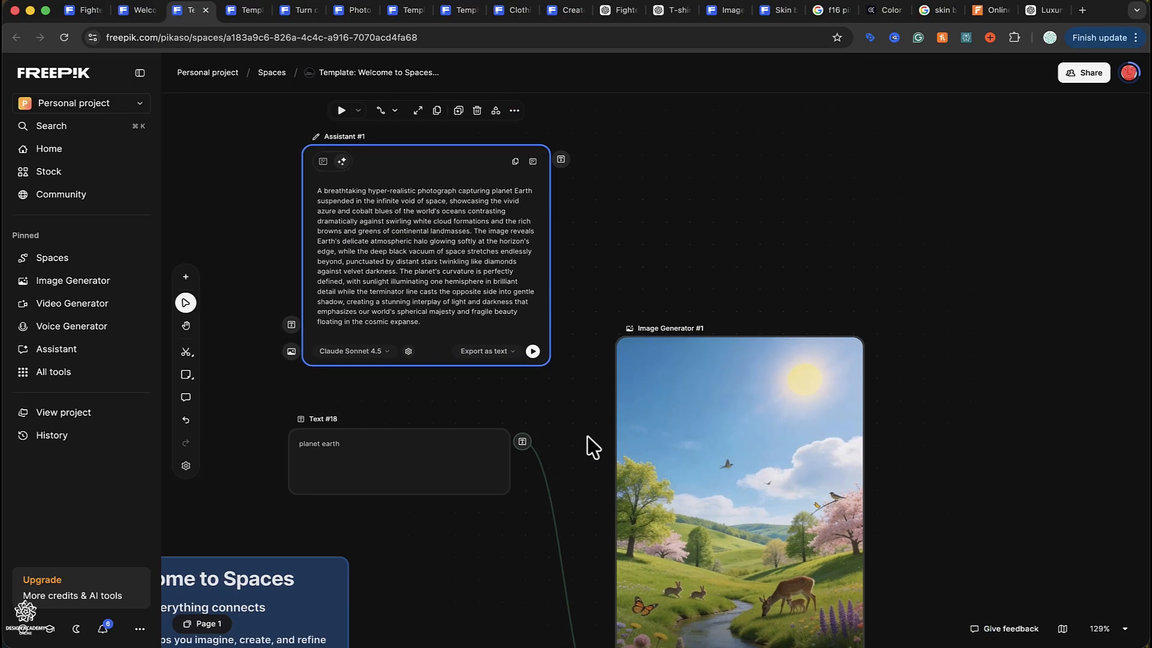
- Connect the Assistant node's text output to Image Generator #1's text input in place of the "planet earth" Text node
scroll(587, 434, "down", 4)
scroll(624, 256, "down", 2)
scroll(454, 187, "down", 3)
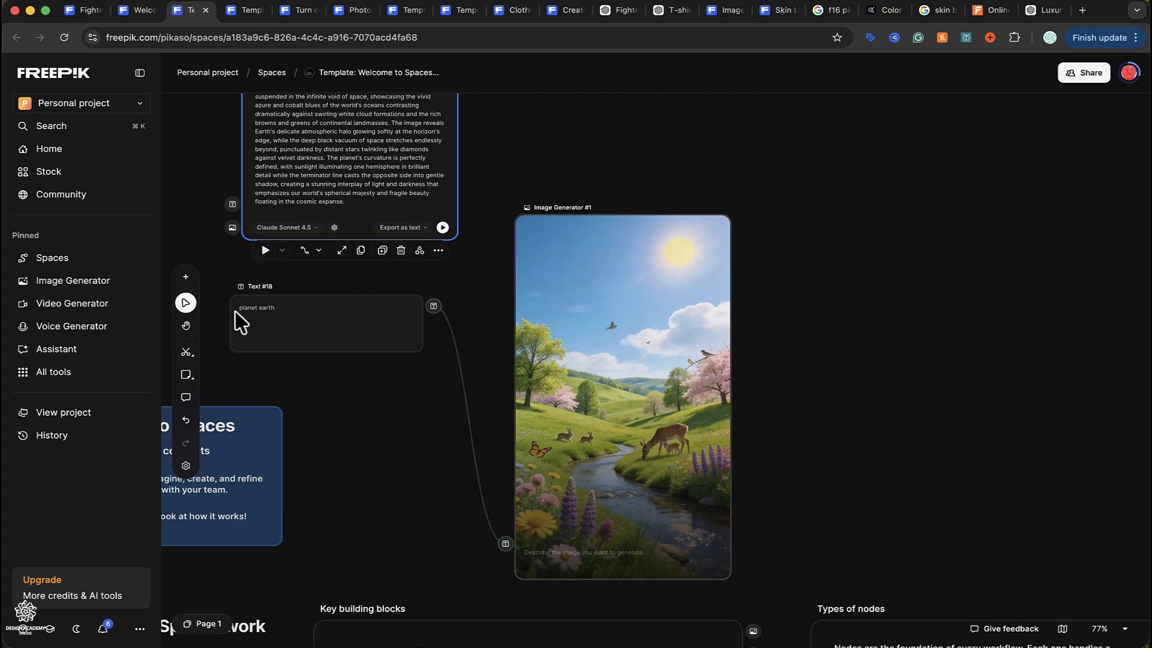
scroll(328, 342, "up", 2)
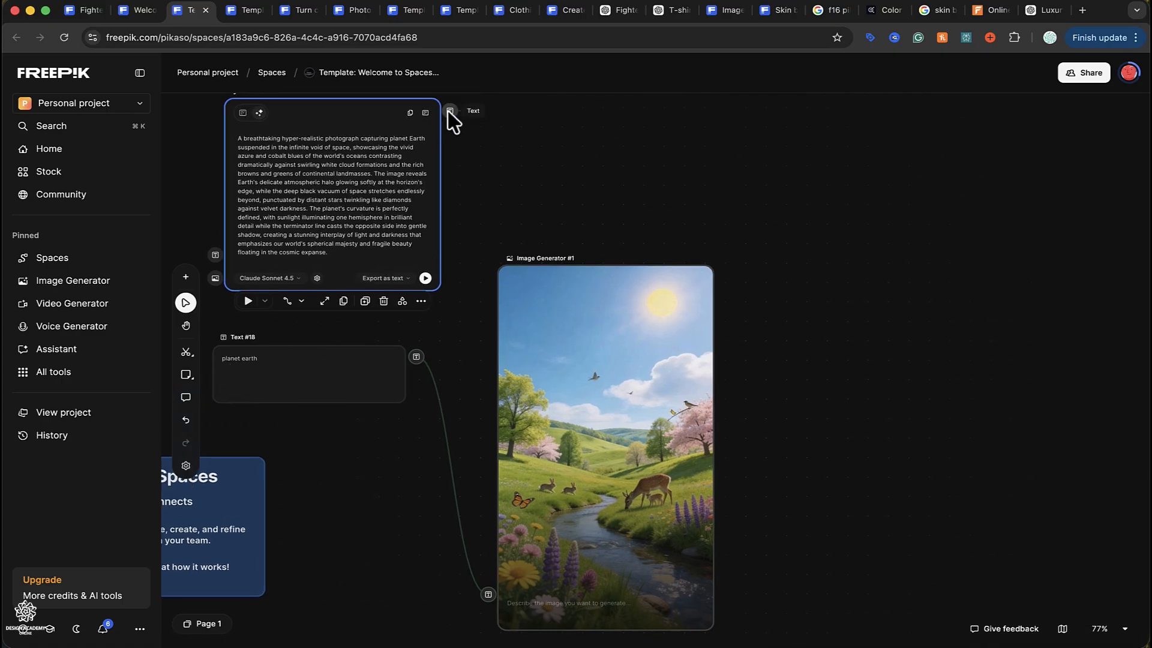
left_click_drag(448, 112, 487, 296)
left_click_drag(483, 591, 488, 602)
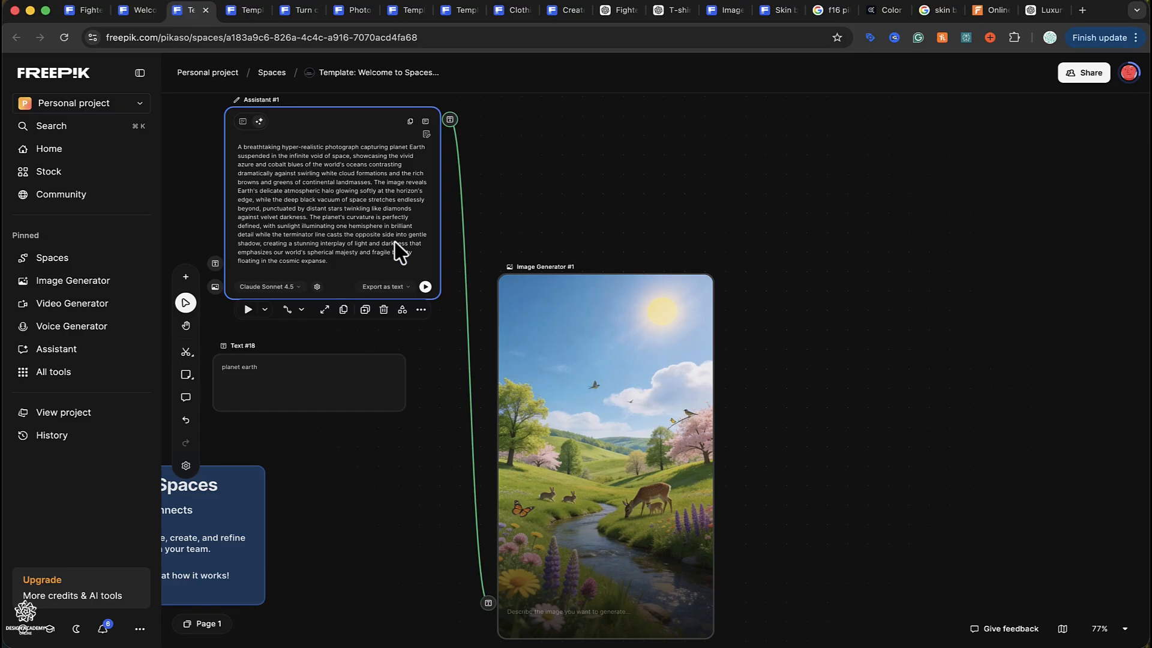
- Run the workflow from the Assistant node onward with Run from here
left_click(425, 288)
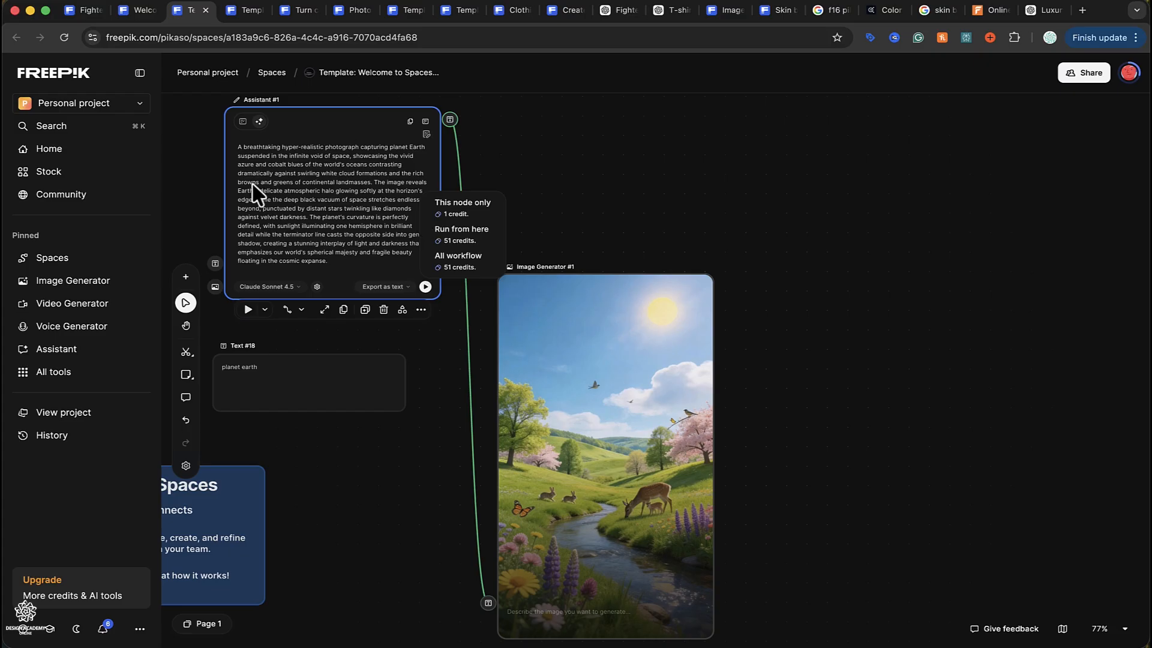
mouse_move(690, 332)
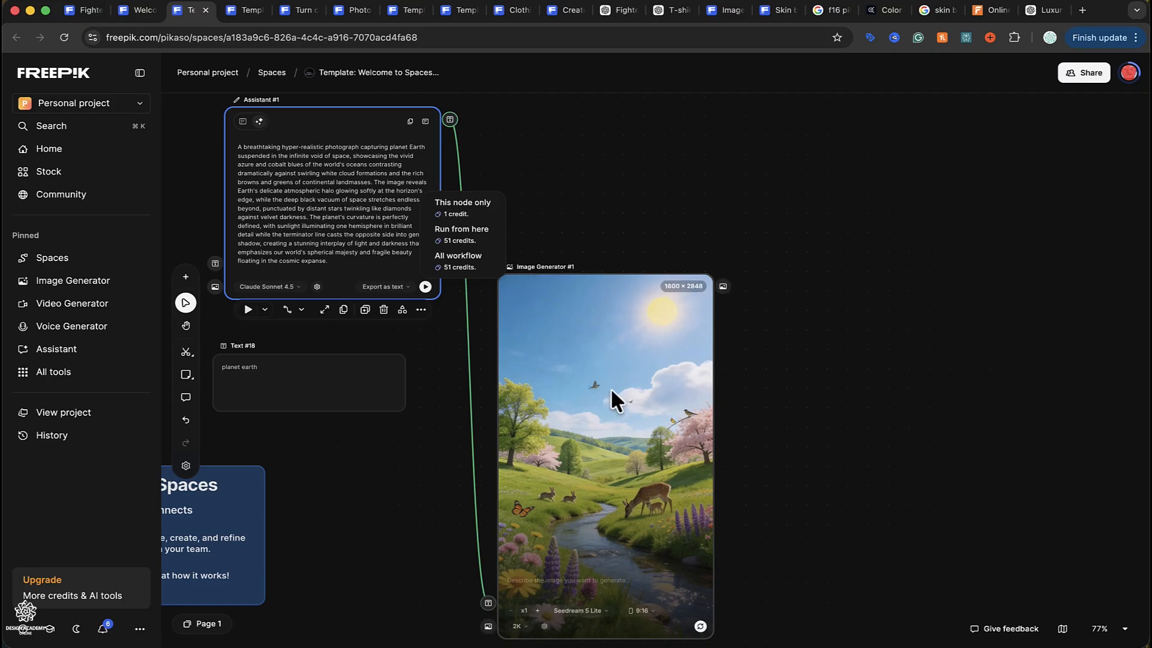
left_click(468, 234)
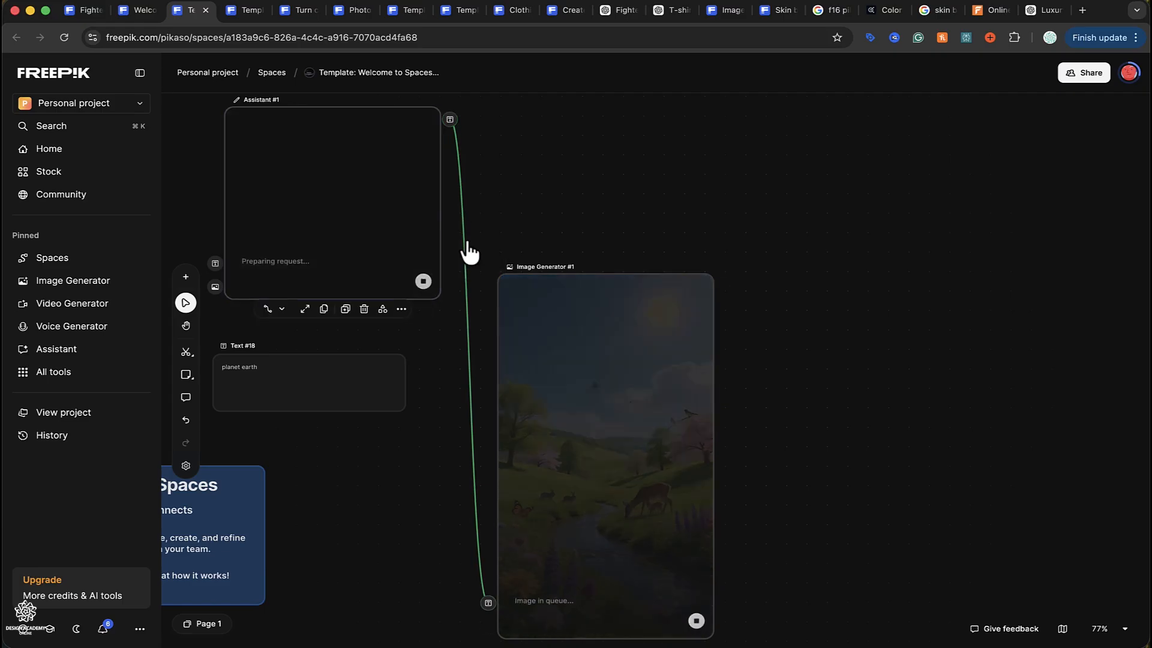
- Delete the disconnected "planet earth" Text node below the Assistant node
left_click_drag(643, 221, 645, 218)
scroll(494, 470, "left", 3)
scroll(494, 470, "up", 1)
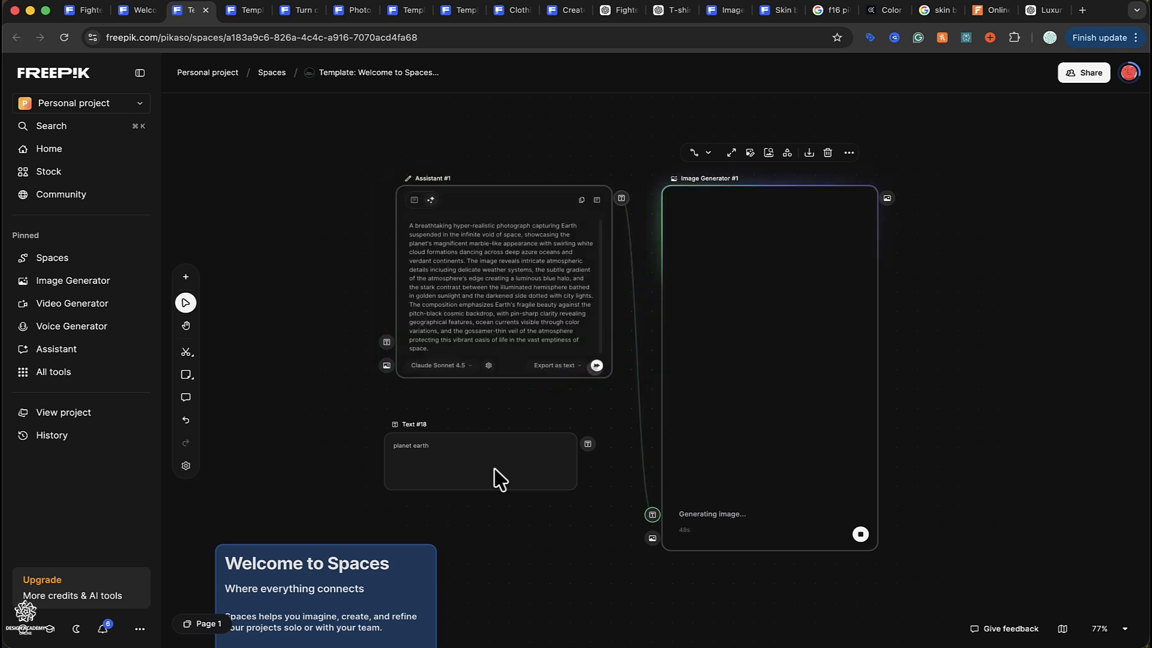
left_click(500, 479)
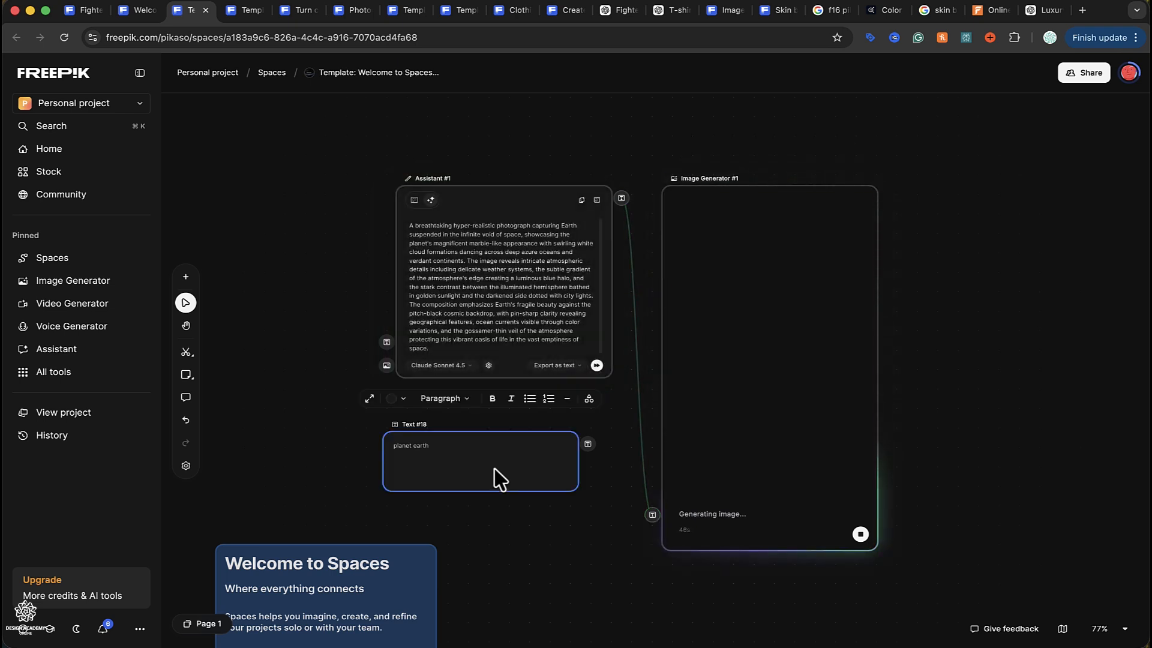
key("Delete")
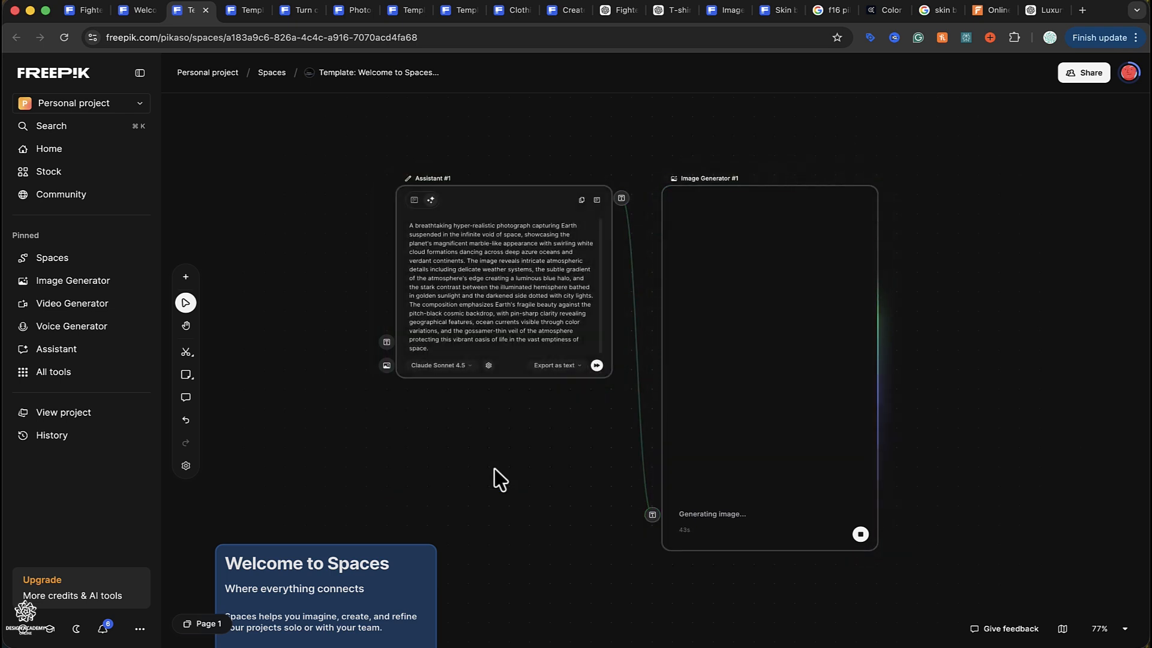
- Arrange the Assistant and Image Generator nodes side by side with their upper edges level
left_click_drag(921, 226, 542, 360)
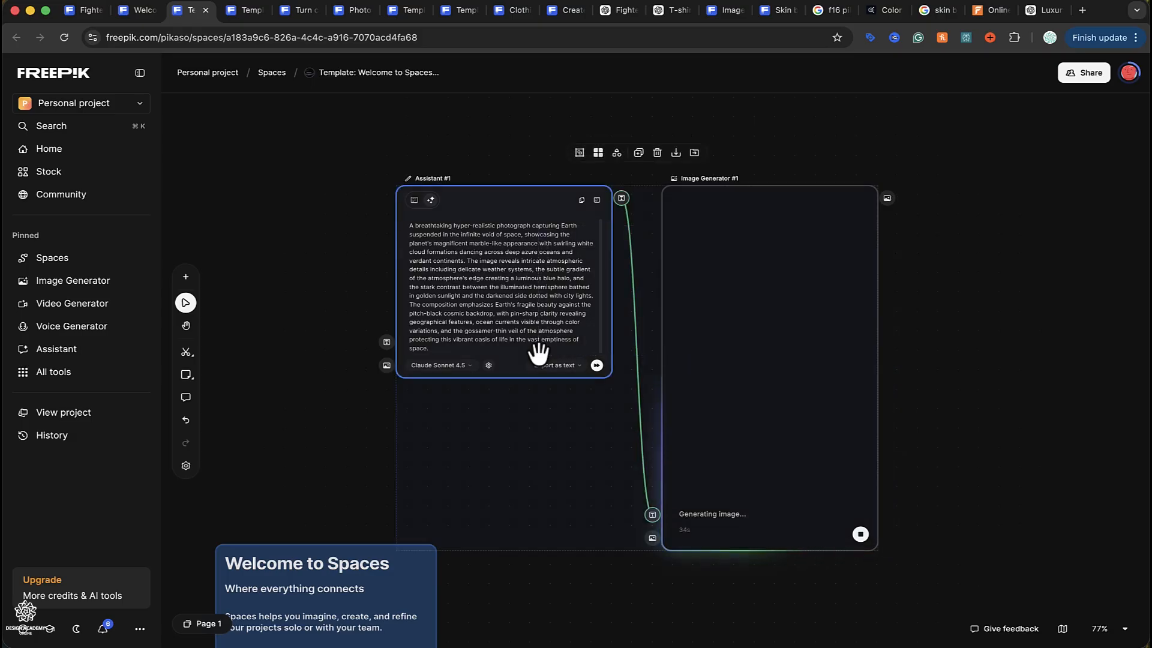
left_click(597, 152)
left_click_drag(609, 261, 590, 193)
left_click(645, 193)
left_click_drag(654, 300, 820, 446)
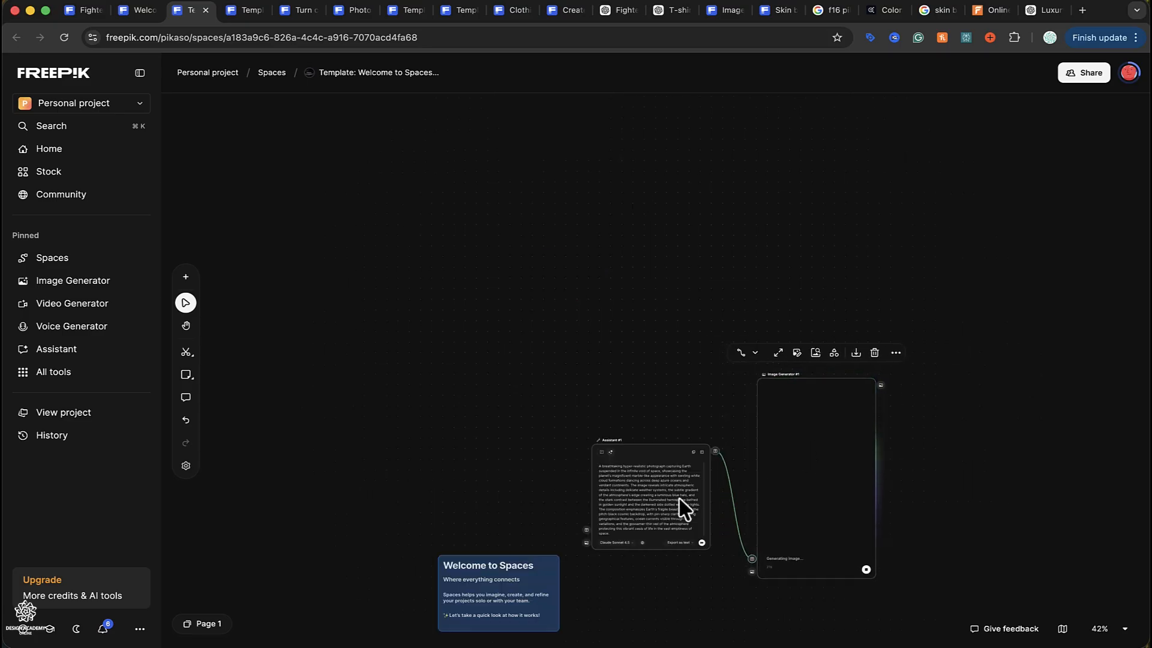
left_click_drag(681, 506, 682, 443)
scroll(922, 345, "up", 2)
scroll(918, 336, "down", 2)
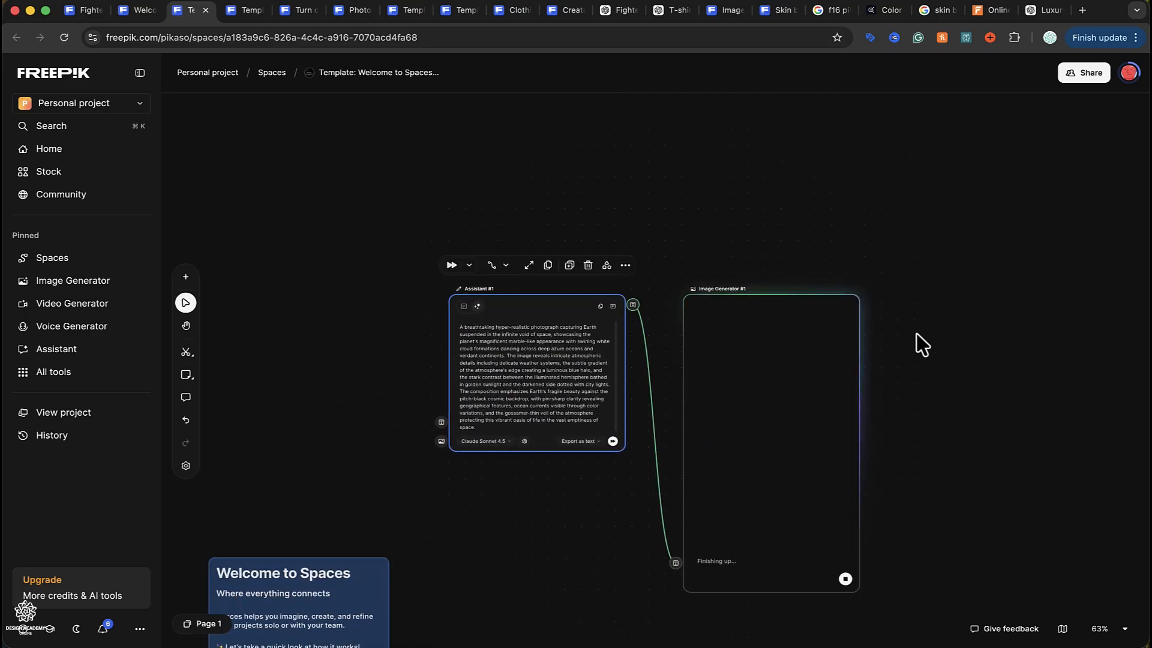
- Group the Assistant node and Image Generator #1 together
left_click_drag(937, 267, 451, 449)
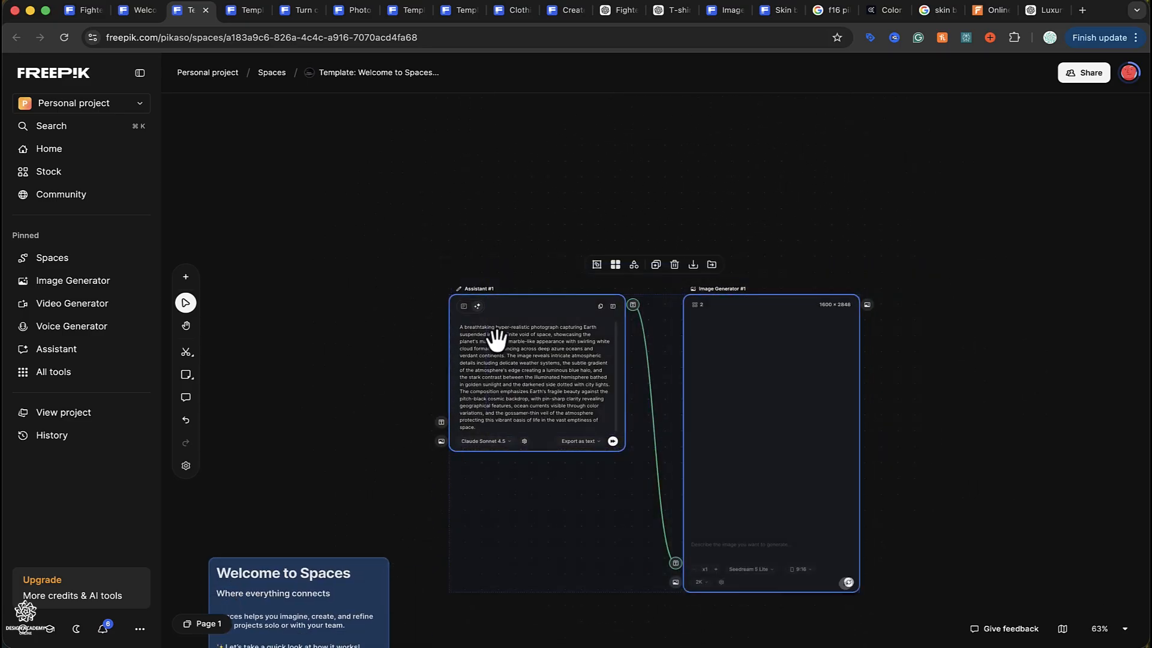
left_click(603, 270)
scroll(621, 513, "up", 5)
scroll(622, 513, "down", 2)
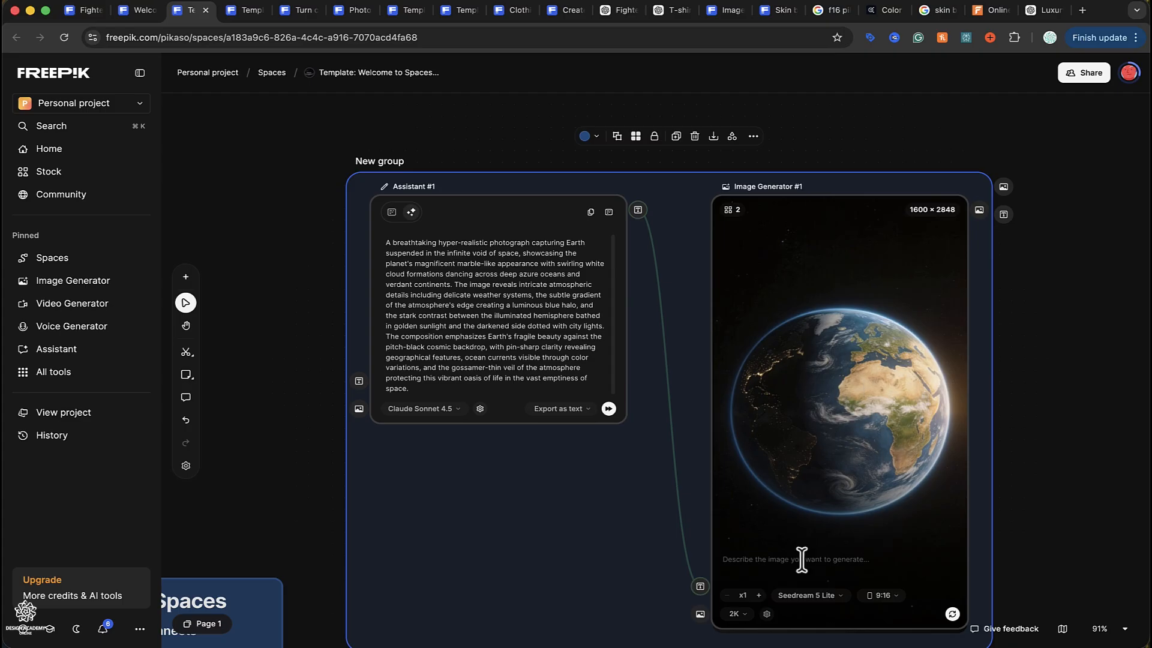
- Set Image Generator #1's image model to Google Nano Banana Pro
left_click(809, 595)
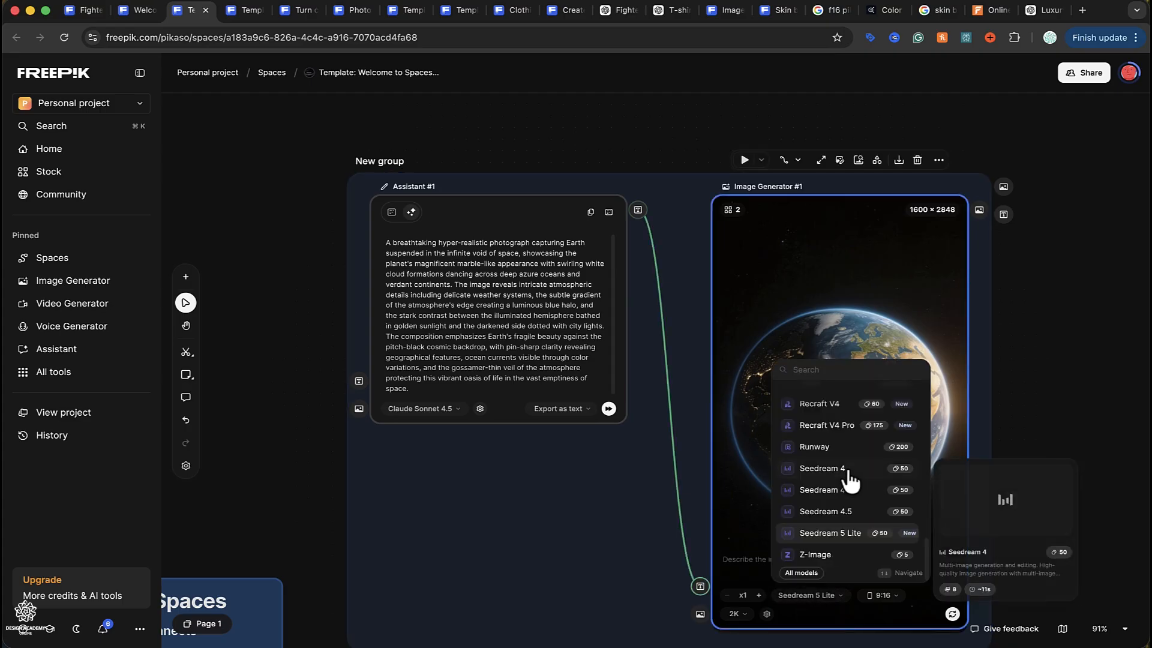
scroll(848, 474, "up", 6)
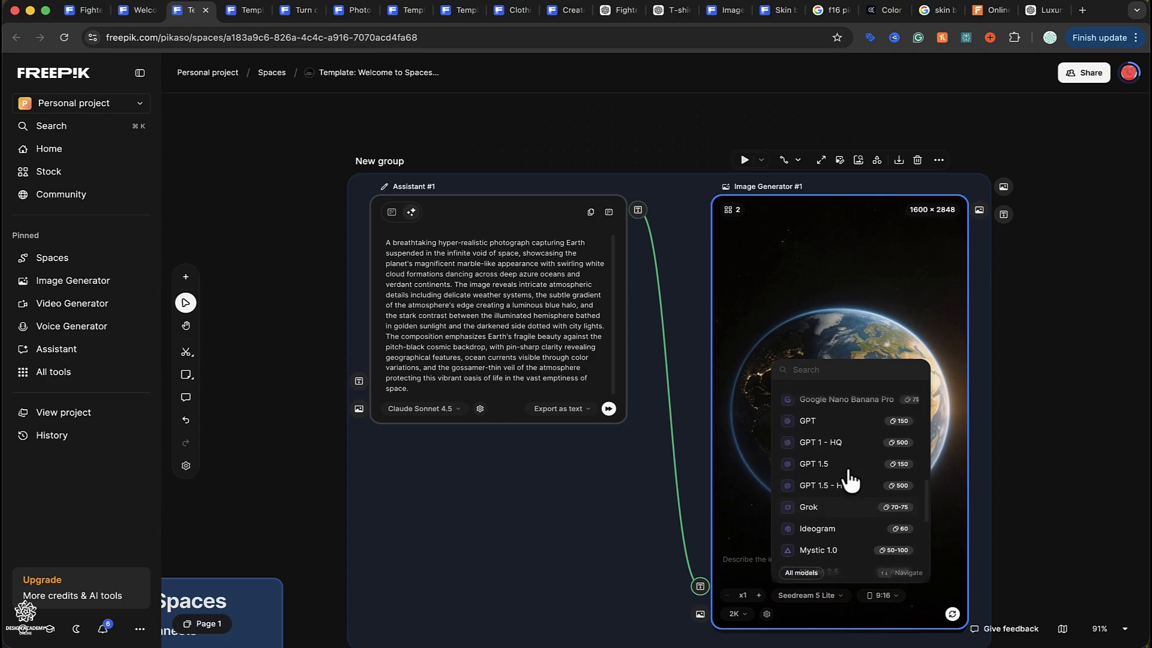
scroll(849, 480, "down", 3)
scroll(849, 480, "up", 5)
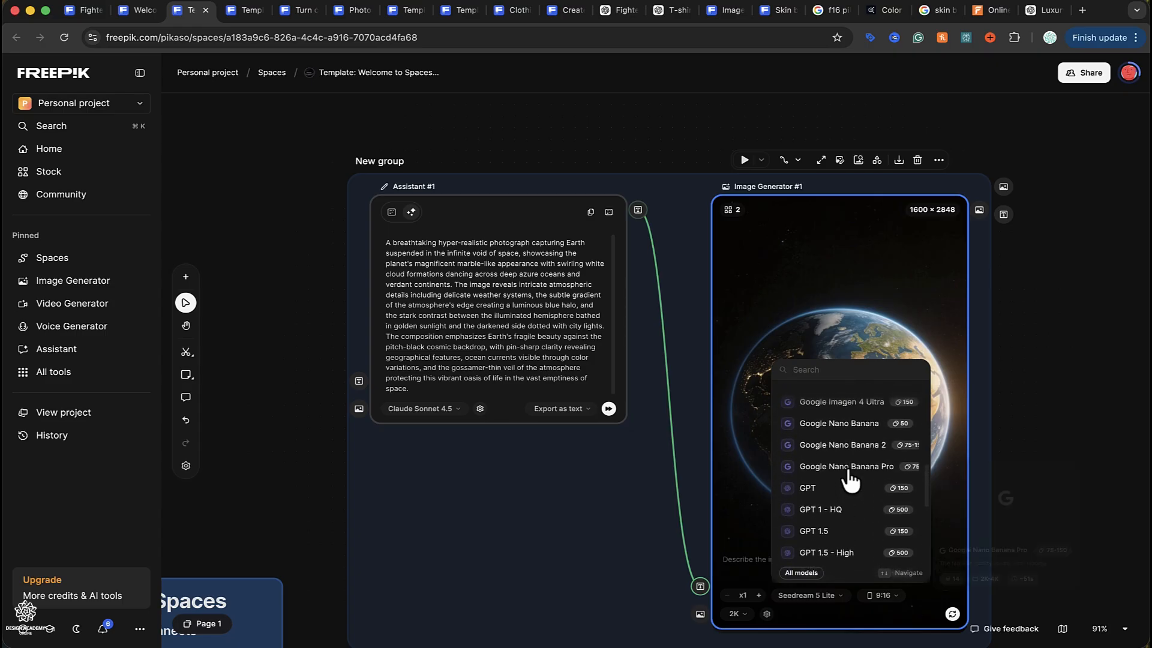
scroll(850, 480, "up", 3)
scroll(858, 509, "down", 1)
left_click(864, 543)
- Duplicate Image Generator #1 and place the copy just outside the group, beside the original
scroll(864, 545, "down", 2)
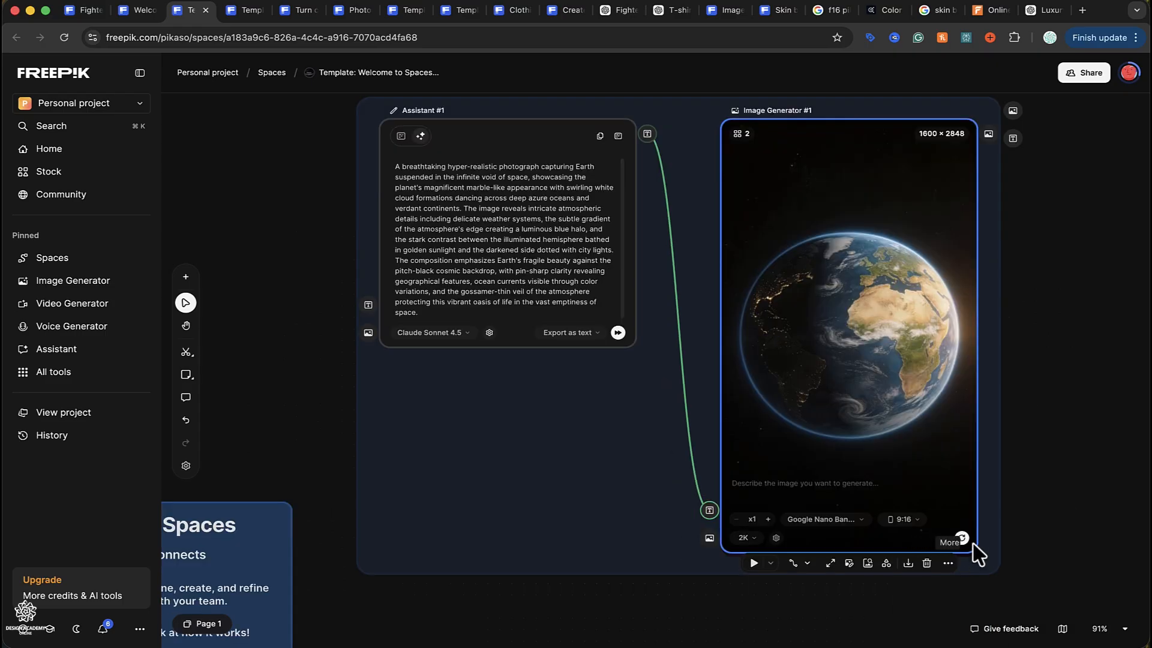
scroll(961, 538, "right", 2)
scroll(961, 538, "down", 1)
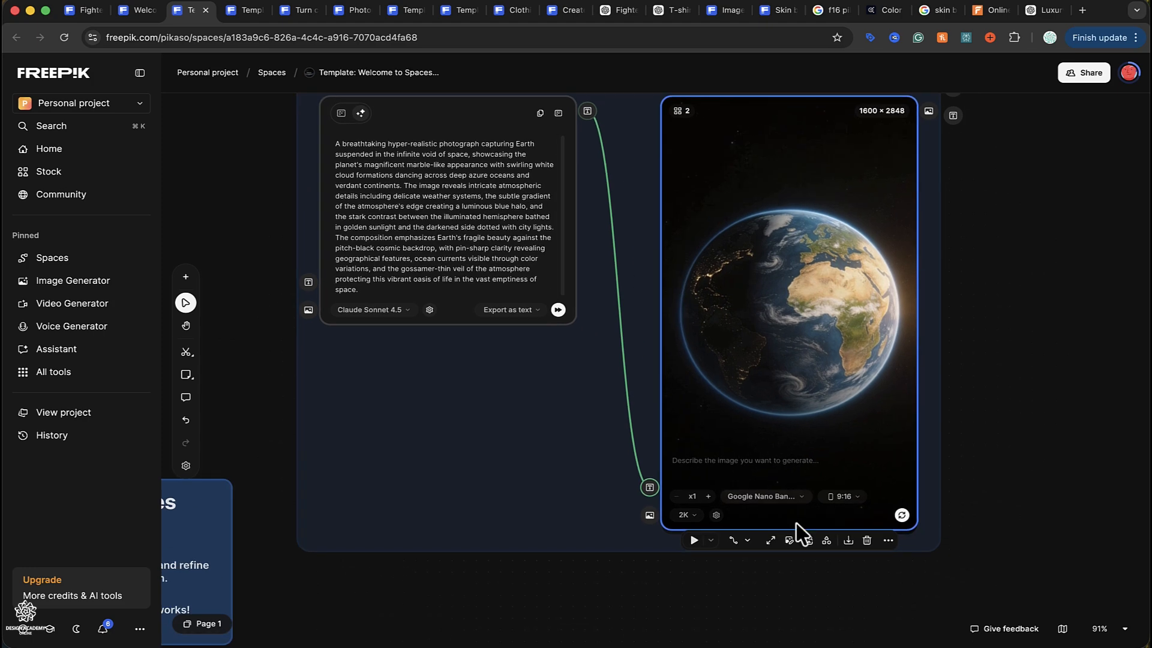
scroll(741, 387, "down", 3)
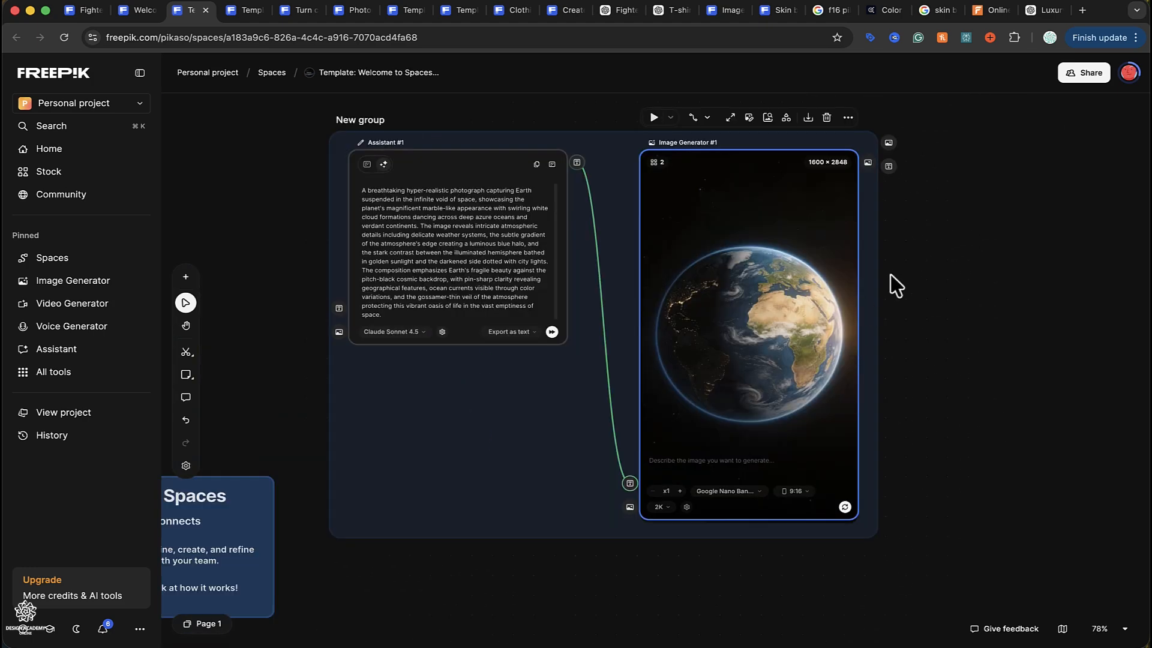
key("super+d")
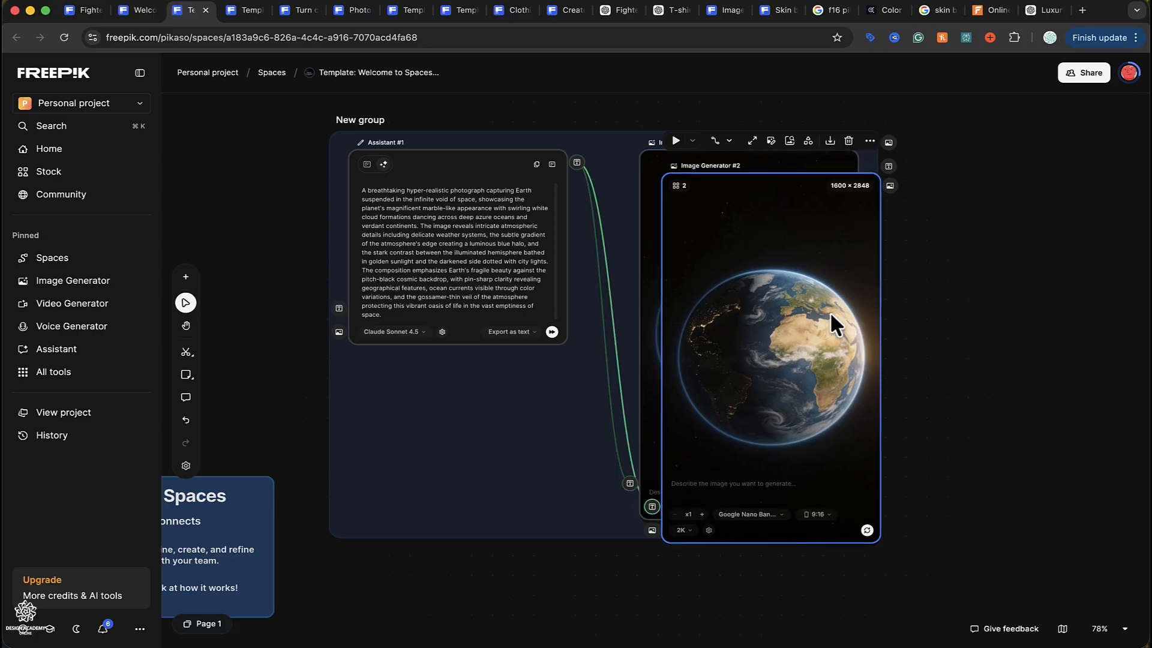
left_click_drag(830, 312, 1044, 294)
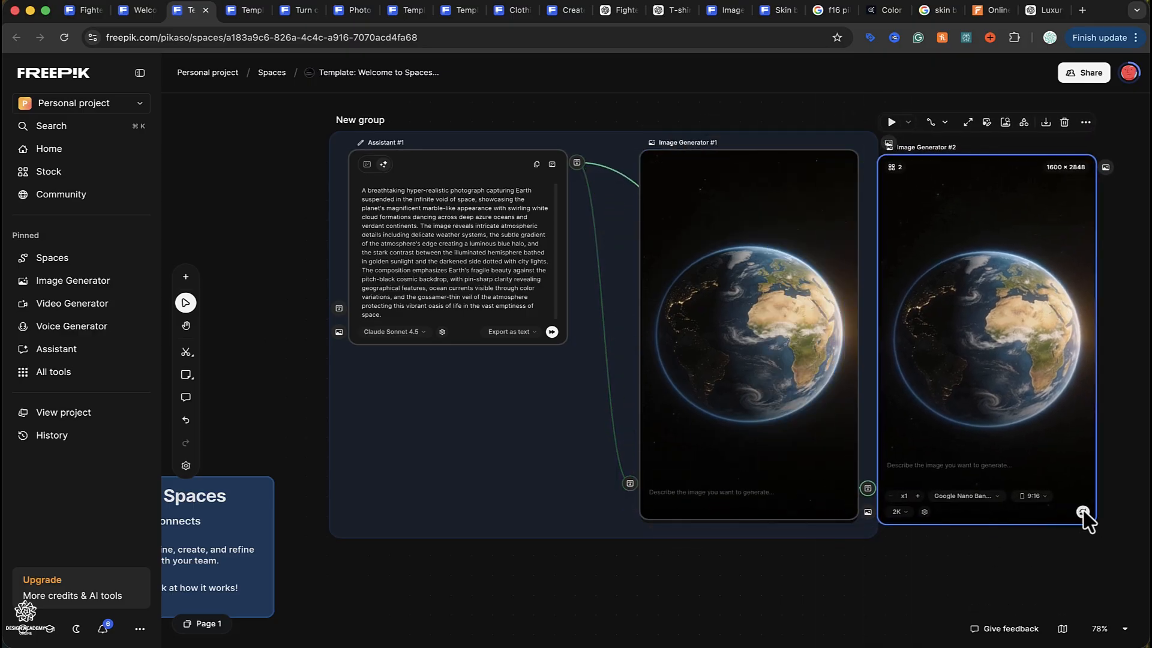
- Set the original Image Generator #1's model back to Seedream 5 Lite
left_click(726, 450)
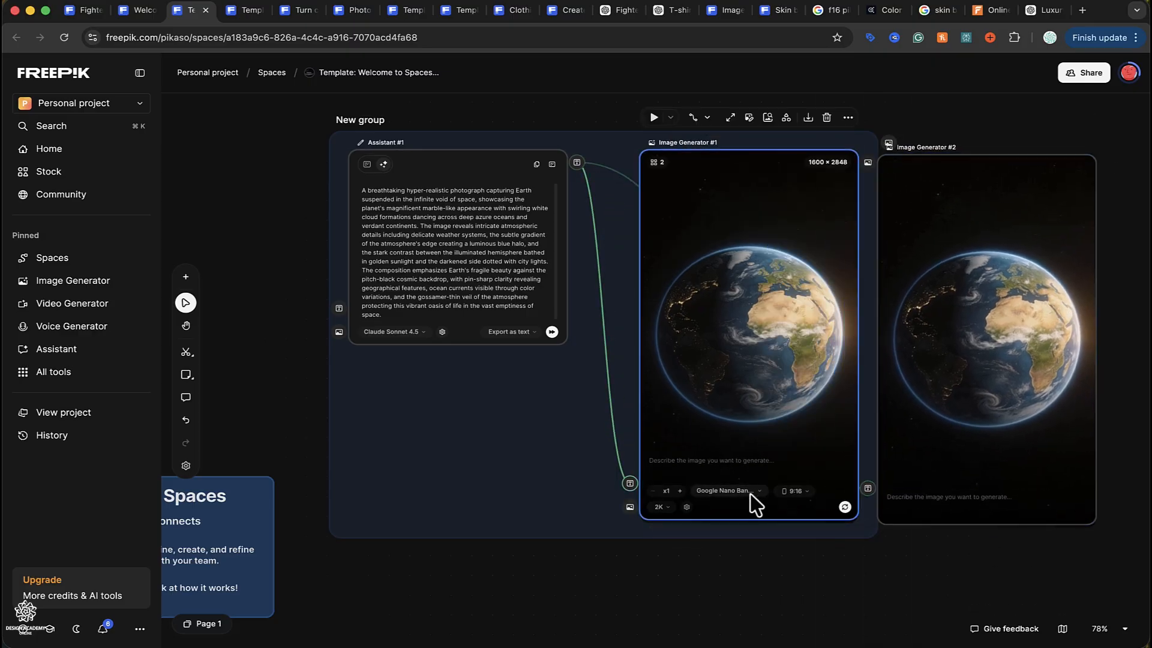
left_click(726, 491)
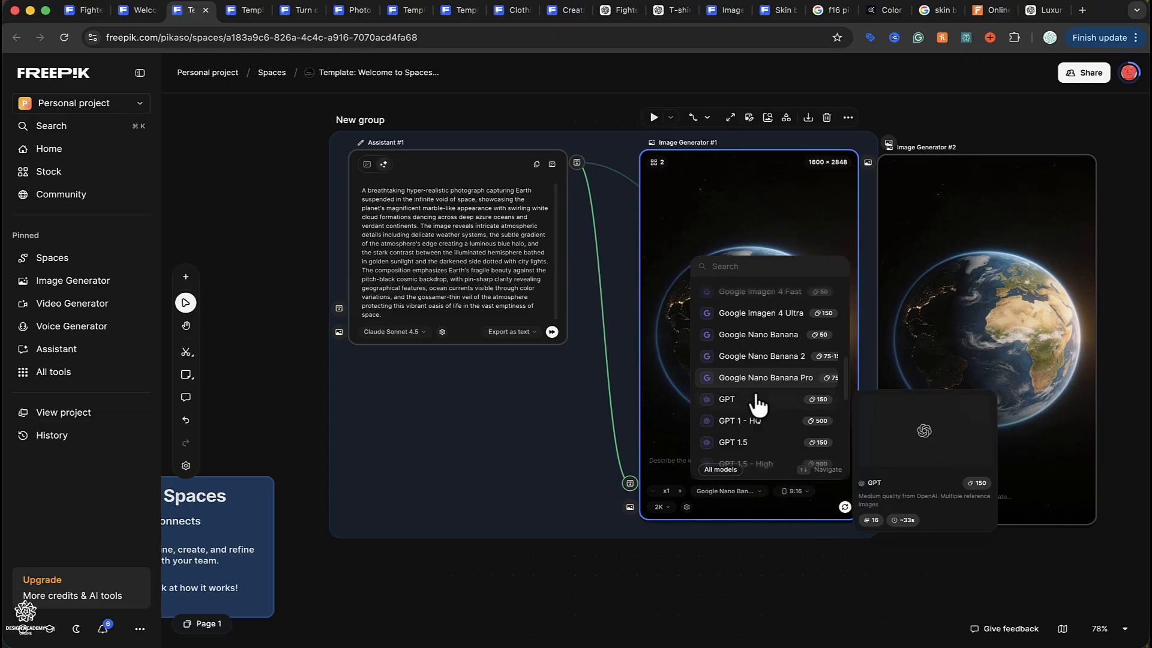
scroll(759, 405, "down", 10)
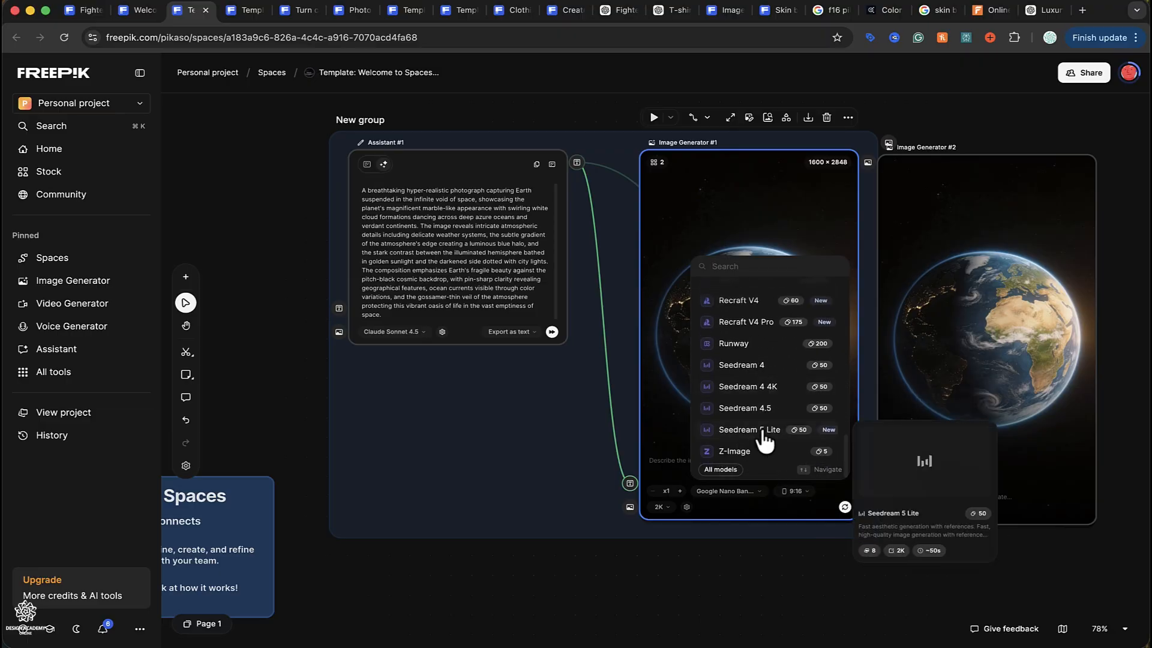
left_click(759, 431)
- Generate a new image with Image Generator #2 and shift the group slightly away from it
left_click(1002, 426)
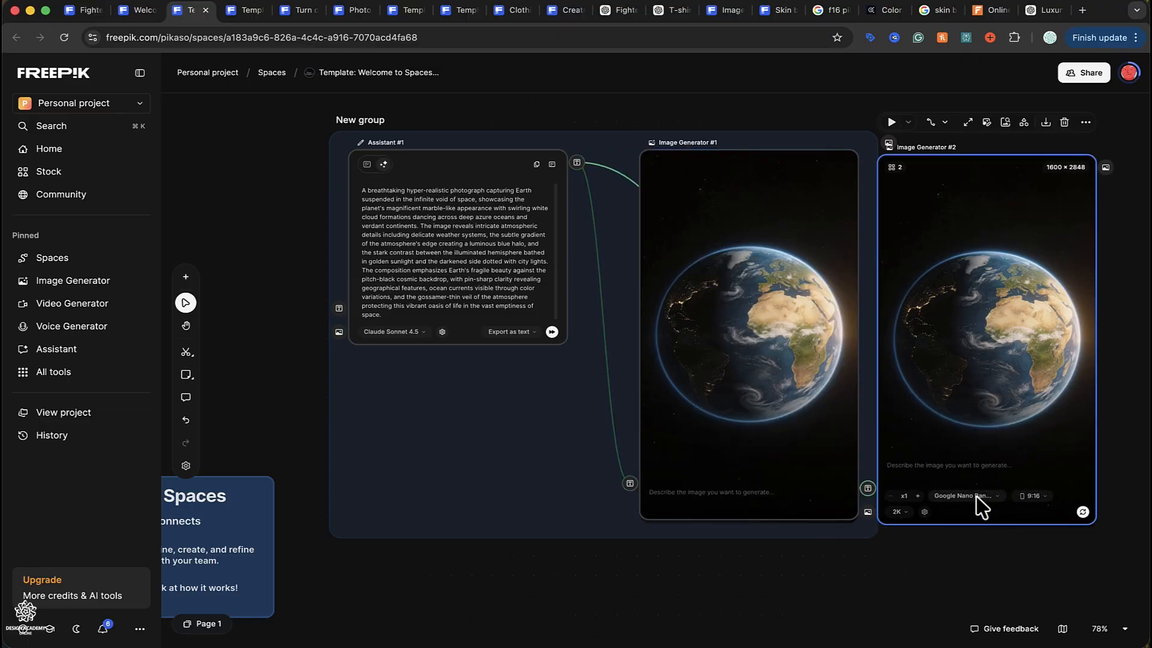
left_click(1081, 511)
left_click_drag(484, 389, 445, 380)
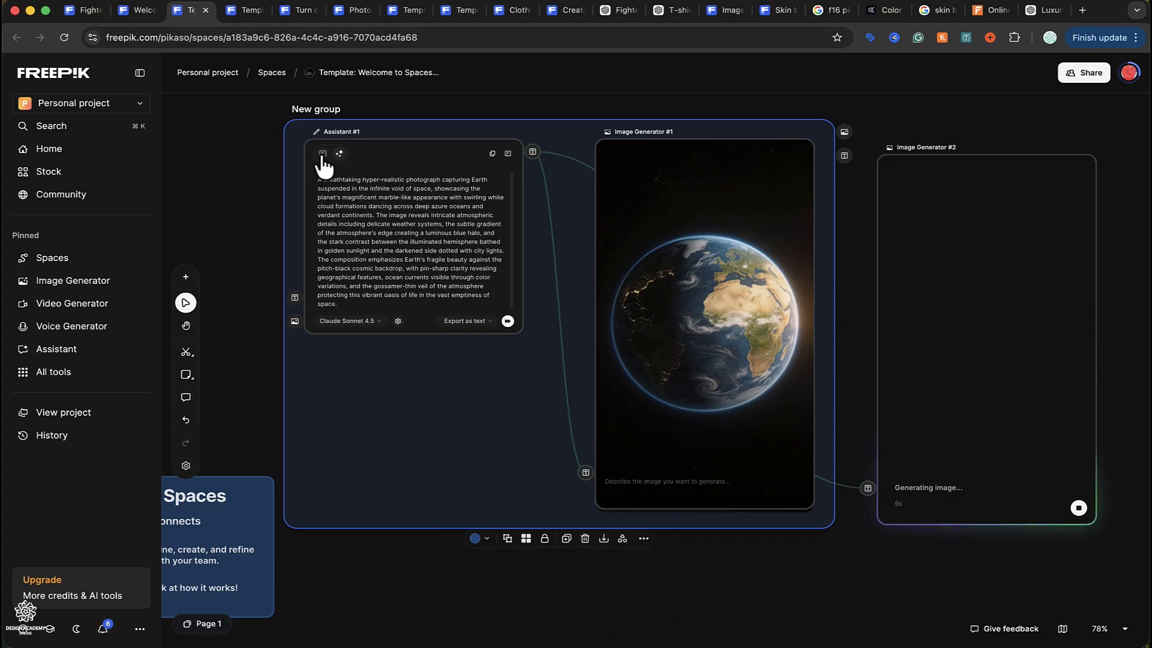
- Look at the master prompt in the ChatGPT conversation, return to Freepik Spaces and review the Assistant node's available language models
left_click(618, 10)
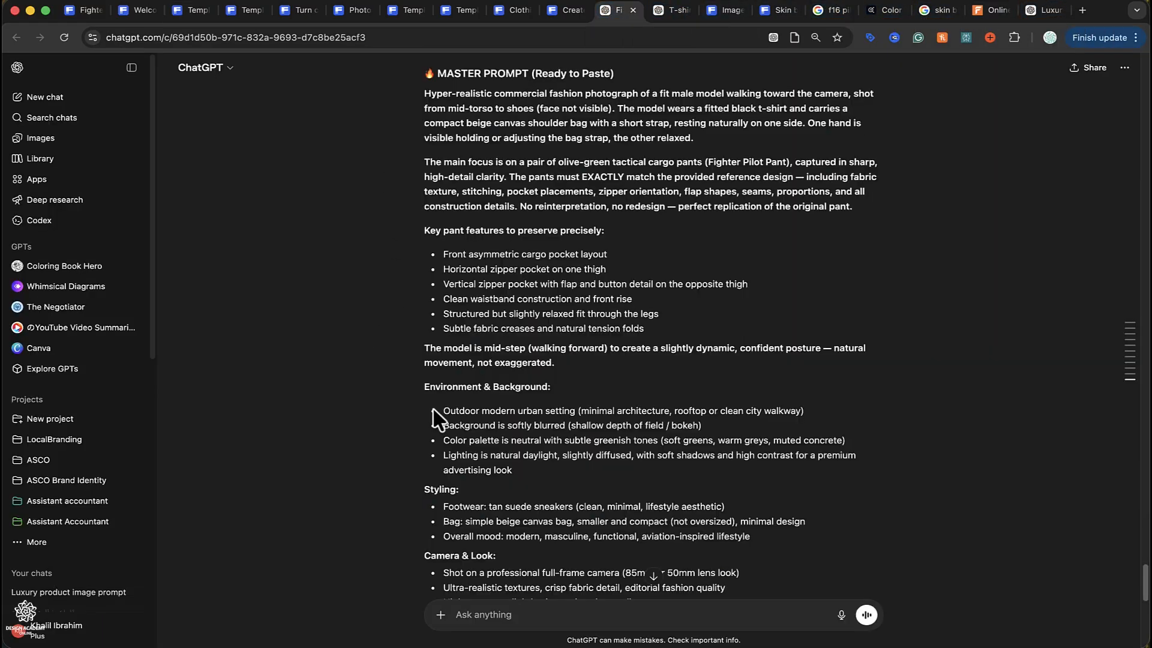
left_click(198, 11)
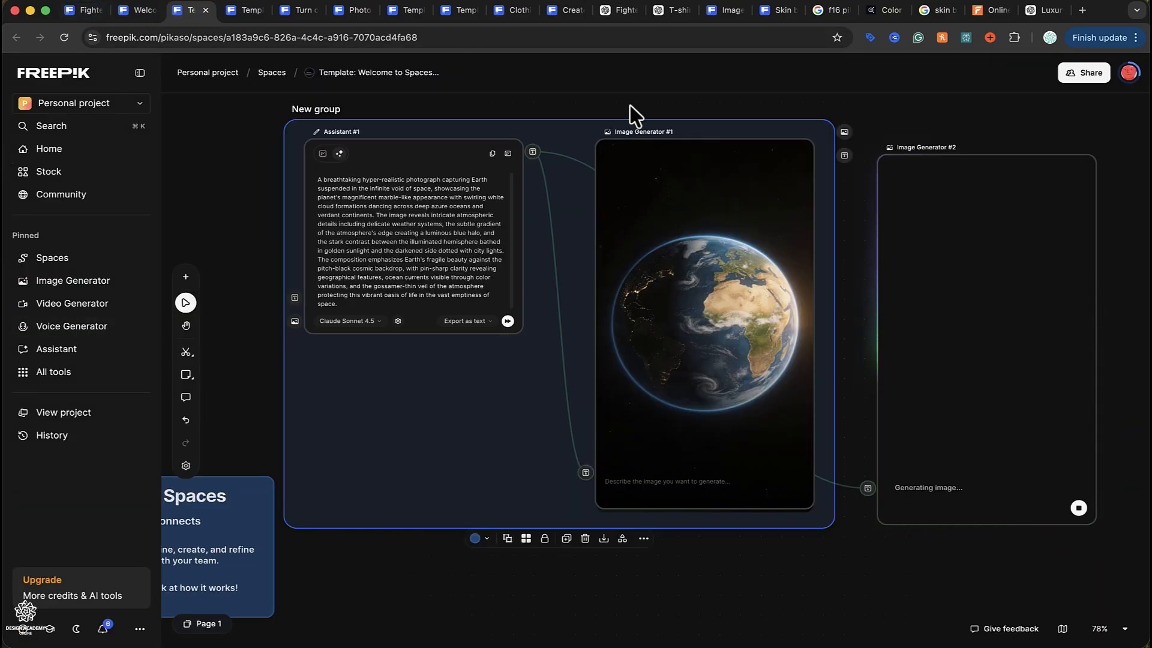
left_click(377, 324)
mouse_move(395, 432)
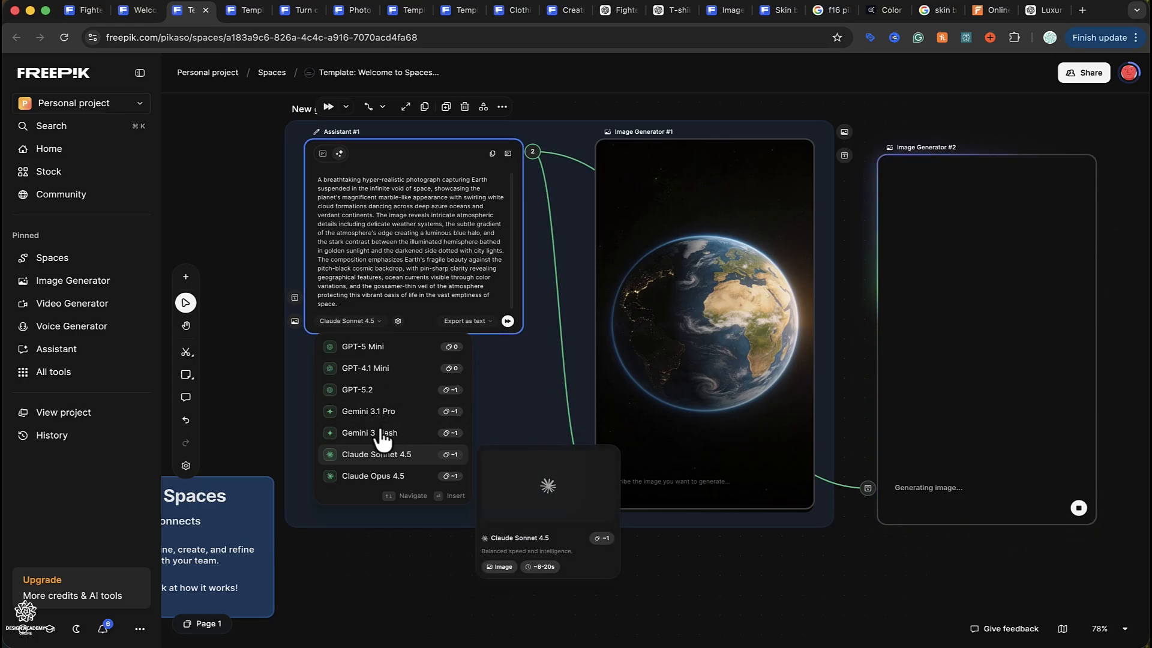
mouse_move(372, 376)
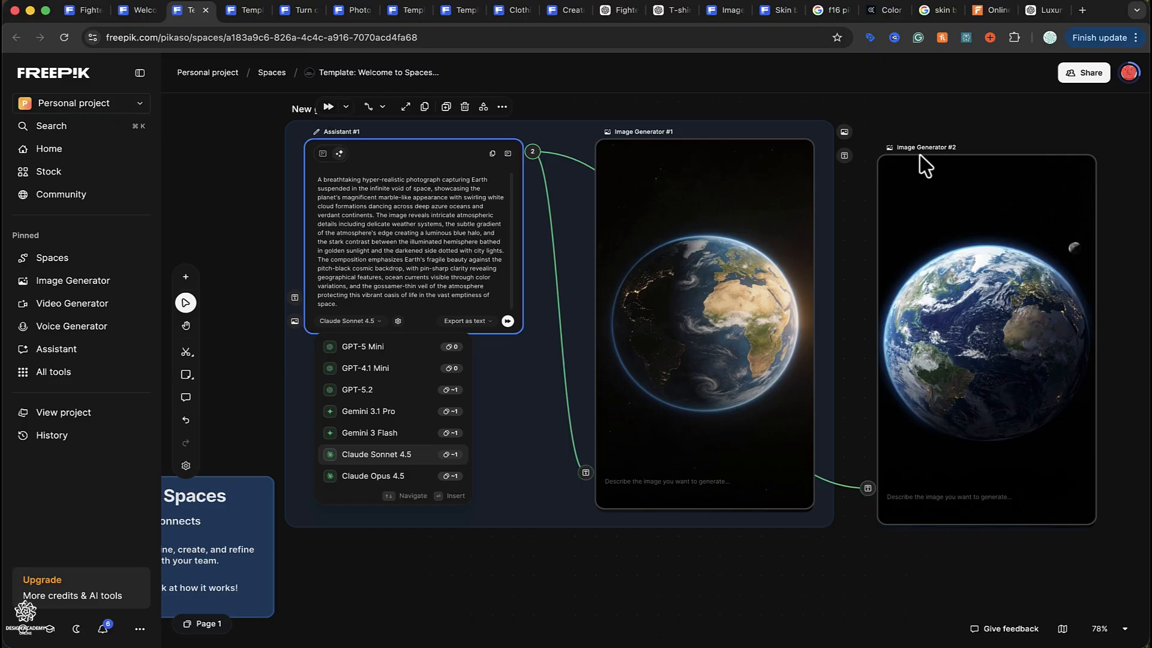
- Move Image Generator #2 slightly up and closer to the group to line it up with Image Generator #1
mouse_move(982, 407)
left_click_drag(980, 406, 967, 385)
left_click(727, 369)
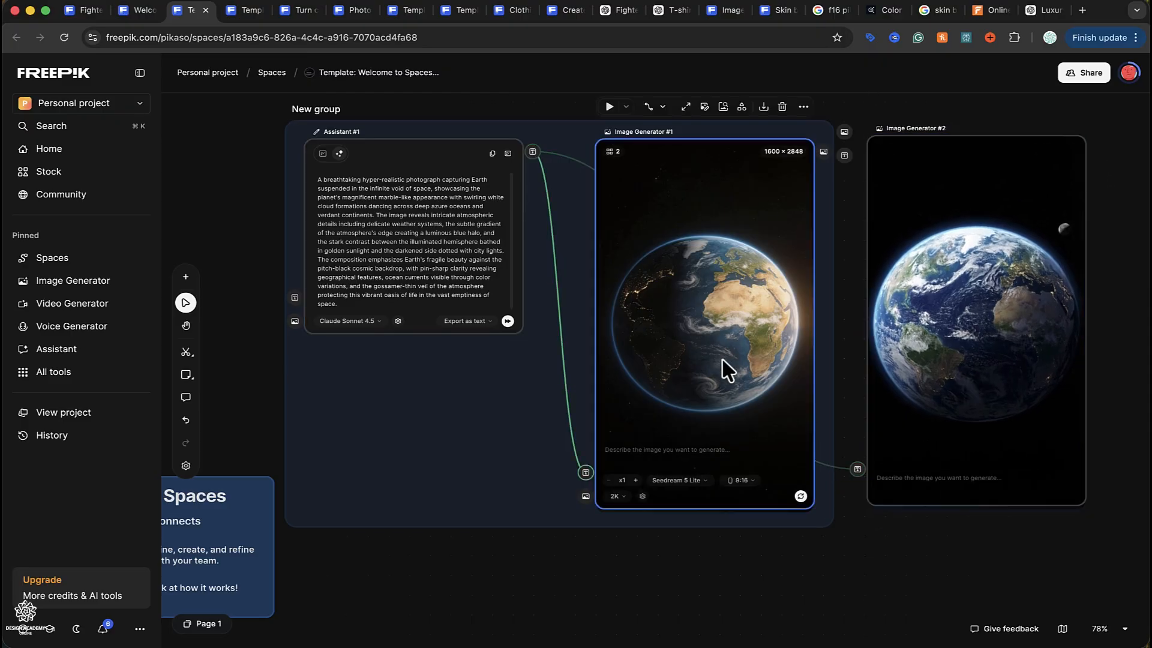
scroll(728, 369, "right", 1)
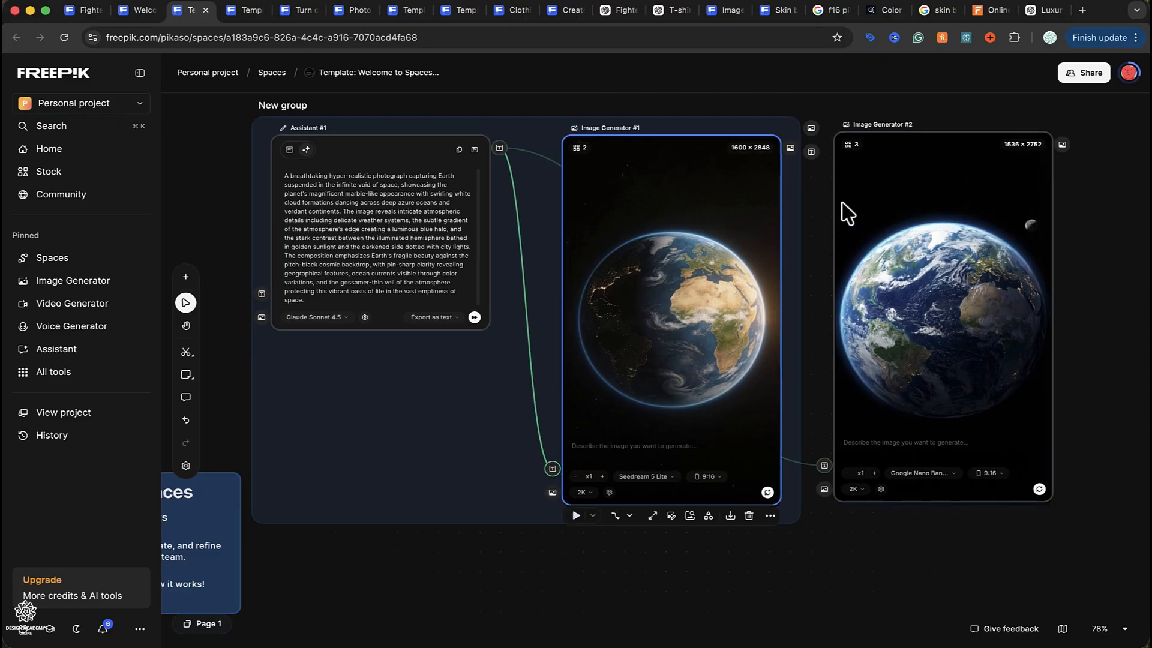
- Open Image Generator #2's collection of generated images and view the meadow landscape enlarged
left_click(850, 147)
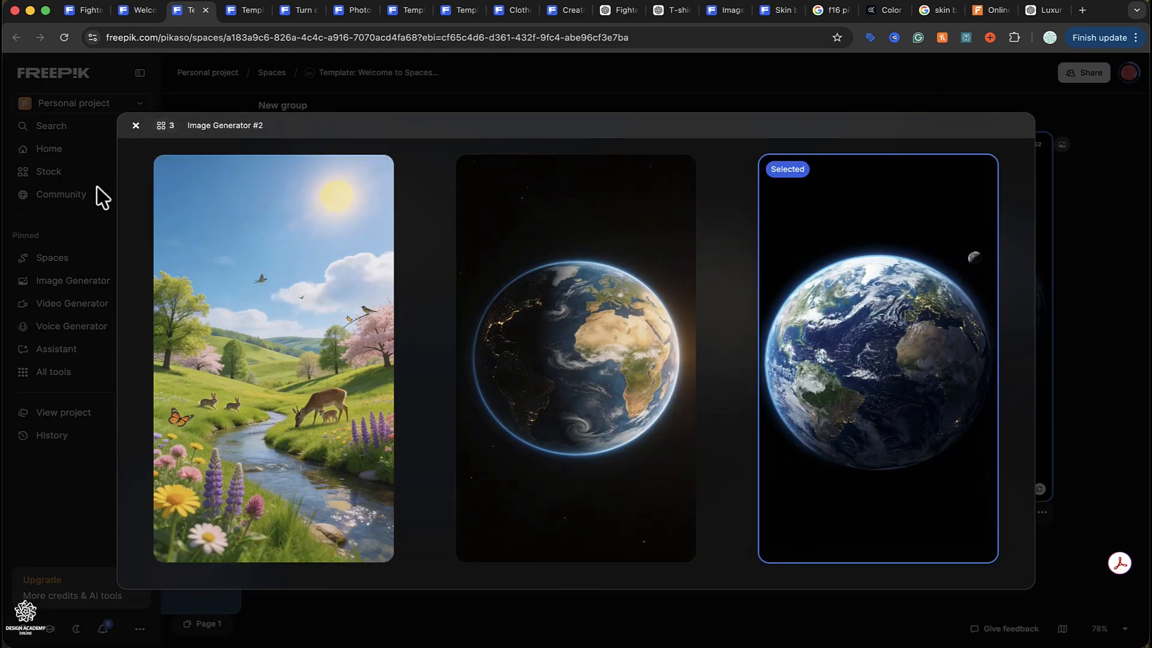
left_click(276, 357)
left_click(276, 357)
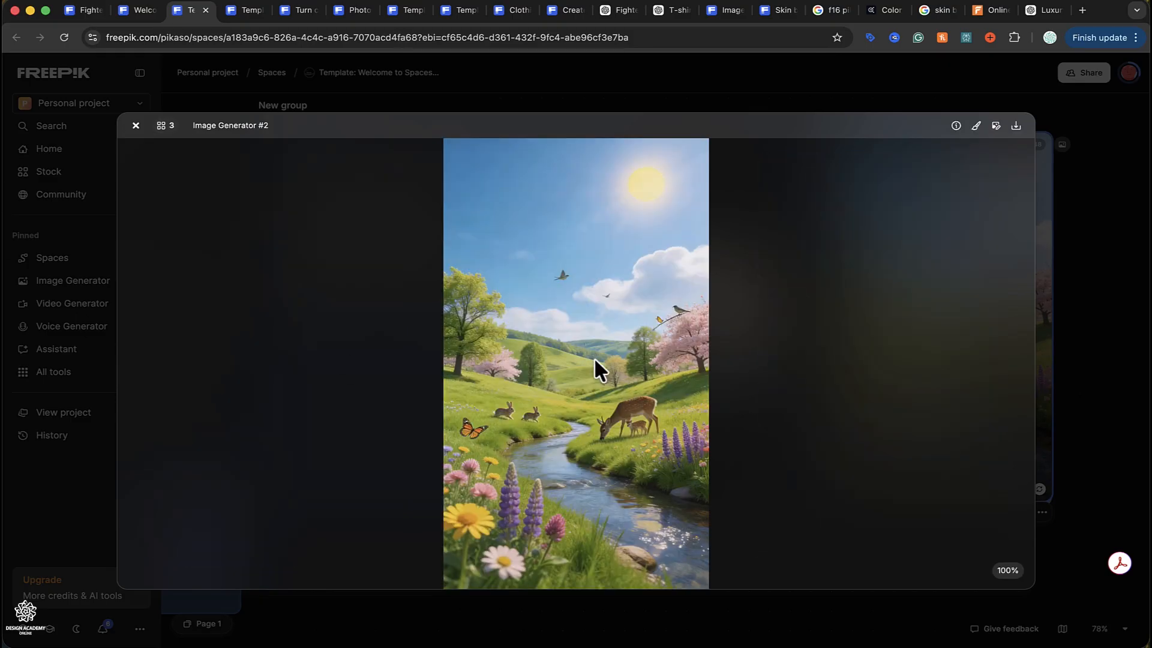
- Close the enlarged image and examine the template's explanations of the node types and key building blocks
left_click(137, 127)
scroll(545, 472, "down", 10)
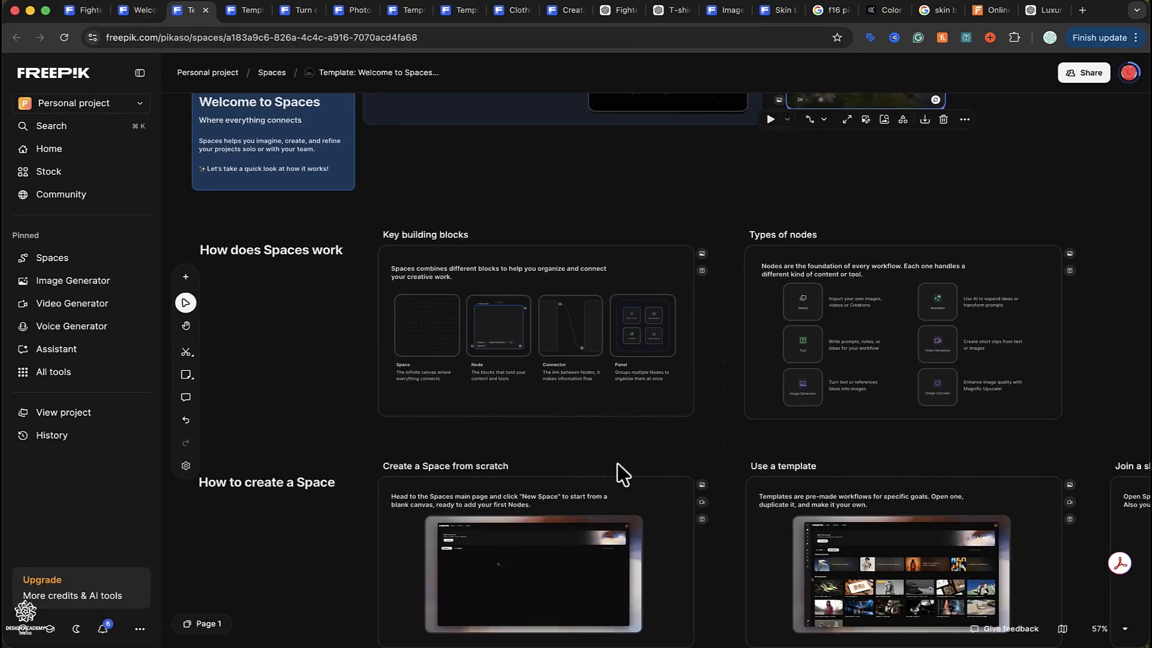
scroll(936, 293, "up", 10)
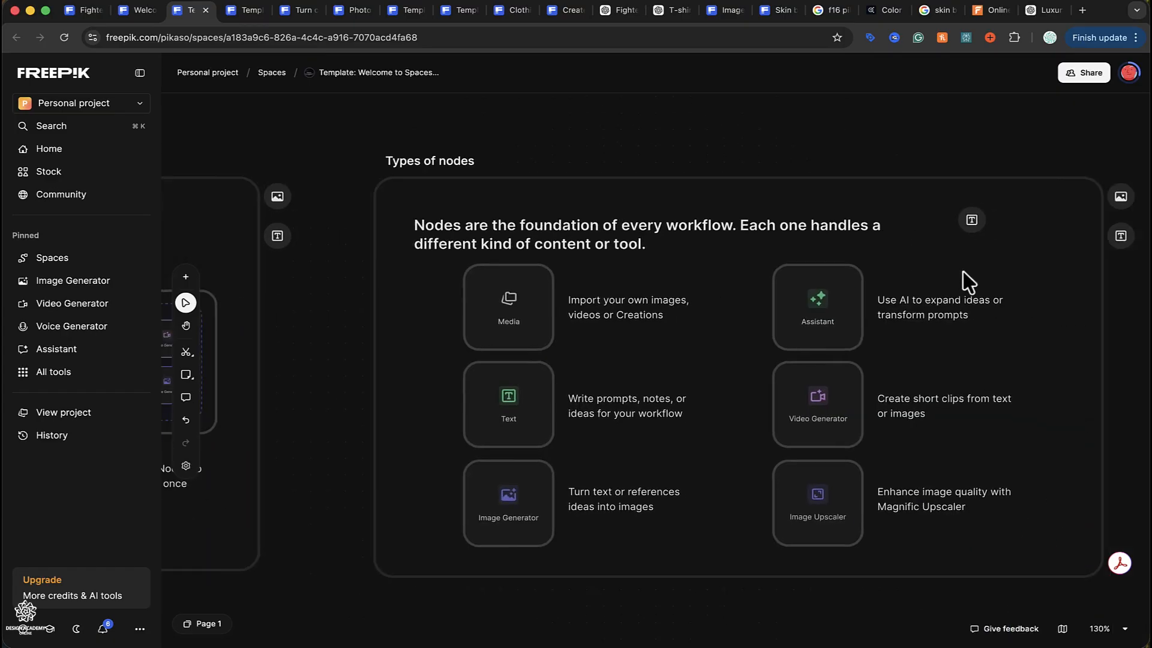
scroll(964, 272, "right", 2)
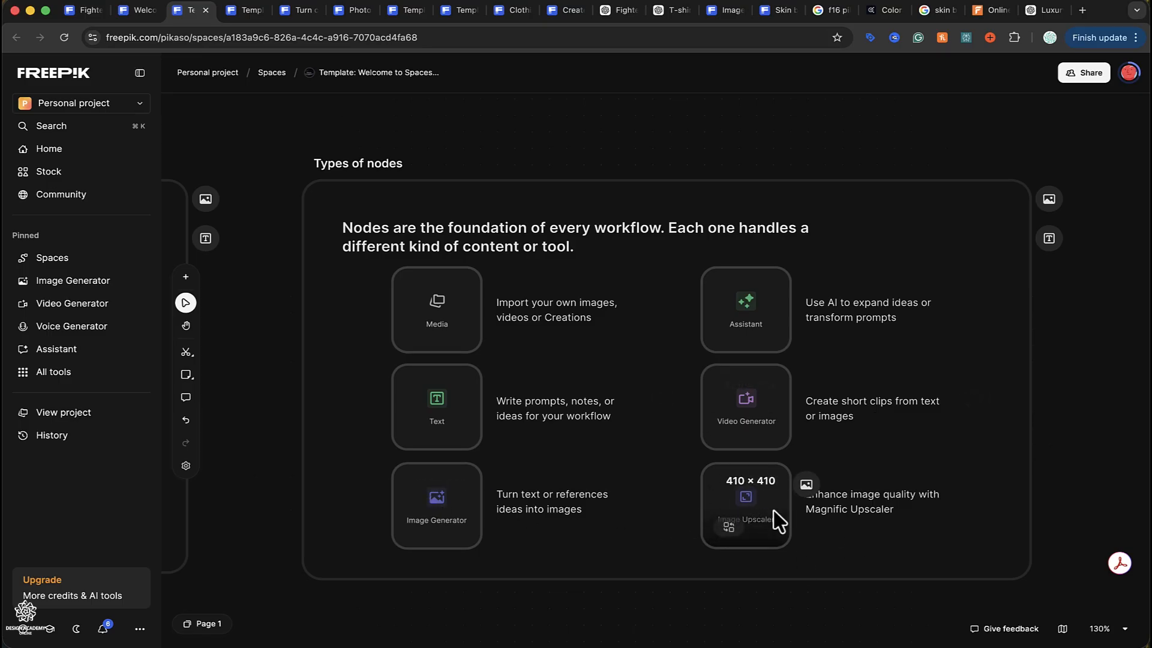
scroll(779, 522, "down", 5)
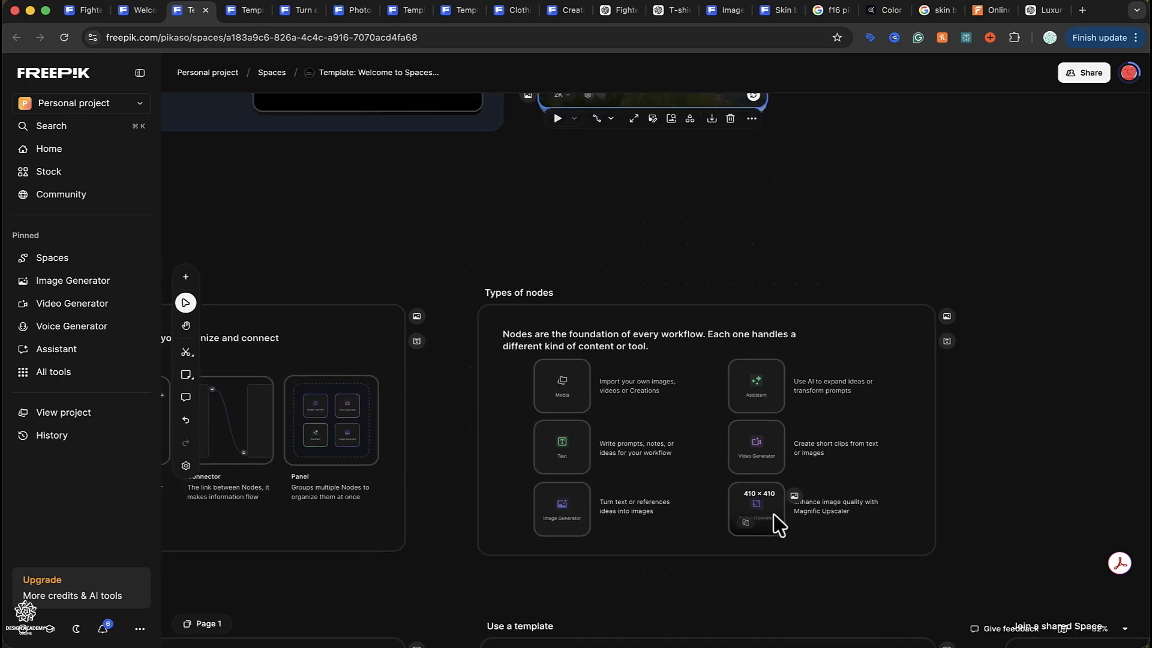
scroll(779, 525, "right", 1)
scroll(774, 522, "down", 4)
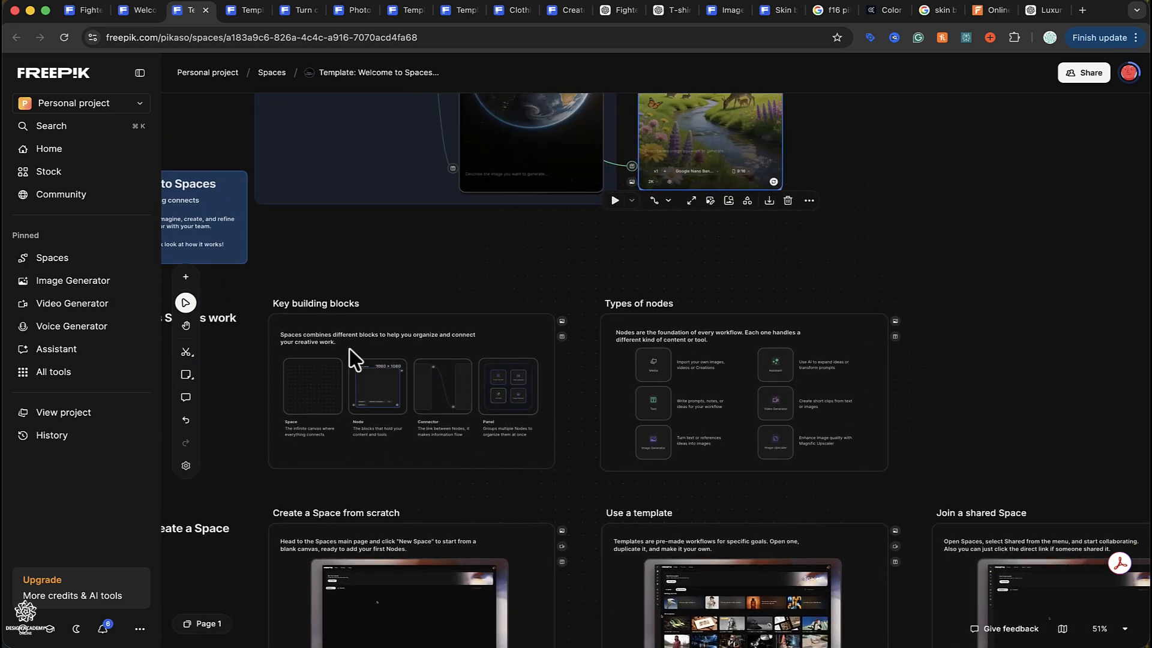
scroll(442, 281, "up", 4)
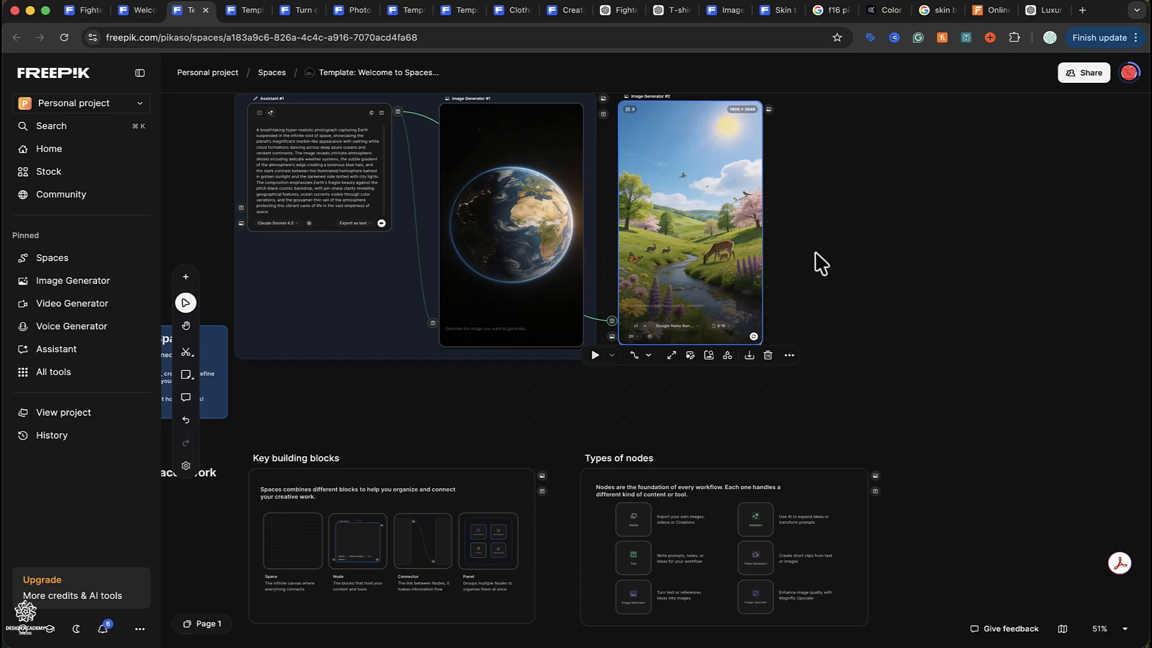
- Choose the Earth-with-moon image from Image Generator #2's collection as the node's displayed image
scroll(821, 263, "up", 3)
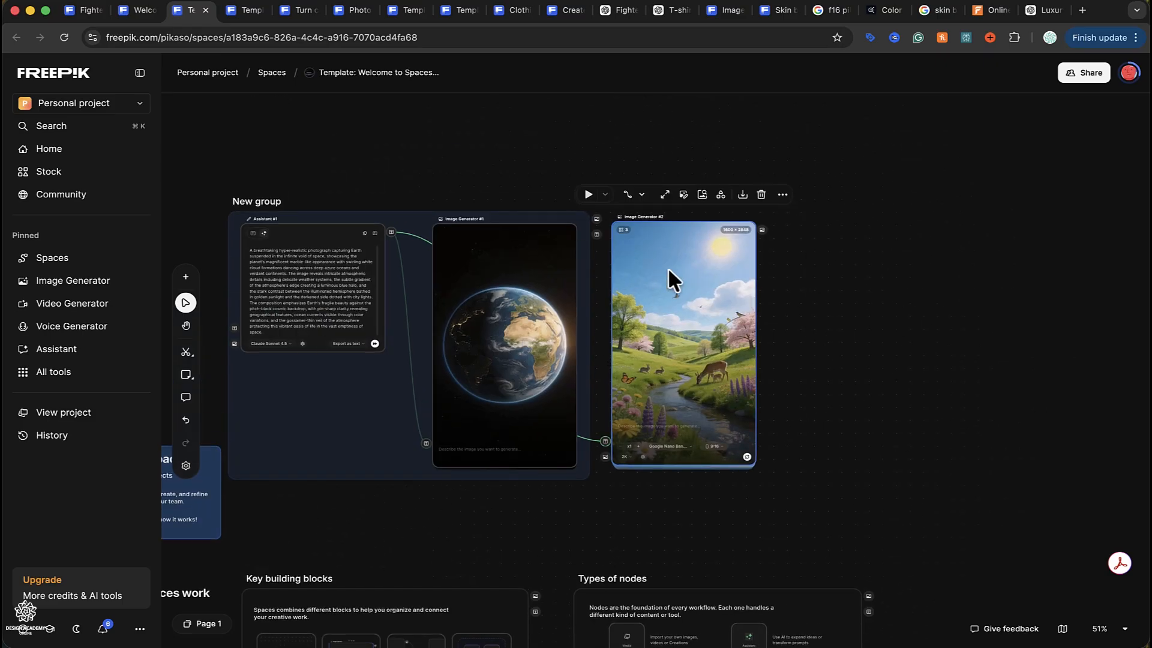
left_click(622, 232)
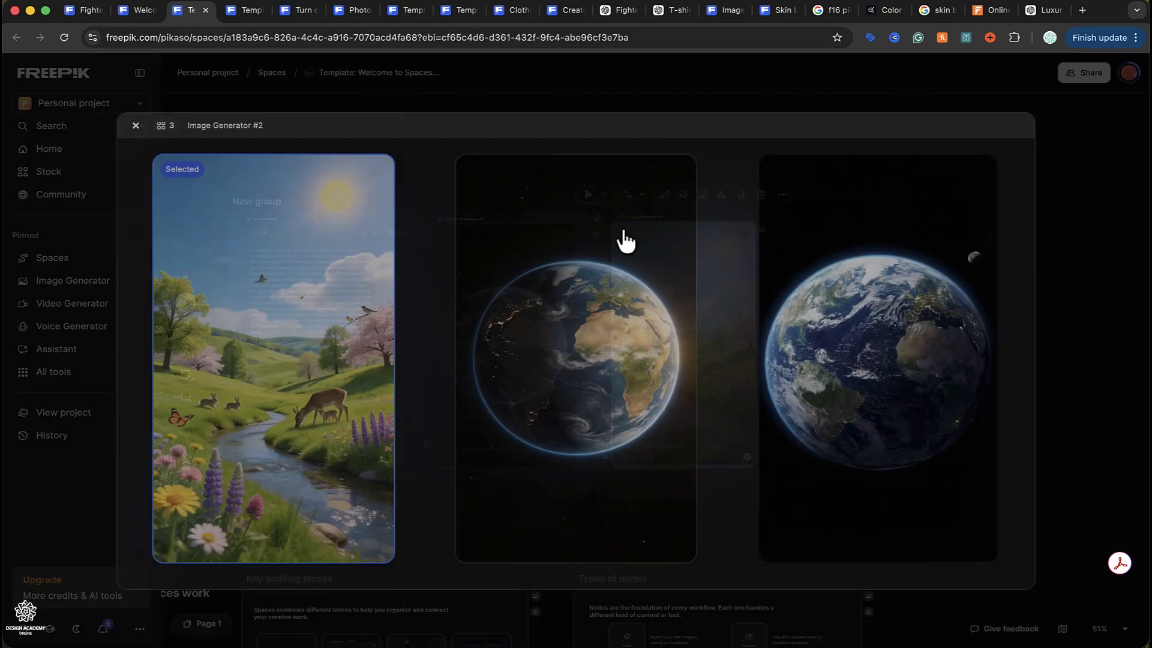
left_click(882, 323)
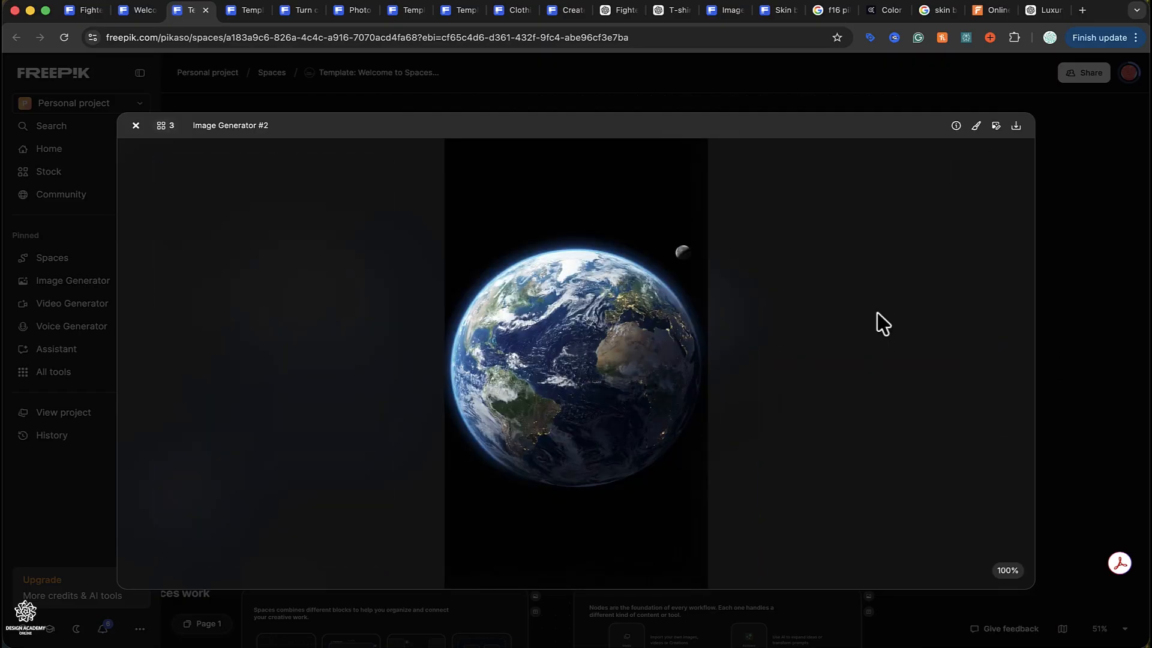
left_click(1044, 118)
scroll(534, 340, "up", 2)
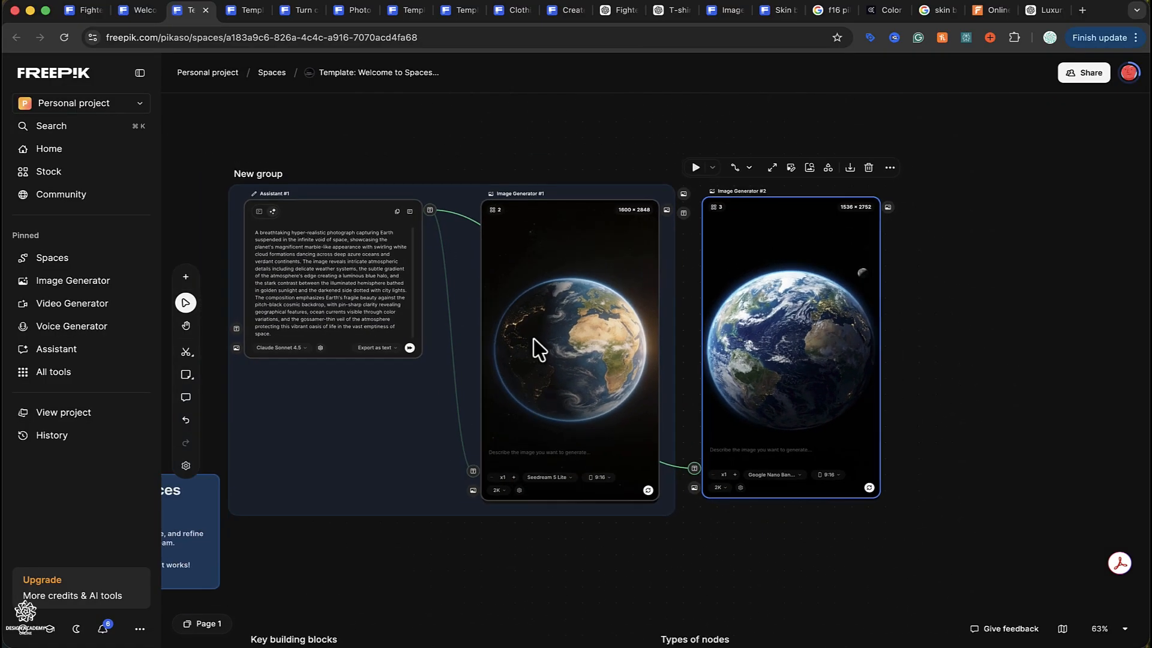
- Start adding a media asset to the canvas and search the stock photos for "planet earth"
double_click(940, 257)
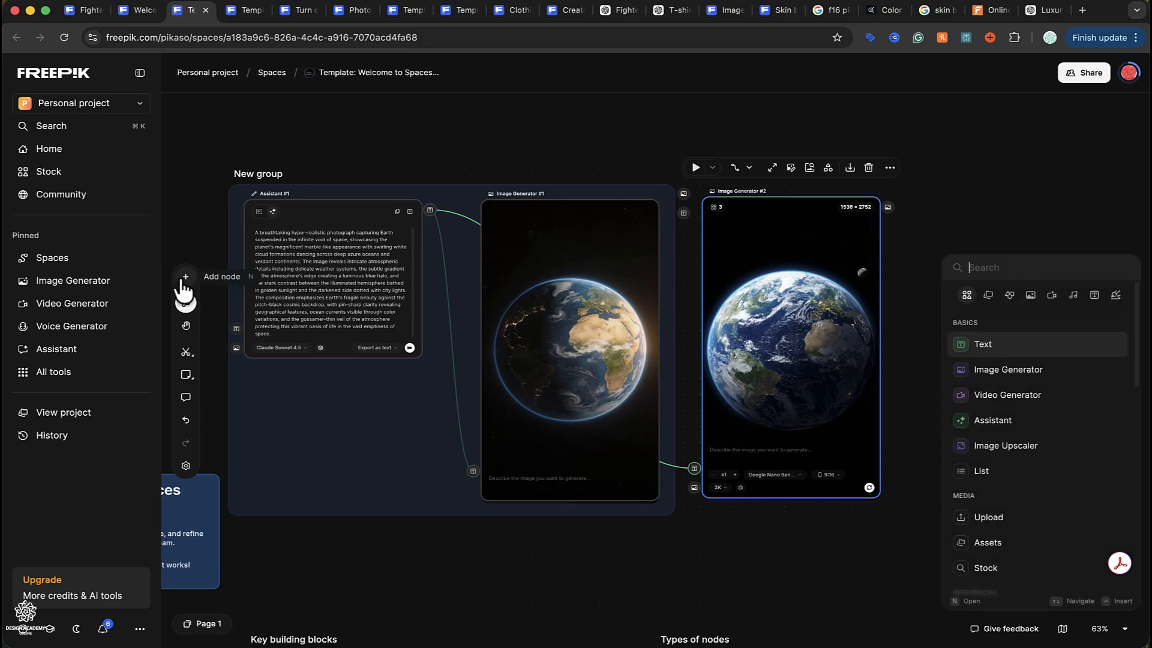
left_click(987, 297)
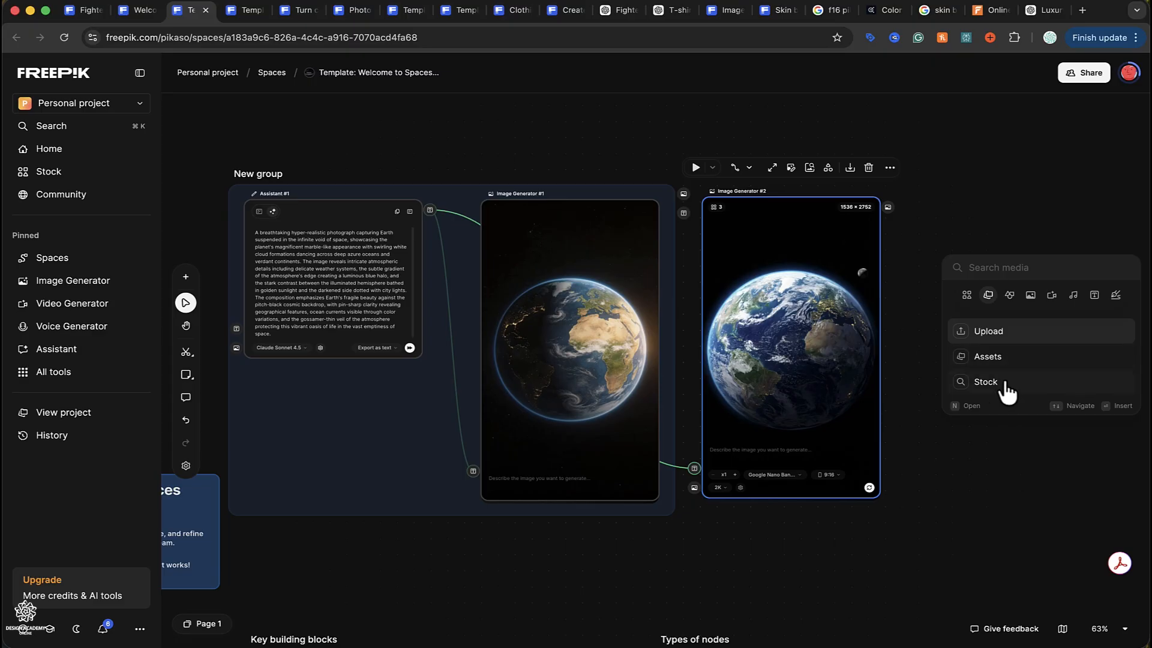
left_click(1015, 363)
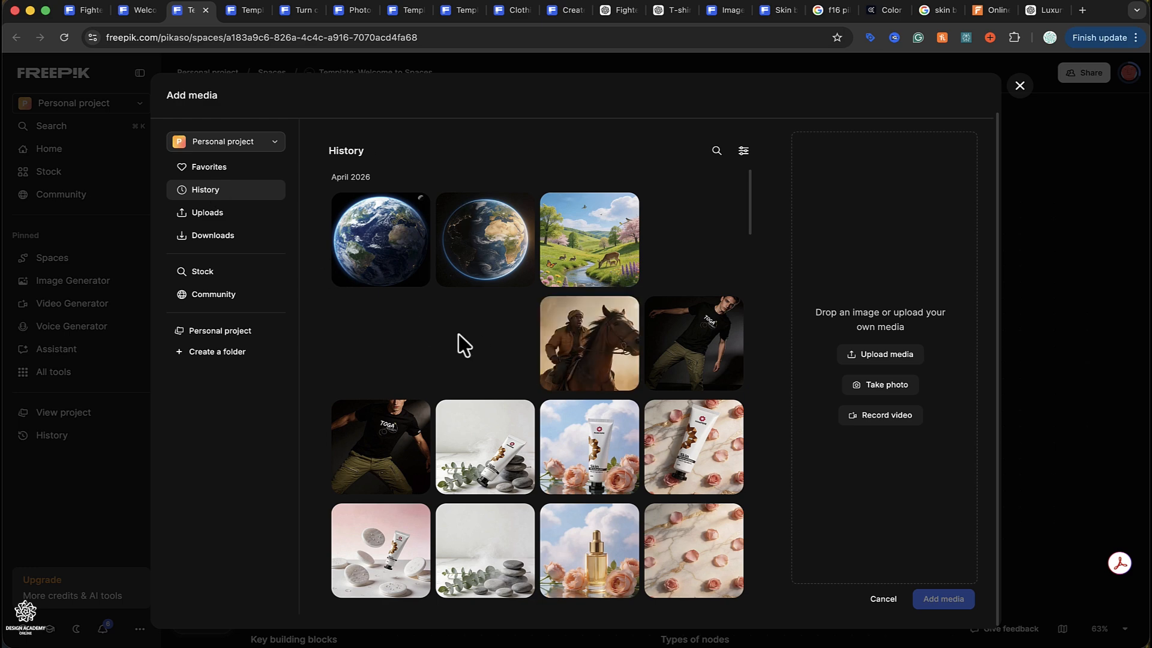
left_click(219, 282)
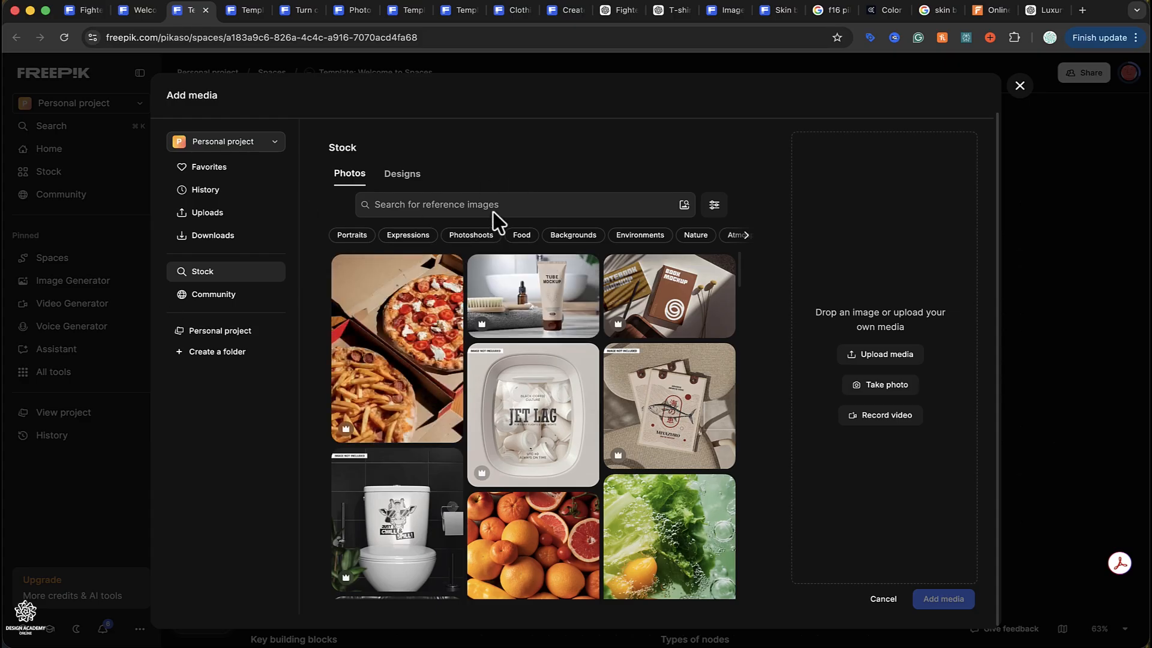
scroll(533, 420, "down", 3)
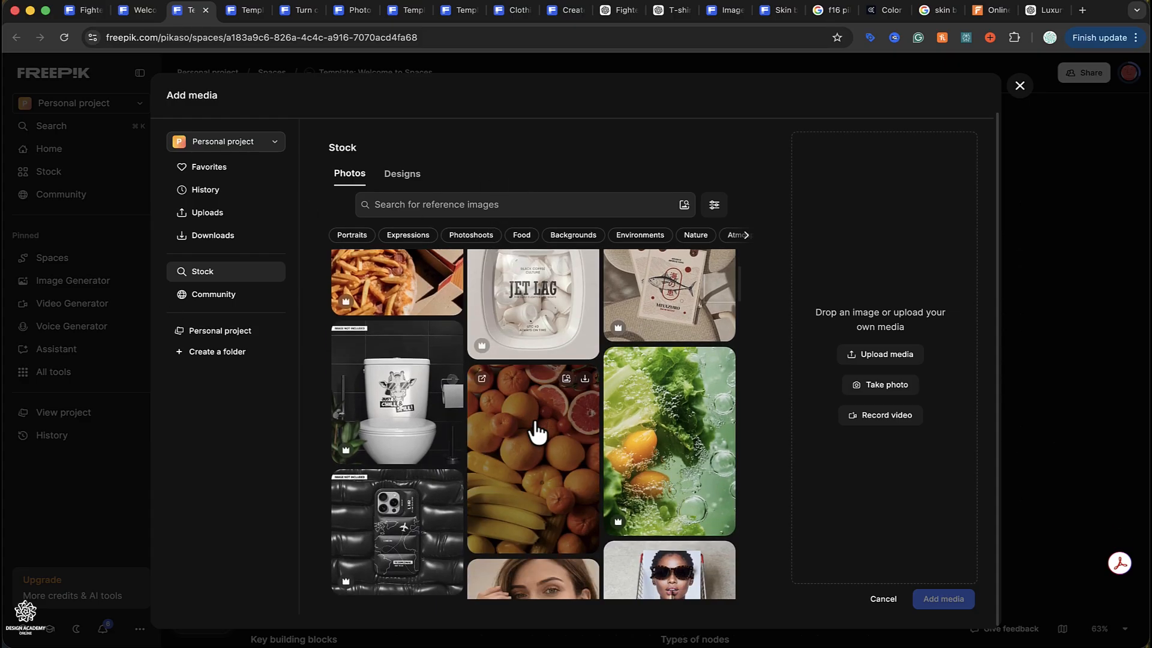
scroll(594, 372, "up", 3)
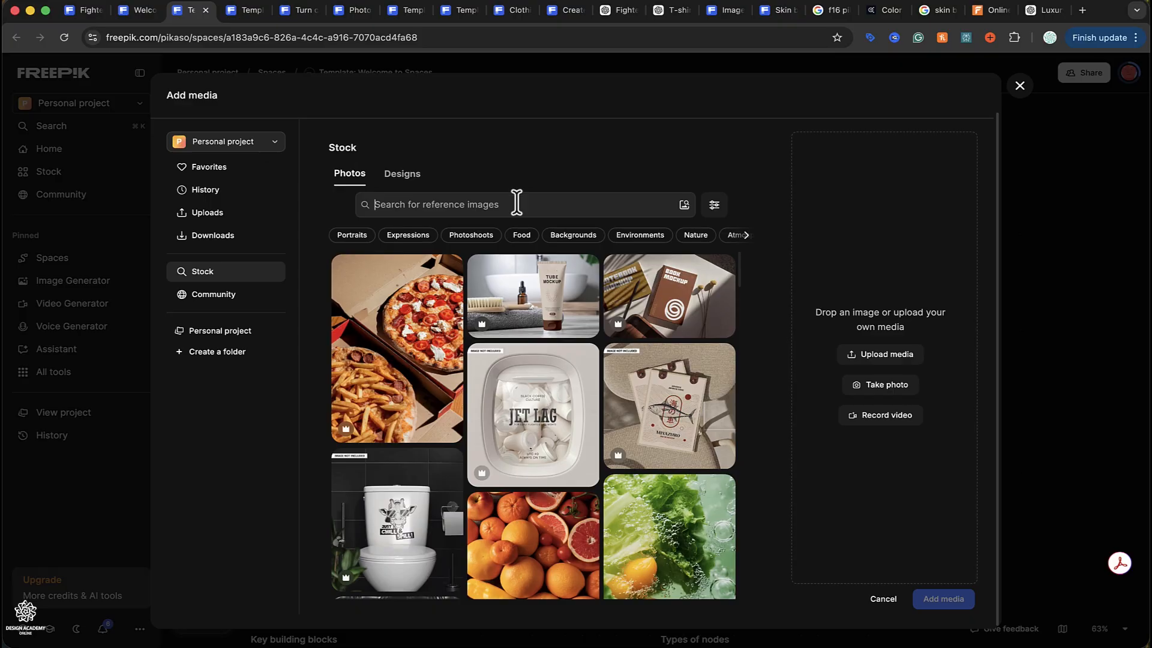
type("planet earth")
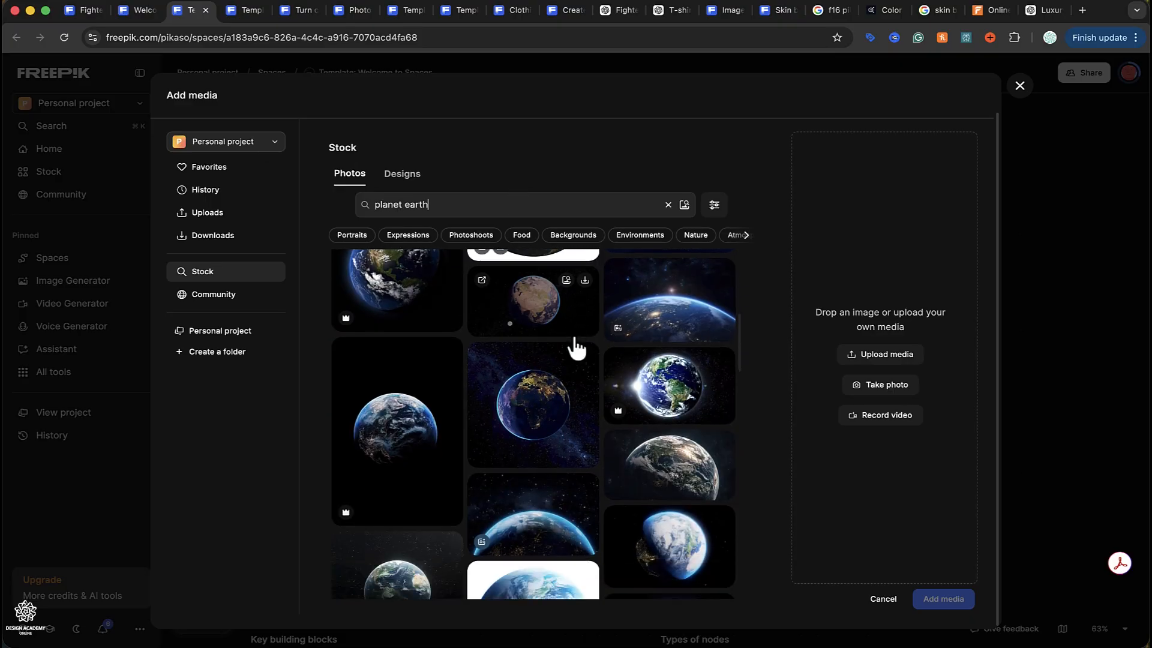
- Add the portrait stock photo of a partly shadowed Earth on a plain black background to the canvas
scroll(576, 347, "down", 3)
scroll(574, 336, "down", 1)
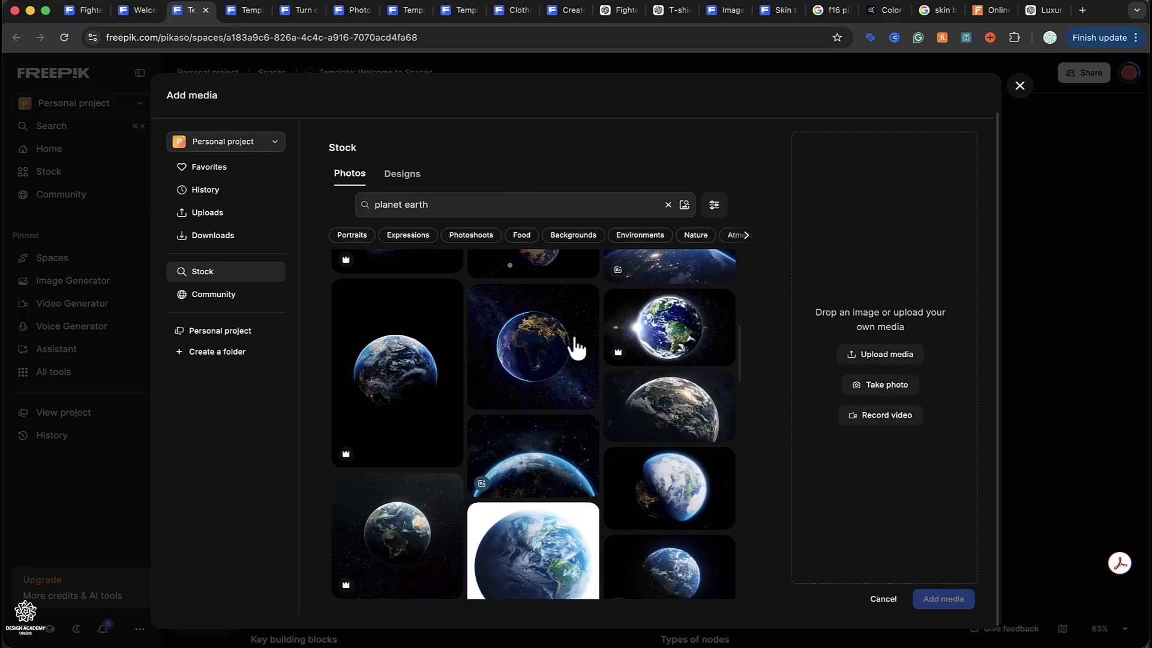
scroll(573, 340, "down", 1)
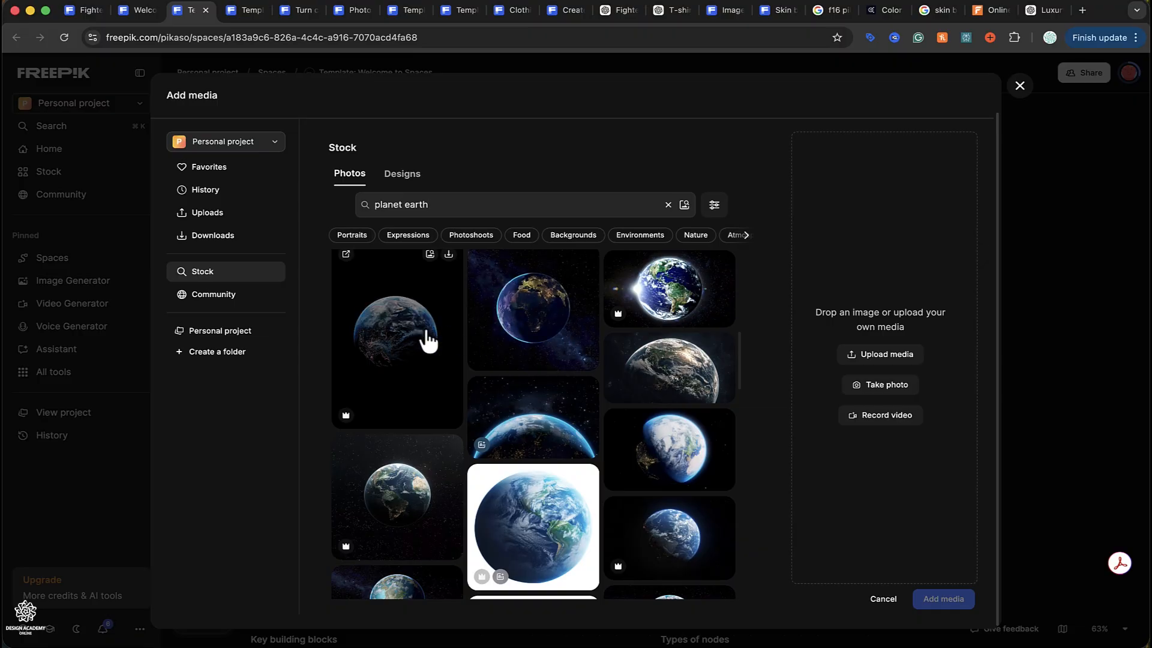
scroll(427, 341, "down", 1)
left_click(432, 317)
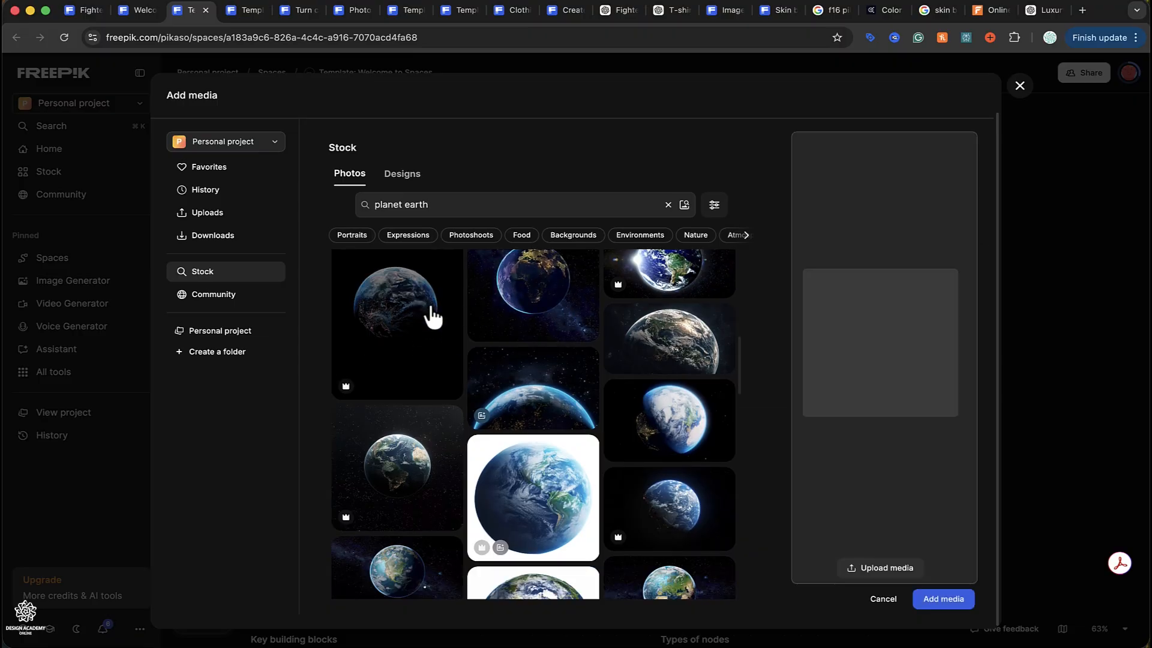
left_click(967, 602)
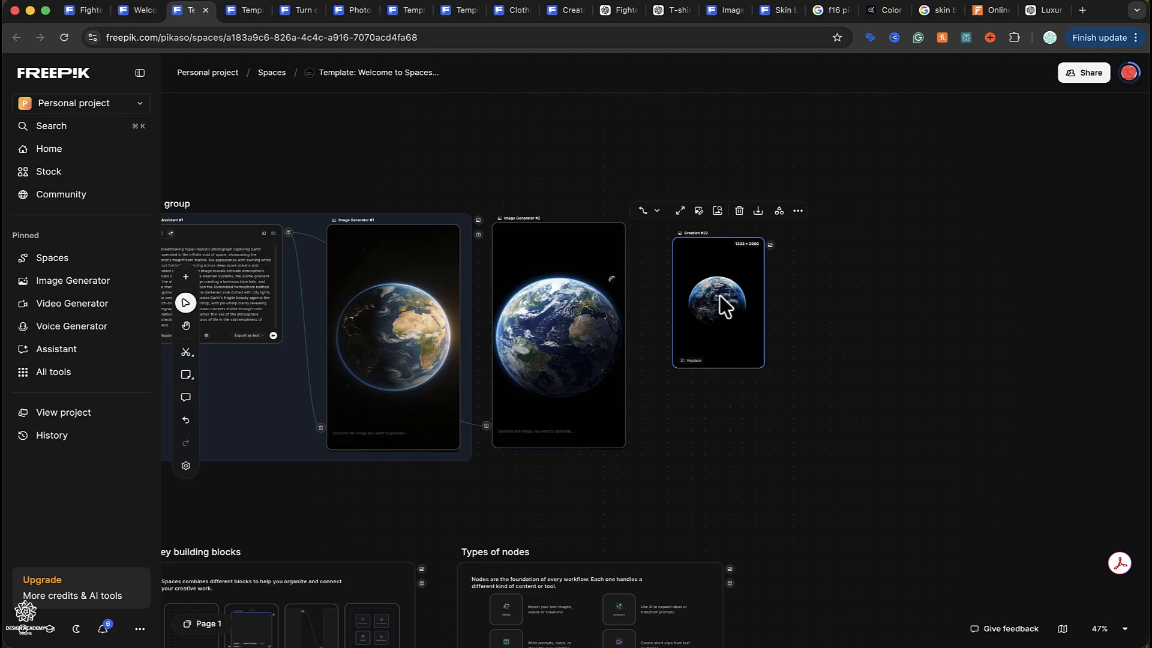
- Move the stock Earth photo node from beside Image Generator #2 to just above the group, over Assistant #1
scroll(719, 296, "up", 7)
scroll(720, 296, "down", 5)
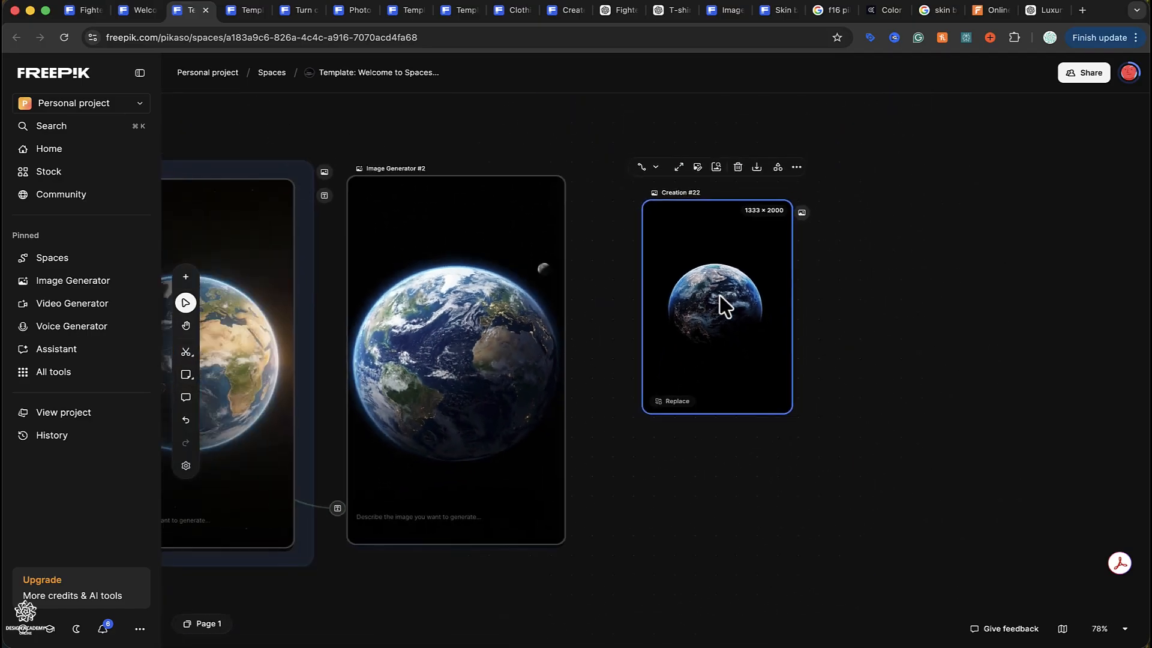
scroll(719, 297, "left", 2)
scroll(336, 385, "left", 5)
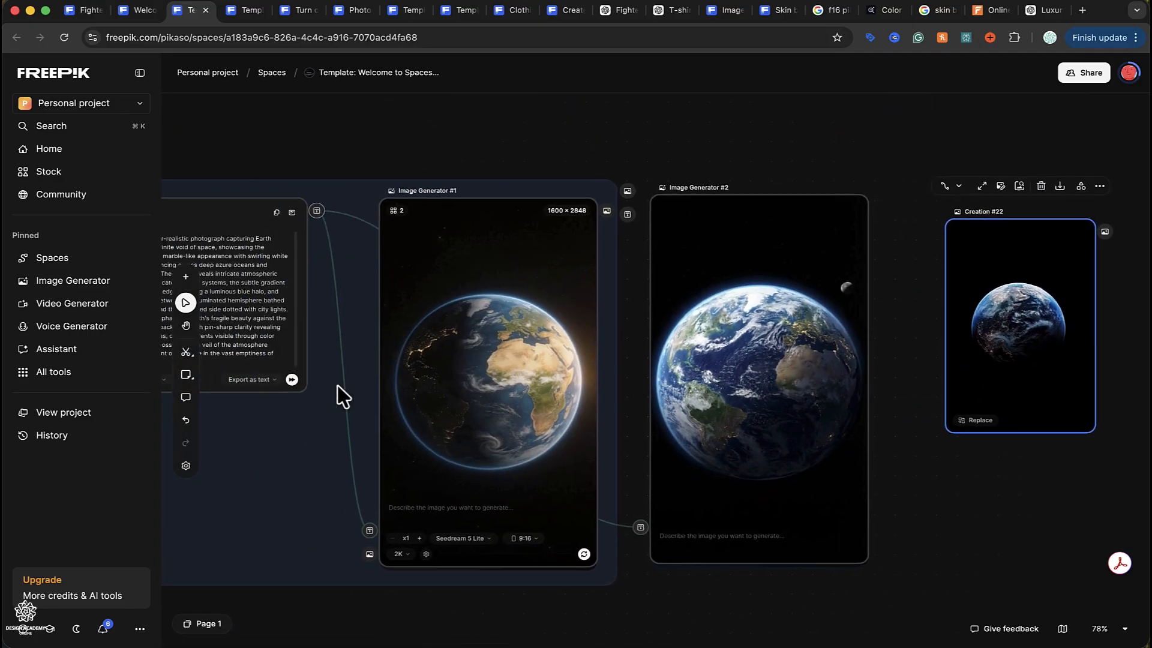
left_click_drag(1005, 330, 280, 124)
scroll(279, 124, "left", 4)
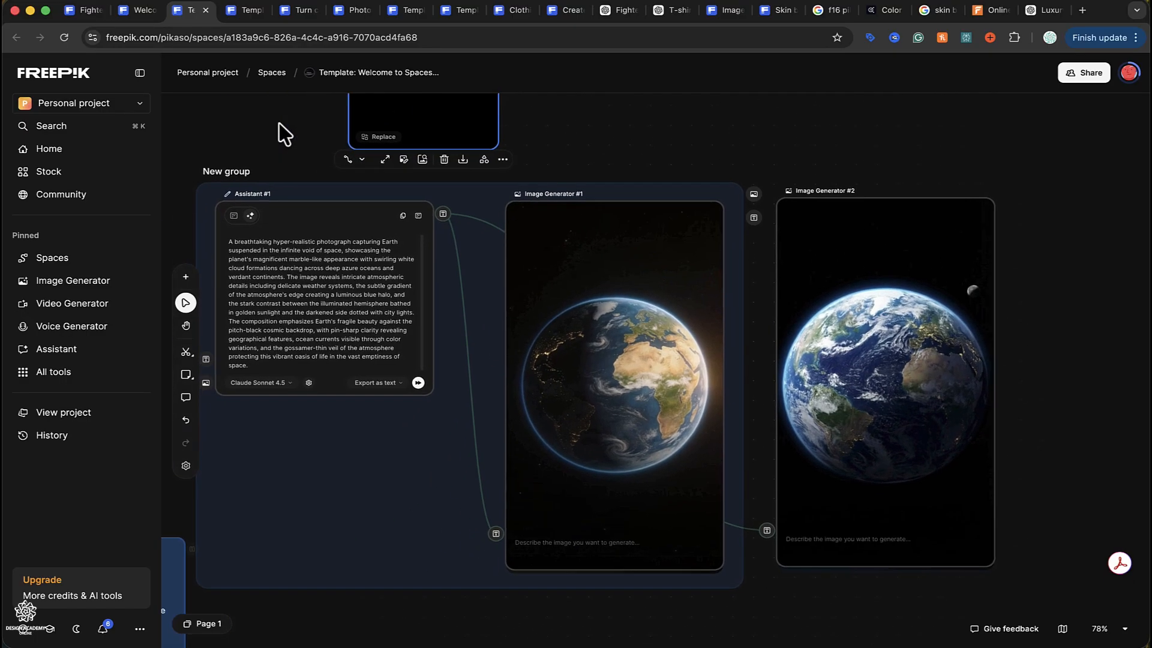
- Connect the stock Earth photo's output to the image reference input of Image Generator #1 and check the connection up close
left_click(594, 499)
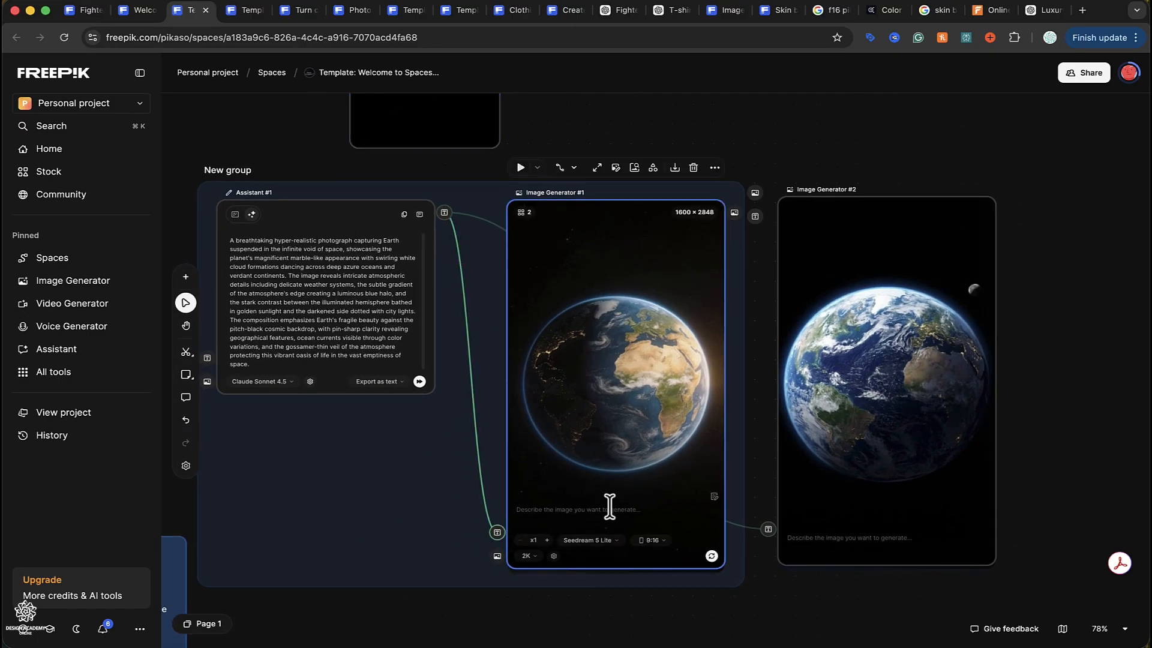
scroll(603, 486, "up", 2)
left_click(465, 170)
scroll(467, 171, "down", 5)
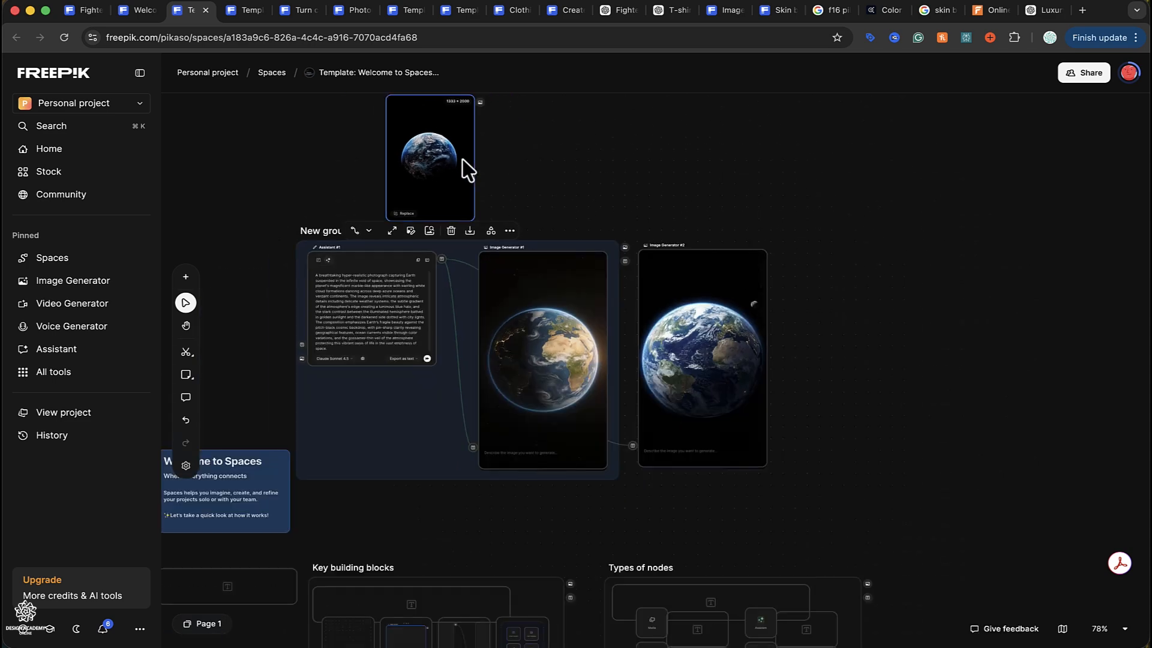
scroll(466, 171, "up", 2)
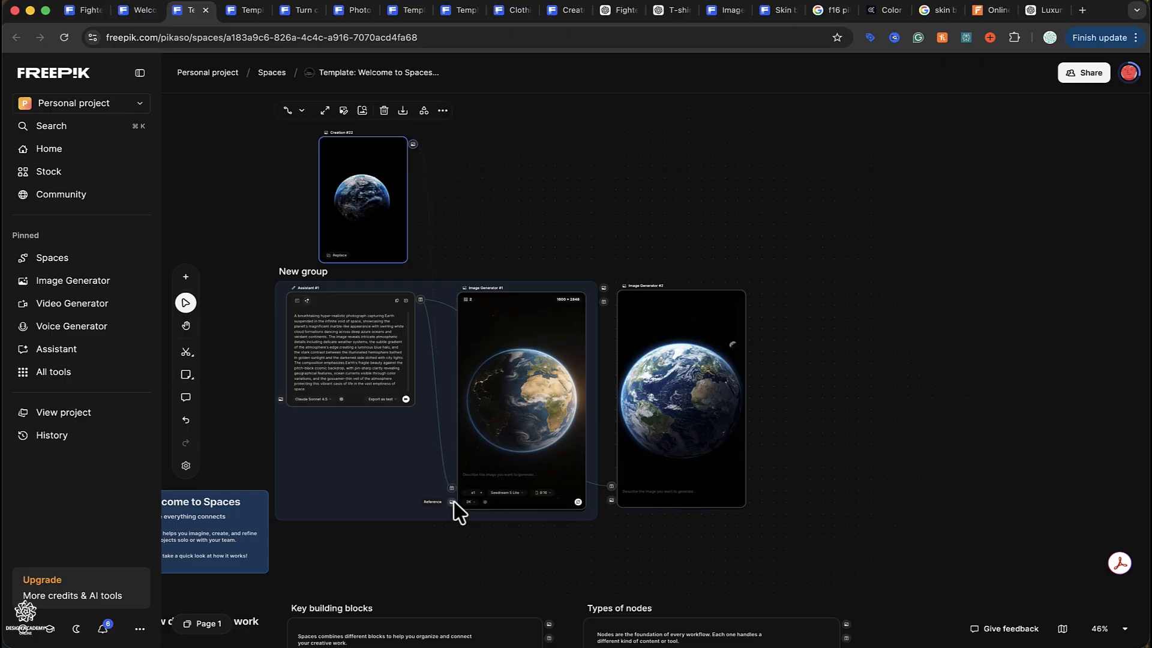
scroll(454, 503, "up", 5)
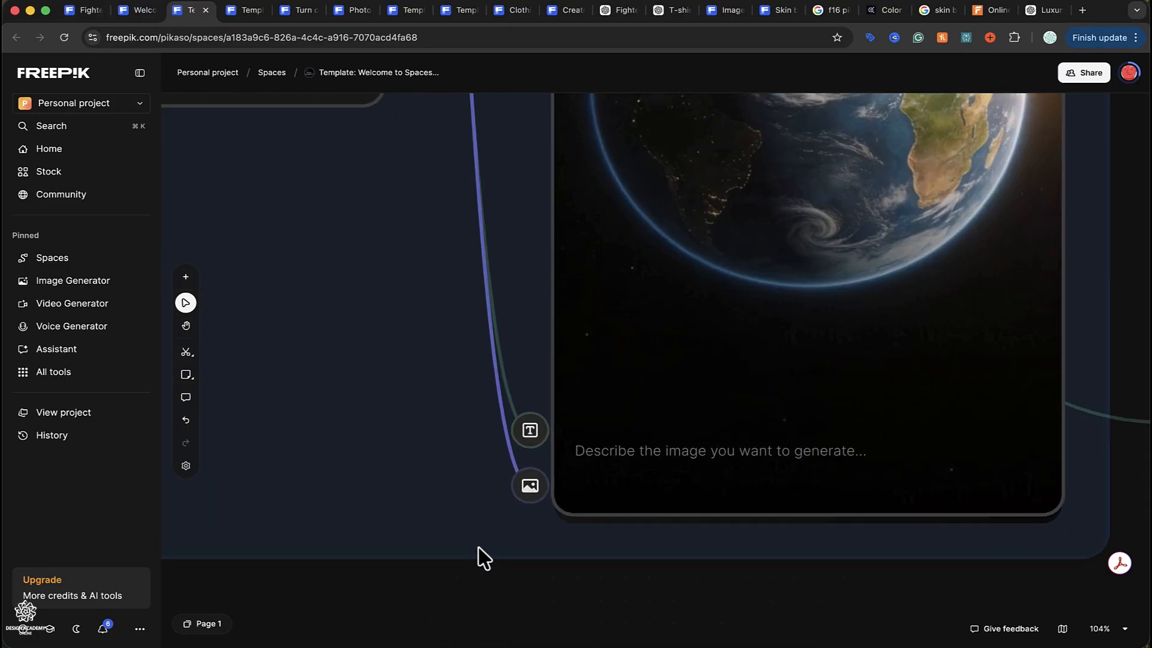
scroll(483, 558, "up", 5)
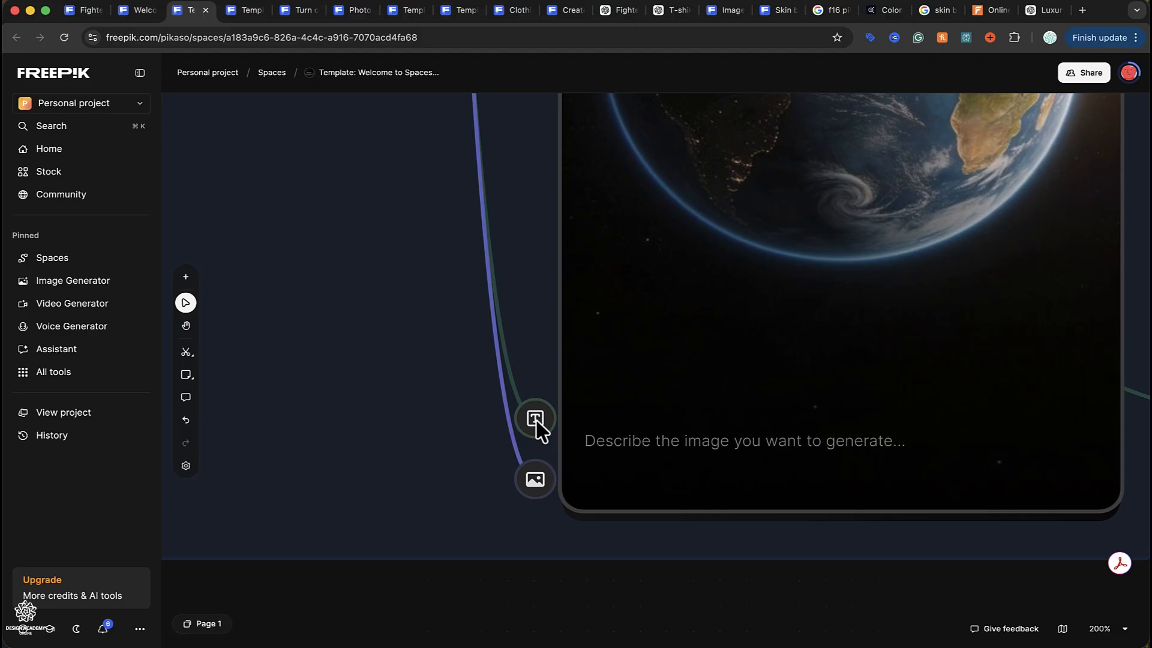
- Generate a new image with Image Generator #1 using the Assistant prompt and the stock Earth photo as reference
scroll(539, 427, "down", 5)
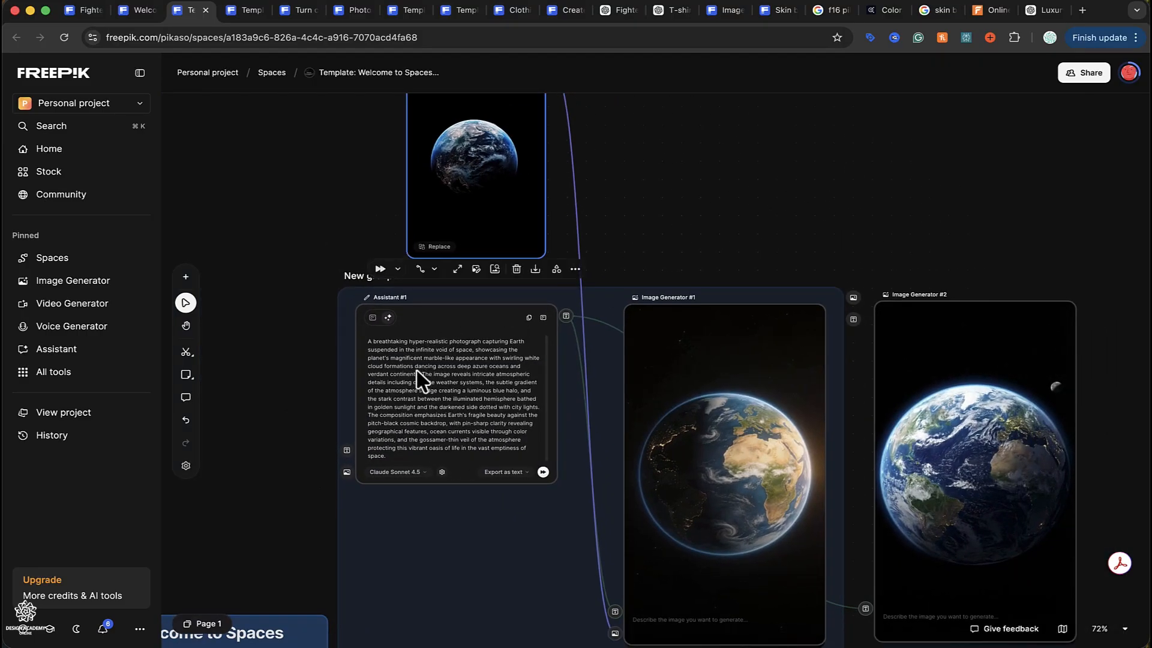
scroll(429, 426, "up", 2)
scroll(438, 431, "right", 1)
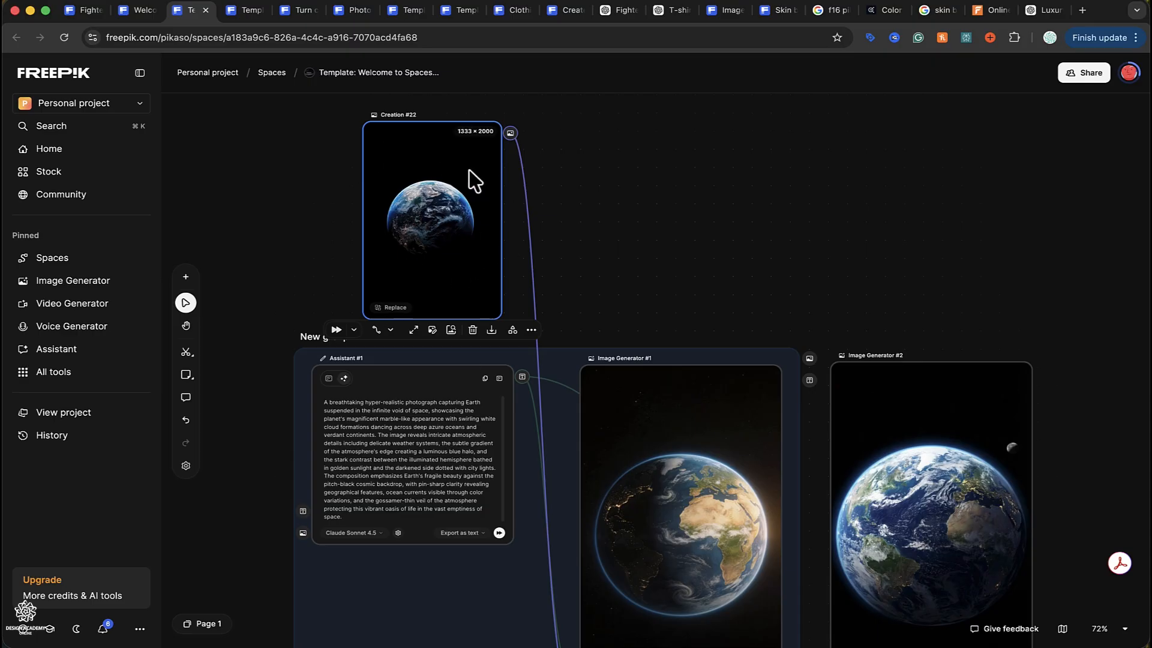
scroll(708, 473, "down", 6)
scroll(708, 474, "right", 2)
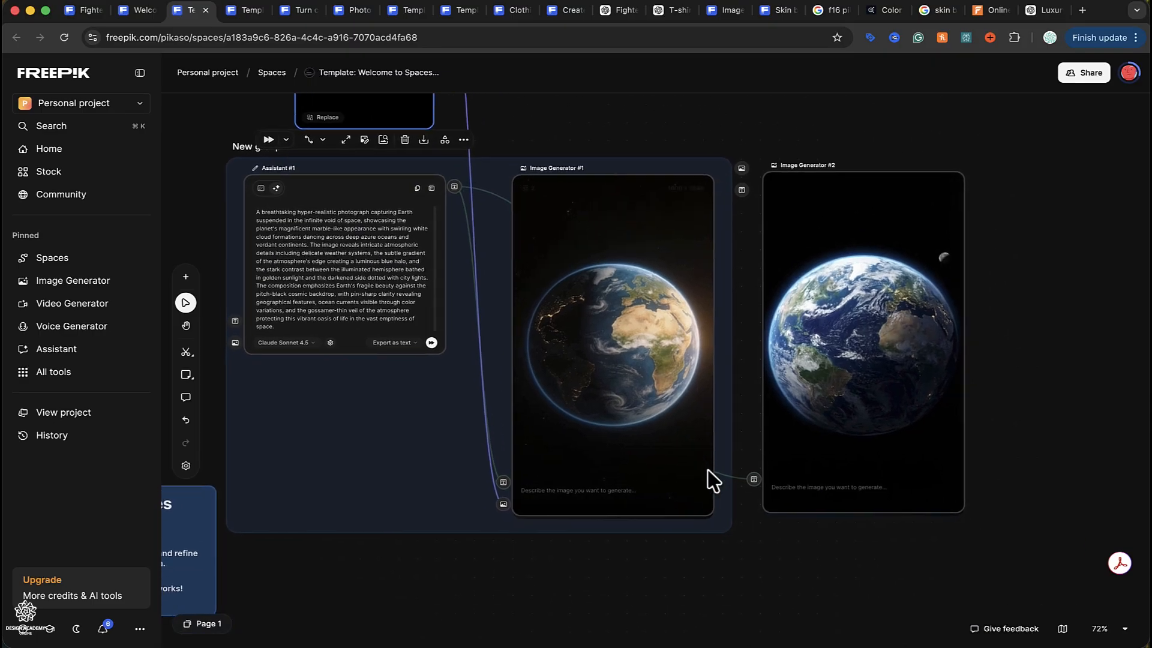
left_click(698, 504)
scroll(700, 514, "up", 3)
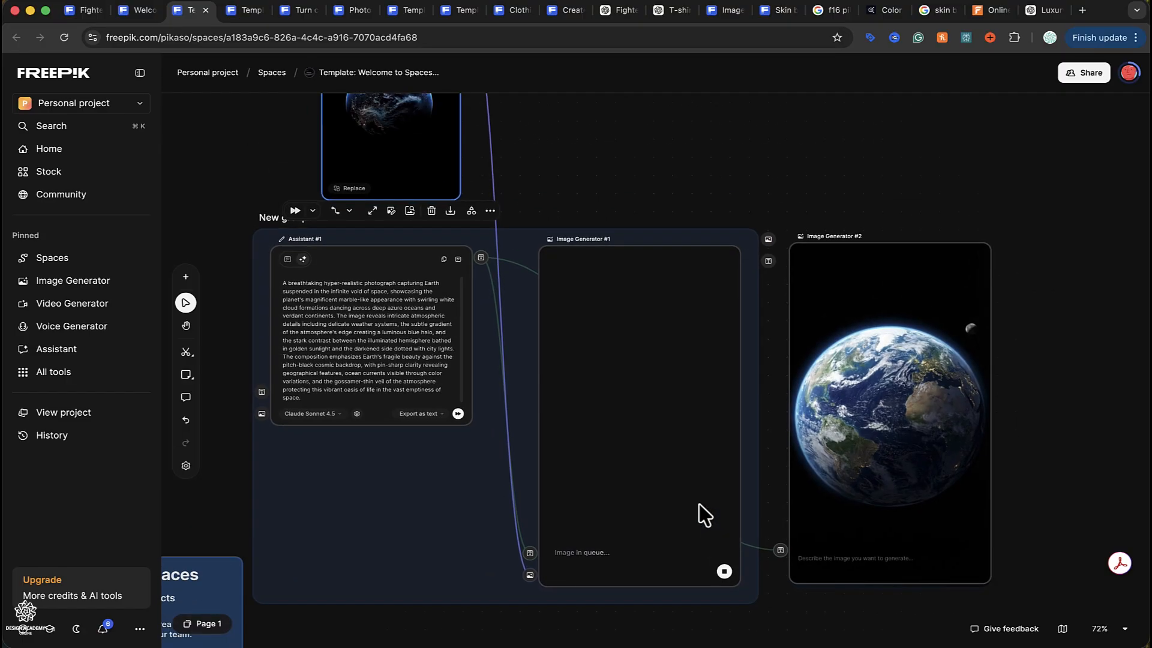
- Move Image Generator #2 slightly farther from the group, keeping it level with Image Generator #1
scroll(751, 336, "down", 3)
left_click_drag(754, 340, 786, 335)
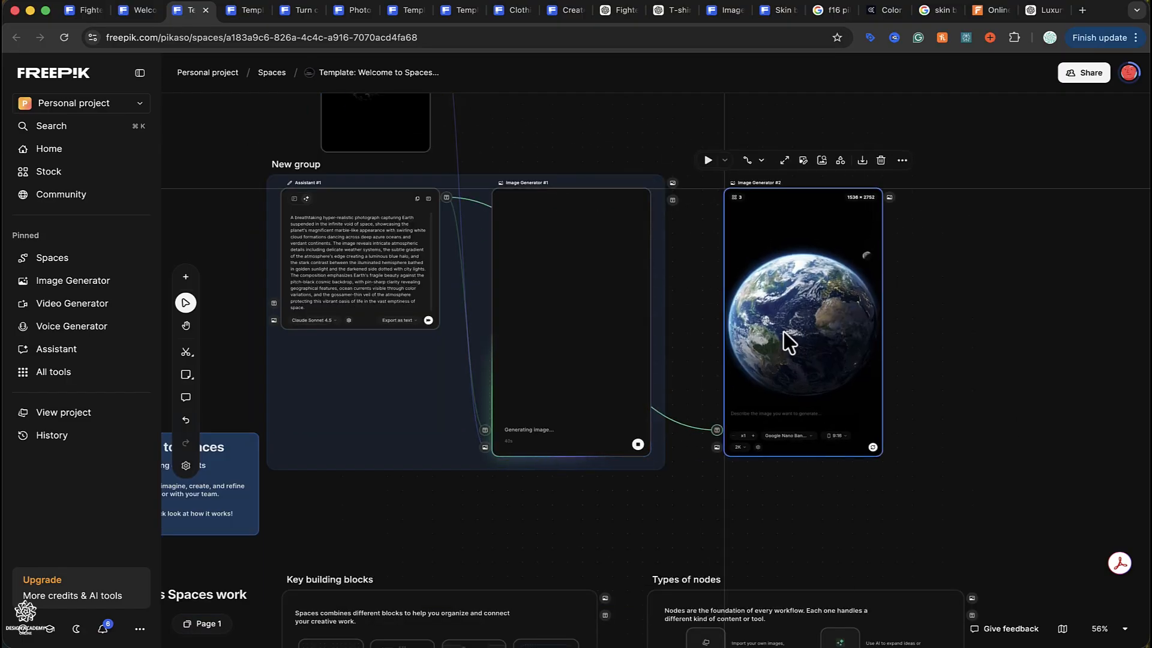
scroll(786, 340, "right", 4)
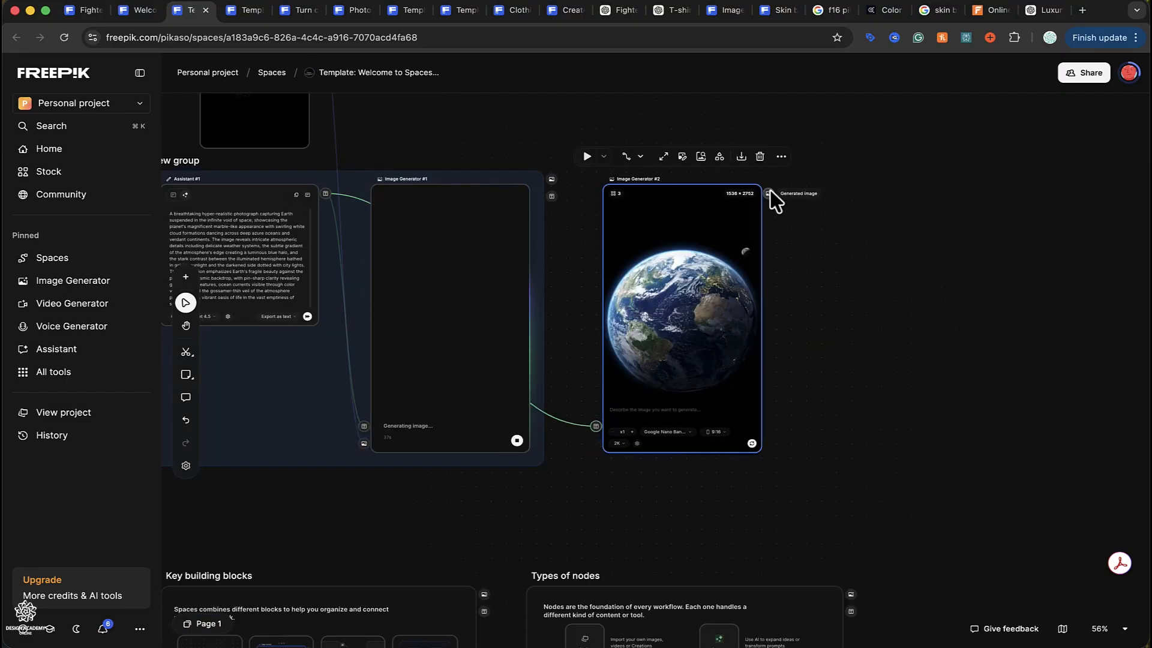
- Add a Video Generator node connected to the generated image output of Image Generator #2
left_click_drag(771, 192, 856, 221)
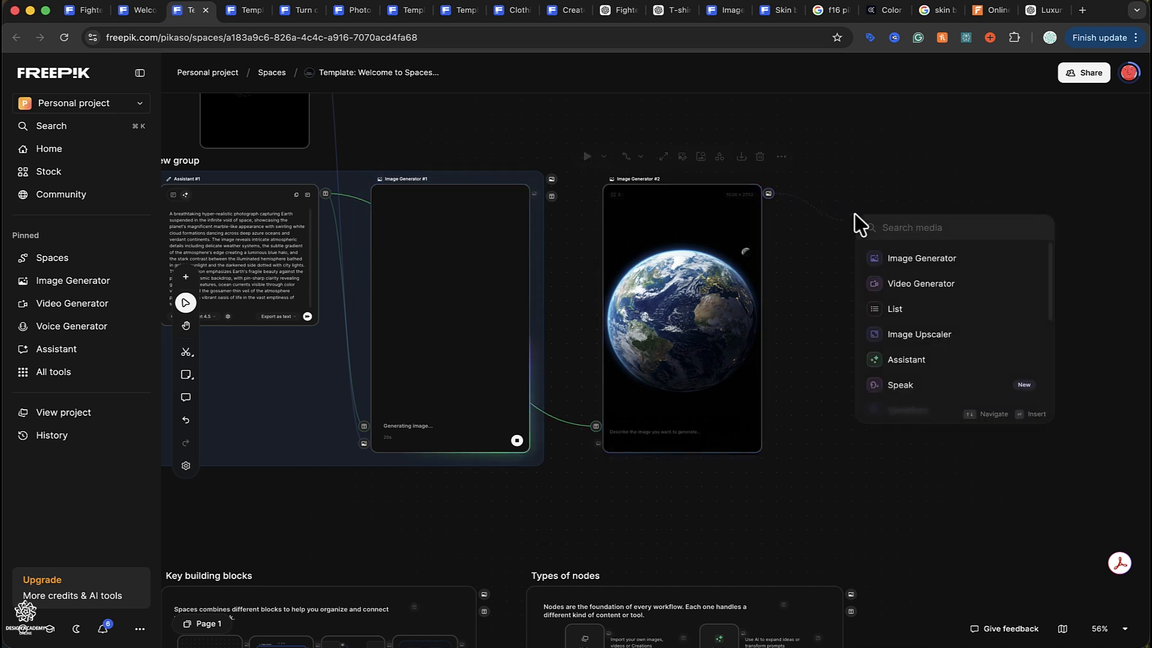
left_click(919, 293)
- Add a second, separate Video Generator node to the canvas and connect Image Generator #2's output to its lowest image input
left_click(186, 277)
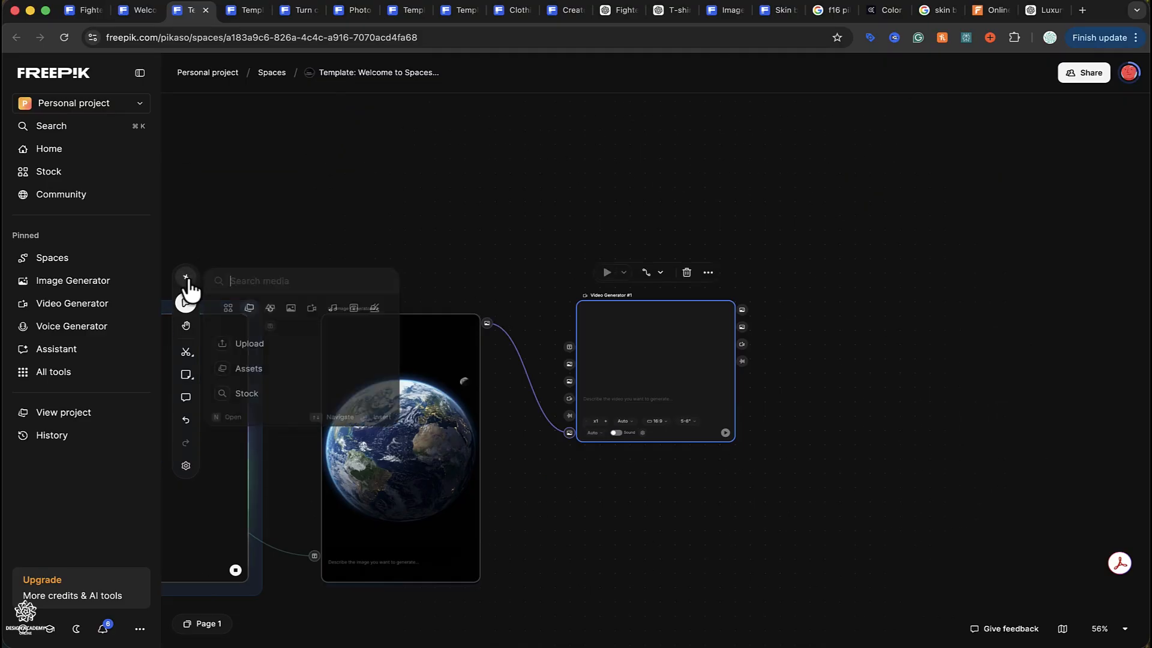
left_click(231, 310)
left_click_drag(277, 414, 814, 477)
left_click_drag(263, 349, 461, 349)
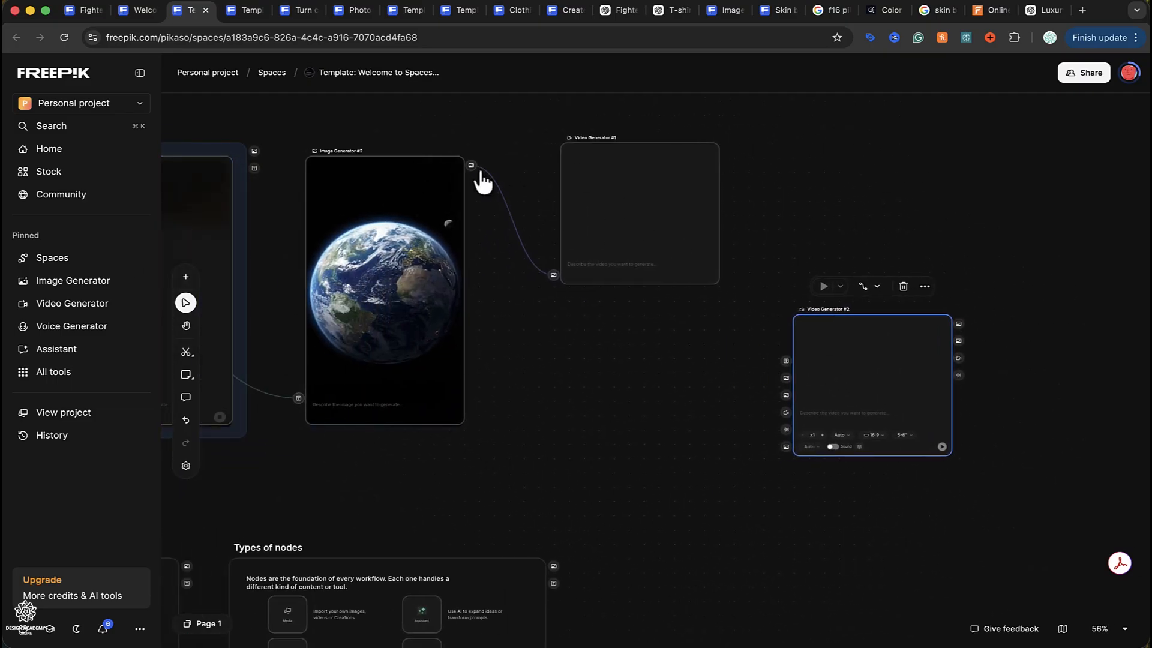
left_click_drag(472, 166, 785, 445)
- Dismiss the extra node choice from Image Generator #2's output and delete Video Generator #2
left_click_drag(471, 167, 575, 179)
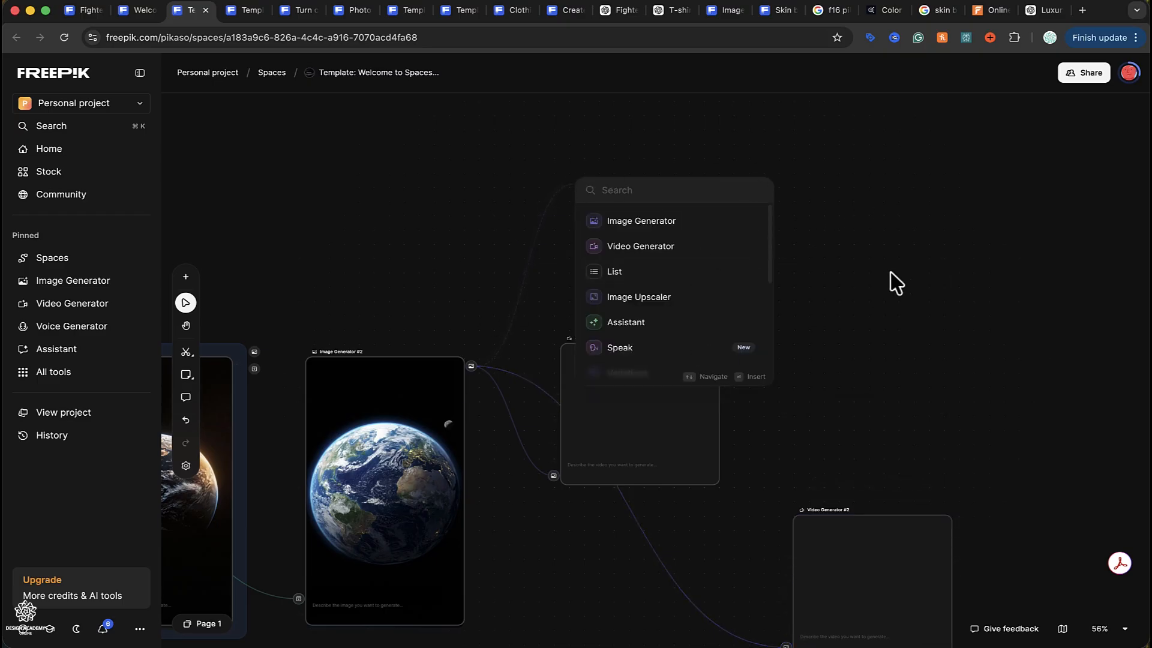
left_click(943, 219)
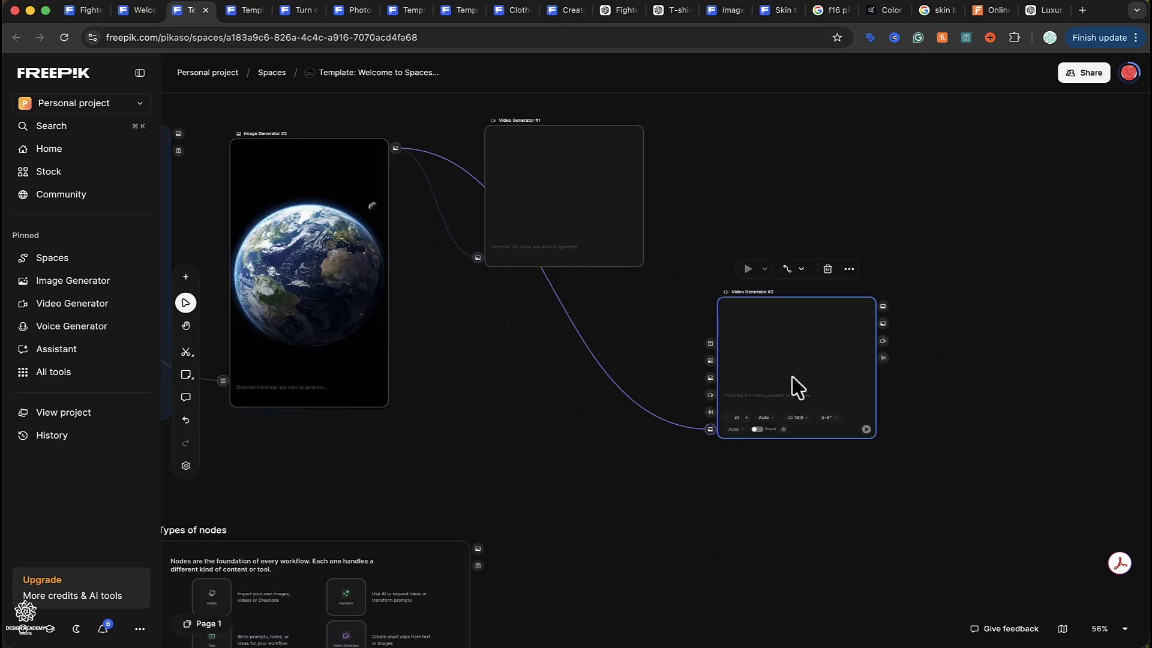
key("Delete")
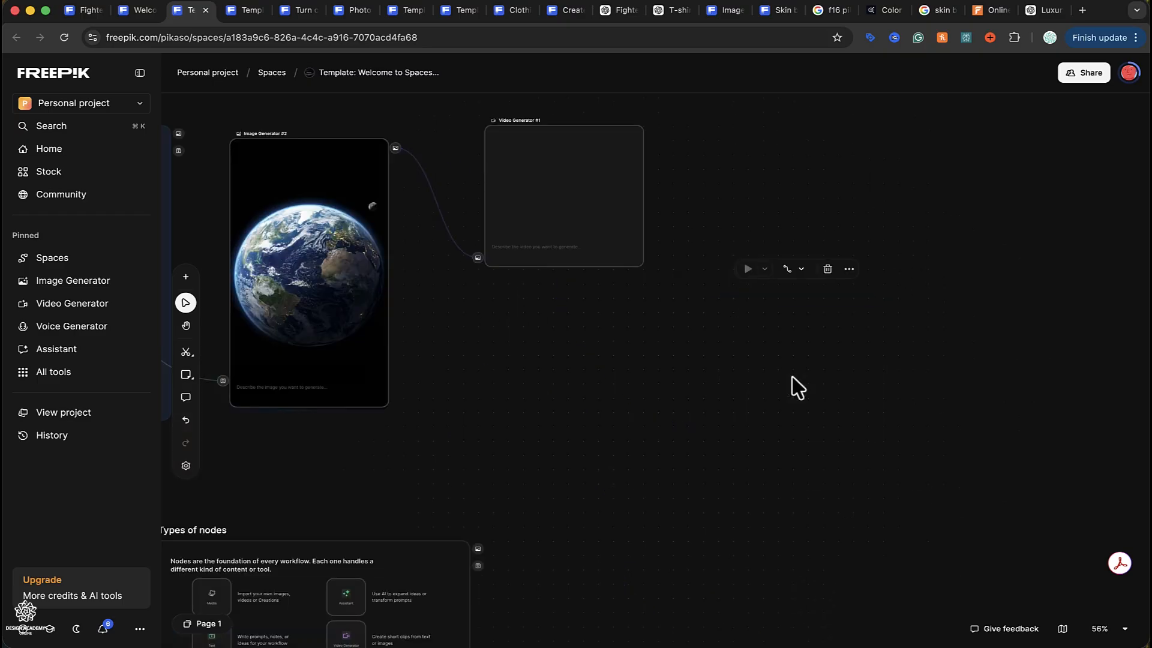
- Examine the stock Earth photo, the Assistant #1 prompt and the resulting Image Generator #1 image up close
scroll(795, 388, "left", 10)
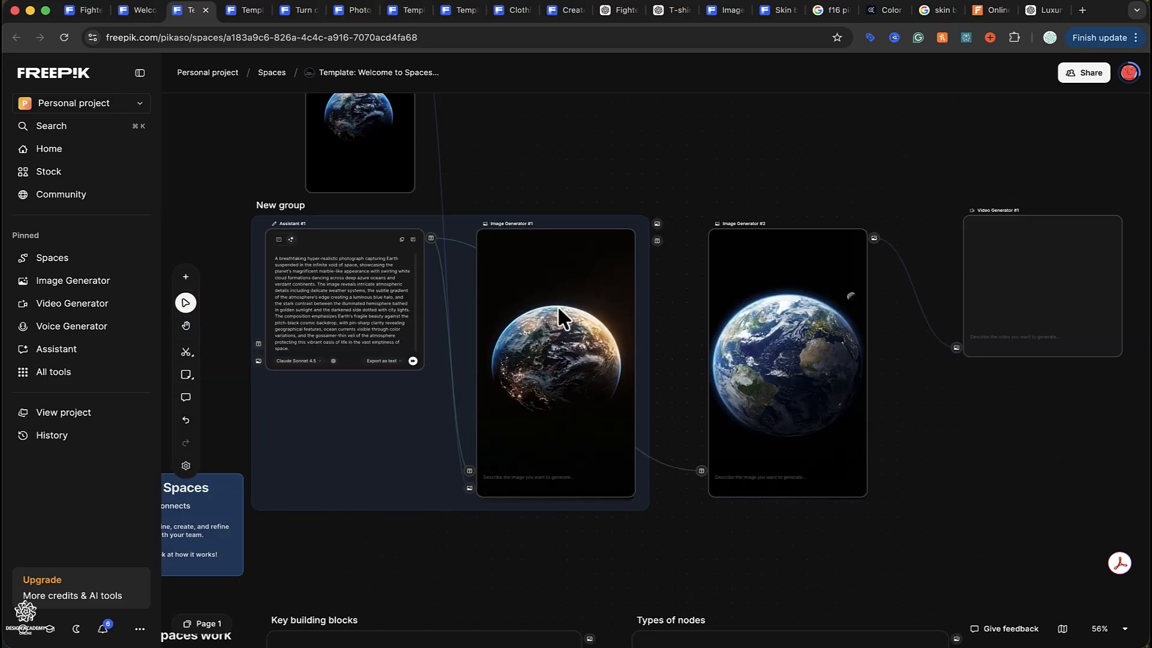
scroll(442, 329, "up", 5)
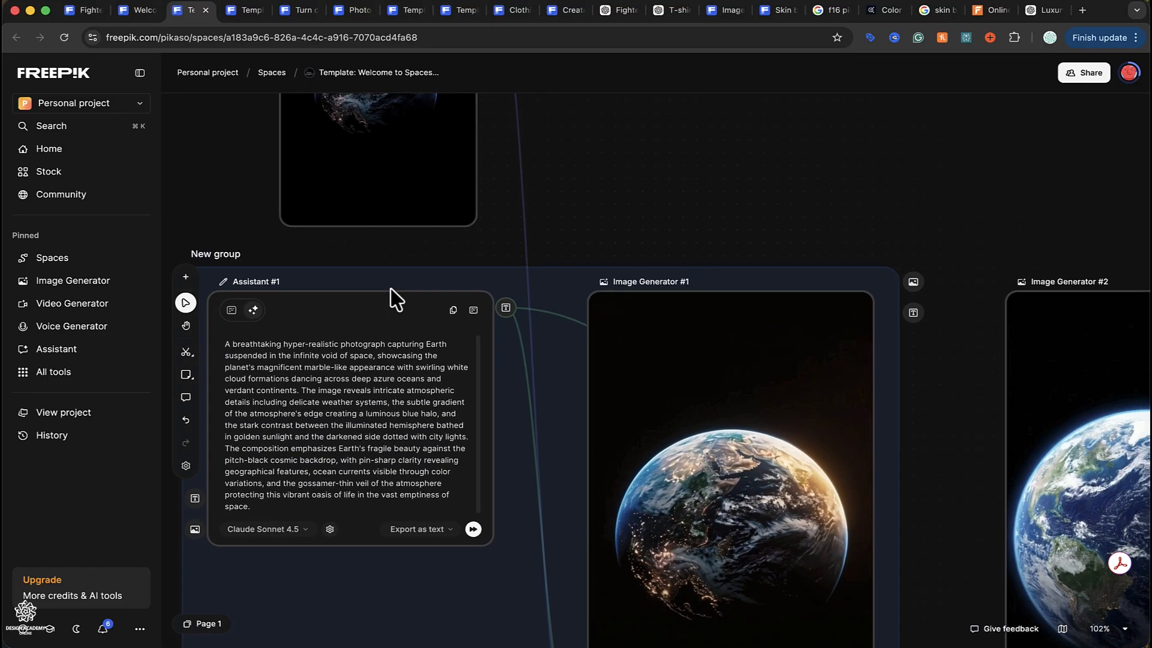
scroll(396, 299, "right", 3)
scroll(420, 186, "left", 5)
scroll(420, 186, "up", 4)
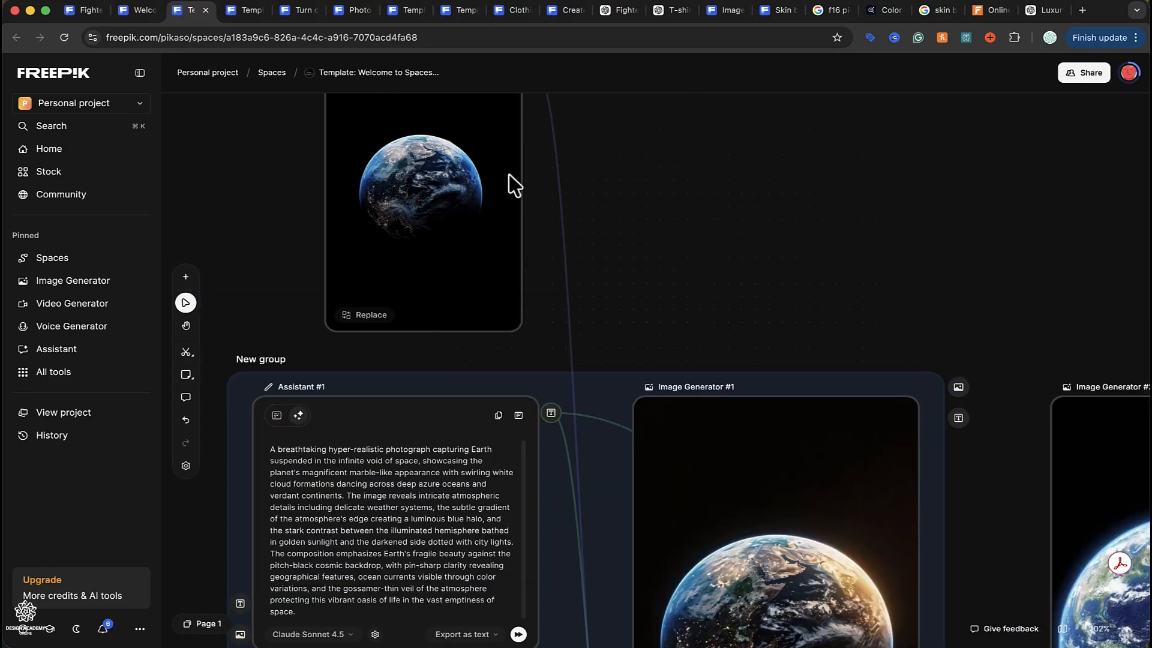
left_click(452, 191)
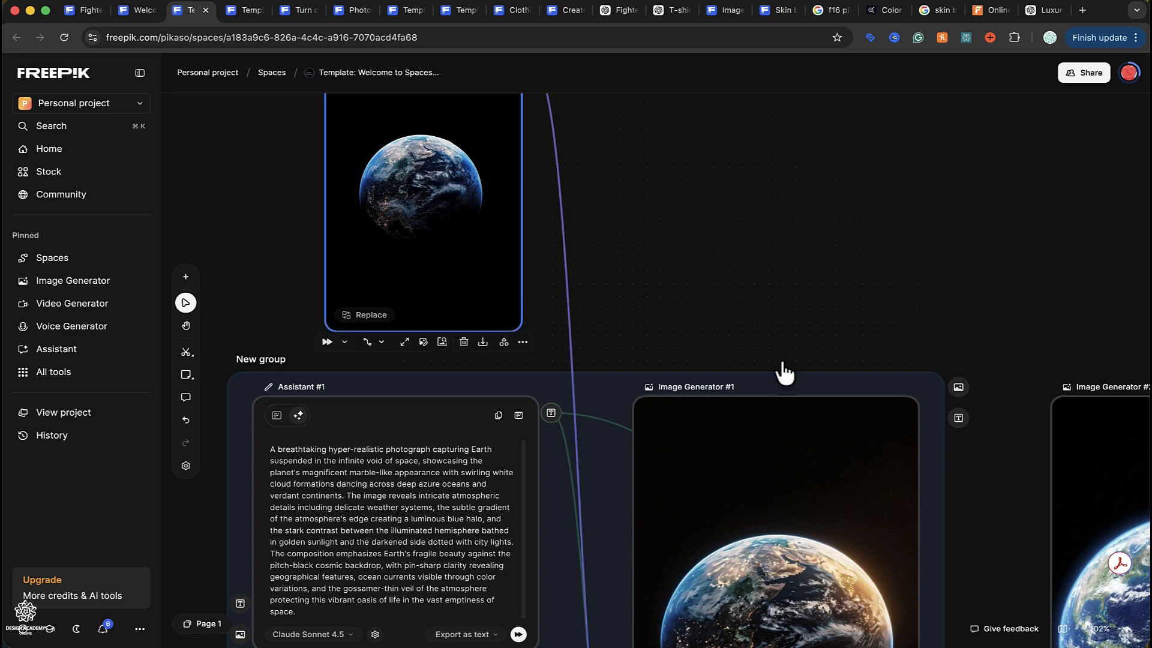
scroll(810, 465, "down", 3)
scroll(810, 464, "right", 2)
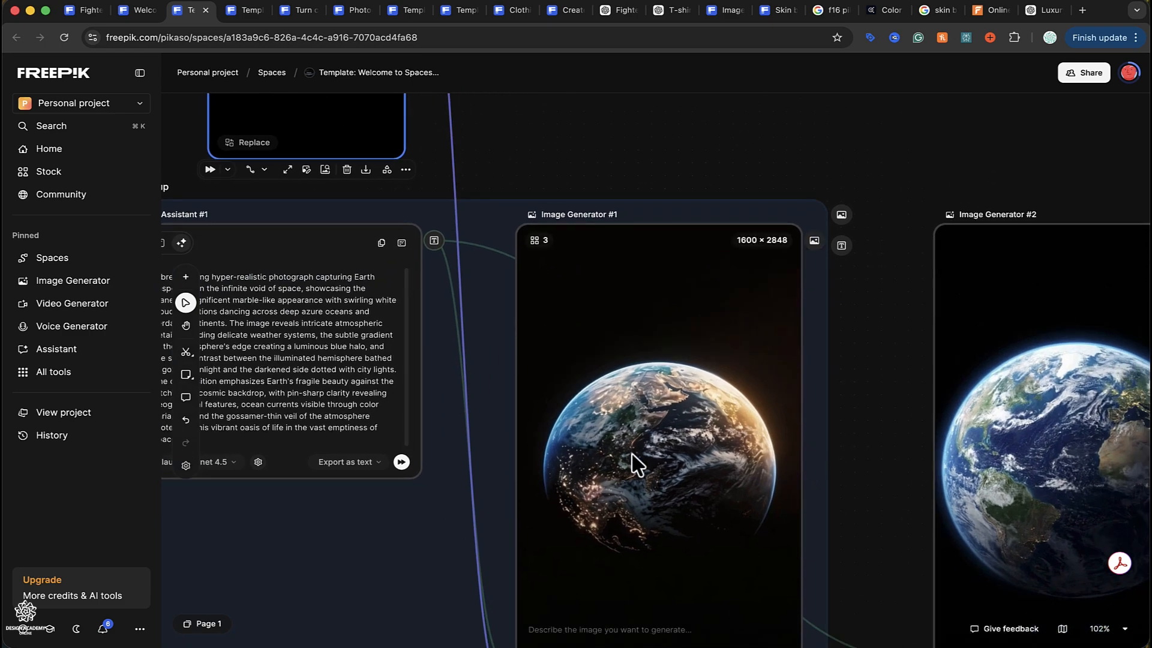
scroll(638, 465, "down", 5)
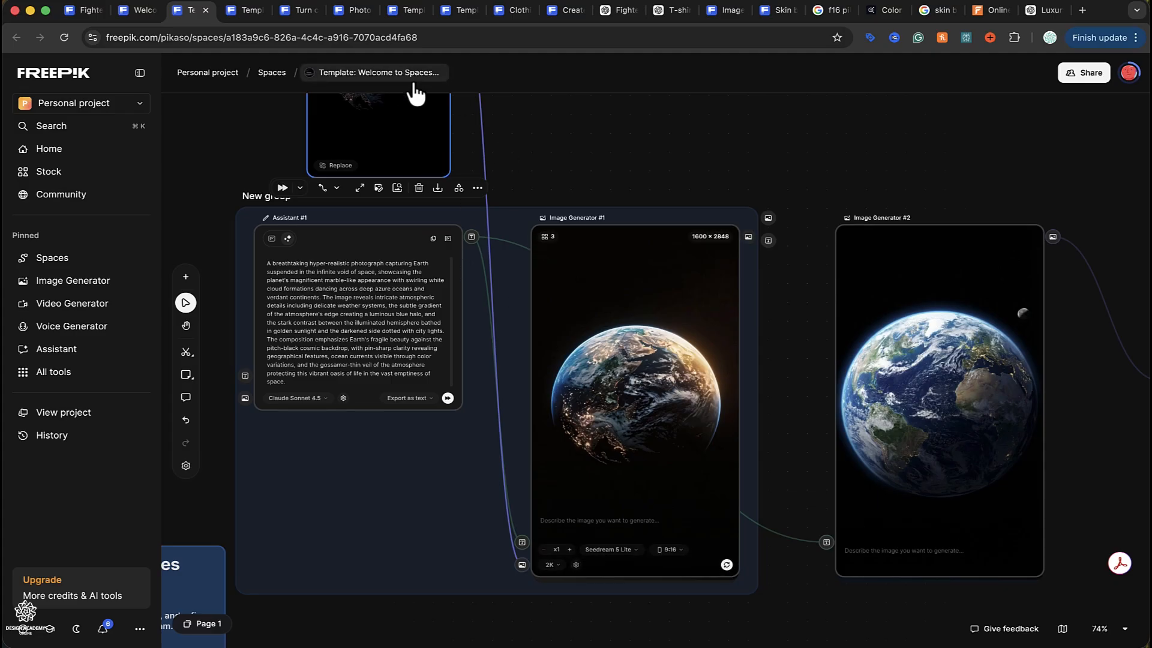
- Switch to the standalone Image Generator page and look through its full list of available image models
left_click(723, 10)
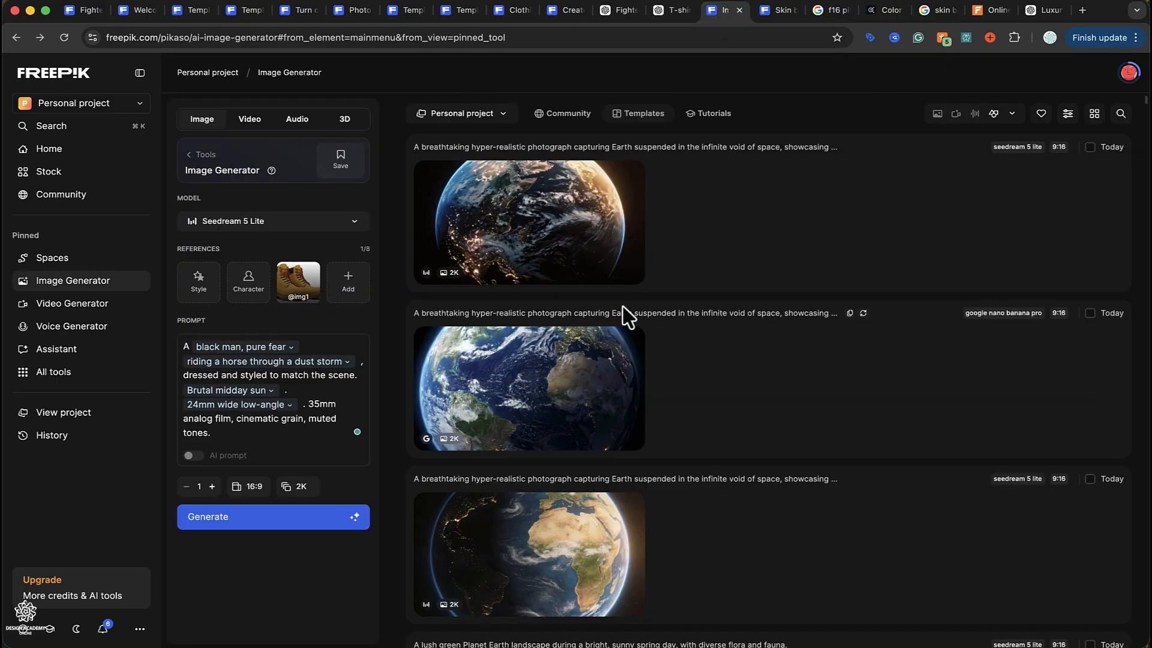
scroll(620, 318, "down", 1)
left_click(318, 231)
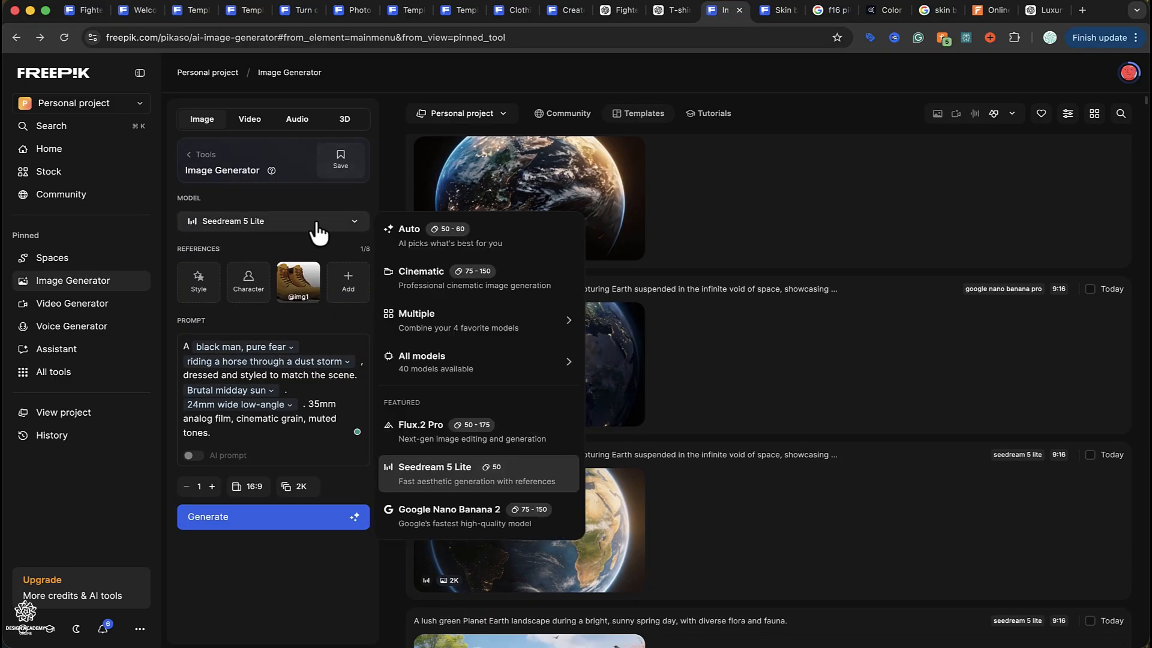
left_click(545, 368)
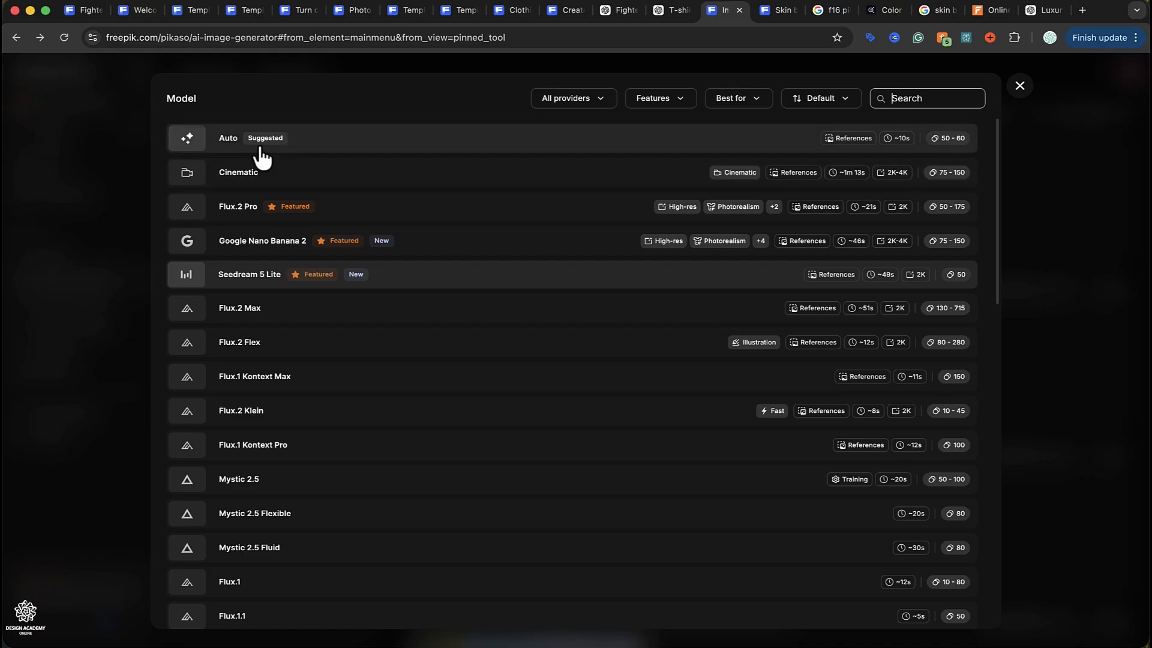
scroll(717, 448, "down", 3)
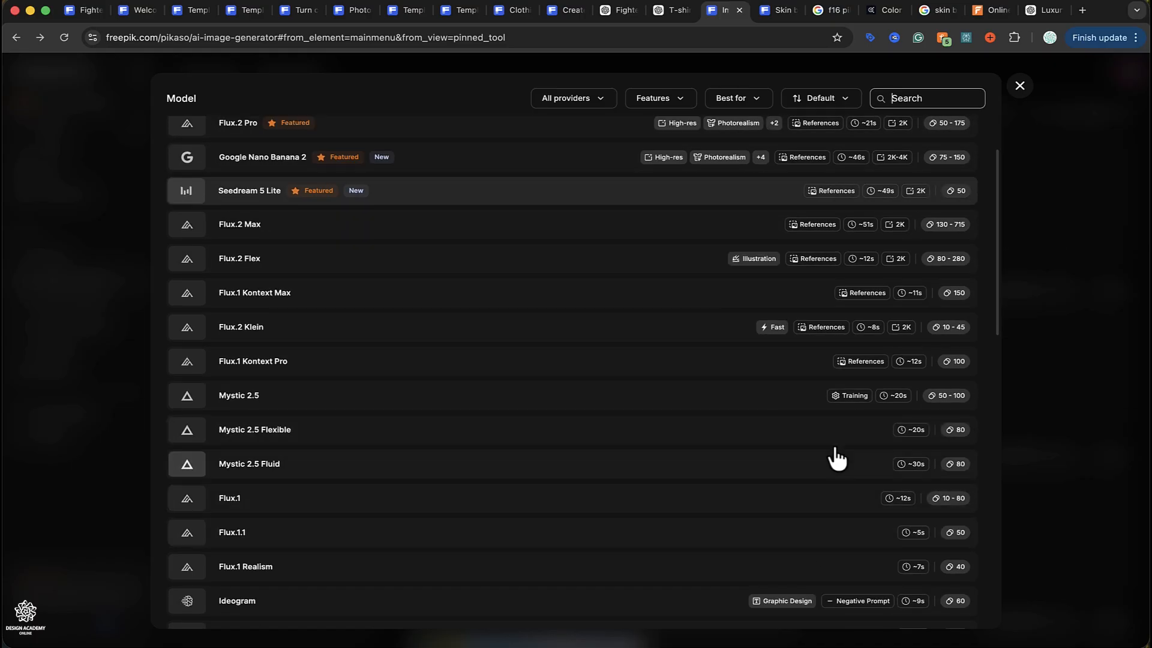
scroll(840, 579, "up", 1)
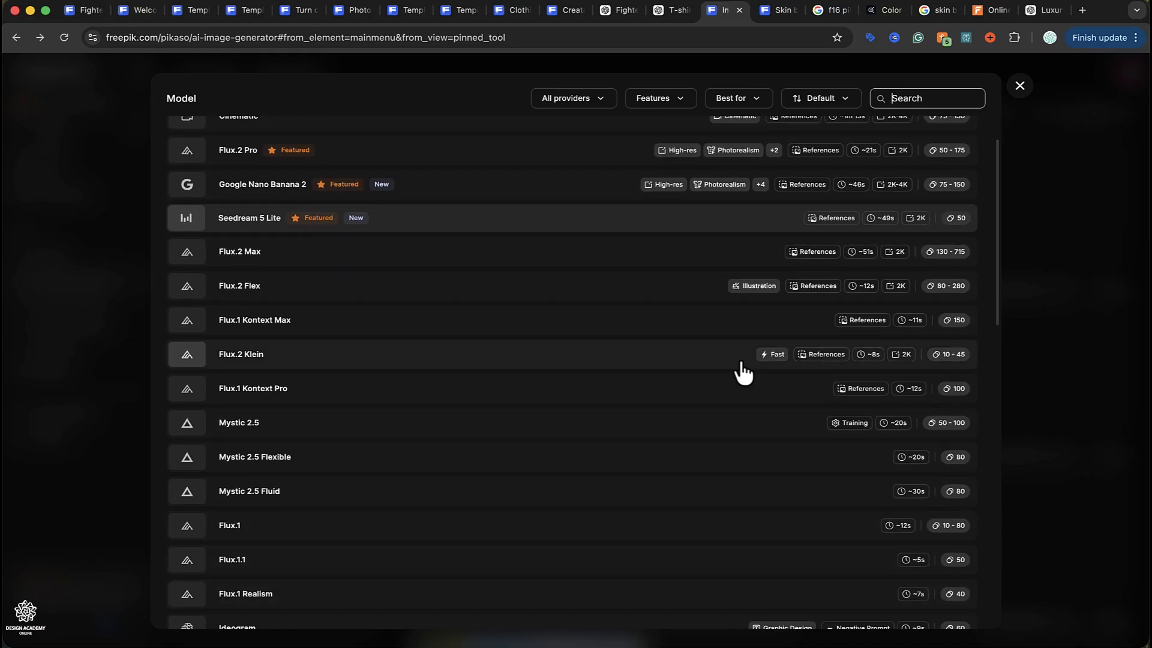
scroll(837, 497, "down", 3)
scroll(836, 496, "down", 10)
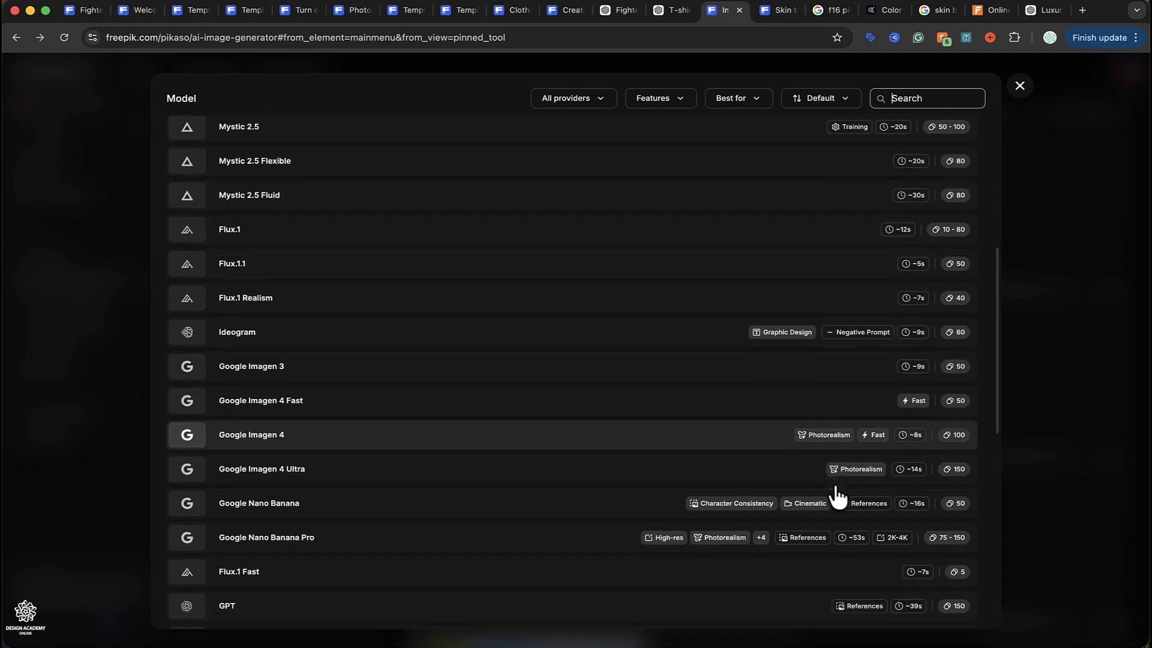
scroll(834, 496, "up", 11)
scroll(837, 495, "up", 7)
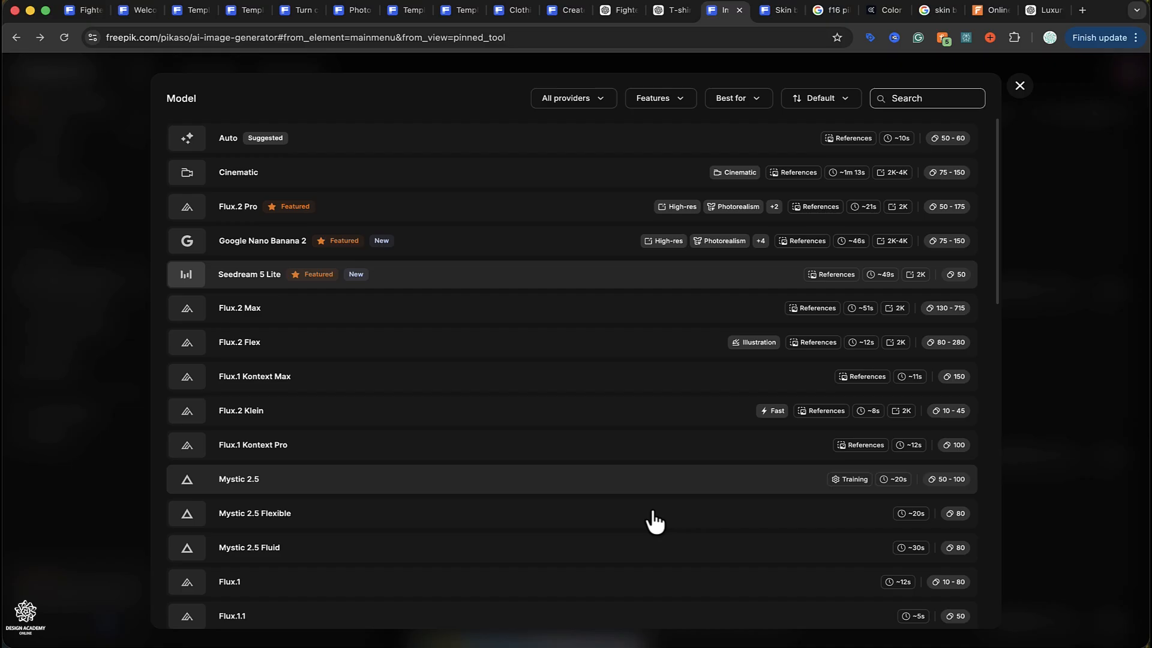
- Switch back to the Spaces workflow and look through the video models available for Video Generator #1
left_click(134, 12)
left_click(193, 11)
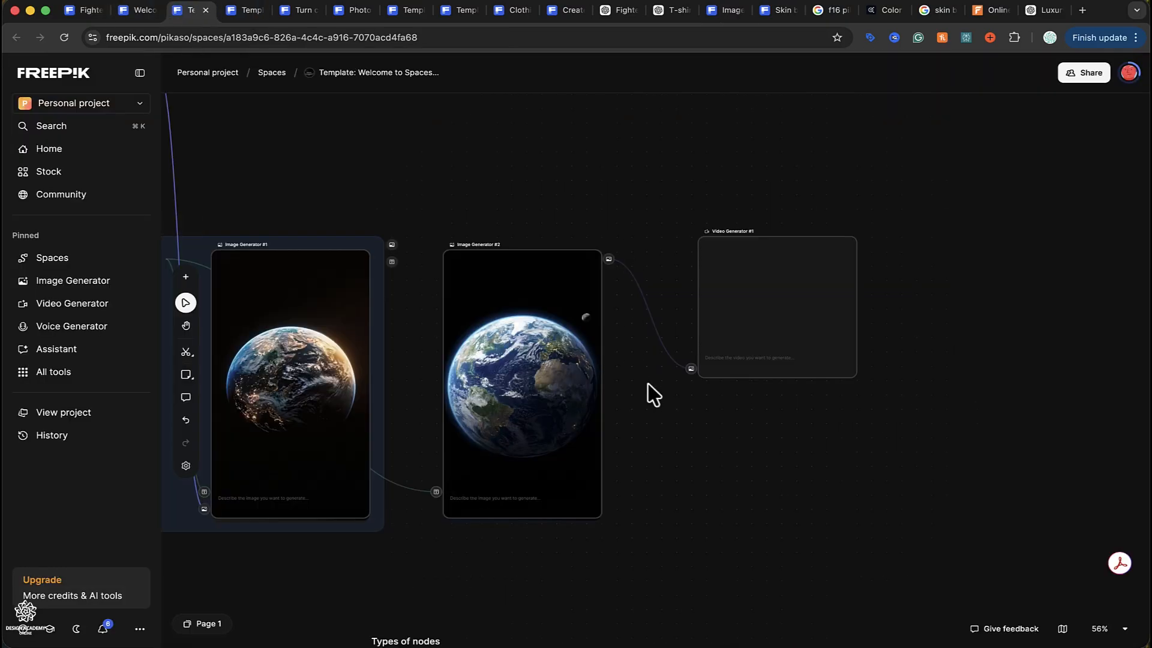
scroll(648, 383, "up", 5)
scroll(648, 383, "down", 1)
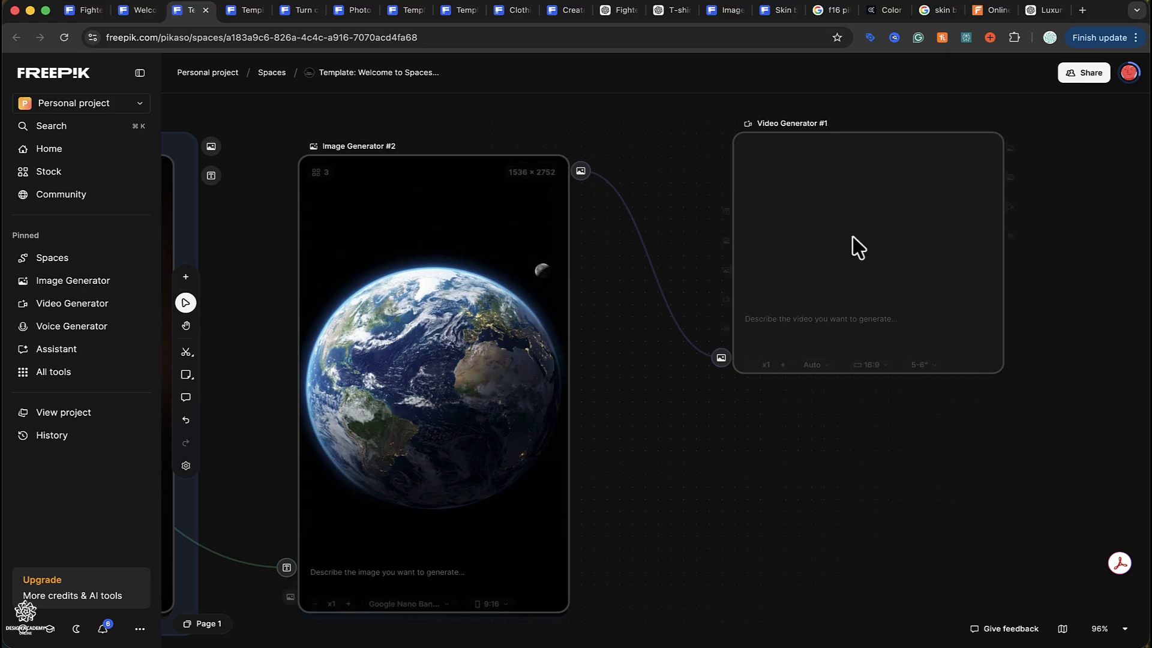
mouse_move(854, 244)
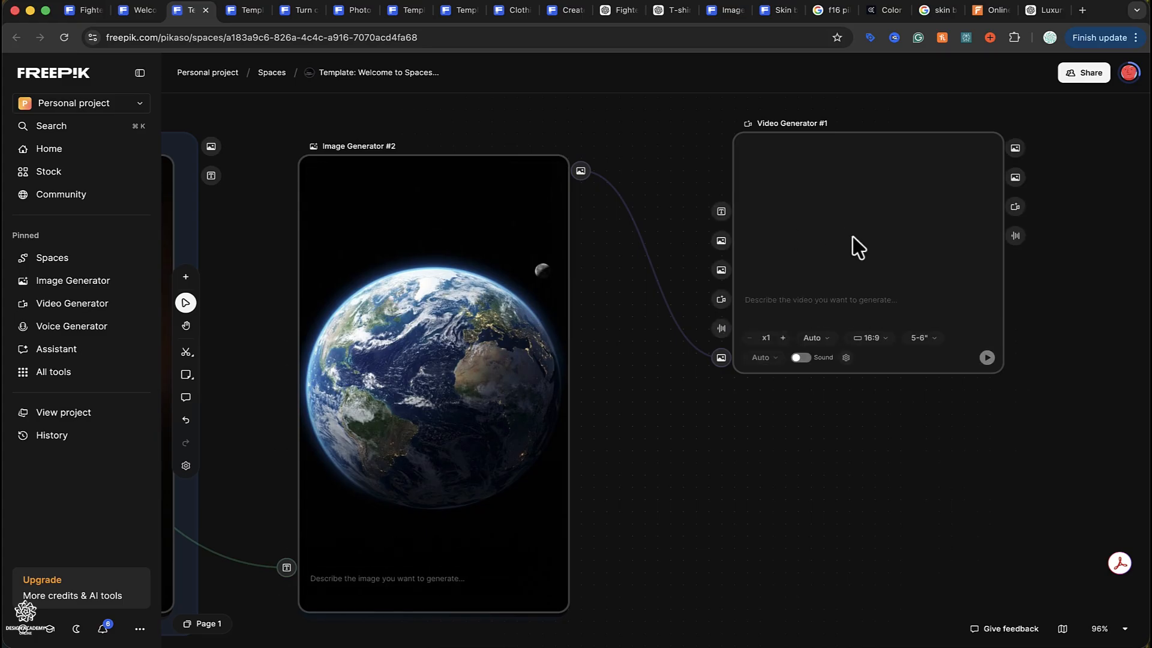
left_click(827, 339)
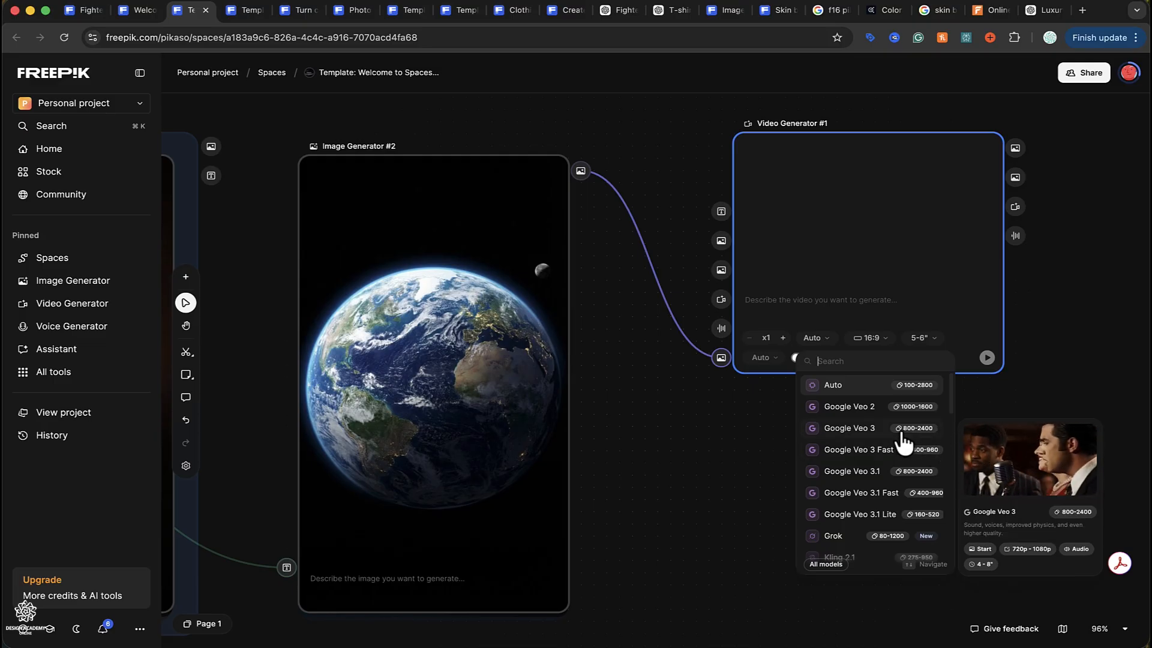
scroll(903, 443, "down", 1)
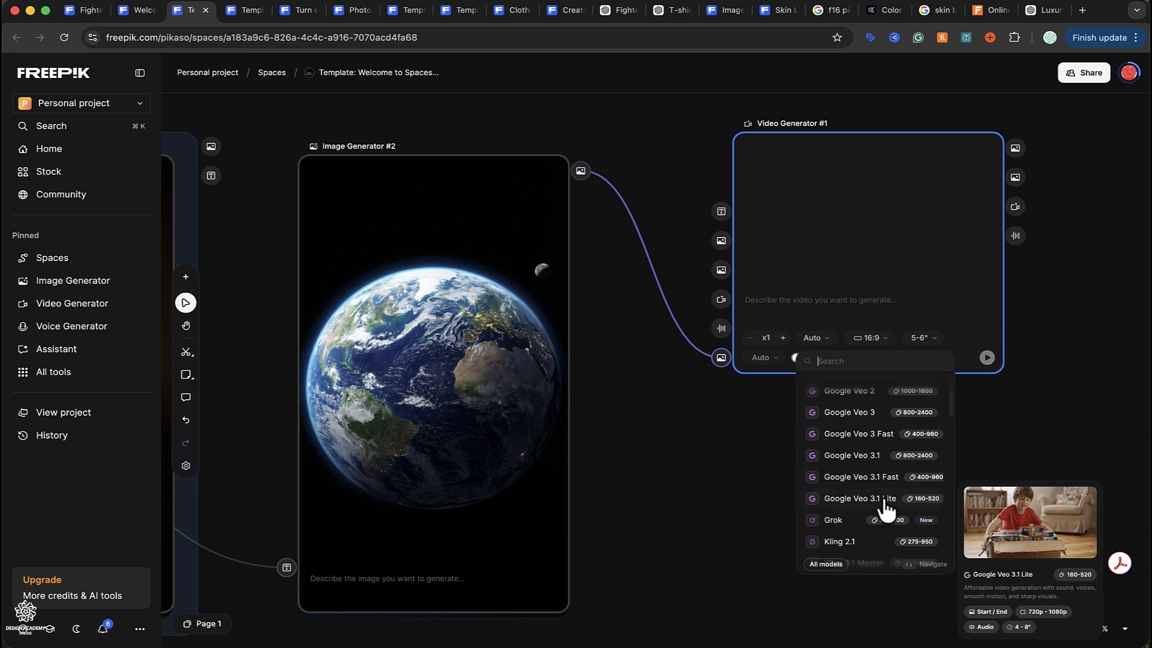
scroll(888, 508, "down", 10)
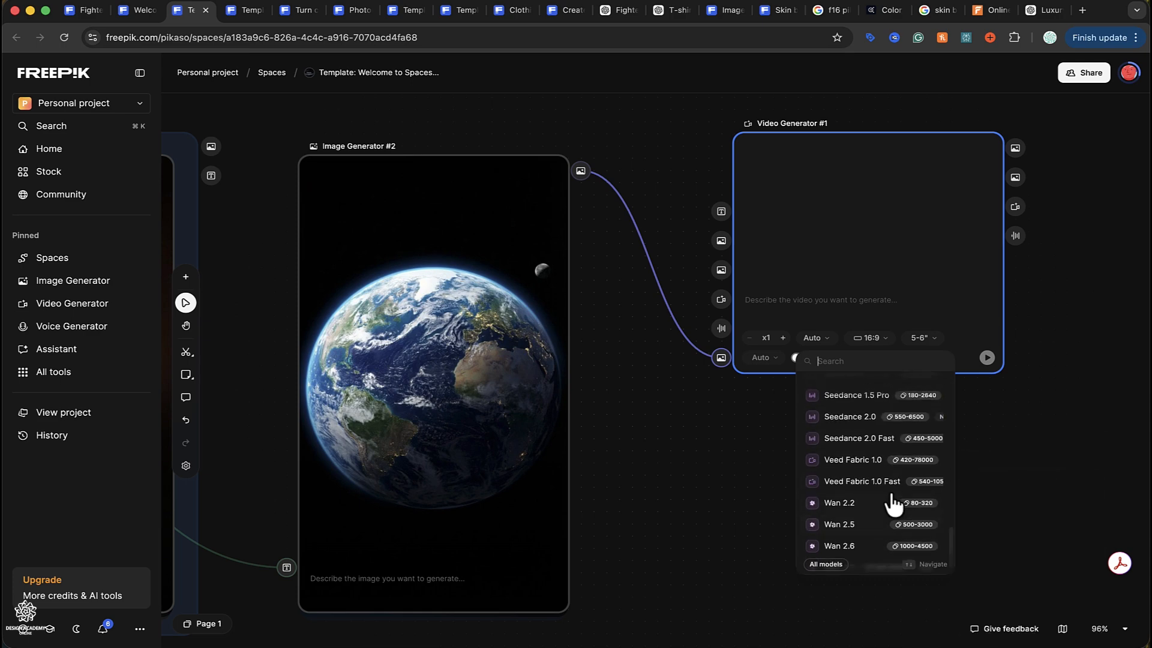
scroll(894, 506, "down", 4)
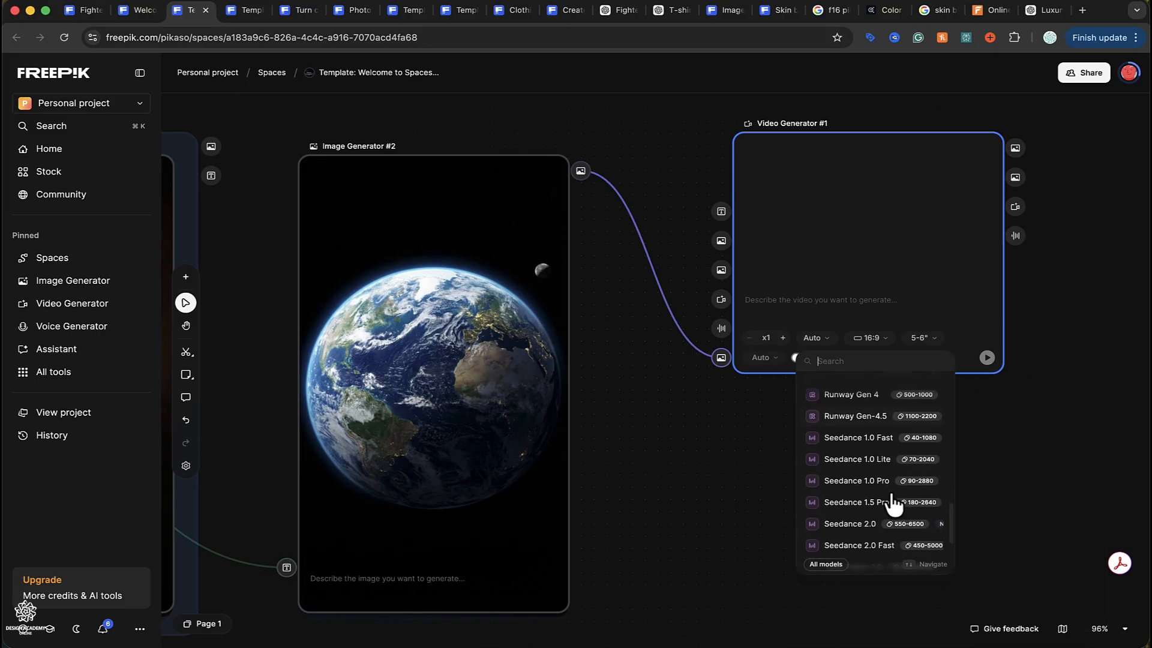
mouse_move(894, 505)
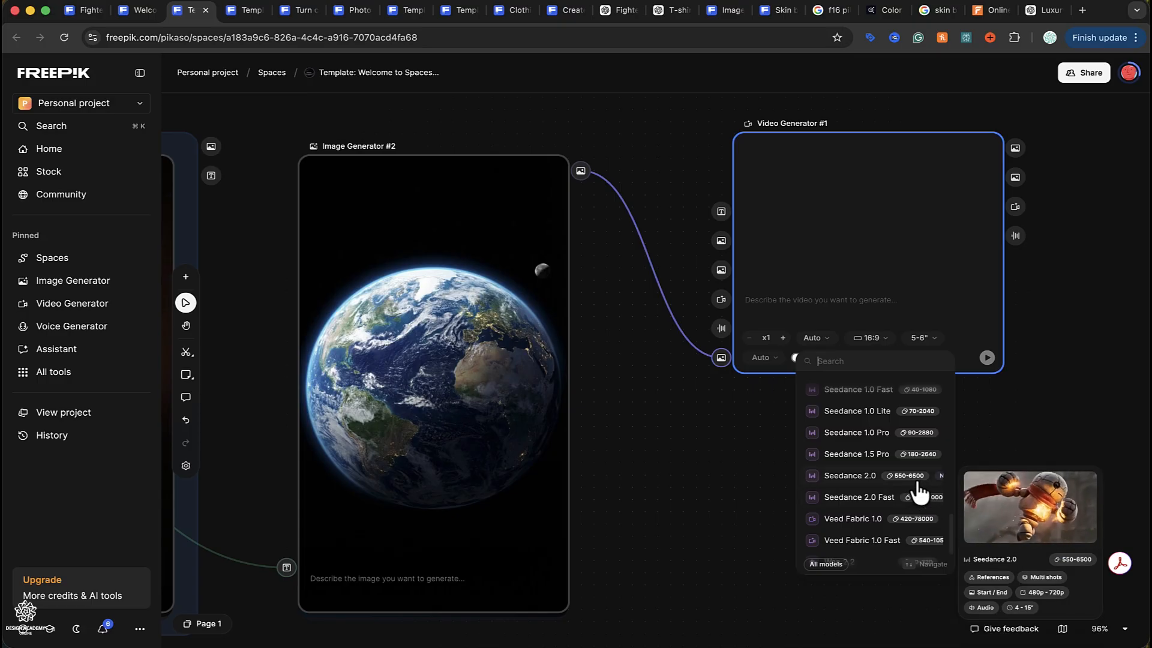
- Set Video Generator #1 to the Google Veo 3.1 Lite model with a 4 s duration
scroll(882, 509, "up", 10)
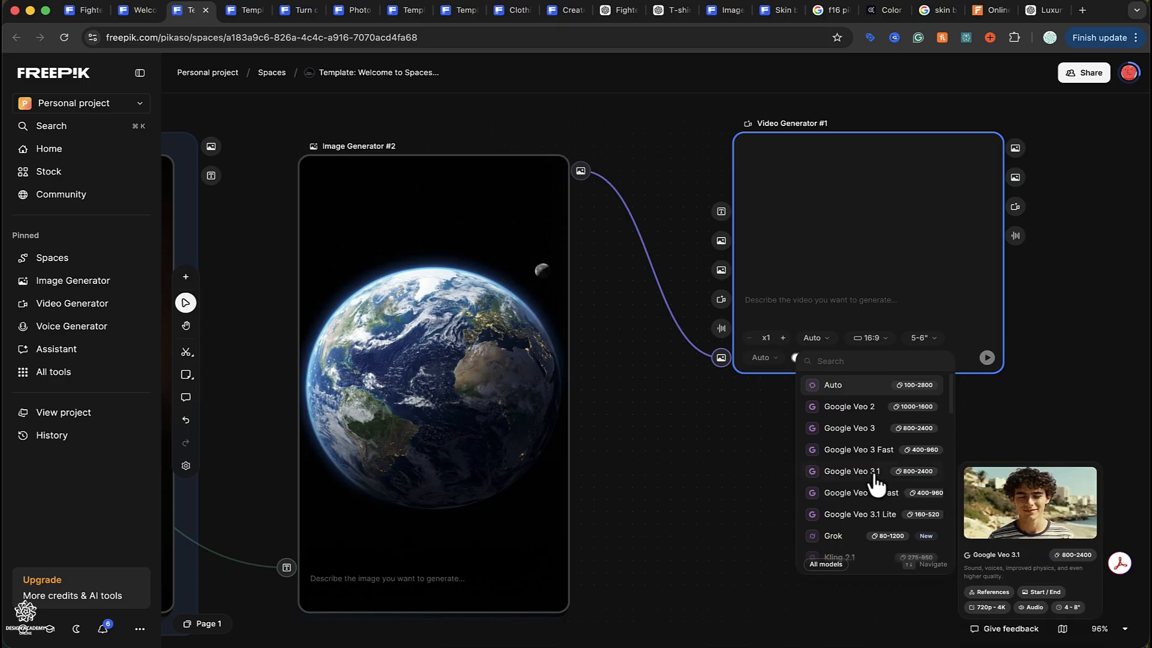
left_click(875, 474)
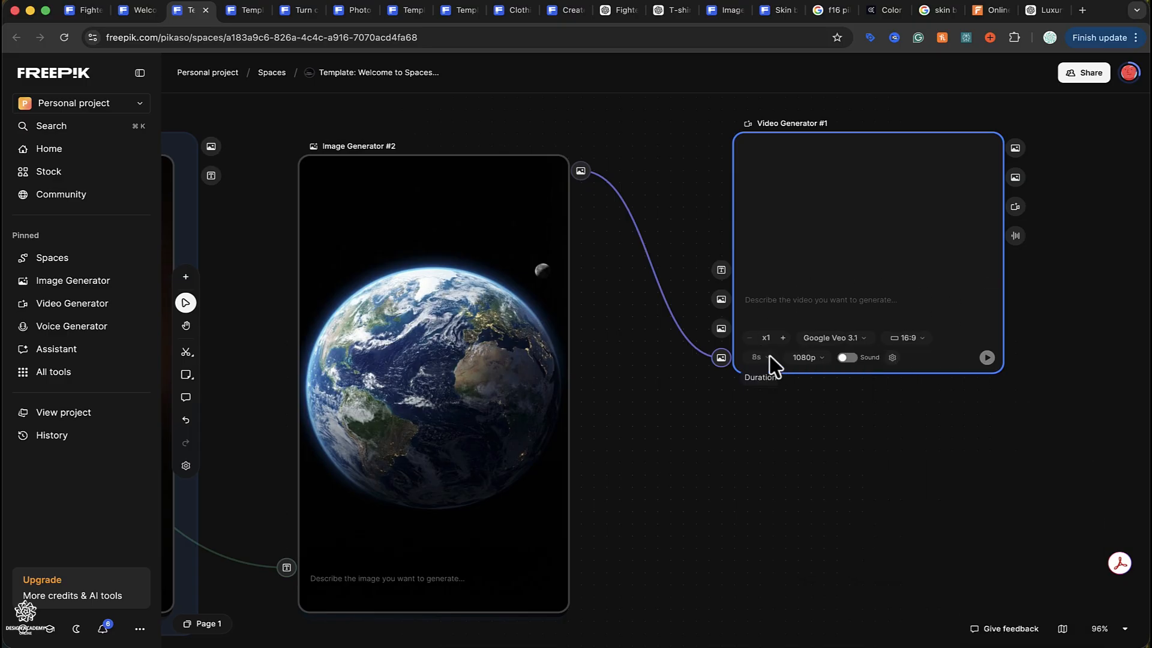
left_click(767, 364)
left_click(767, 391)
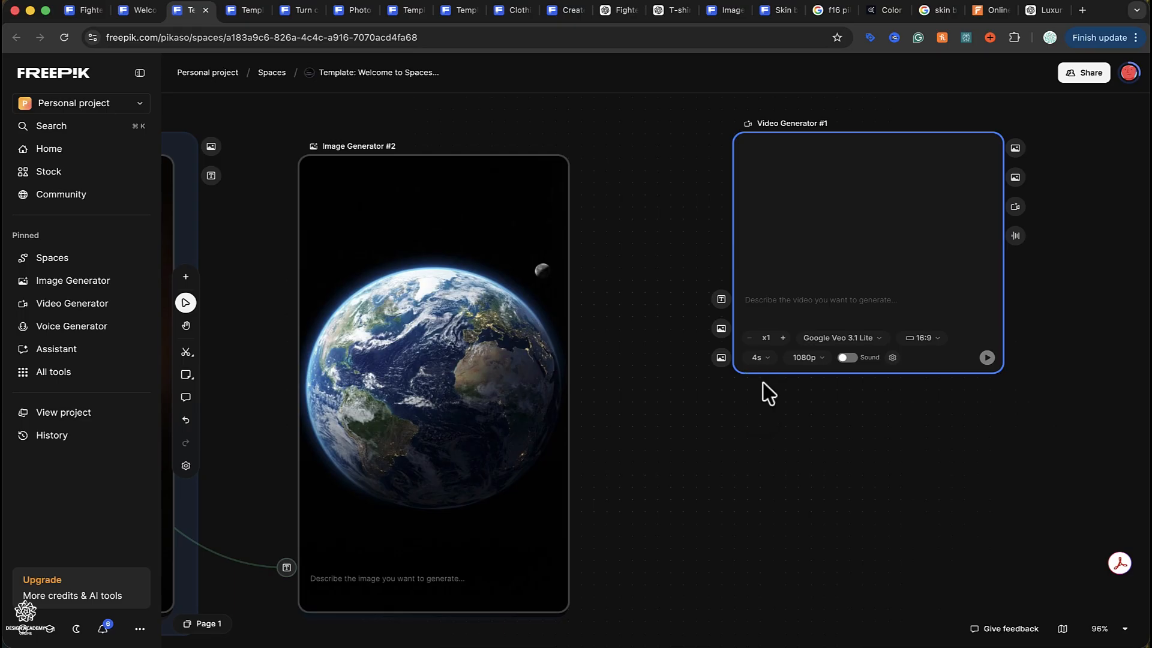
- Connect Image Generator #2 to the upper image input of Video Generator #1 and Image Generator #1 to its lower image input
left_click(530, 227)
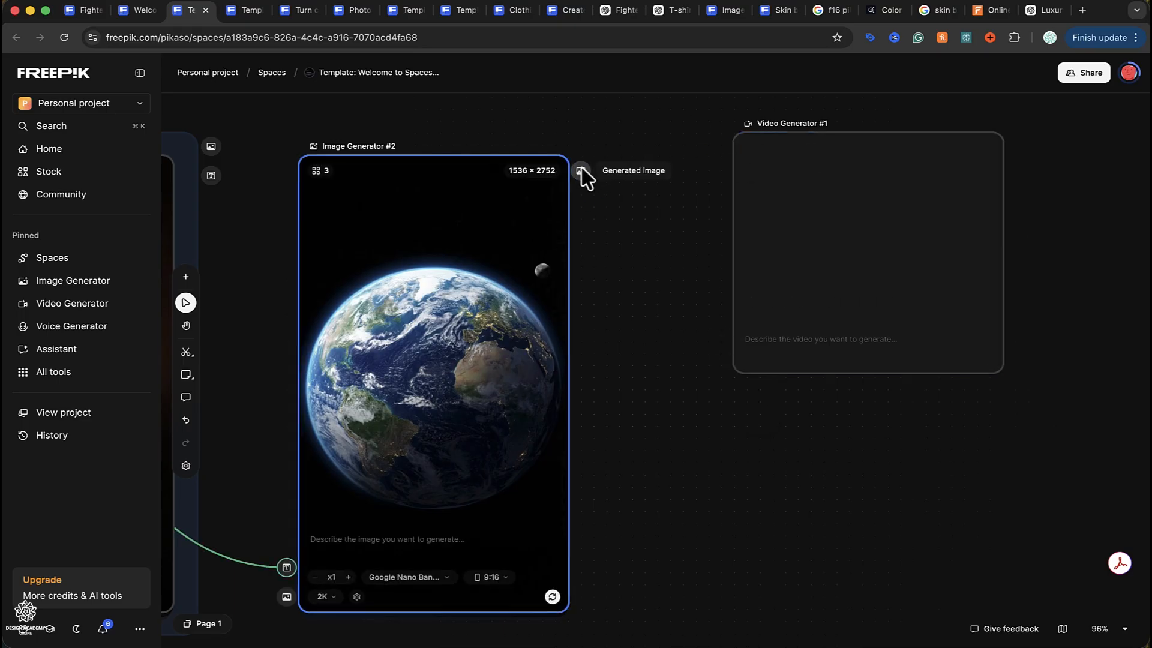
left_click_drag(582, 174, 720, 330)
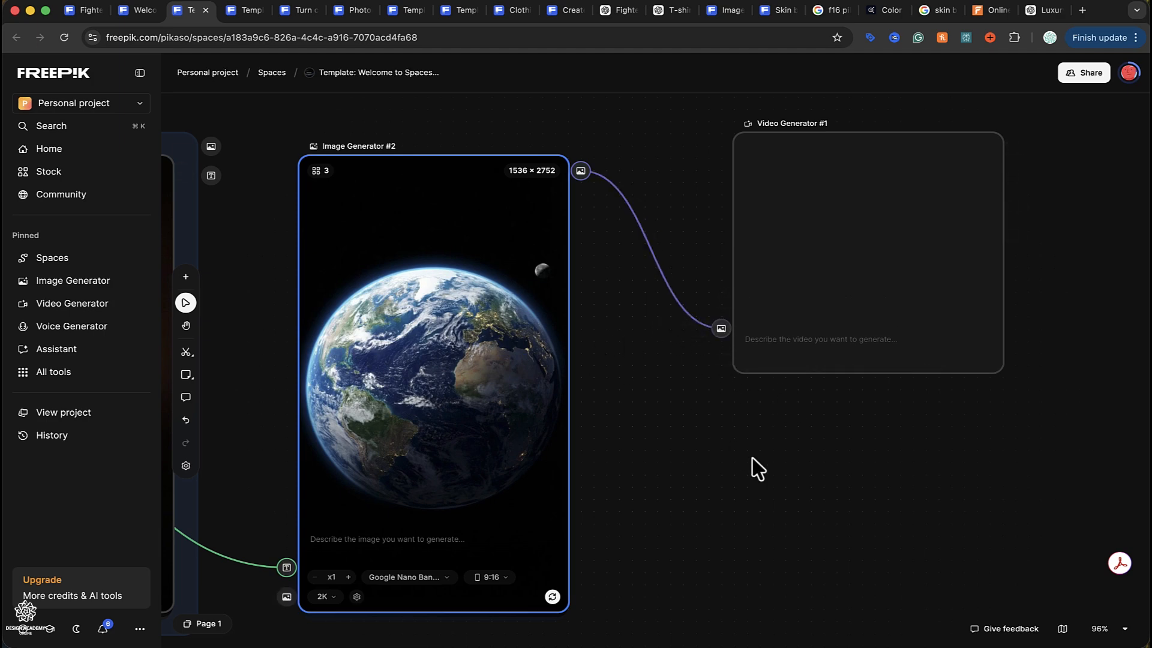
scroll(751, 470, "down", 5)
left_click(345, 404)
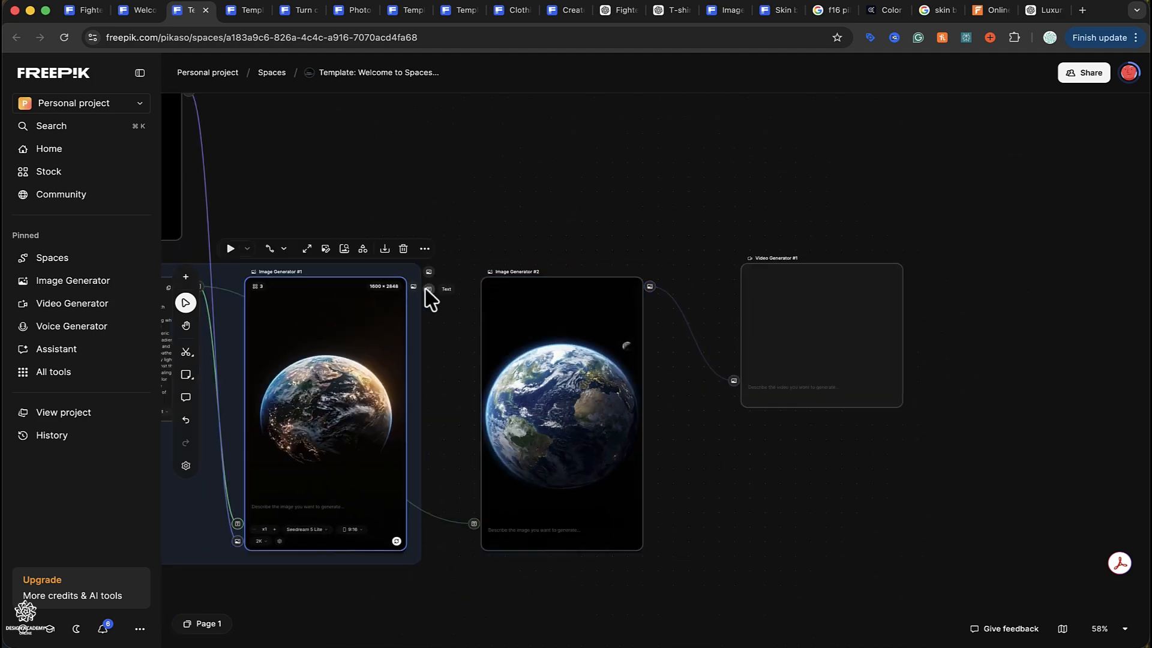
left_click_drag(413, 288, 732, 397)
left_click(785, 351)
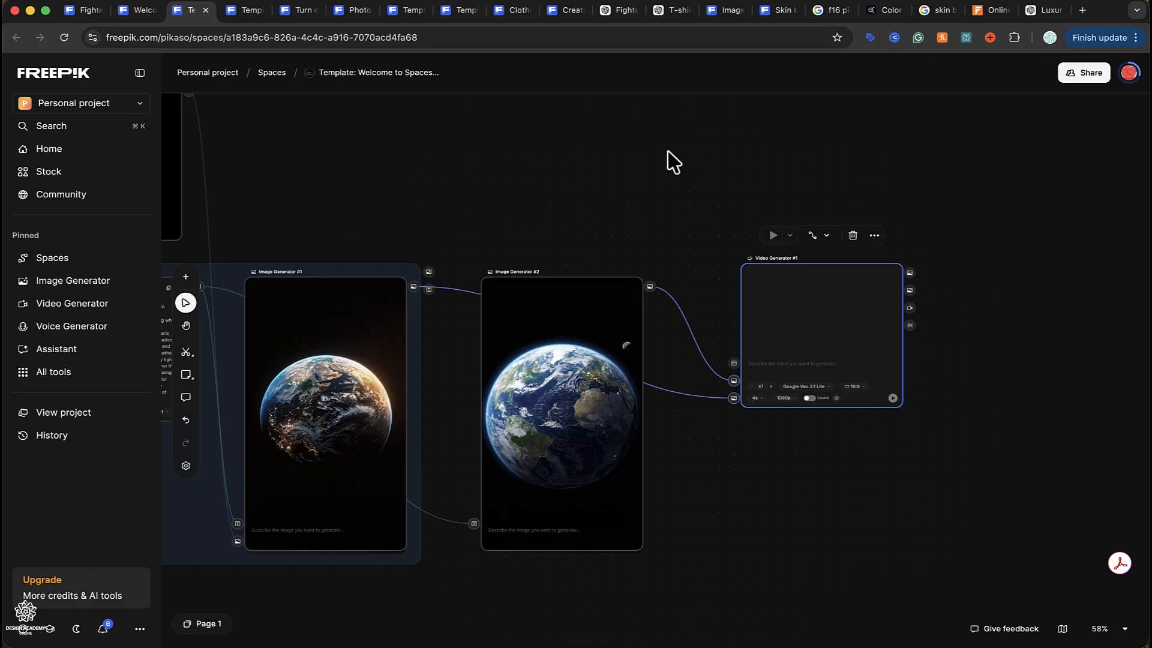
- Switch to the standalone generator page, open its Video Generator and look through the full list of available video models
left_click(721, 14)
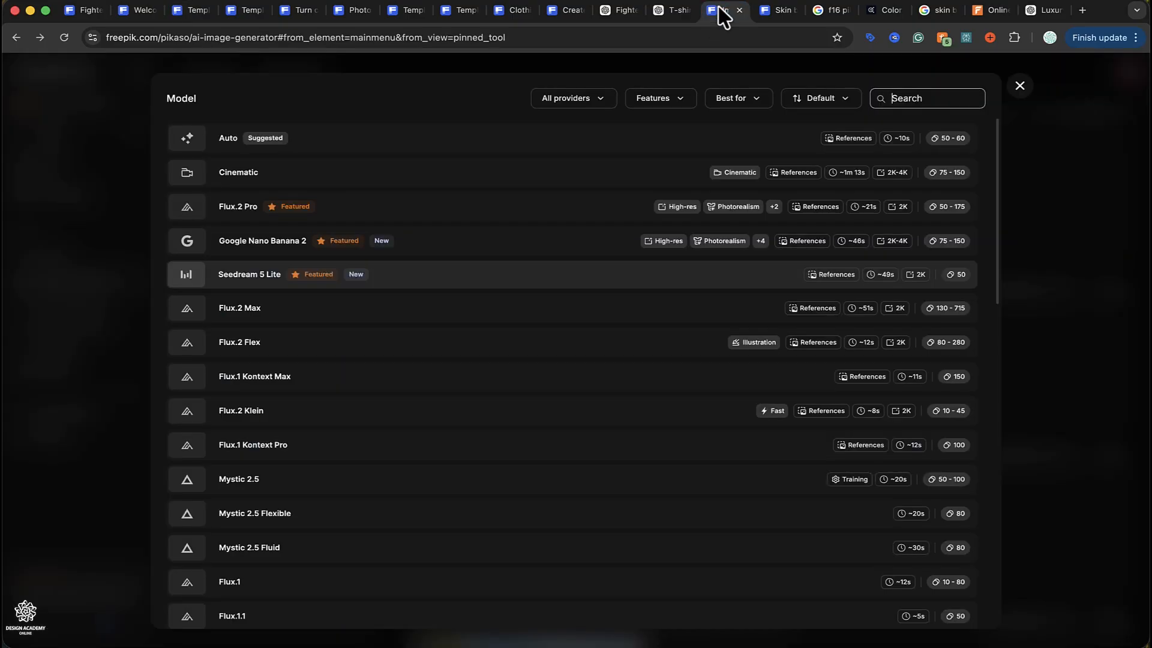
left_click(1020, 91)
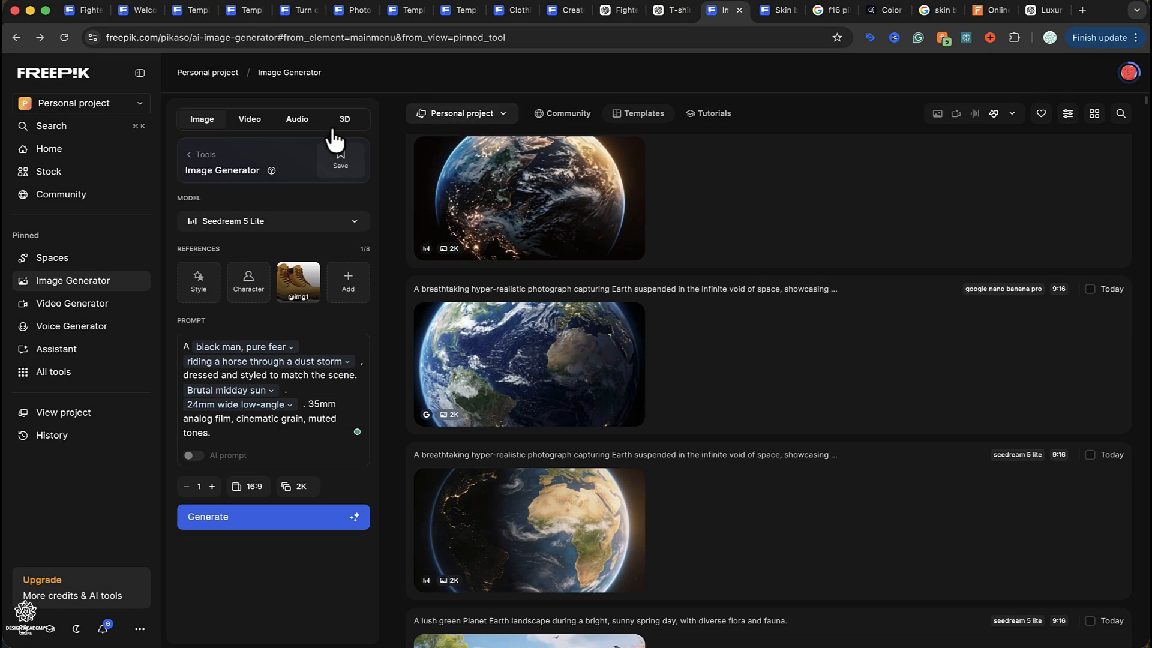
left_click(249, 122)
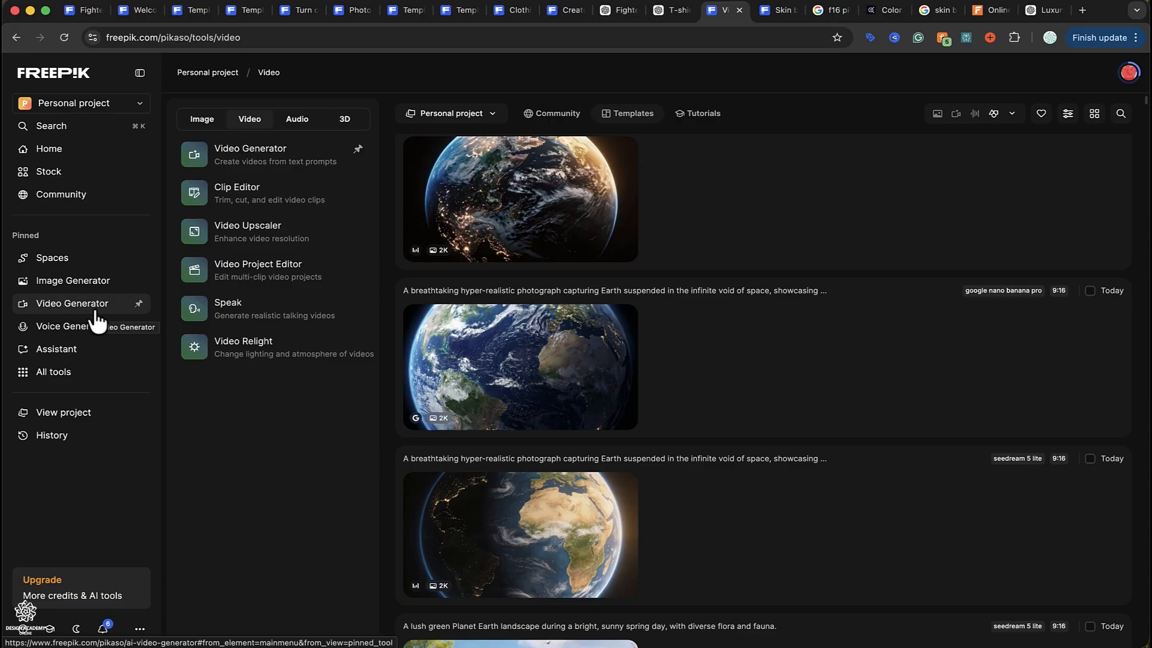
left_click(275, 164)
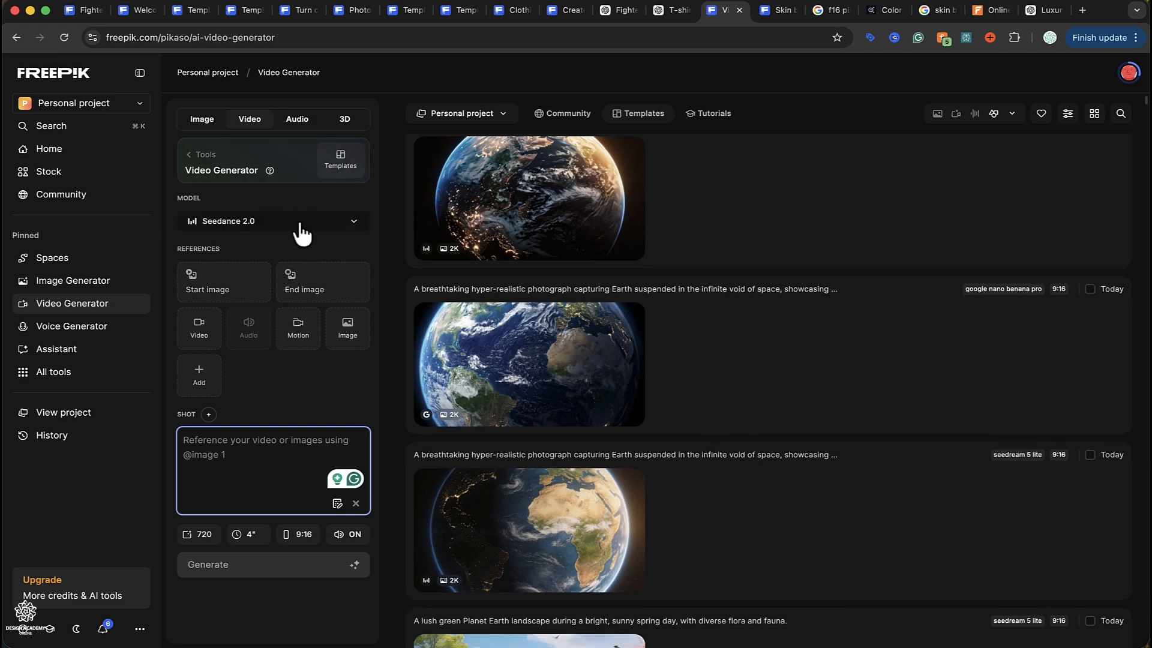
left_click(317, 222)
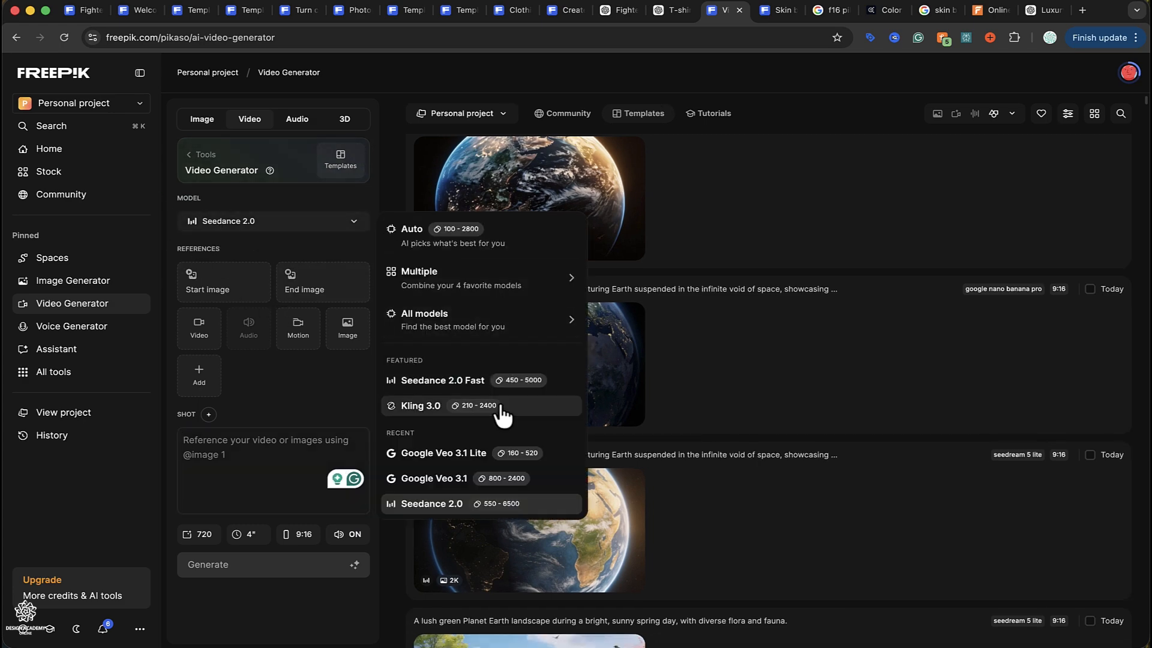
left_click(524, 338)
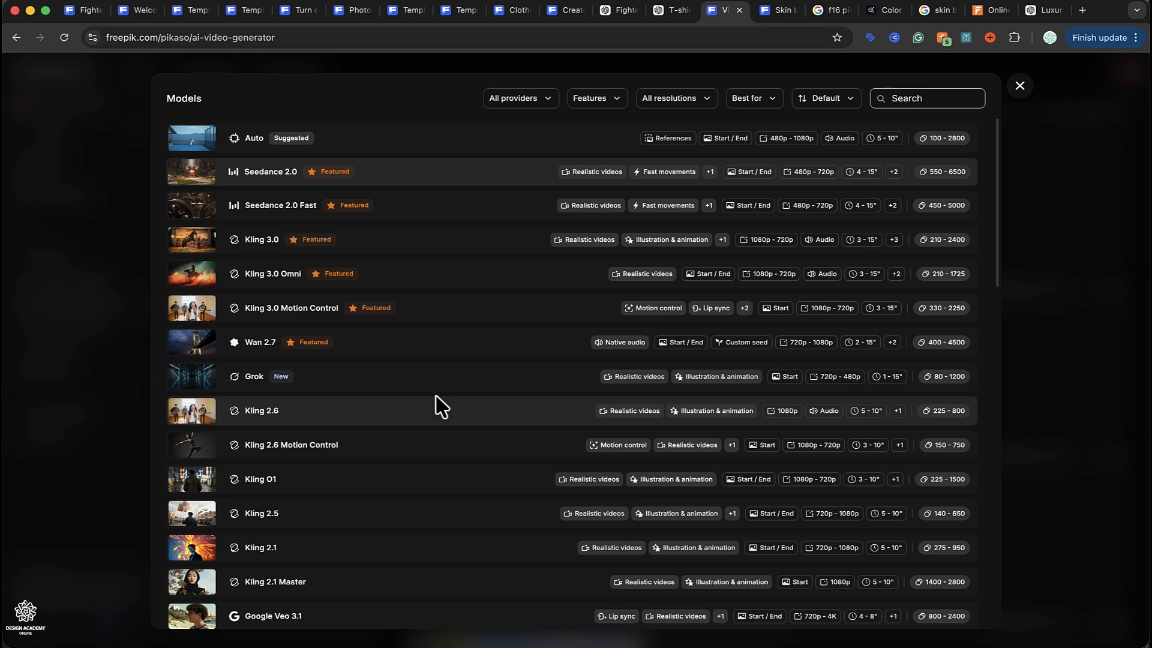
scroll(436, 406, "down", 20)
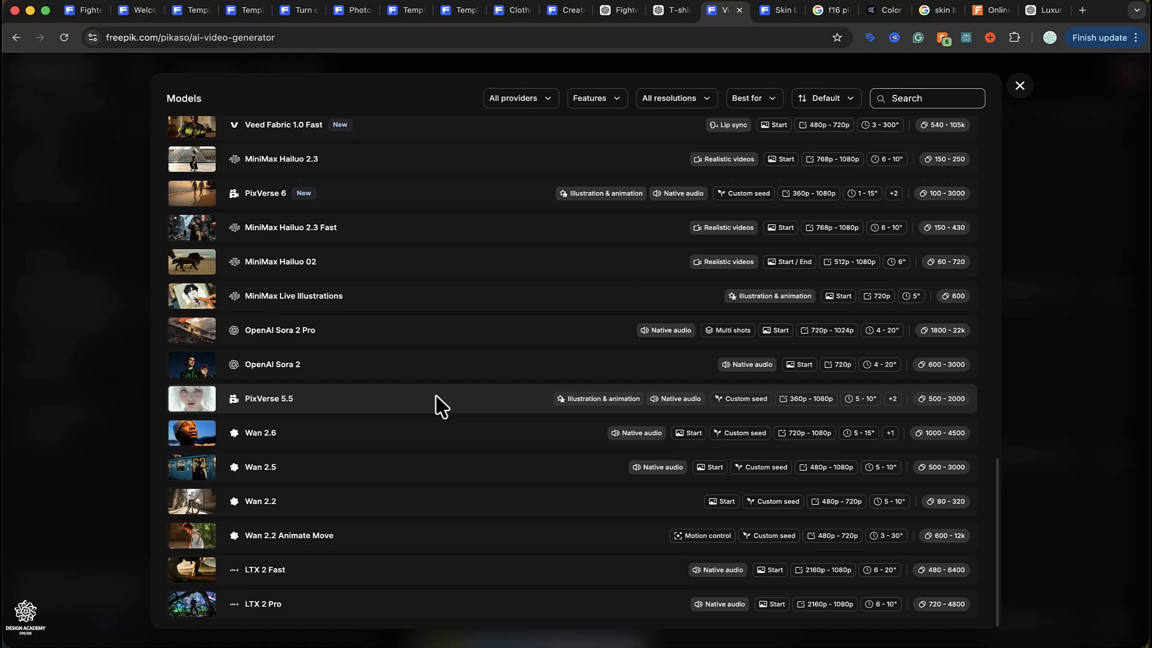
scroll(436, 407, "up", 20)
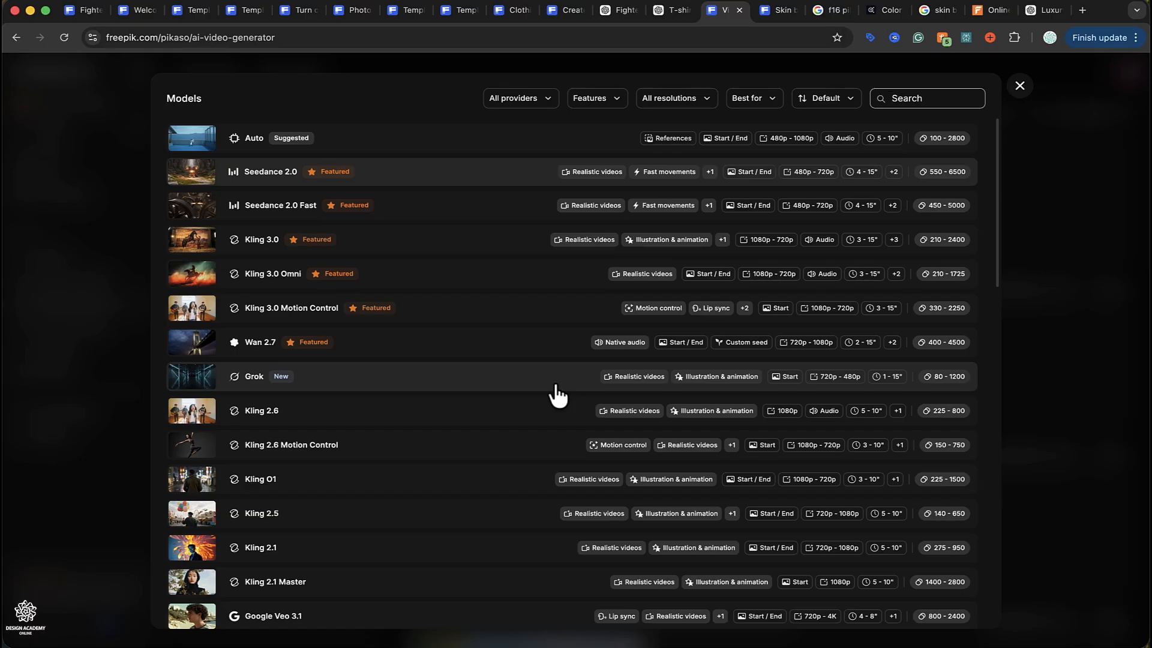
- Switch back to the Spaces workflow and set Video Generator #1 to 720p resolution and a 9:16 aspect ratio
left_click(143, 10)
left_click(182, 10)
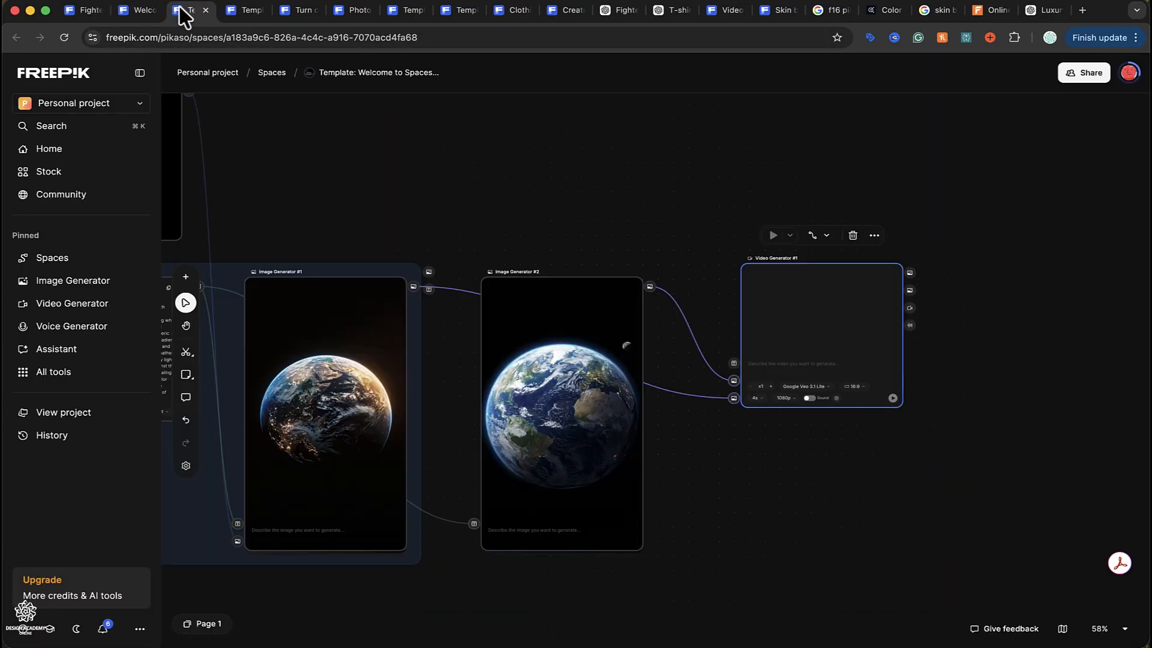
scroll(822, 552, "up", 5)
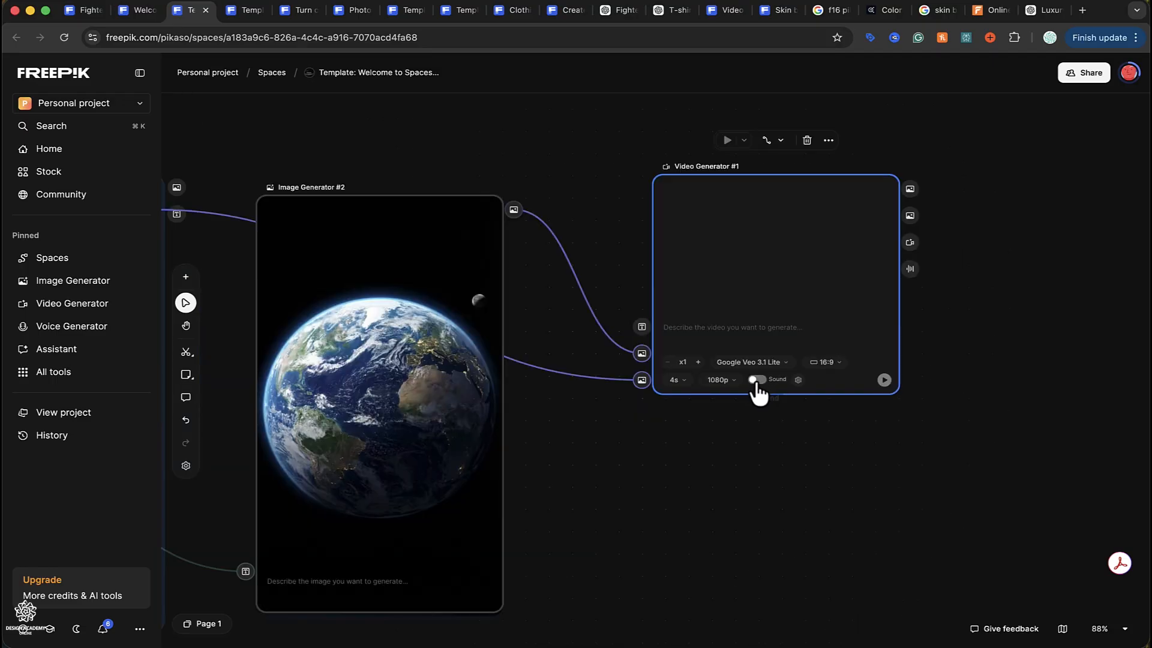
left_click(685, 380)
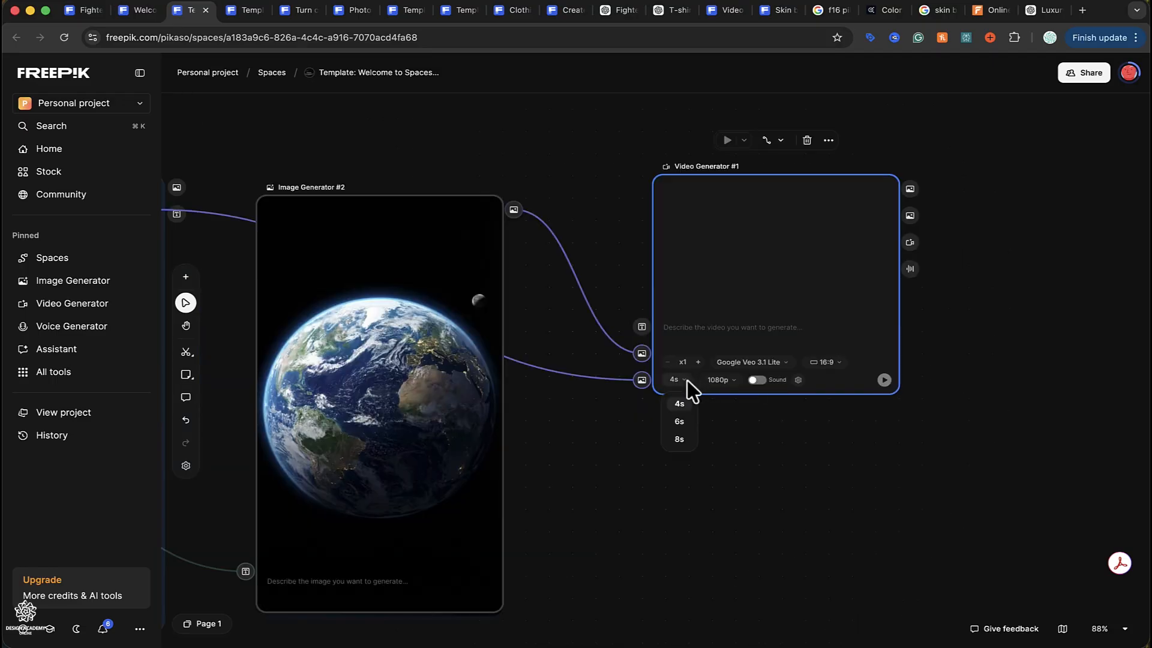
left_click(733, 381)
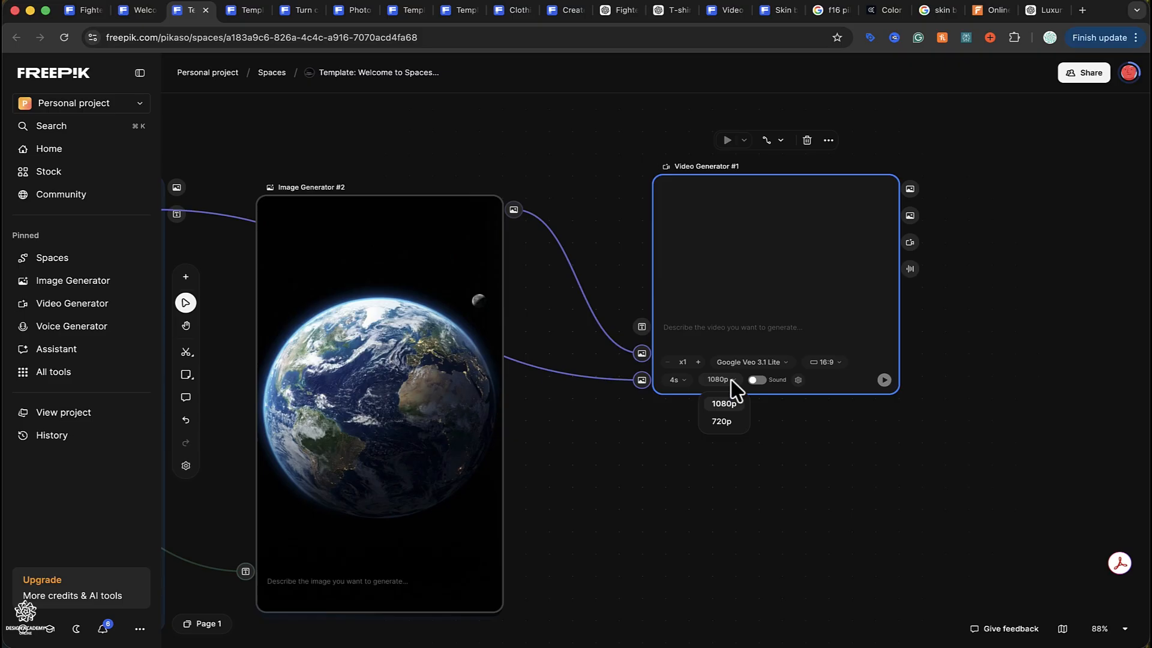
left_click(722, 422)
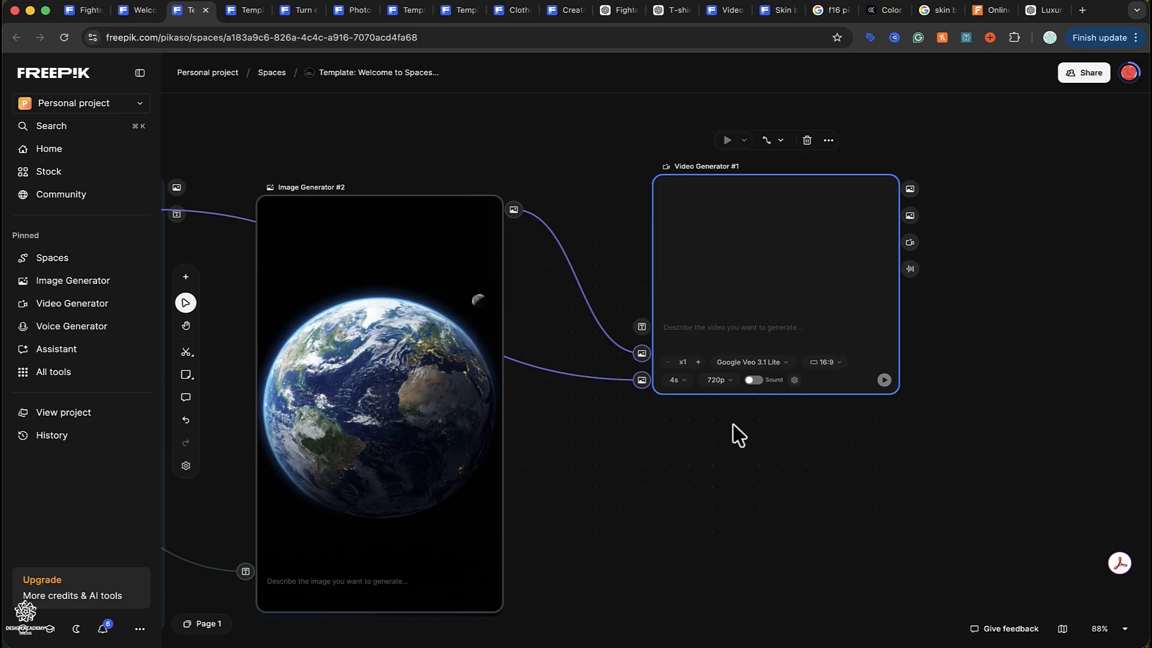
left_click(833, 362)
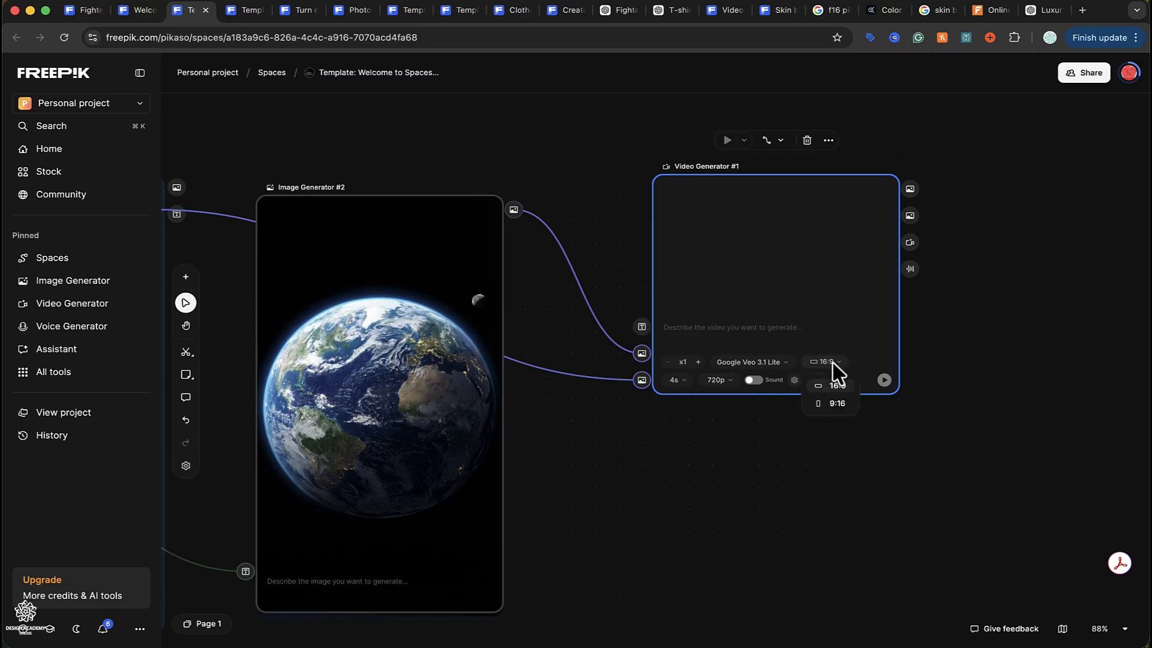
left_click(837, 404)
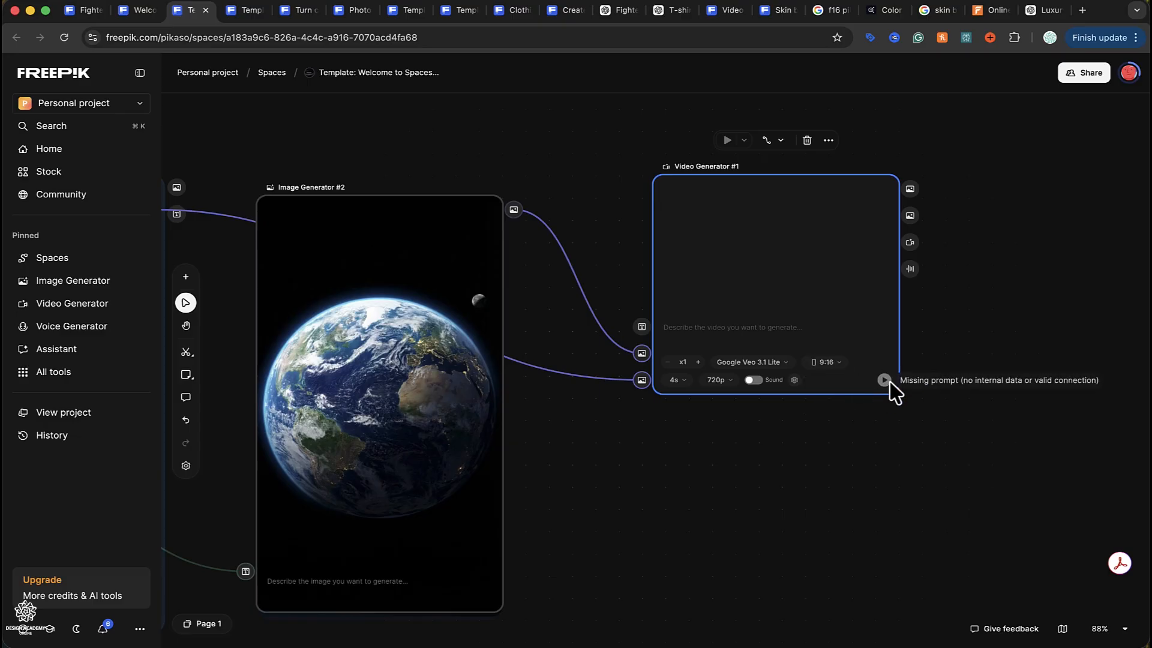
- Enter the prompt "rotating earth in space" in Video Generator #1 and run it
scroll(735, 342, "down", 5)
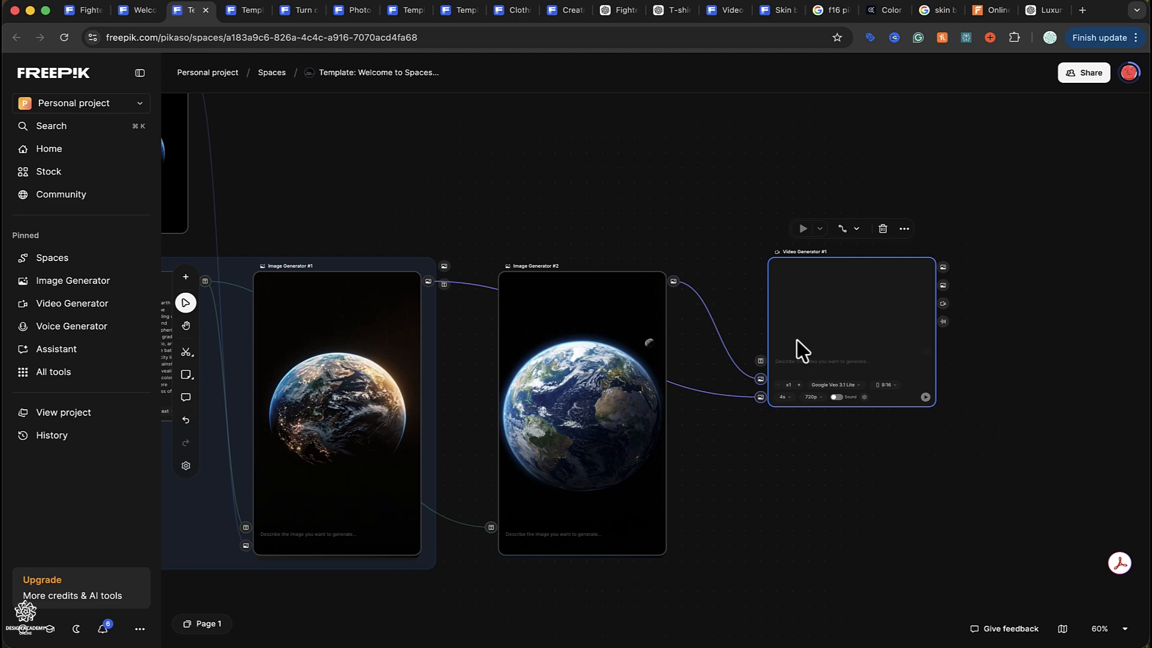
scroll(849, 384, "up", 10)
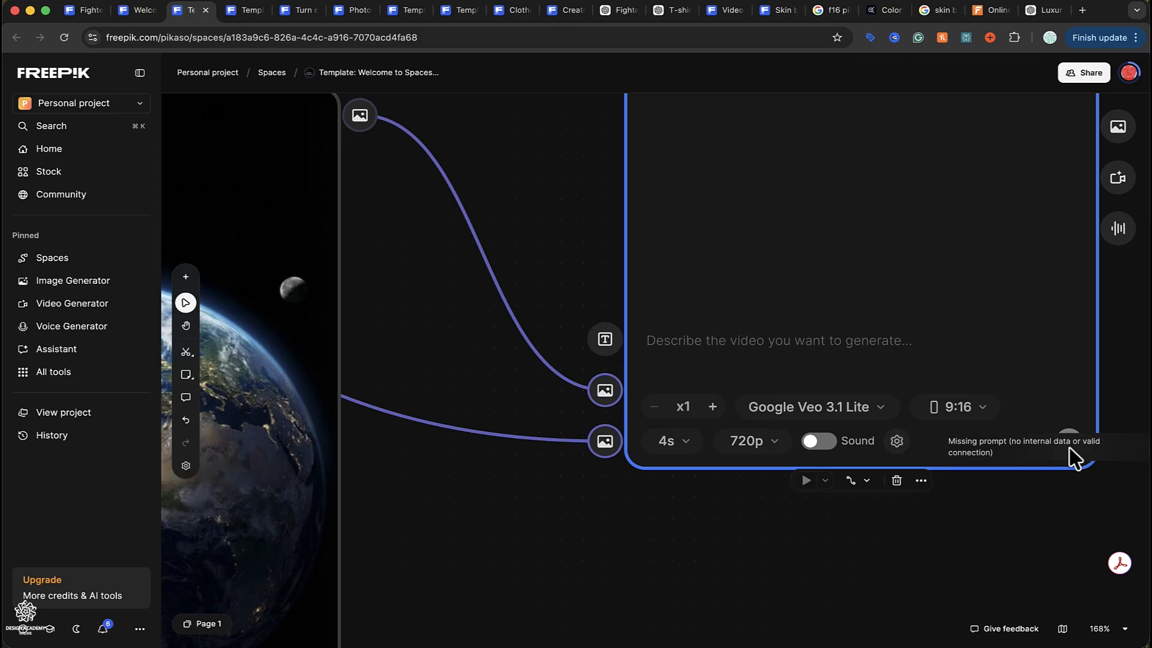
left_click(764, 353)
type("rotating earth i")
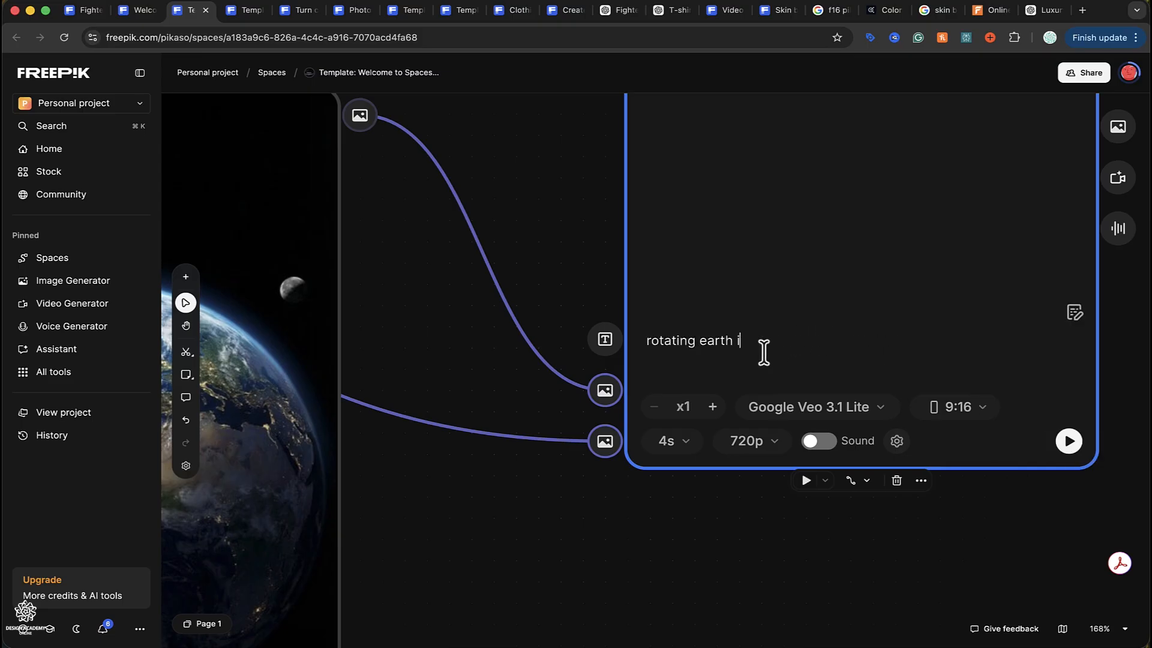
type("n space")
scroll(571, 535, "down", 5)
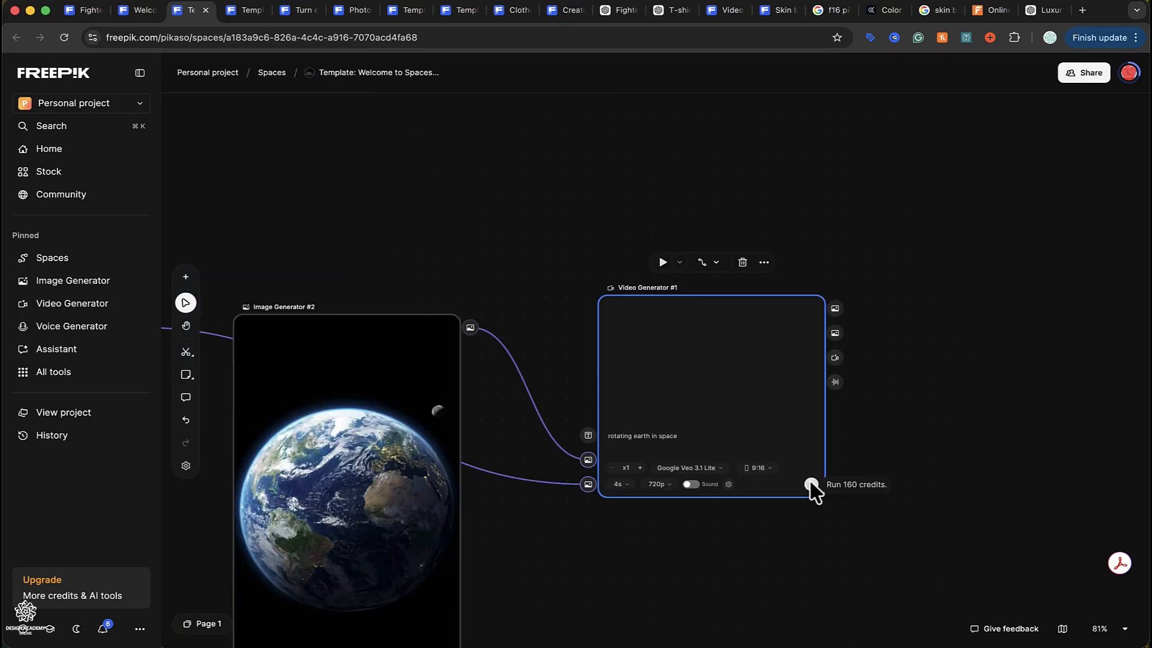
left_click(811, 484)
- Move the Video Generator #1 node slightly closer to Image Generator #2 and view its generated video
scroll(892, 442, "down", 4)
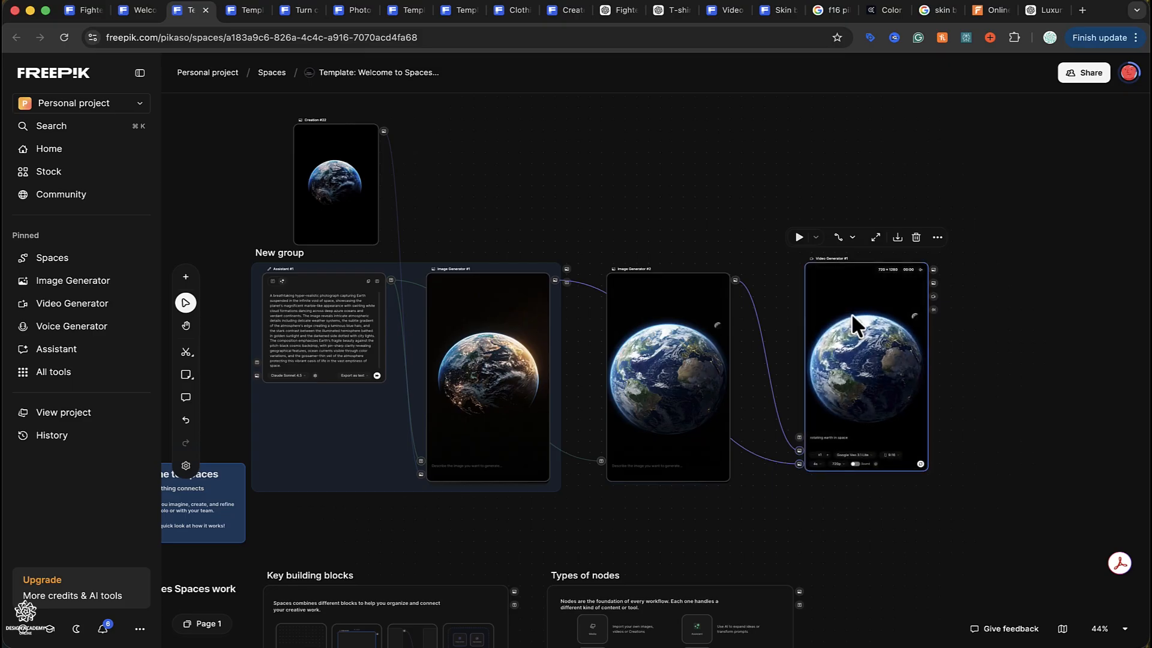
left_click_drag(851, 315, 830, 329)
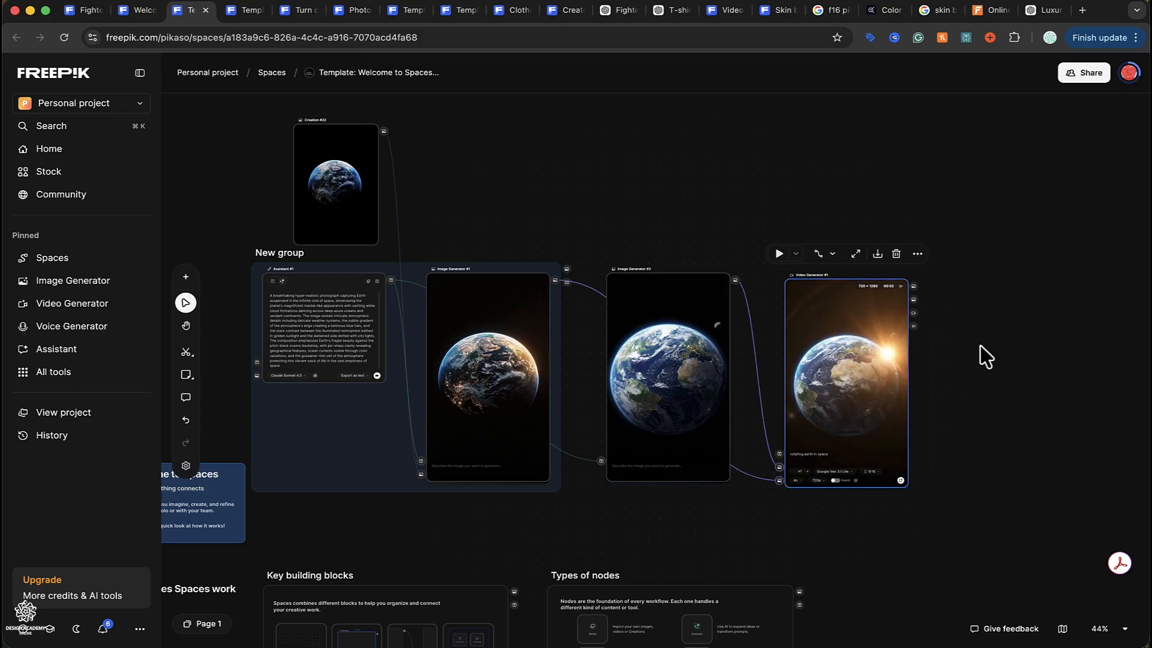
scroll(953, 408, "up", 5)
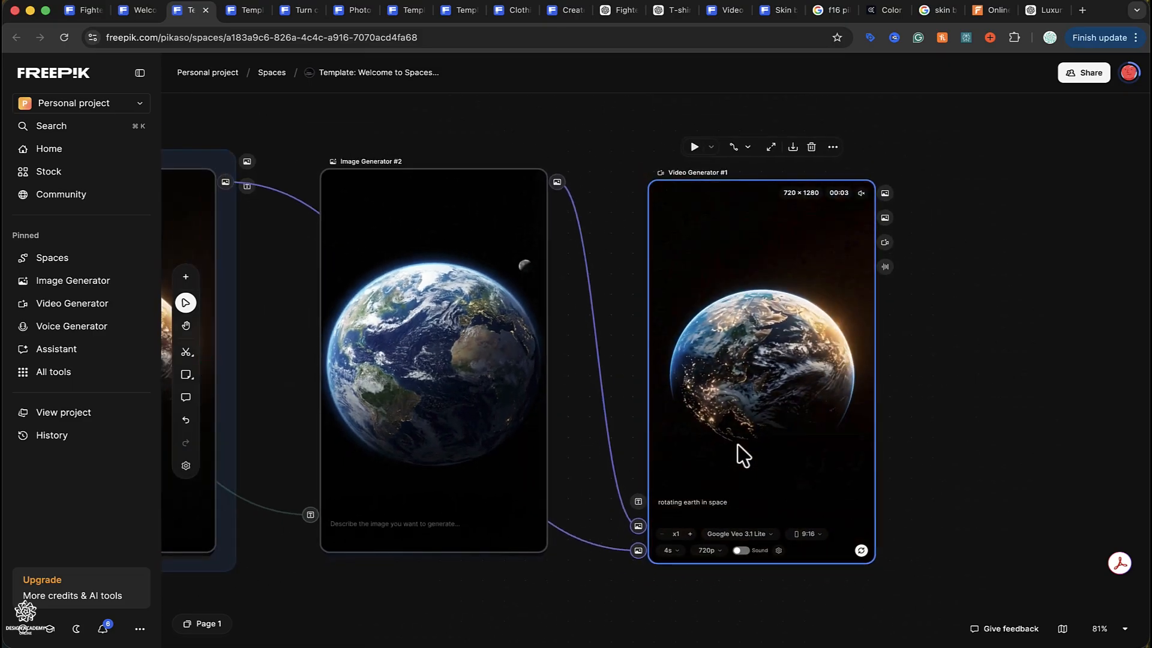
scroll(757, 462, "down", 3)
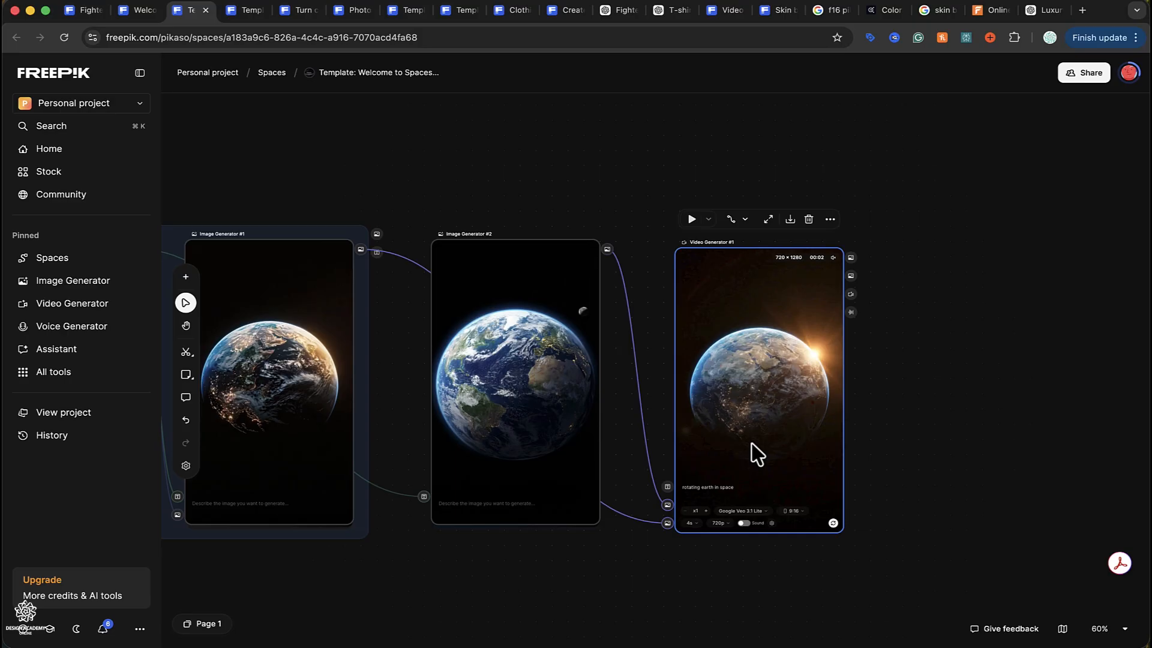
- Look over the whole node workflow and the guide sections below it on building blocks, node types, creating a Space and navigation
scroll(757, 454, "left", 10)
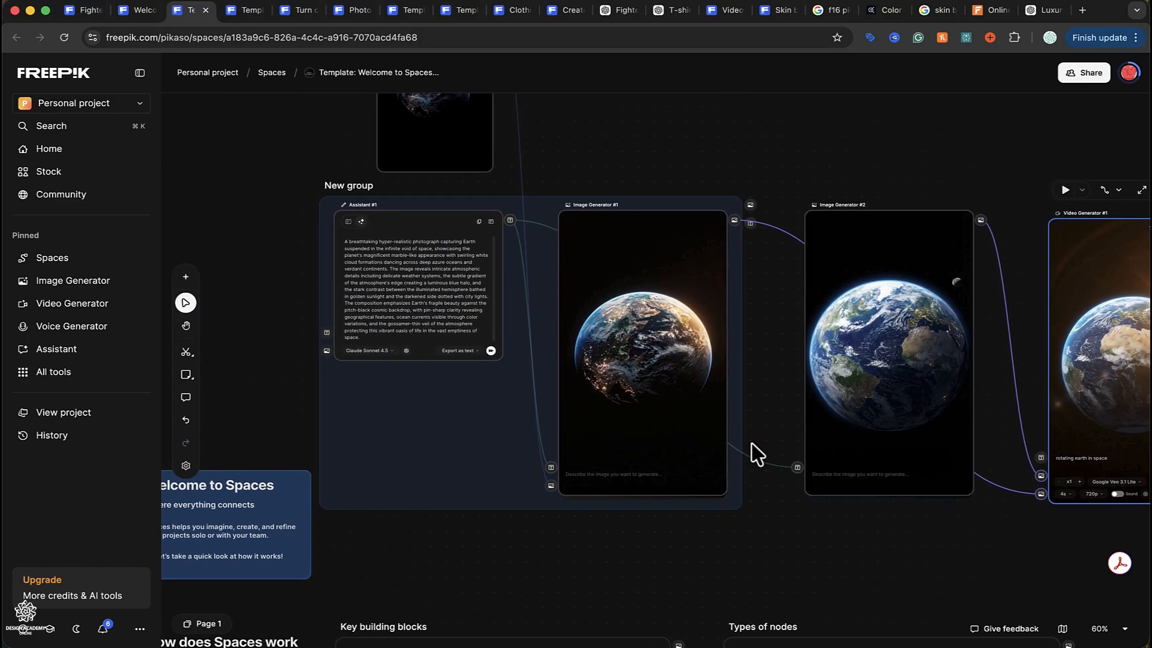
scroll(757, 454, "down", 10)
scroll(757, 454, "right", 4)
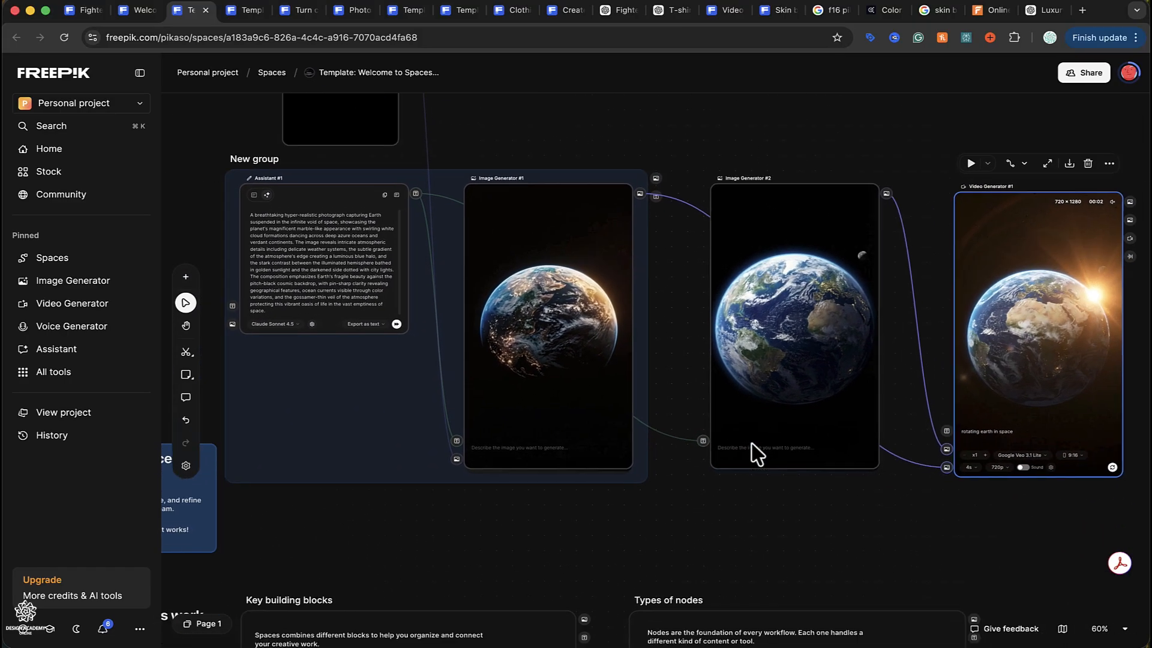
scroll(757, 454, "down", 5)
scroll(757, 455, "up", 3)
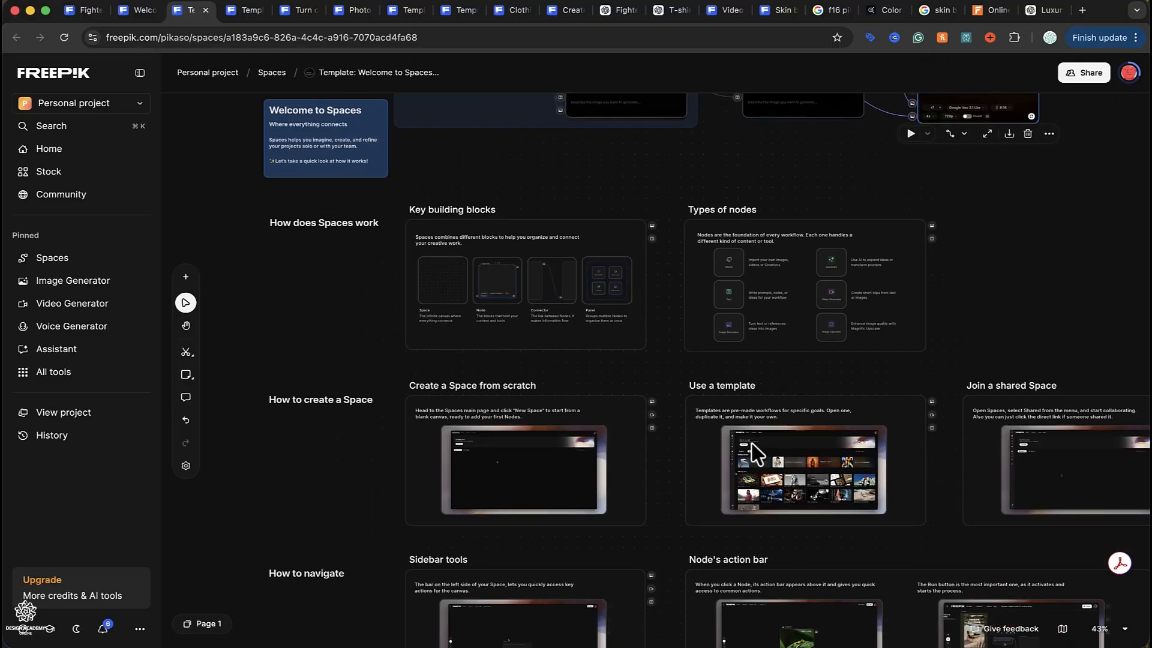
scroll(790, 294, "down", 2)
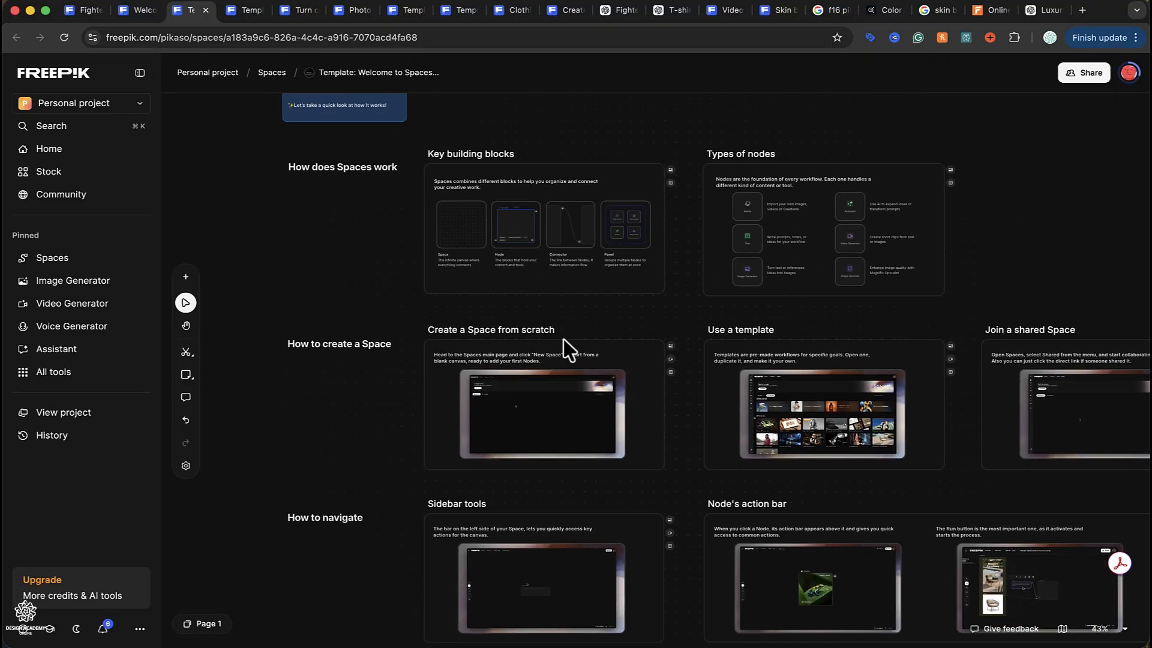
scroll(847, 338, "right", 5)
scroll(847, 337, "down", 1)
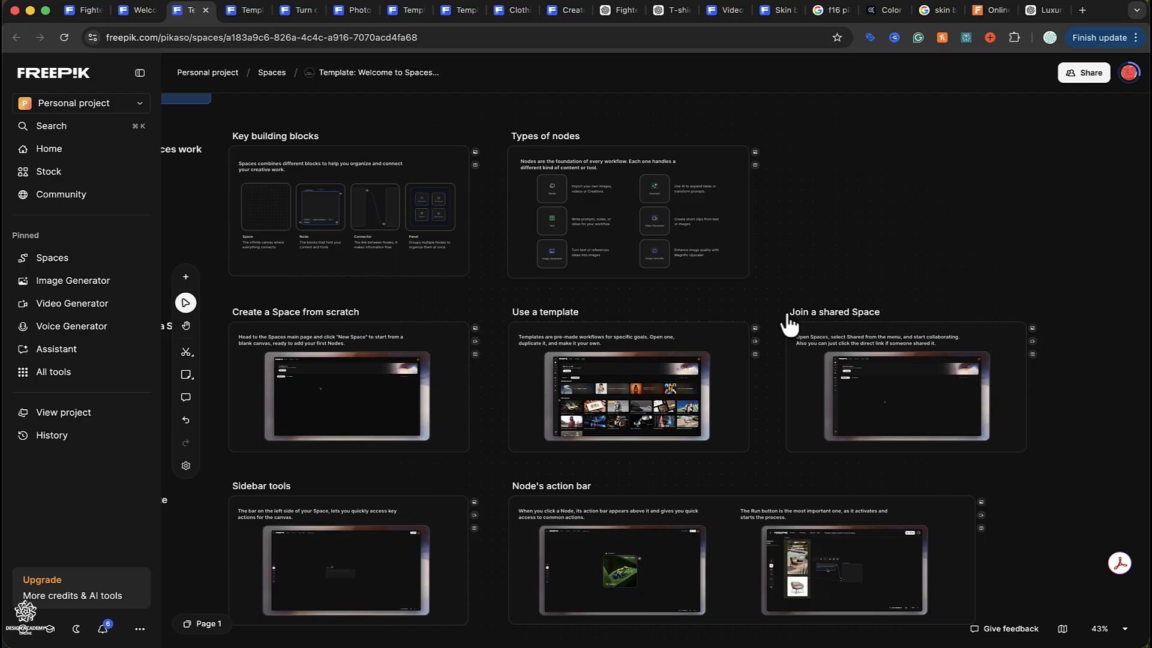
scroll(796, 288, "up", 10)
scroll(797, 288, "left", 5)
scroll(796, 288, "up", 3)
scroll(797, 288, "right", 1)
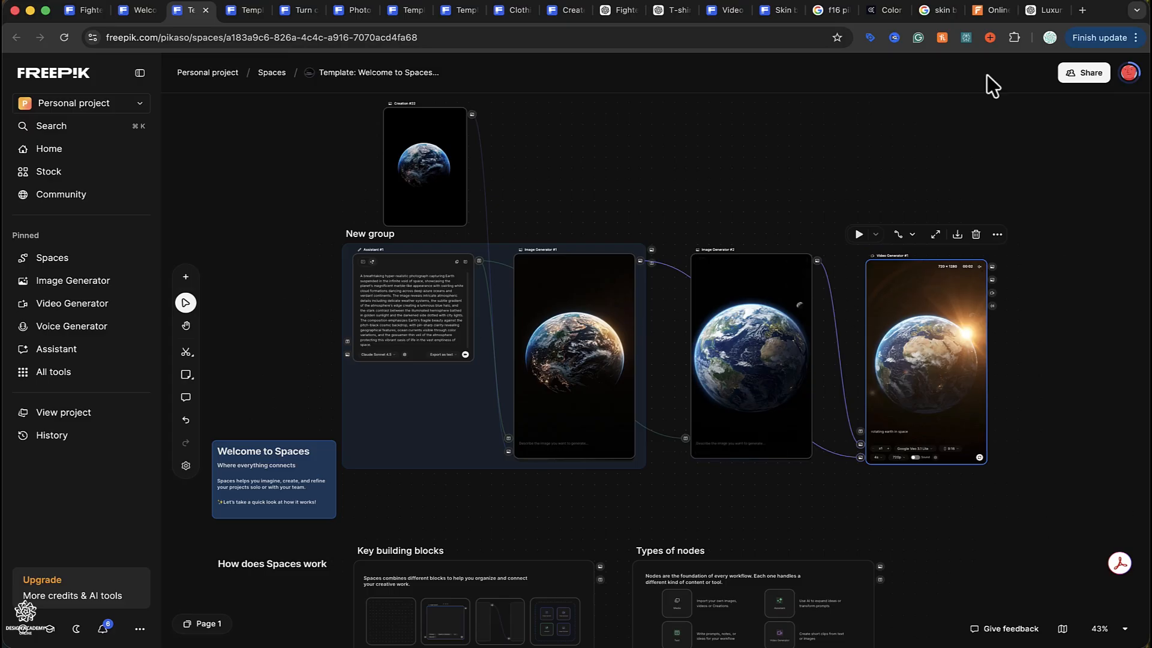
- Review the space's invite-link permission options, keeping Can view, and check the space's comments
left_click(1084, 72)
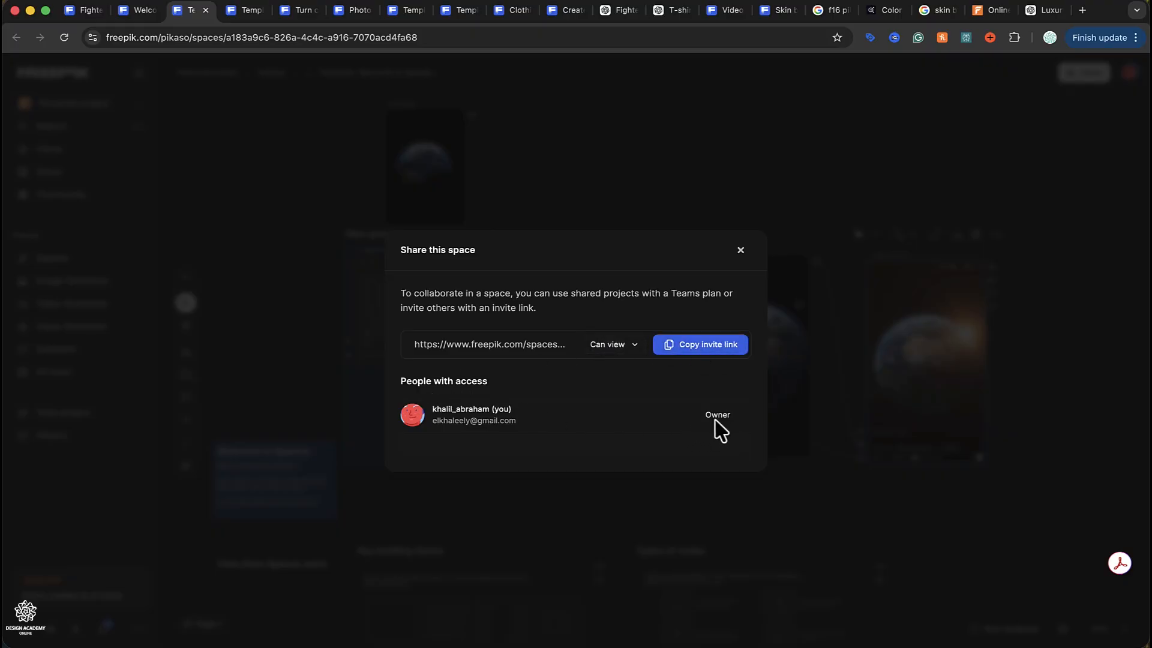
left_click(612, 344)
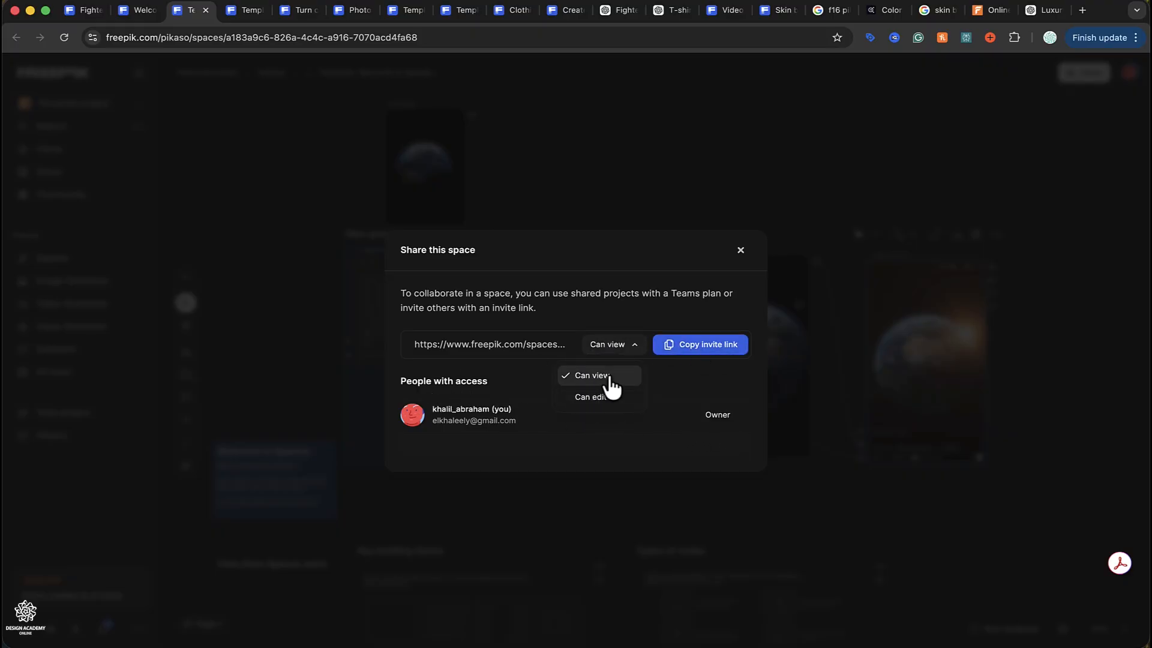
left_click(609, 376)
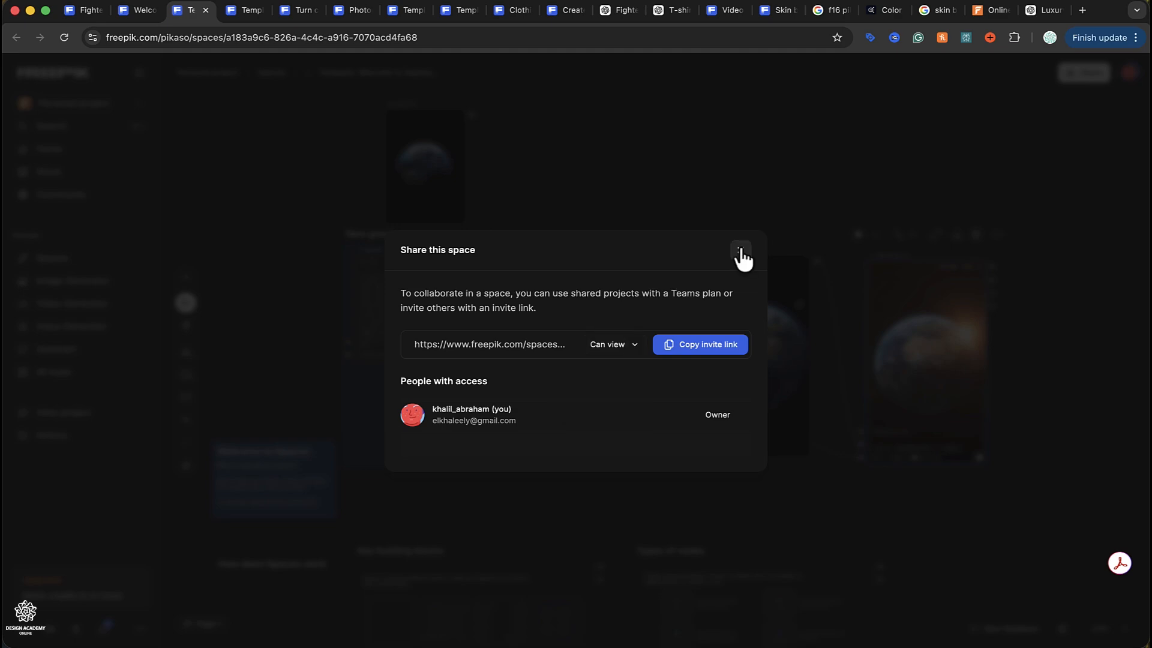
left_click(740, 254)
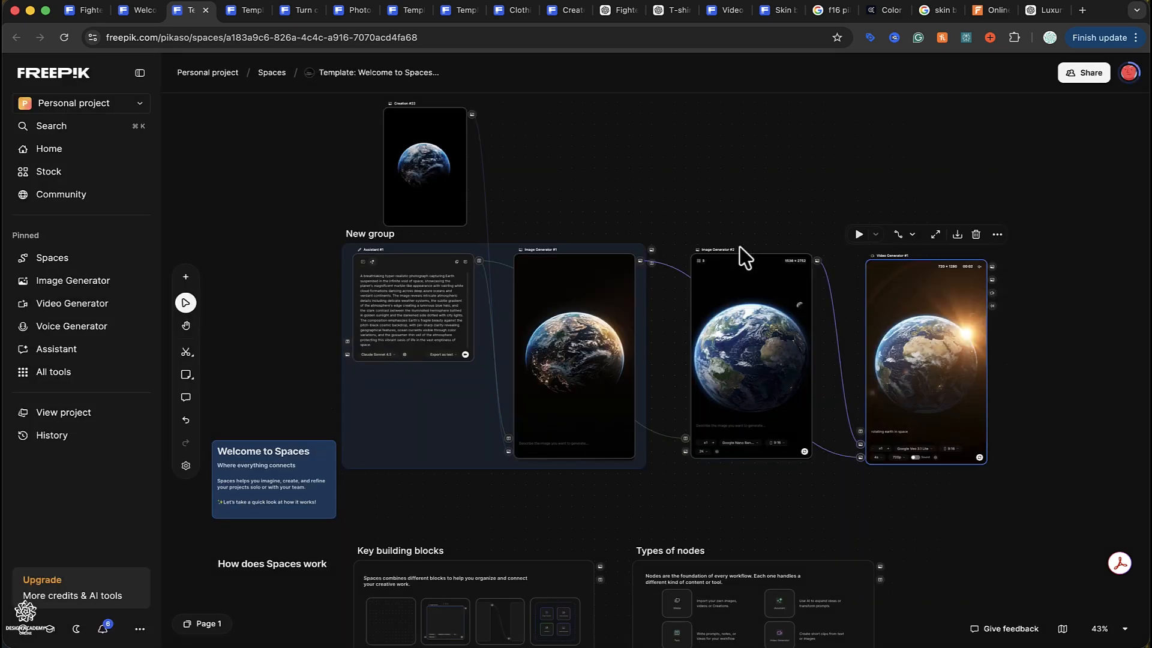
left_click(187, 399)
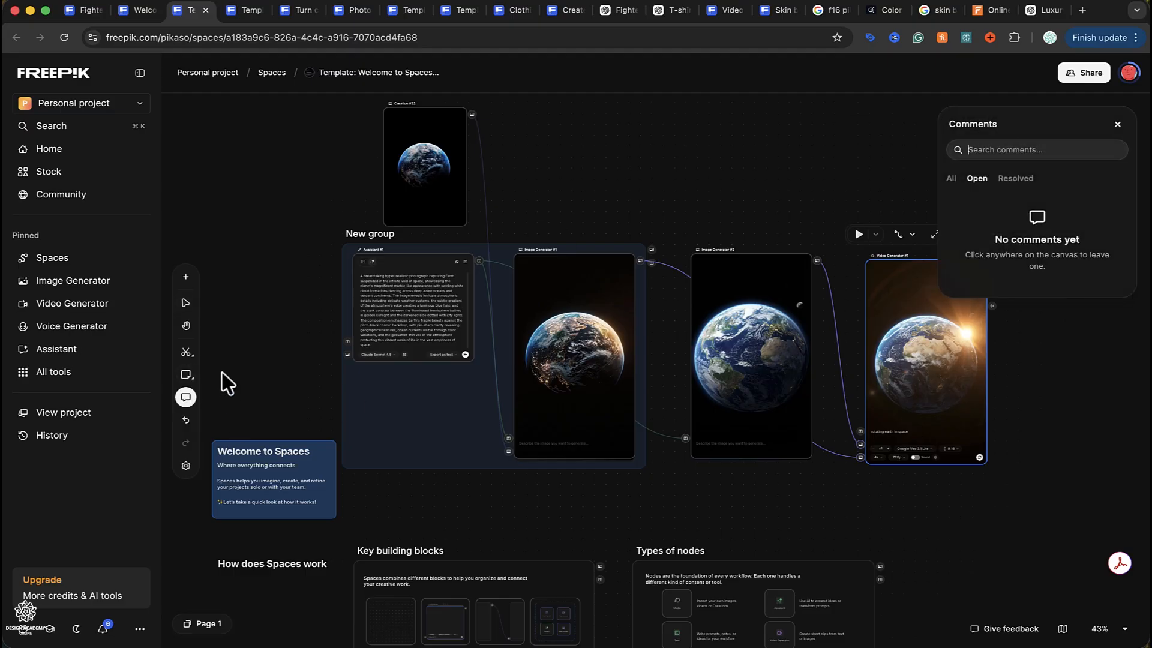
left_click(1117, 124)
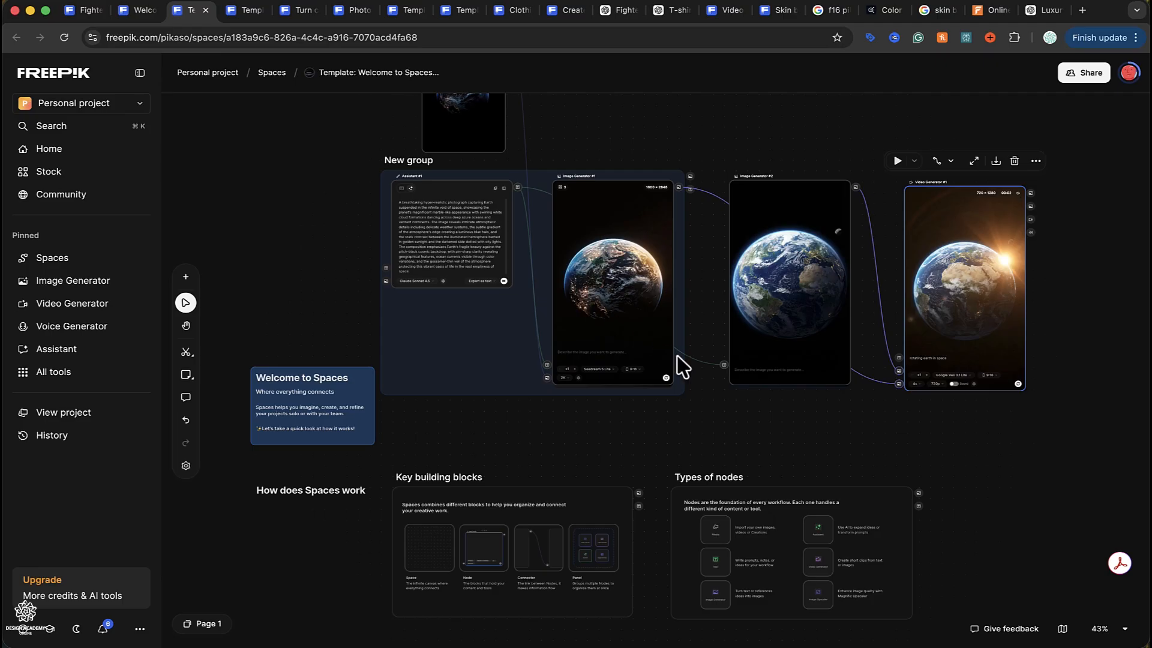
- Add a sticky note reading "Life is good..." on the empty canvas beside the Assistant #1 group
left_click(186, 375)
left_click(289, 183)
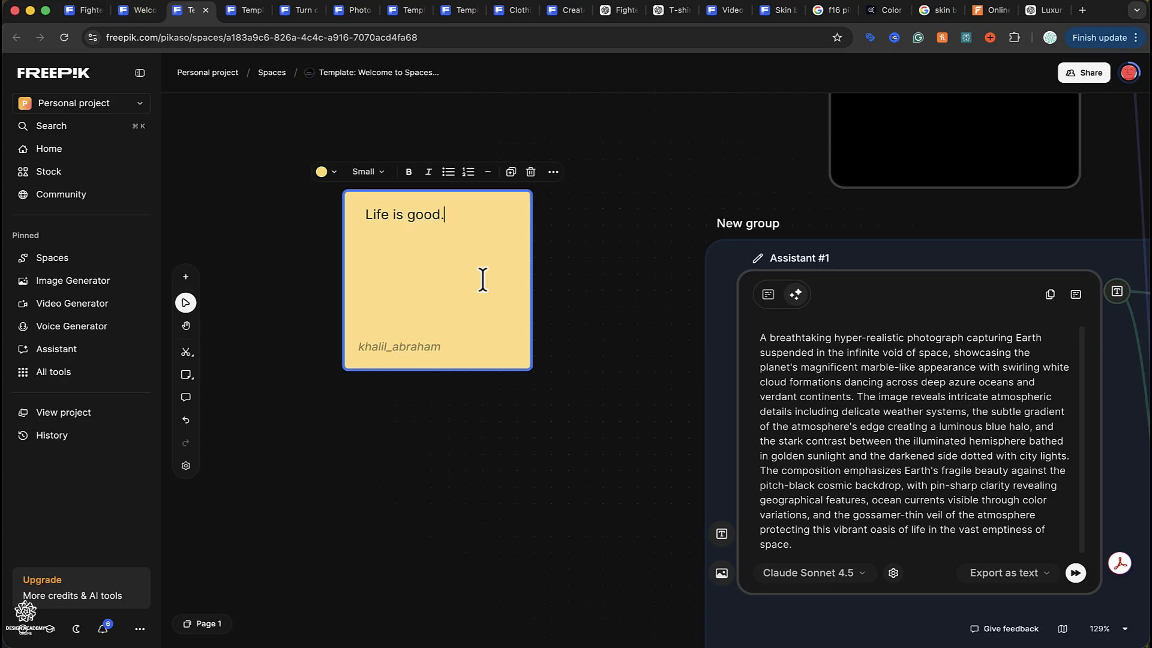
left_click(574, 311)
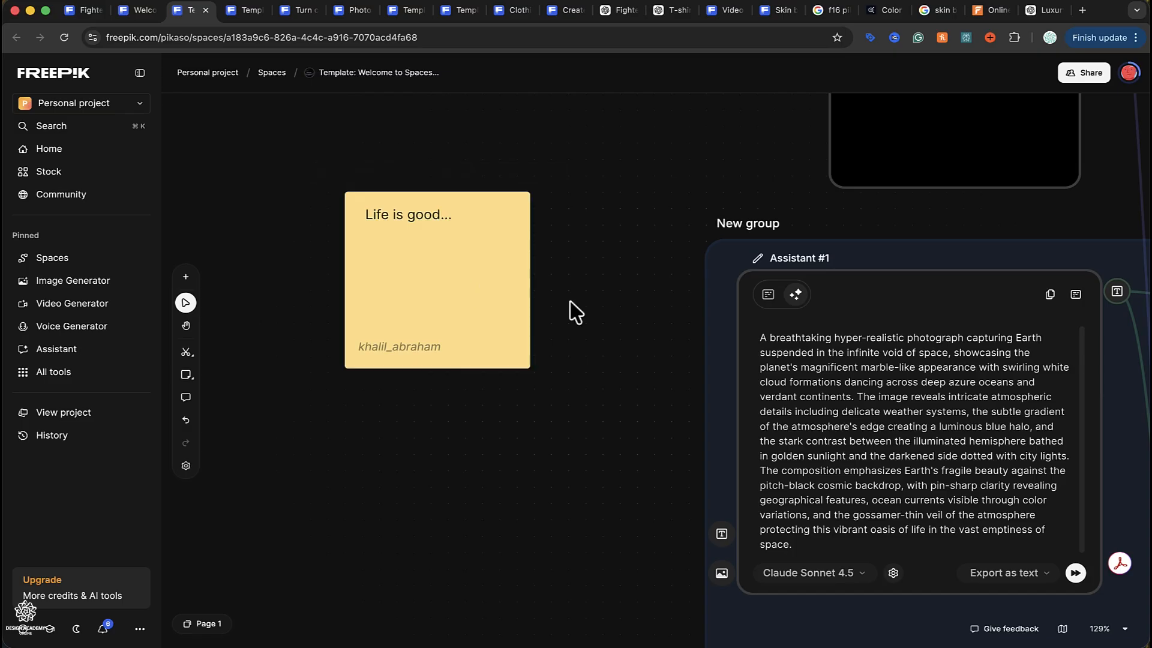
left_click(185, 279)
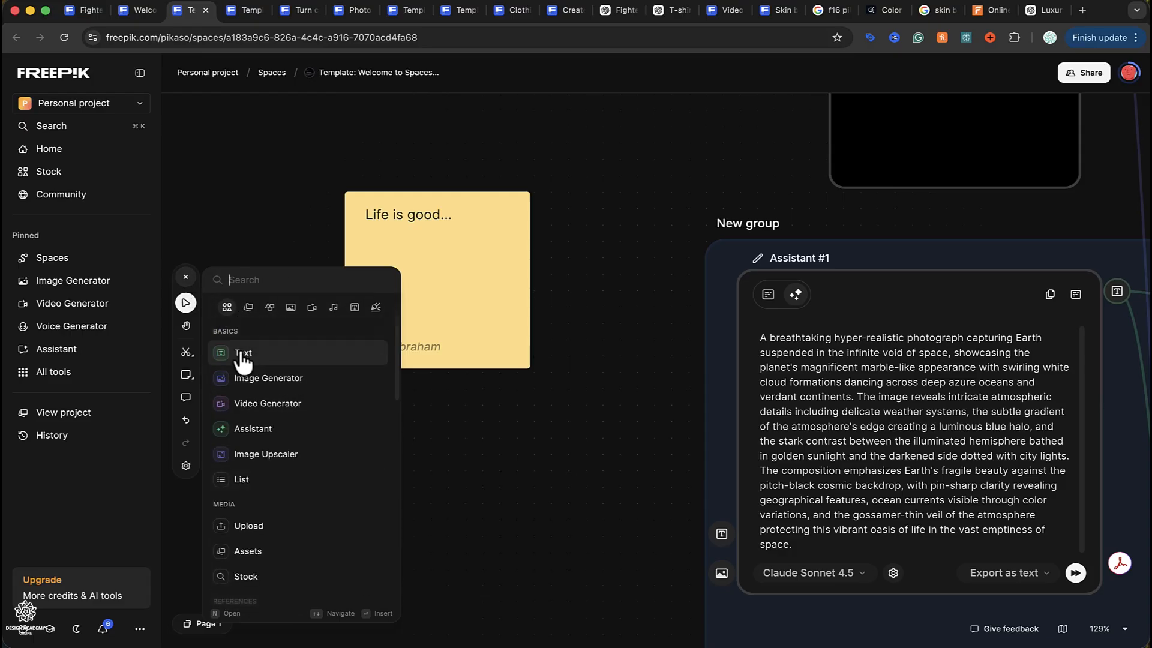
left_click(608, 335)
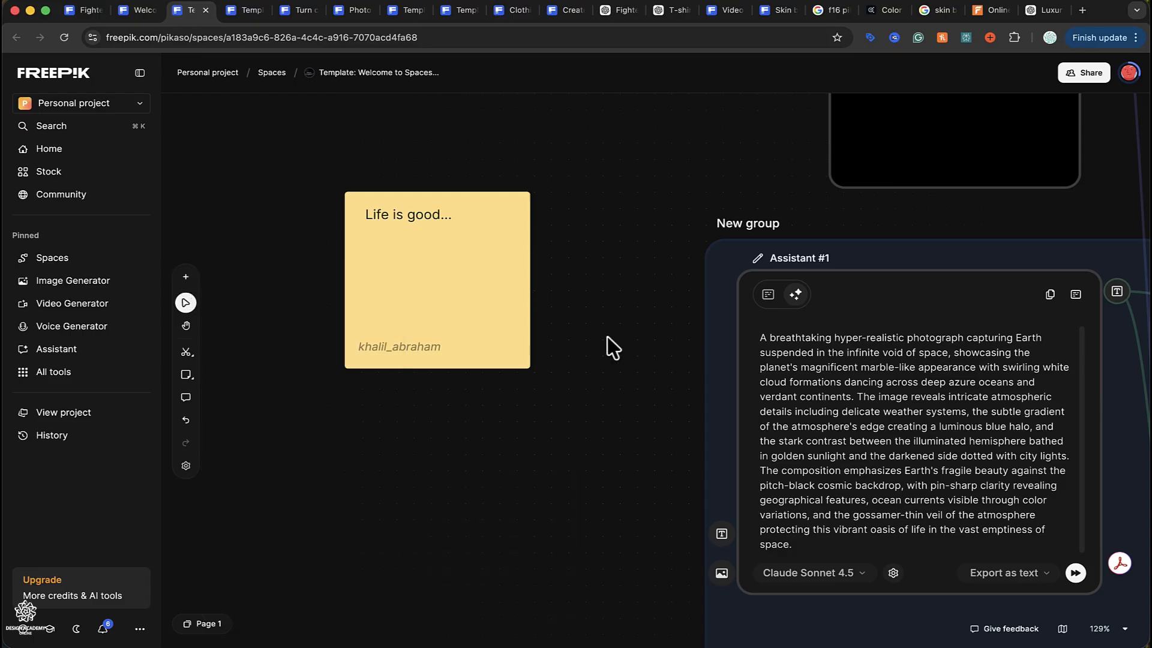
- Create an Image Upscaler node connected to the output of Image Generator #2, placed above Video Generator #1
scroll(607, 336, "down", 3)
scroll(607, 336, "right", 8)
scroll(612, 345, "down", 5)
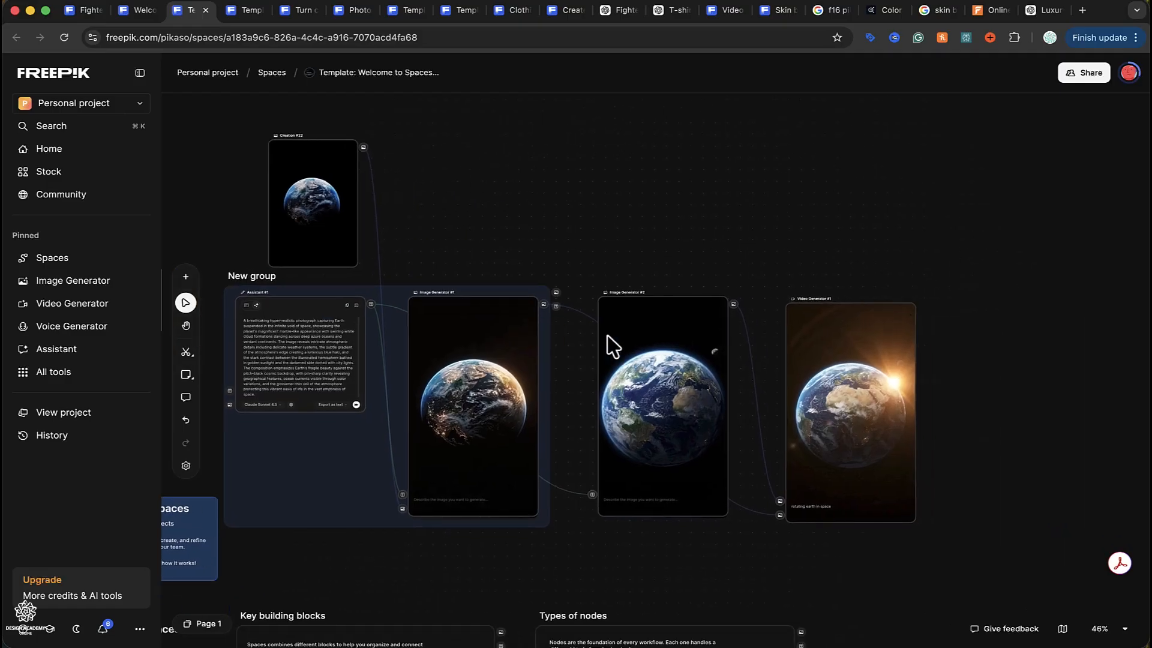
left_click_drag(734, 304, 780, 180)
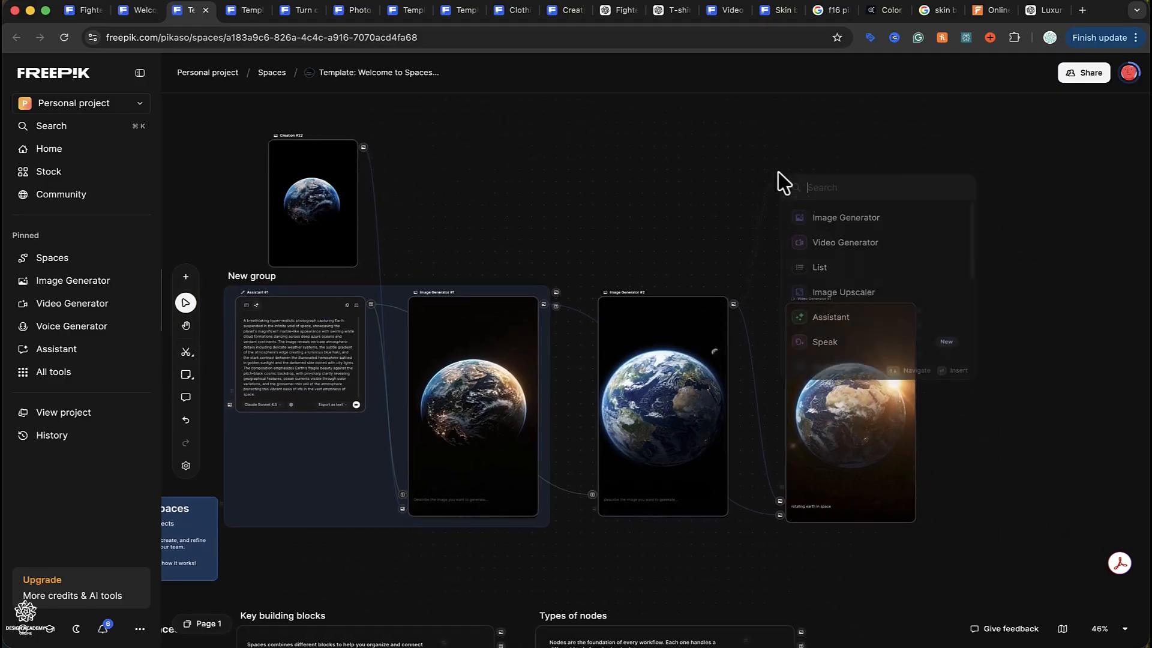
left_click(861, 292)
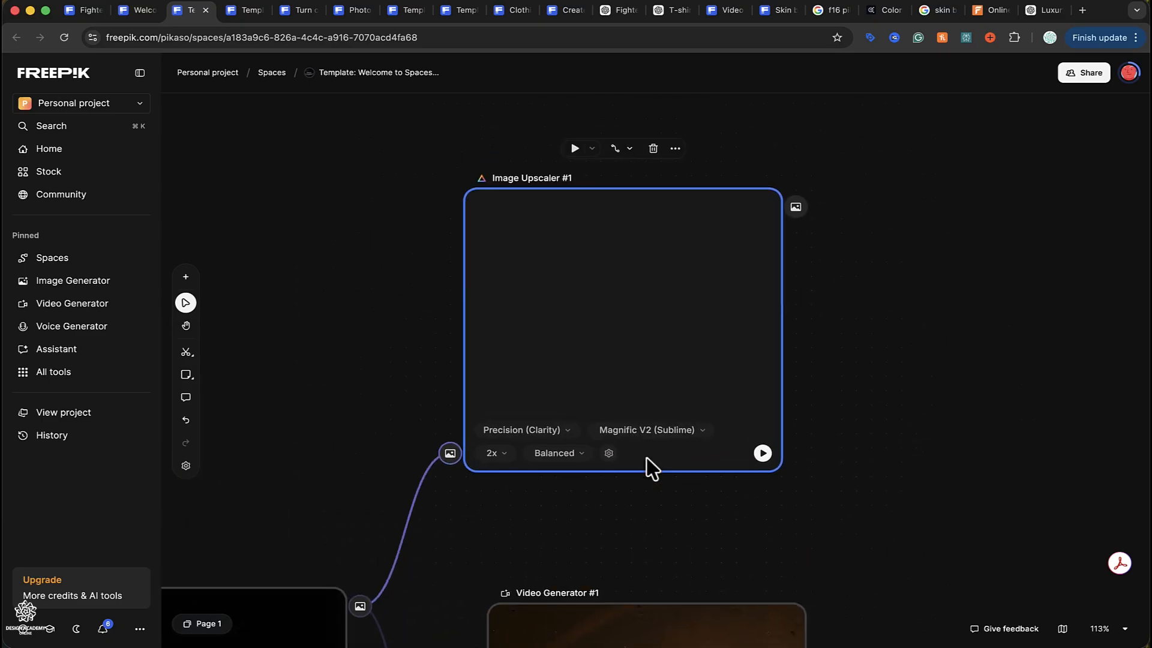
- Review the upscaling mode and Magnific model options of Image Upscaler #1, keeping Precision (Clarity) and Magnific V2 (Sublime)
left_click(564, 430)
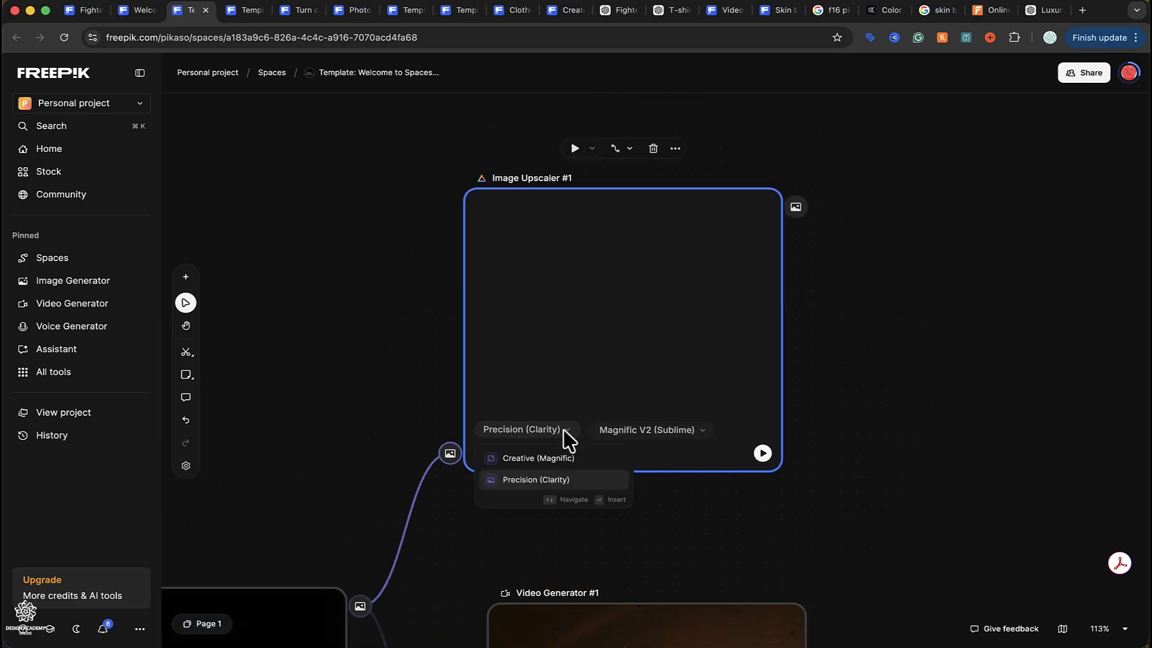
left_click(689, 433)
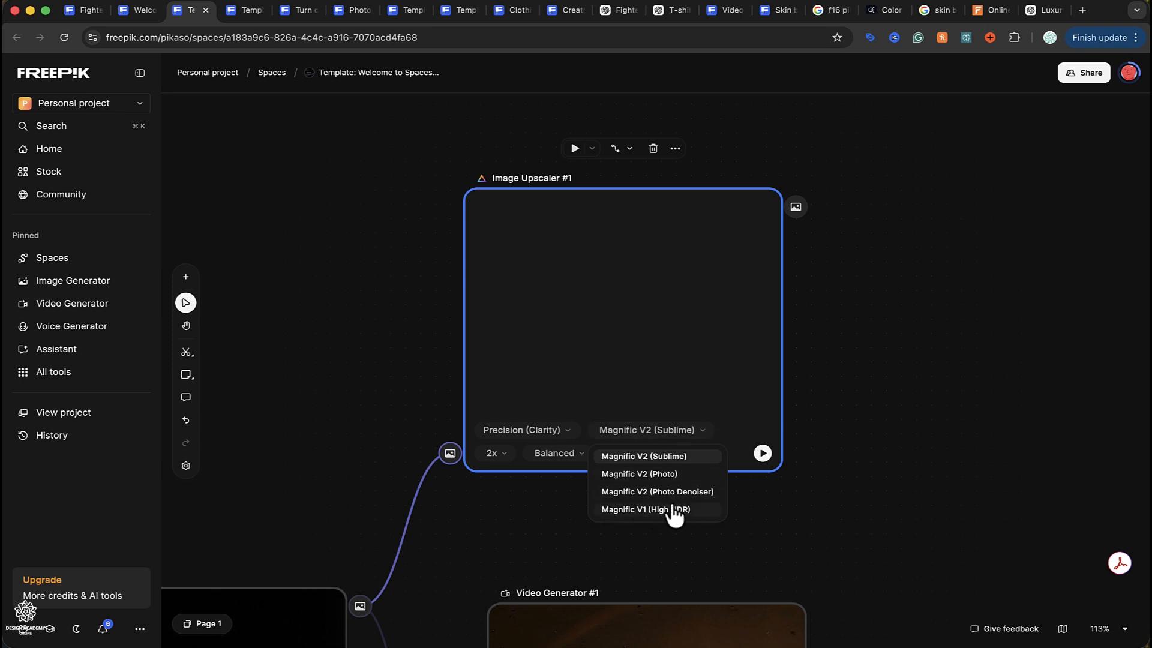
left_click(493, 454)
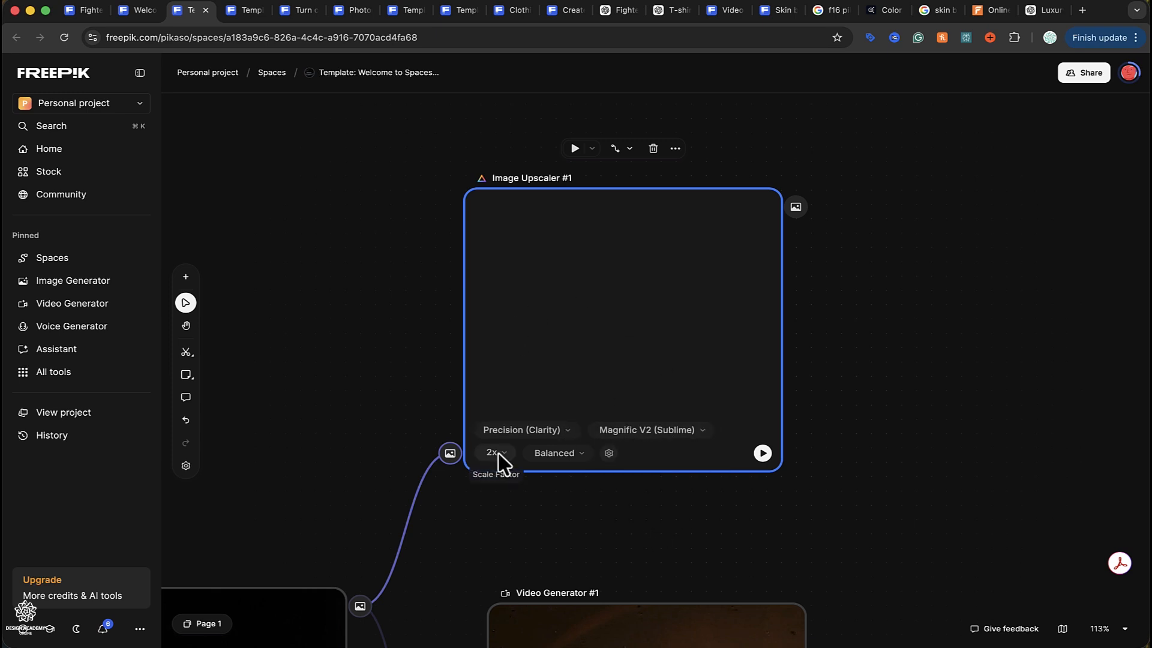
- Choose a scale factor for Image Upscaler #1 and run the upscale
left_click(493, 454)
left_click(671, 354)
left_click(499, 456)
left_click(494, 500)
left_click(762, 453)
- Look over the canvas from the sticky note and welcome panel across the generator nodes to the running Image Upscaler #1
scroll(561, 507, "down", 5)
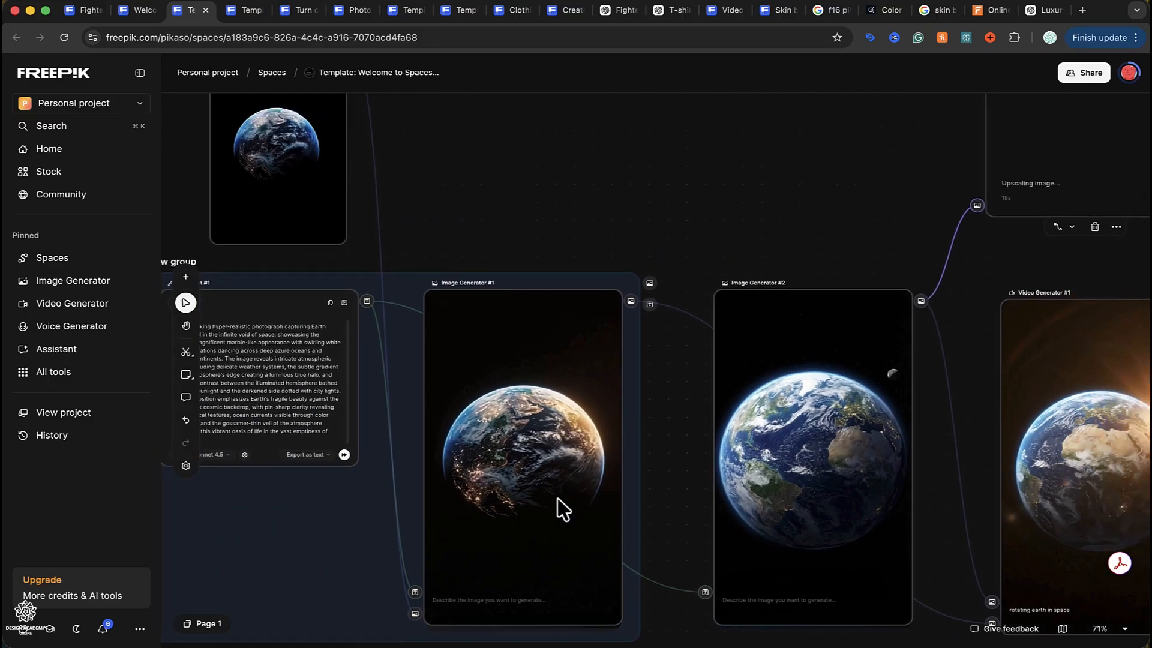
scroll(618, 309, "left", 10)
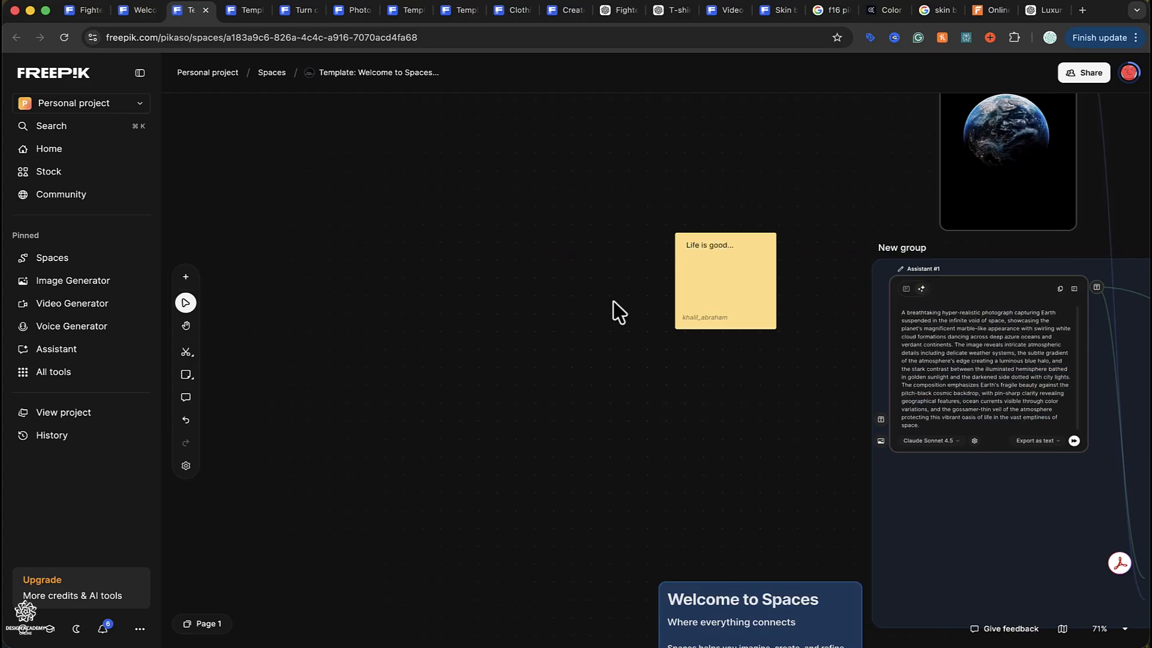
scroll(617, 308, "down", 8)
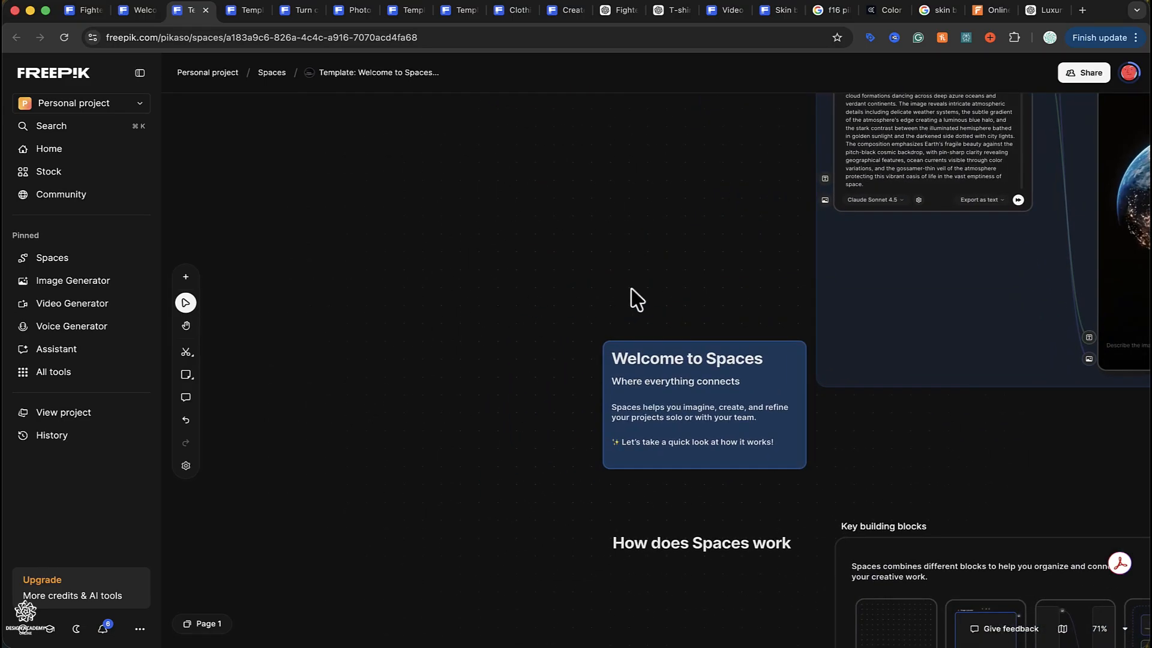
scroll(636, 299, "up", 10)
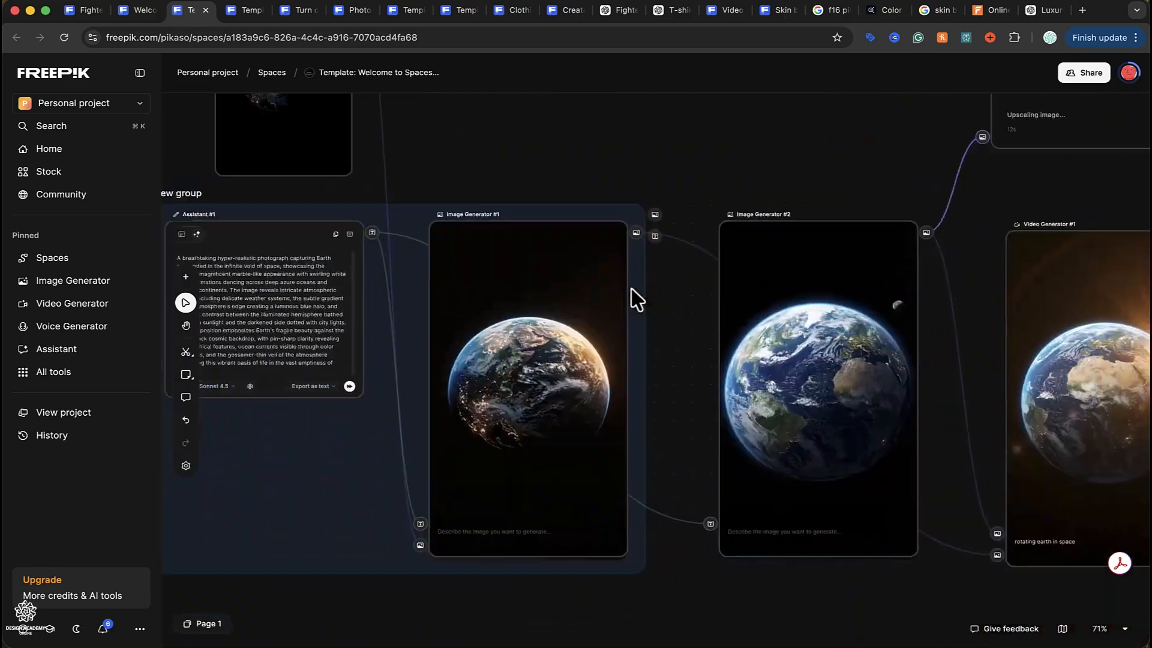
scroll(636, 298, "right", 3)
scroll(636, 298, "up", 3)
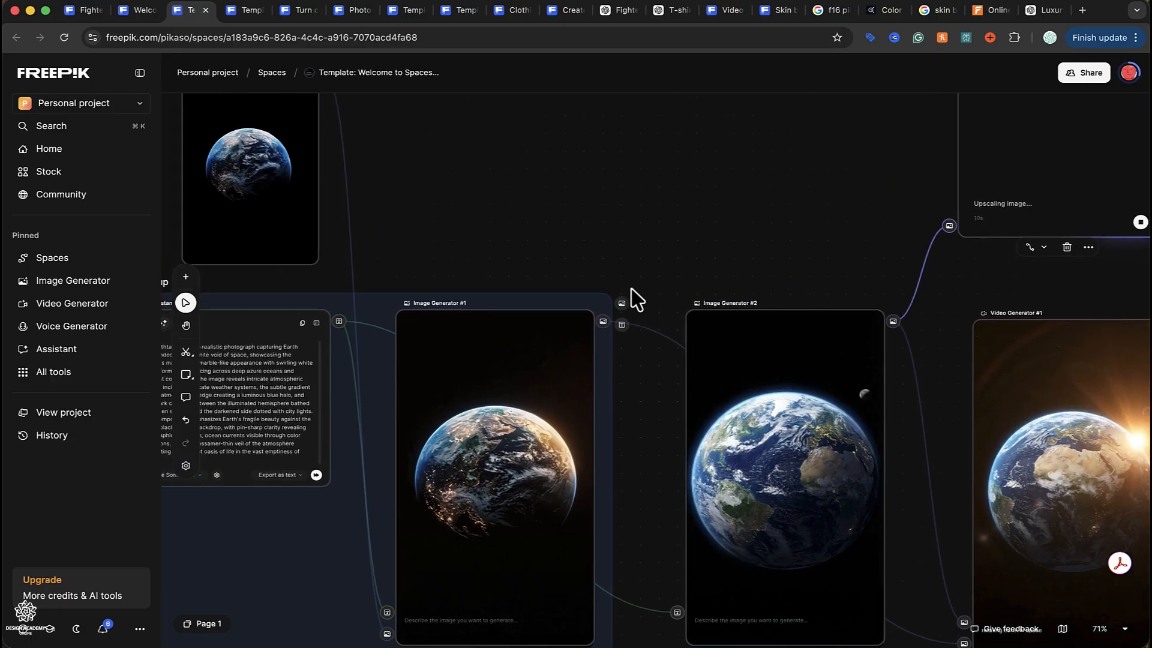
scroll(636, 298, "down", 4)
scroll(636, 298, "right", 8)
scroll(636, 298, "up", 1)
scroll(636, 298, "right", 2)
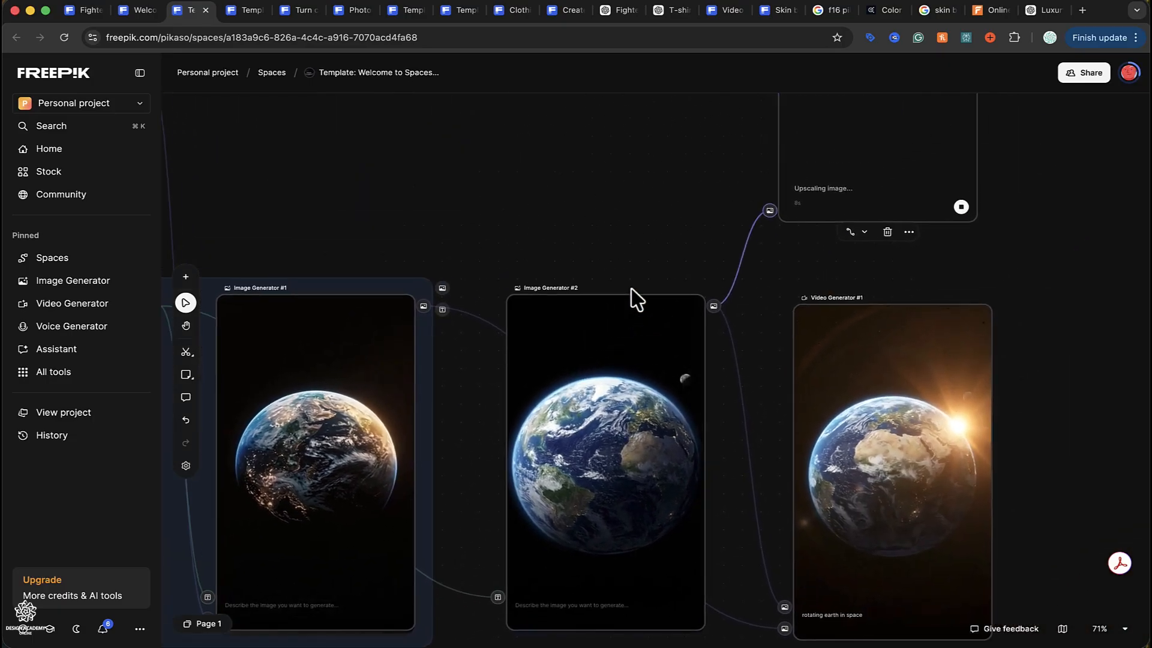
scroll(636, 298, "up", 7)
scroll(636, 299, "left", 5)
scroll(636, 298, "right", 9)
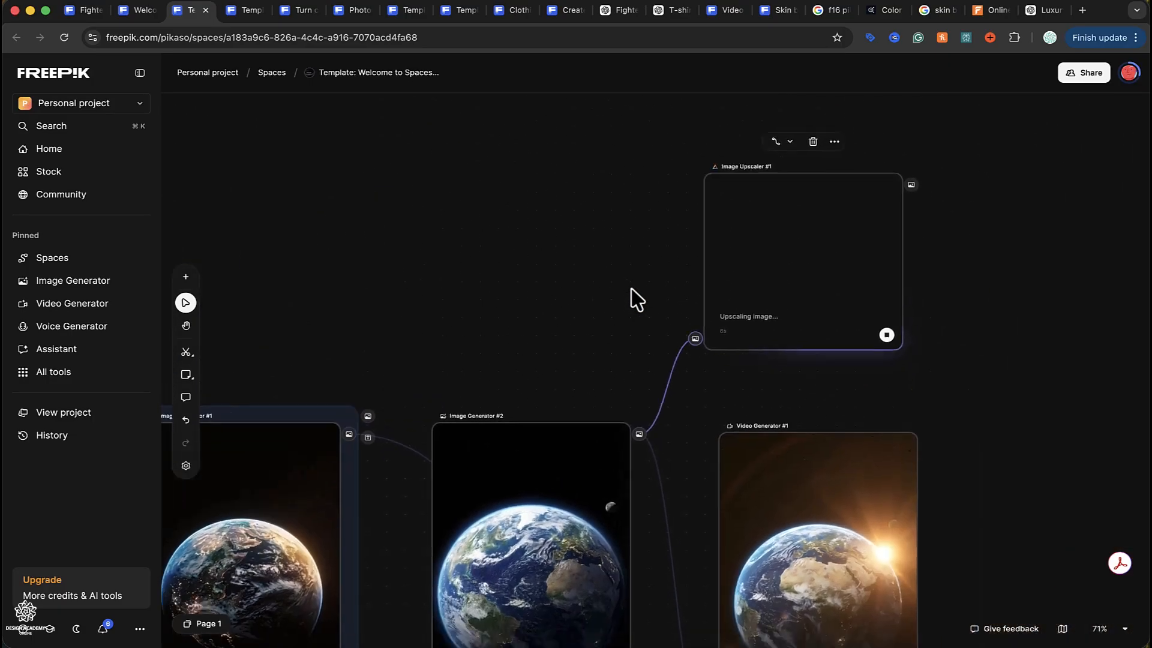
scroll(636, 298, "left", 18)
scroll(636, 298, "down", 8)
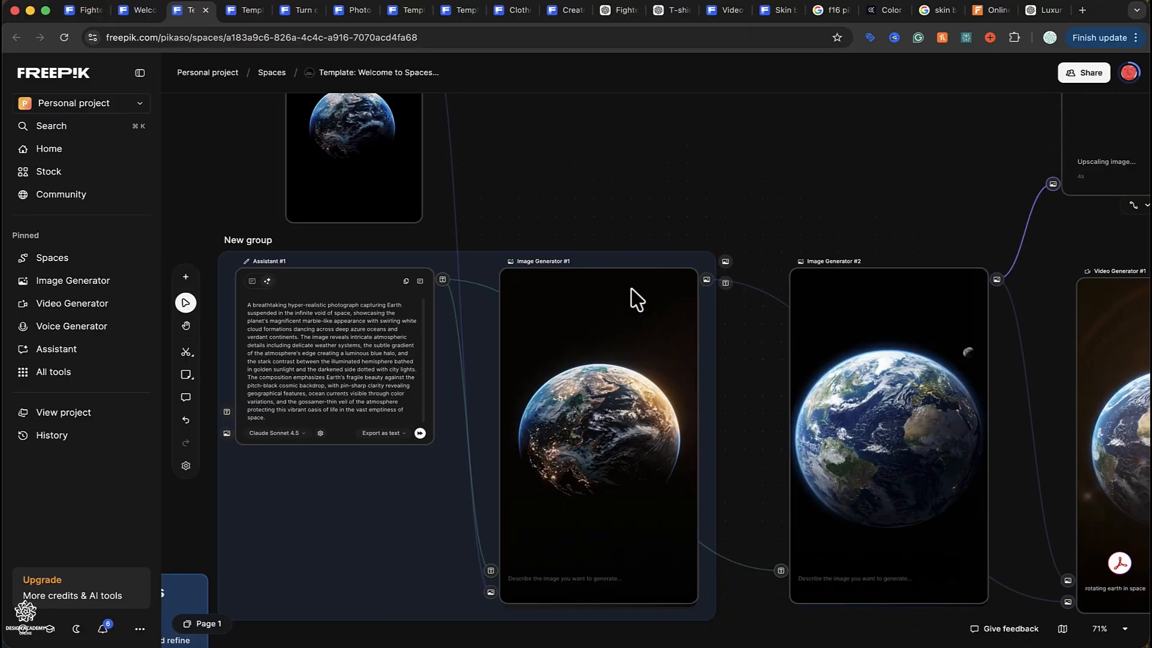
scroll(636, 298, "up", 5)
scroll(636, 298, "down", 8)
scroll(635, 298, "up", 10)
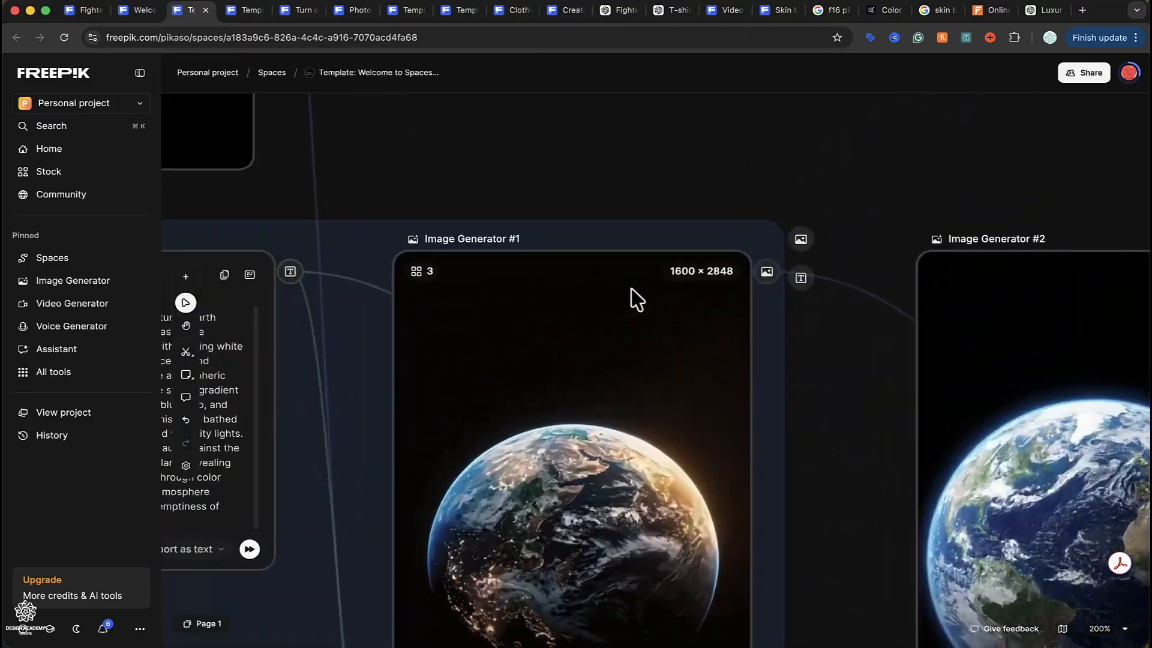
scroll(636, 298, "down", 8)
scroll(636, 298, "up", 4)
scroll(636, 298, "down", 3)
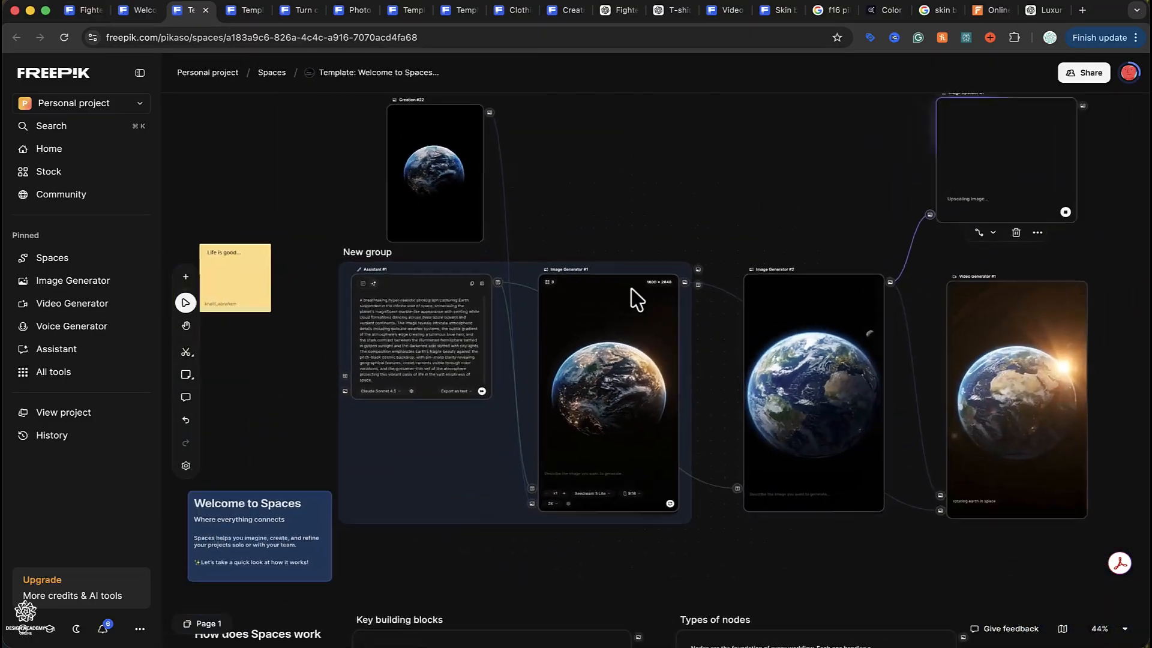
scroll(636, 299, "up", 3)
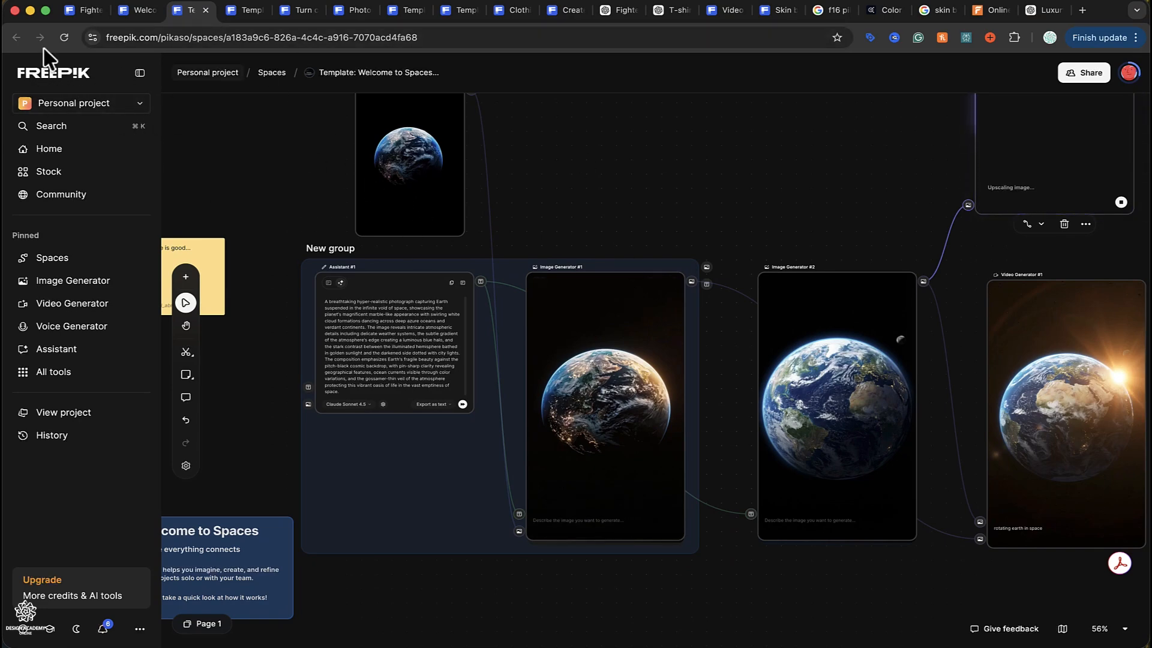
scroll(646, 316, "left", 5)
scroll(645, 316, "up", 2)
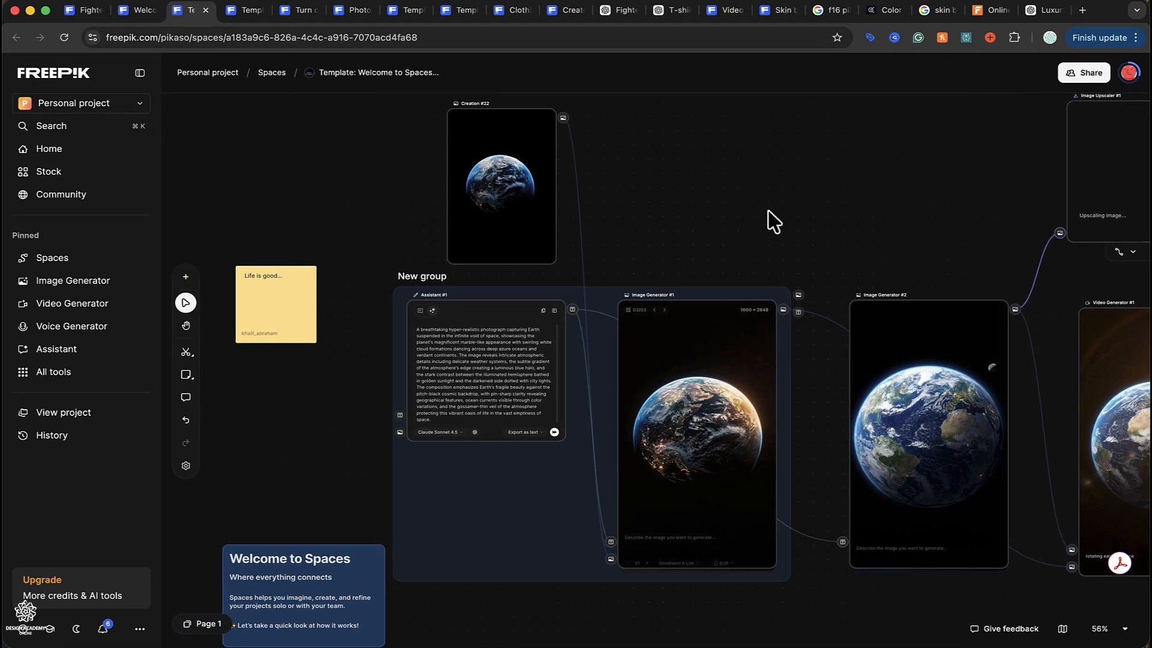
scroll(804, 219, "right", 5)
scroll(805, 219, "up", 3)
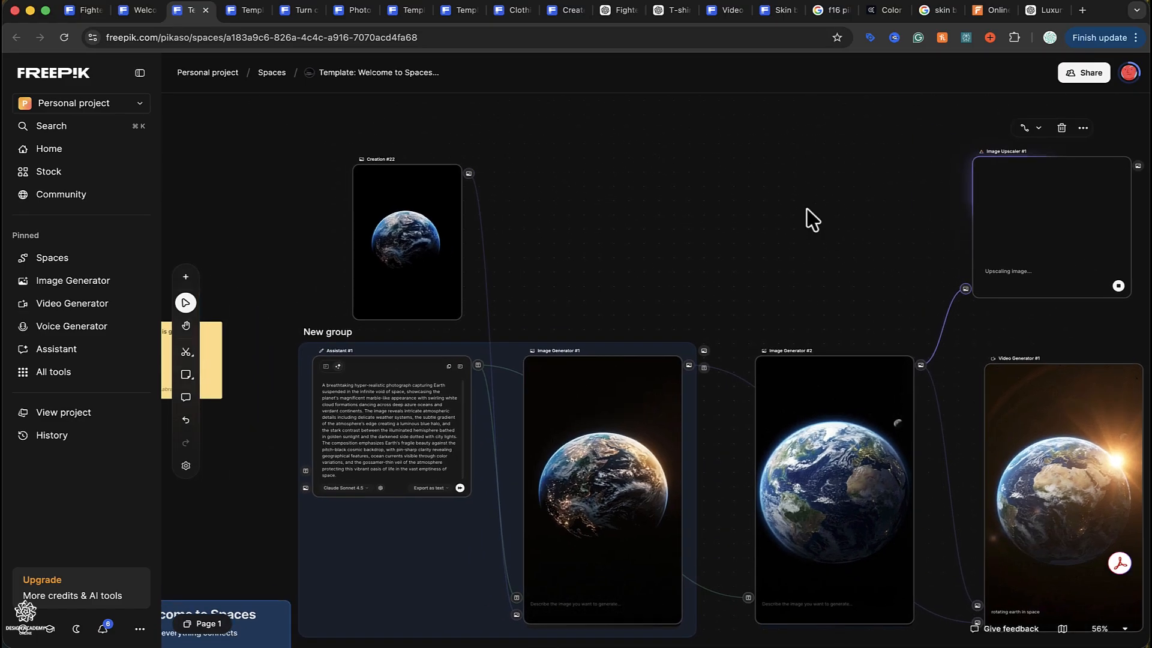
- Duplicate the Creation #22 image node, try moving the copy above Image Generator #1, and undo the move
left_click(452, 255)
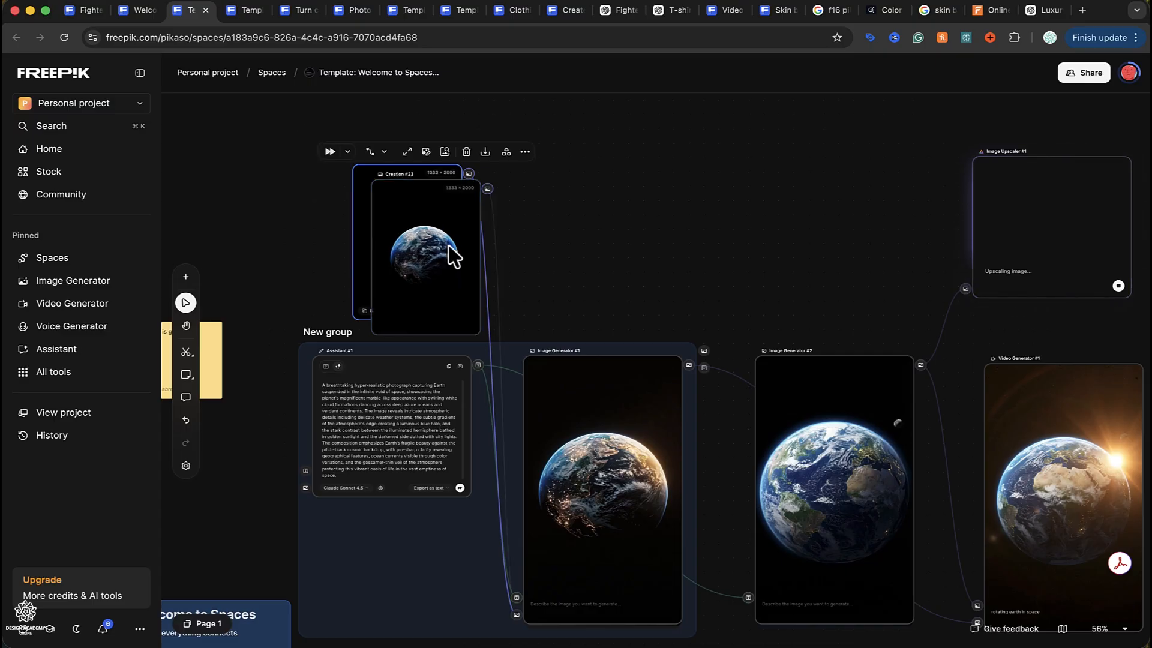
left_click_drag(450, 252, 591, 203)
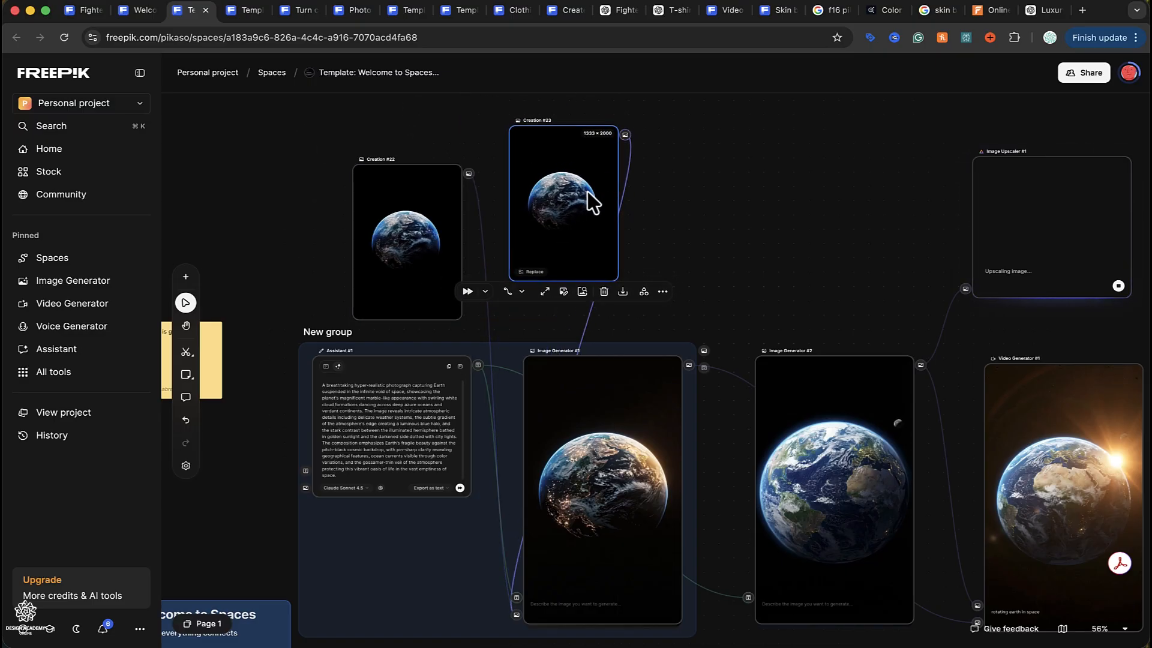
key("super+z")
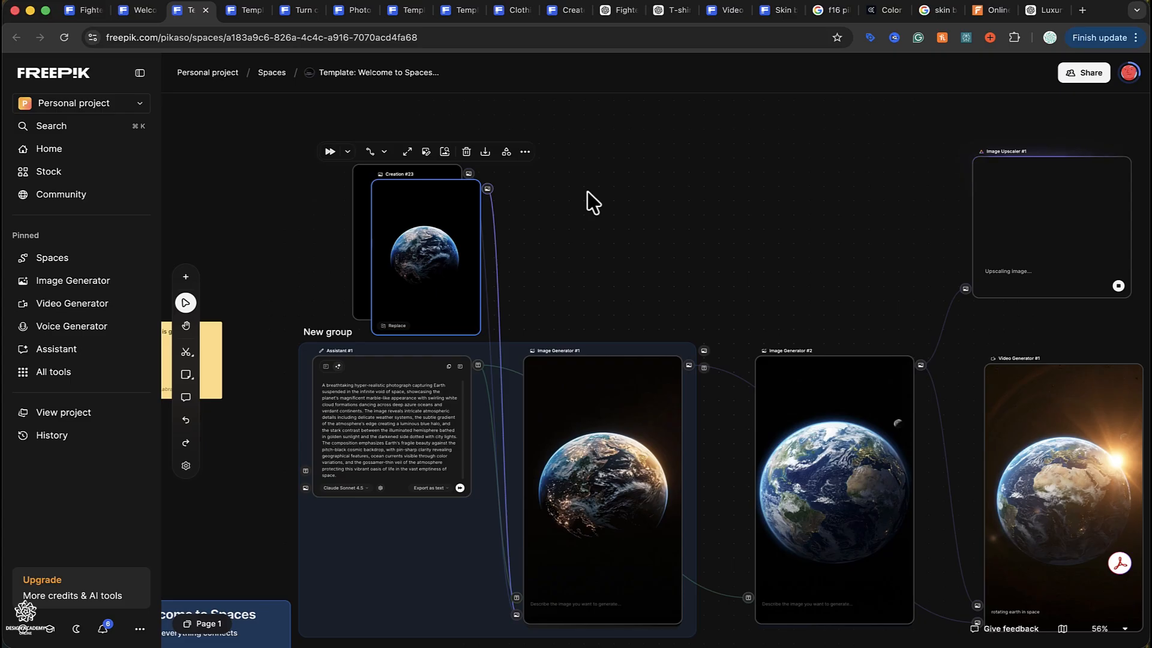
- Open the list of node types that can be connected to the duplicated Earth image node
left_click(384, 152)
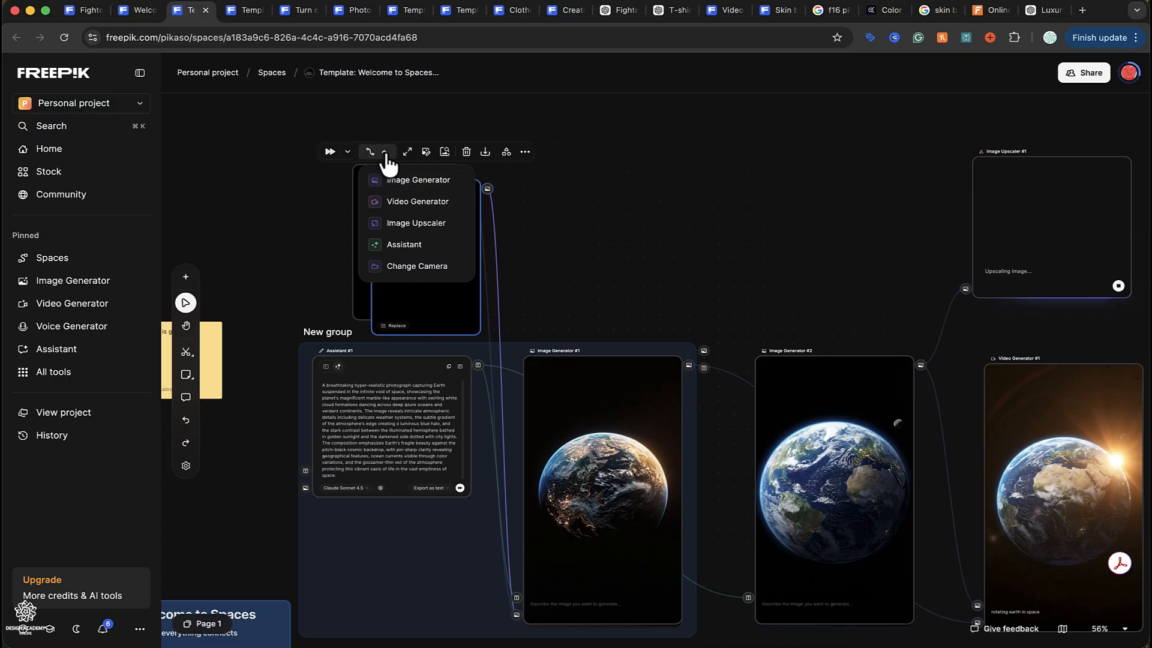
- View the Creation #23 Earth image in the full-size preview and close it
left_click(384, 154)
left_click(407, 153)
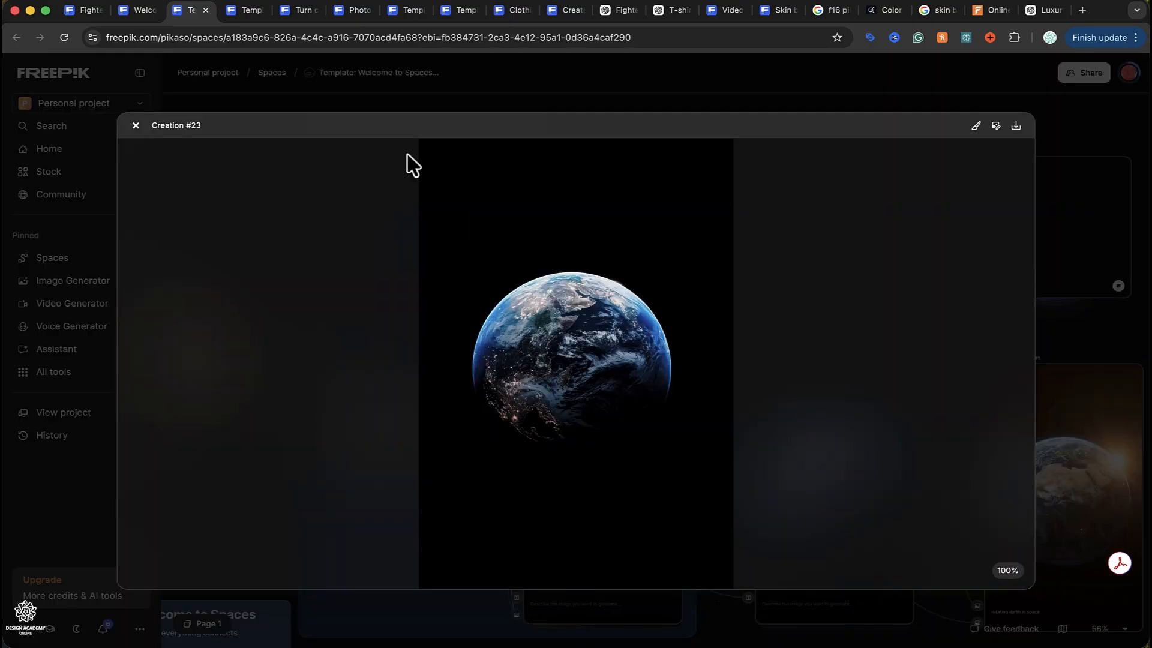
left_click(135, 127)
left_click(432, 240)
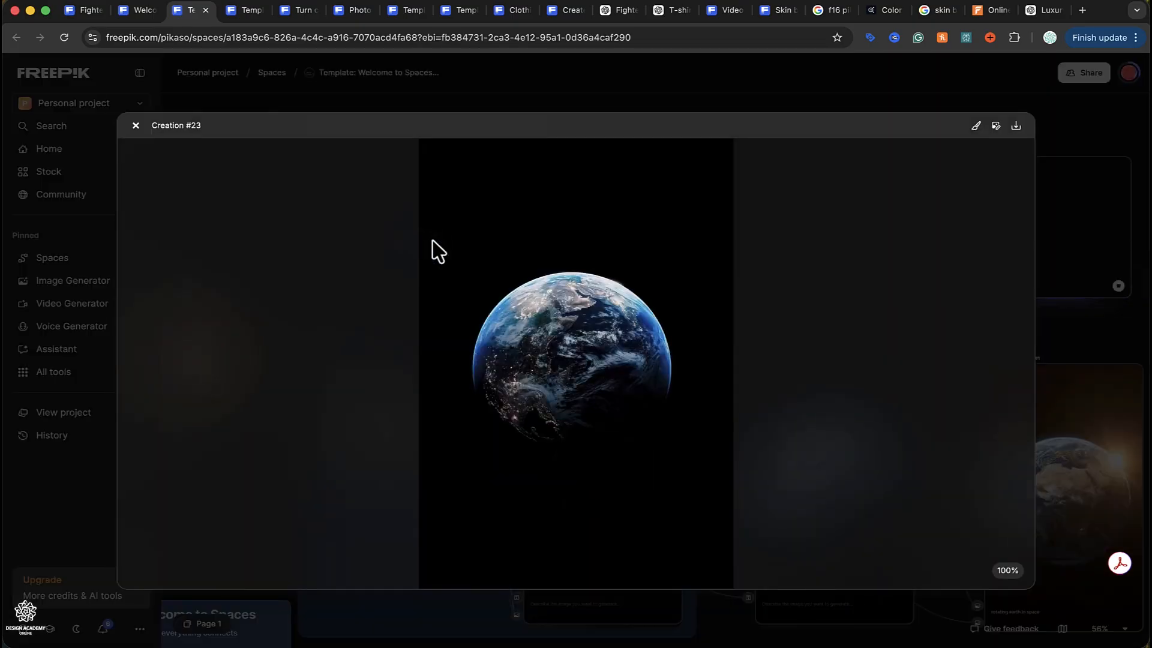
left_click(136, 126)
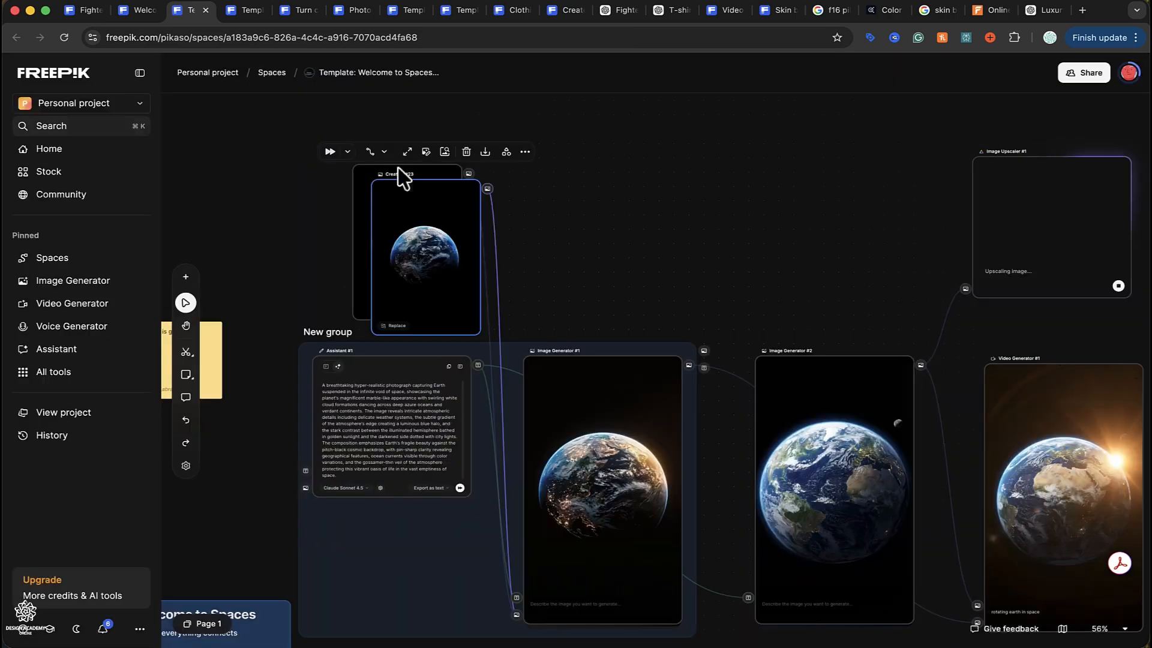
- Open Creation #23 in the Image Editor, look through the expand, Change Camera and Relight tools, and return to the canvas
left_click(427, 152)
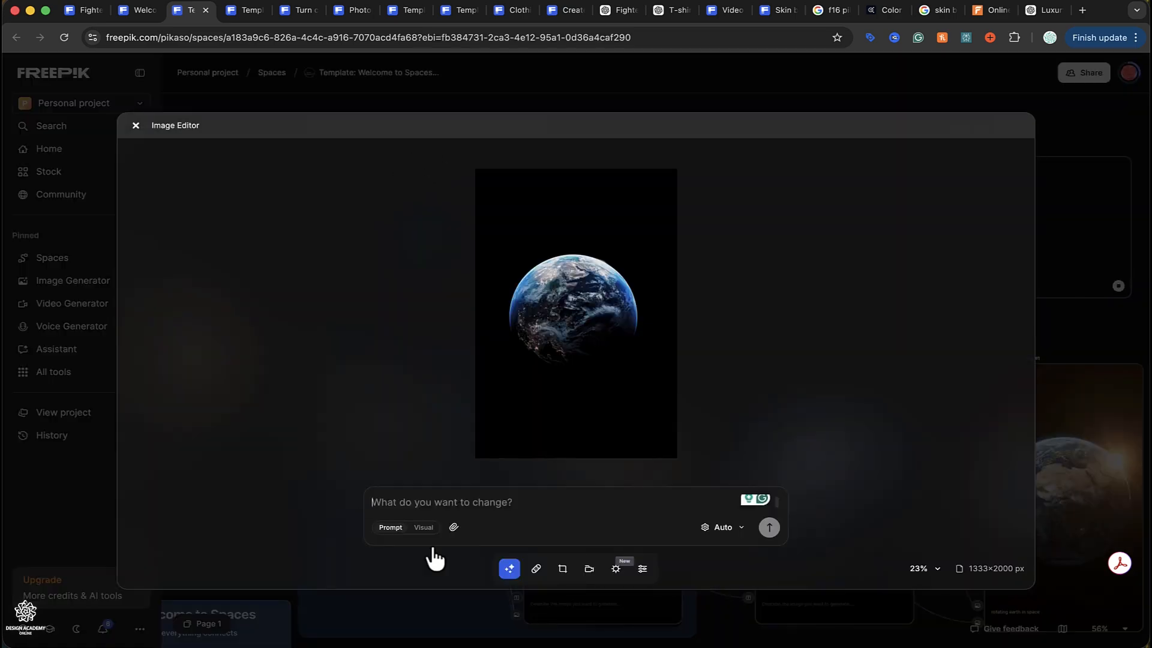
left_click(536, 569)
left_click(561, 569)
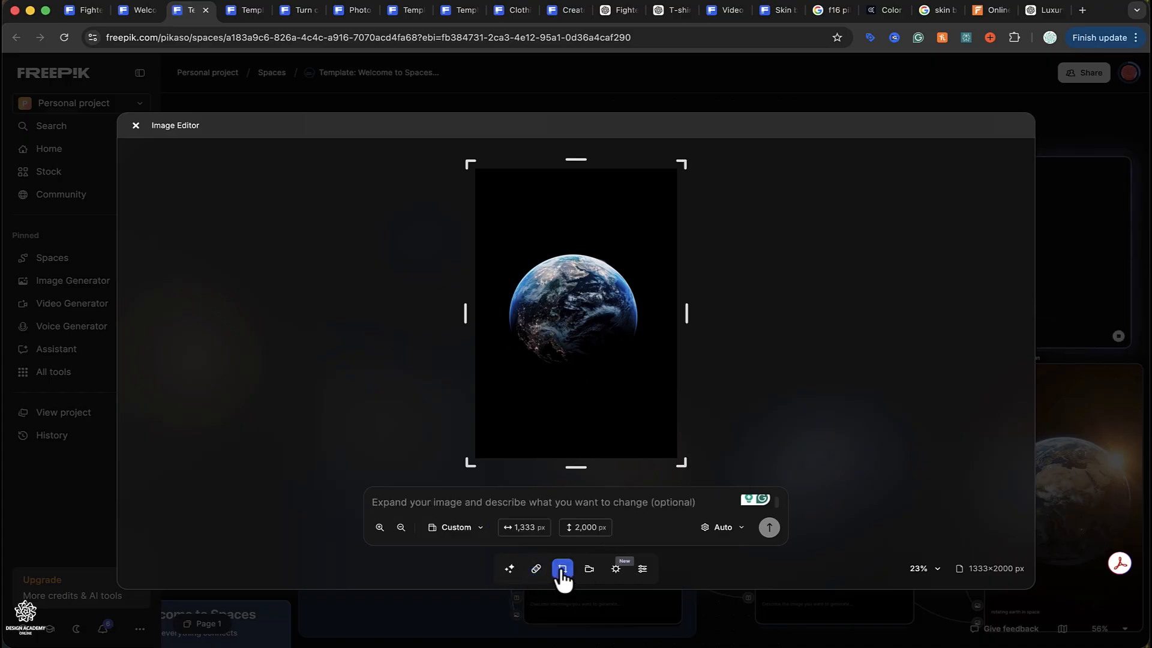
left_click(587, 577)
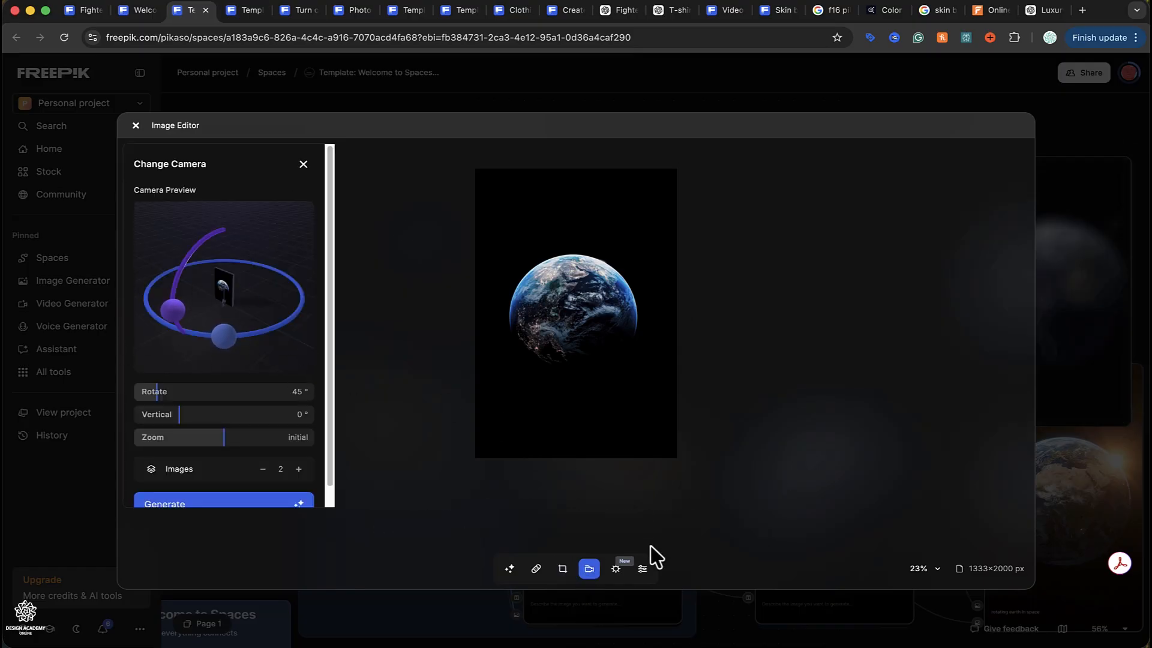
left_click(617, 573)
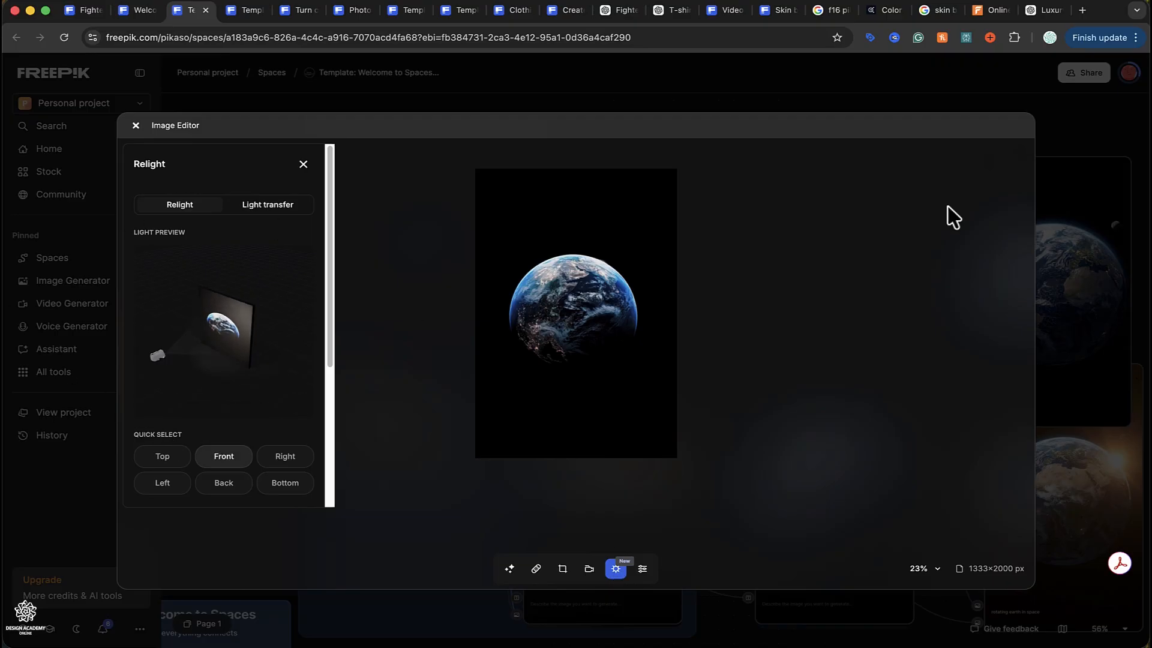
left_click(133, 126)
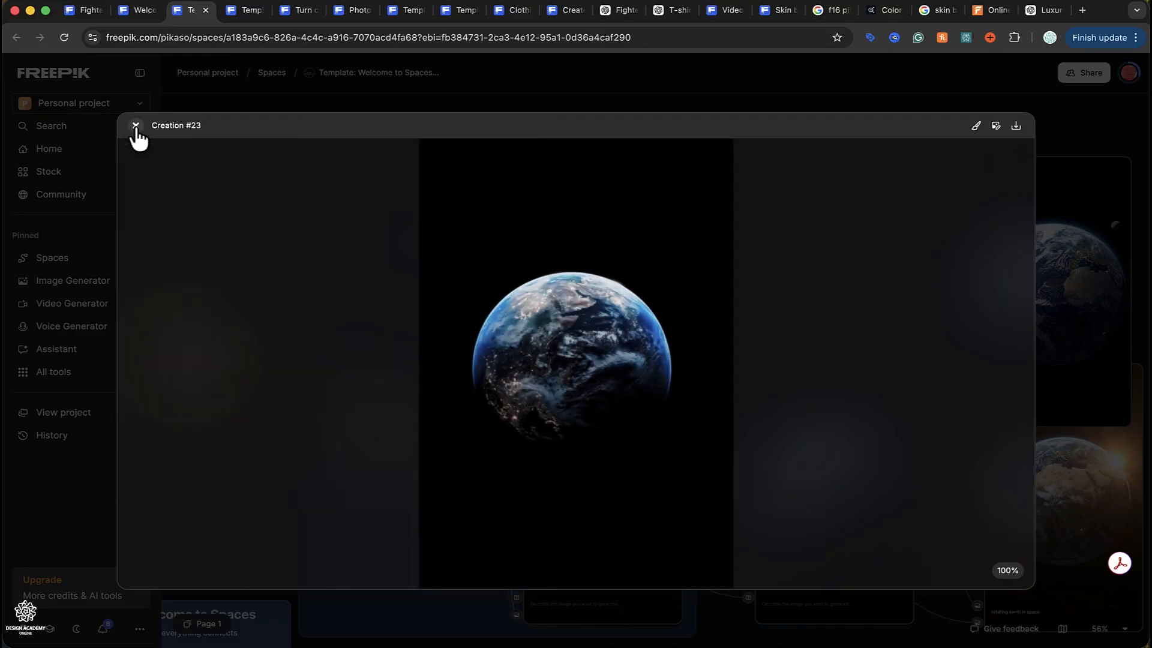
left_click(133, 126)
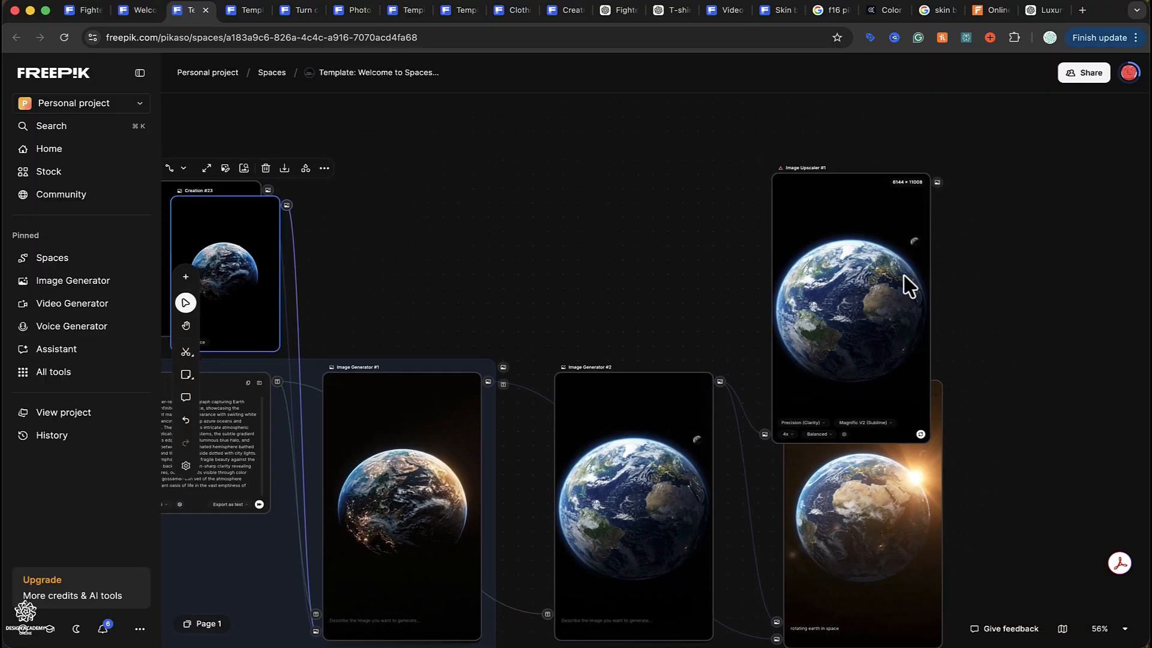
- Move the Image Upscaler #1 node up clear of Video Generator #1 and check the resolution of Image Generator #2
left_click_drag(905, 282, 894, 201)
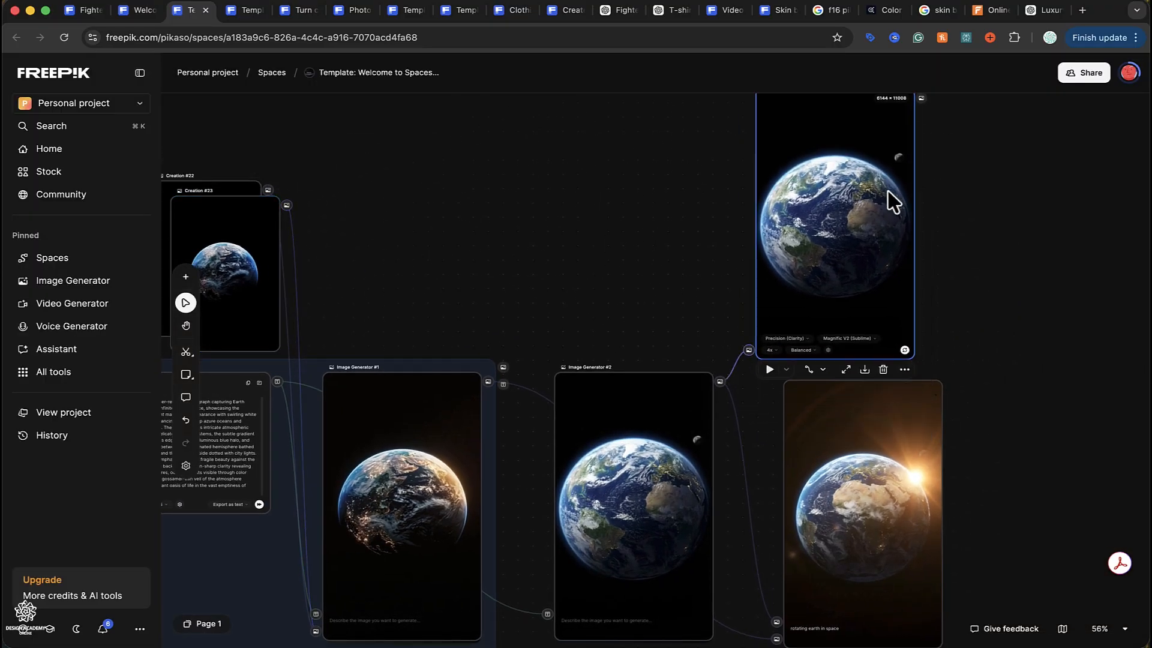
left_click(671, 444)
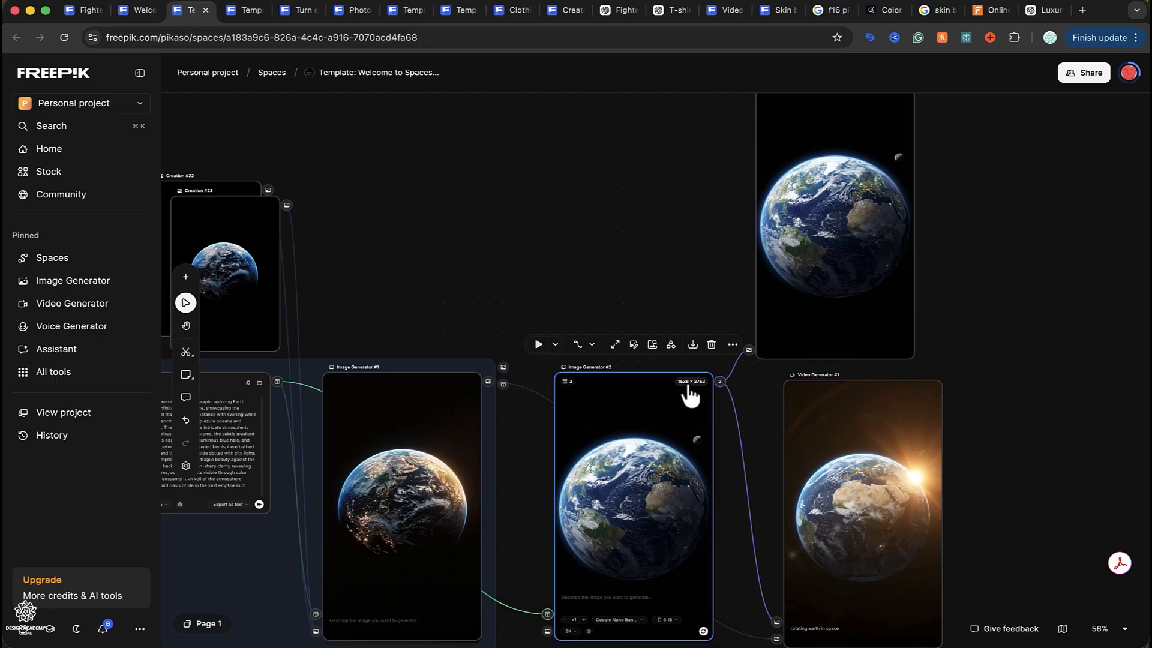
left_click(829, 199)
- Compare Image Generator #2 with the upscaled image, viewing Image Upscaler #1 in the full-size preview
scroll(830, 198, "up", 2)
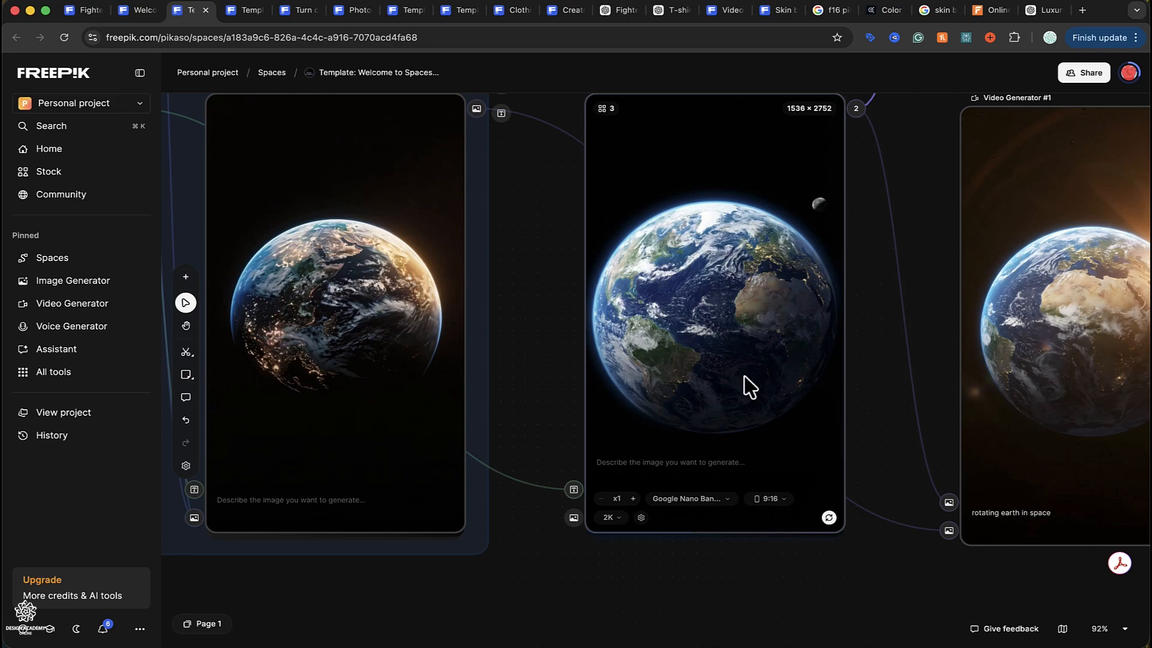
left_click(745, 377)
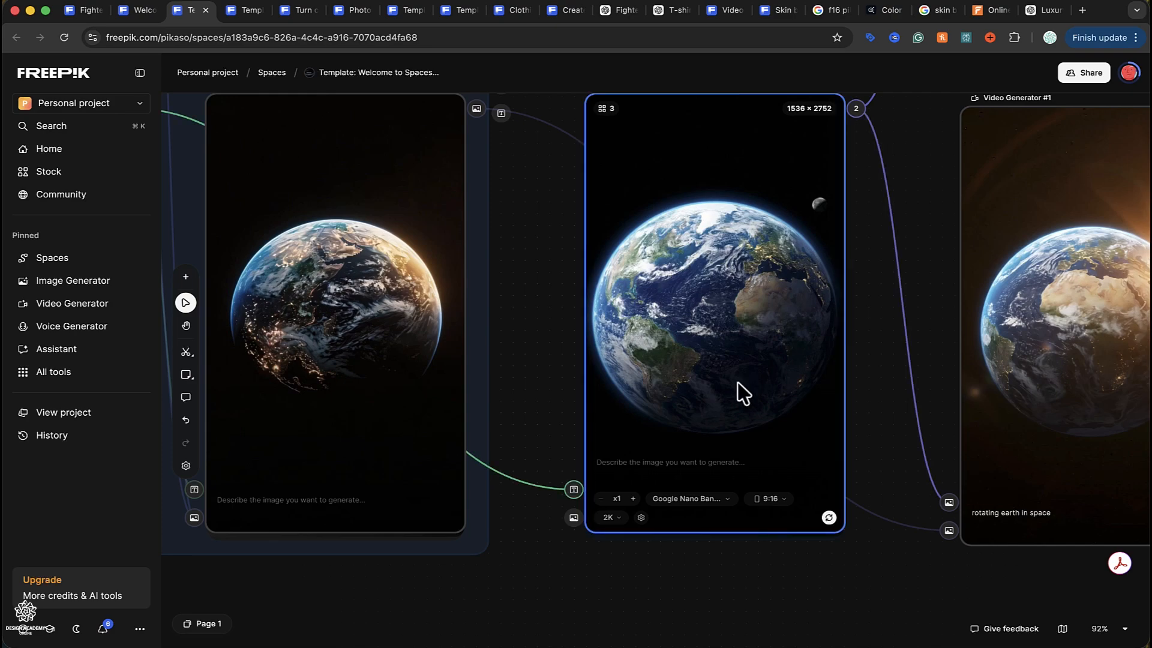
scroll(630, 507, "up", 5)
scroll(630, 507, "right", 4)
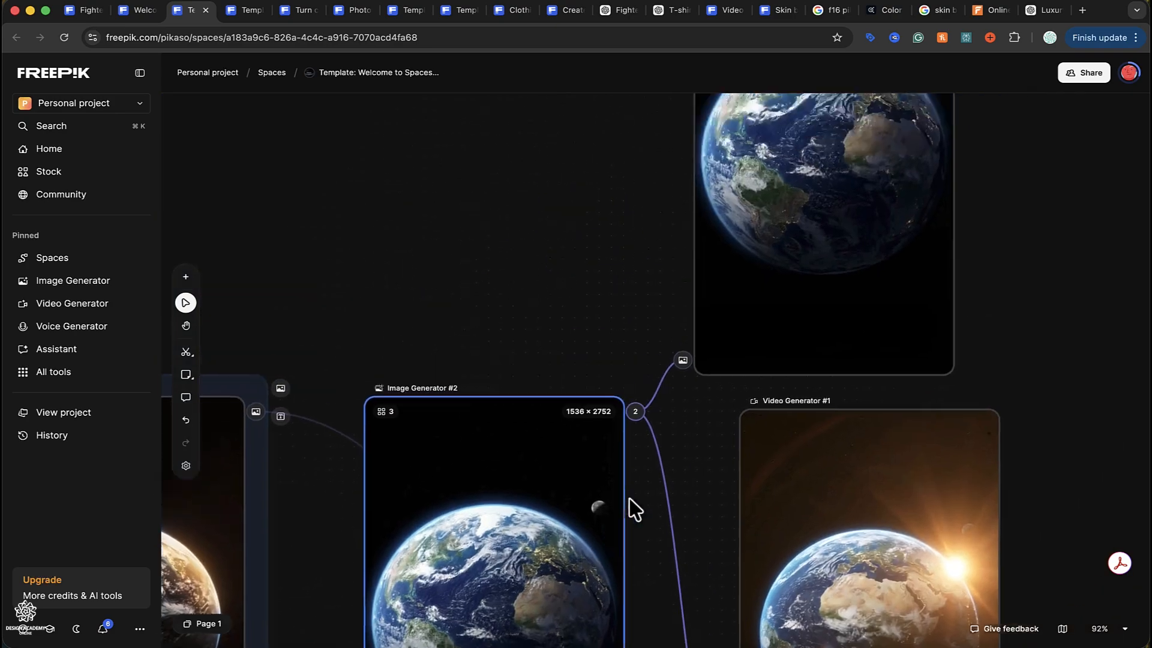
left_click(818, 255)
double_click(822, 264)
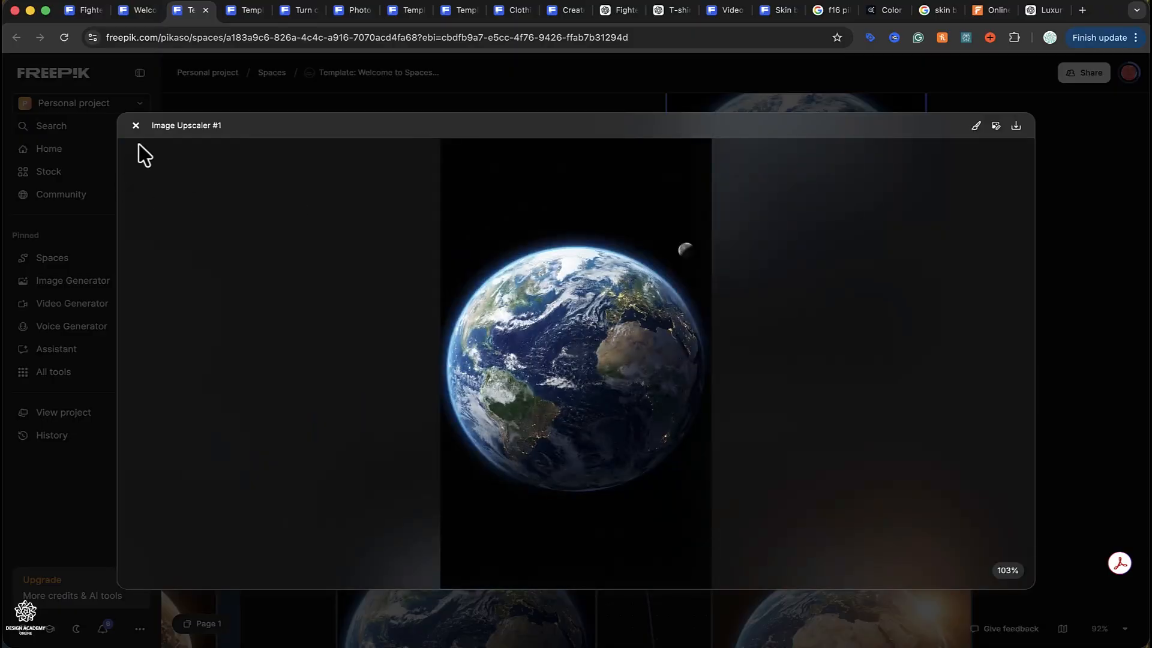
left_click(137, 126)
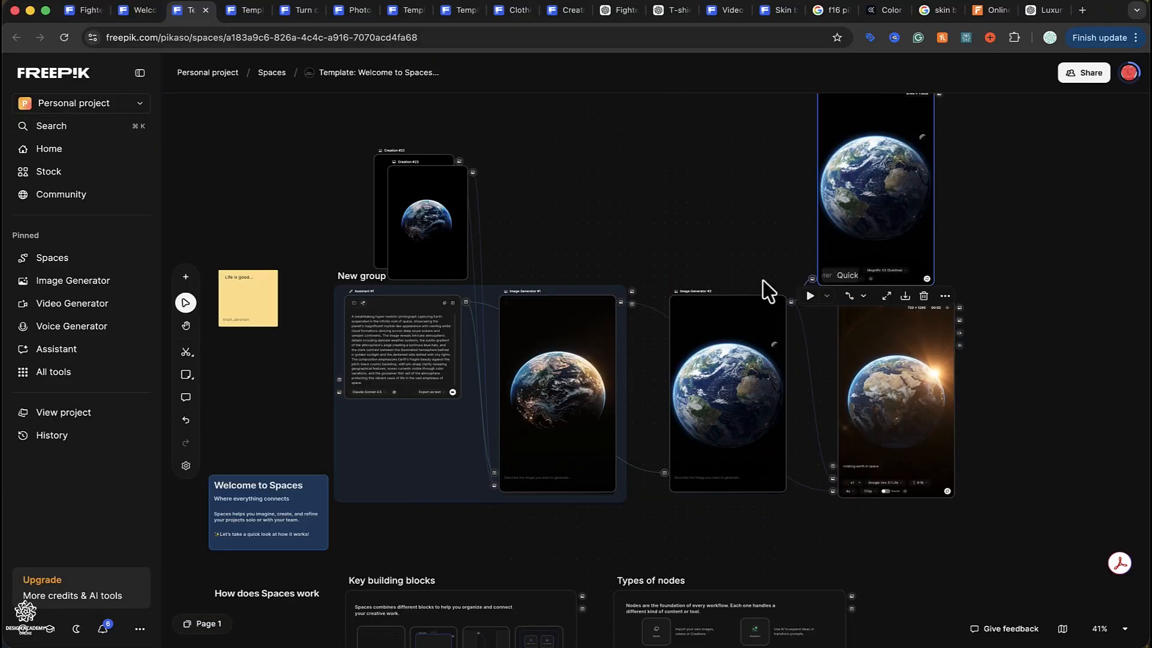
- Shift the Image Upscaler #1 node slightly farther above and away from Video Generator #1
scroll(760, 282, "up", 1)
scroll(761, 282, "left", 1)
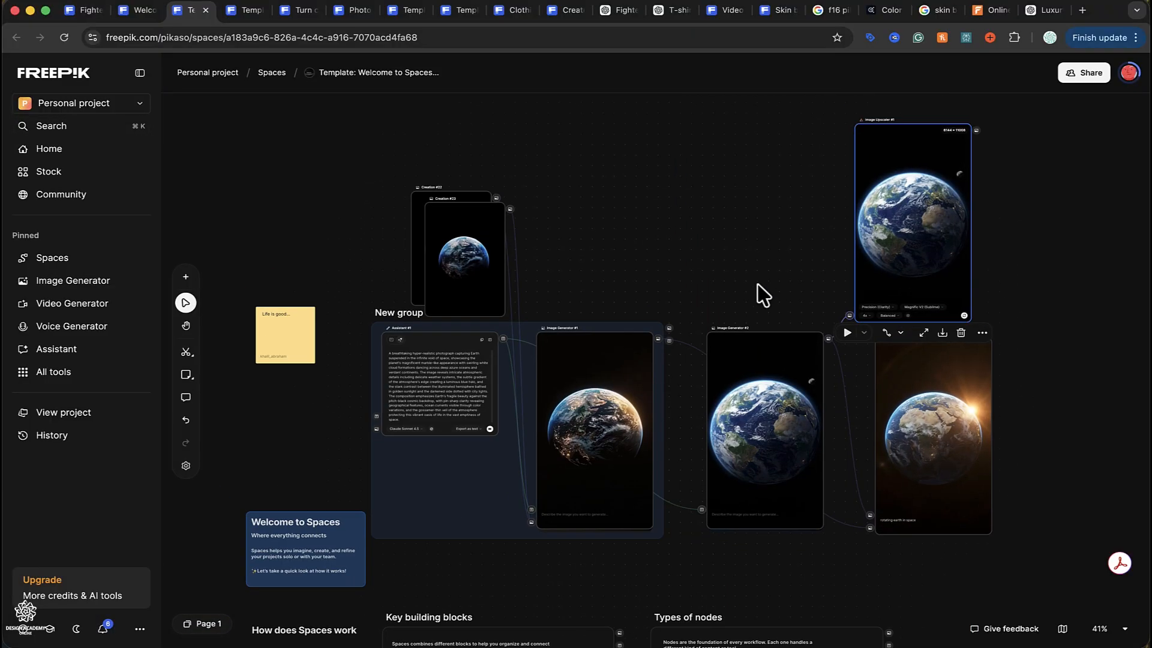
left_click_drag(903, 240, 873, 217)
- Pull the Creation #23 node away from Creation #22 and delete it from the canvas
scroll(877, 225, "left", 2)
scroll(877, 225, "down", 1)
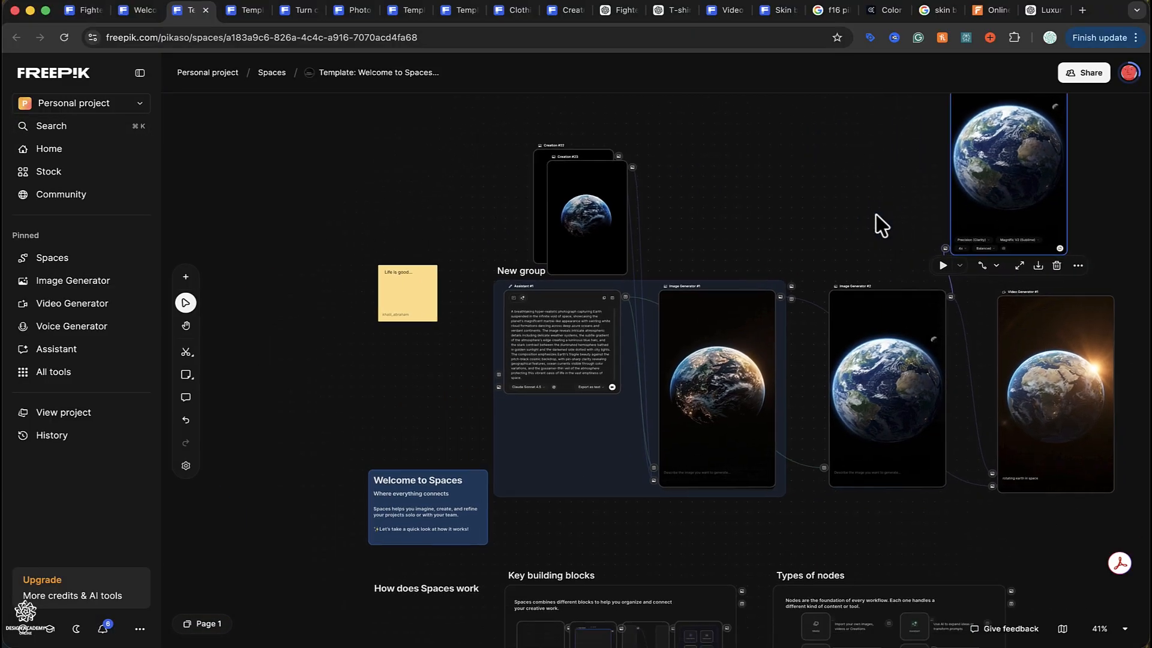
left_click_drag(597, 217, 689, 205)
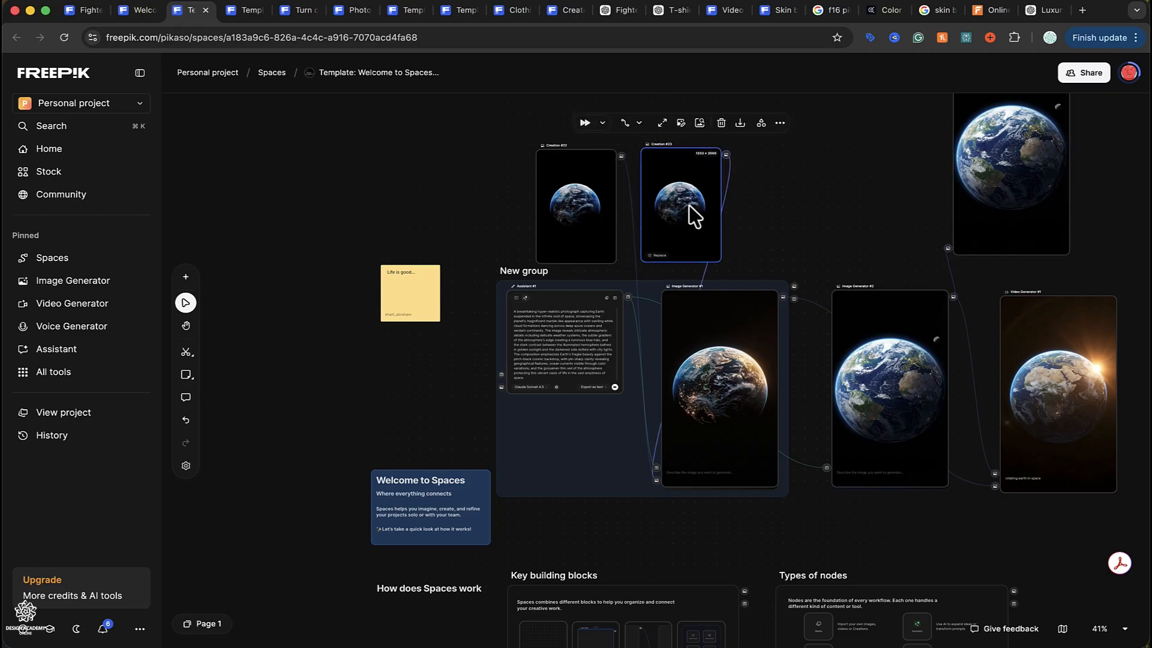
key("Delete")
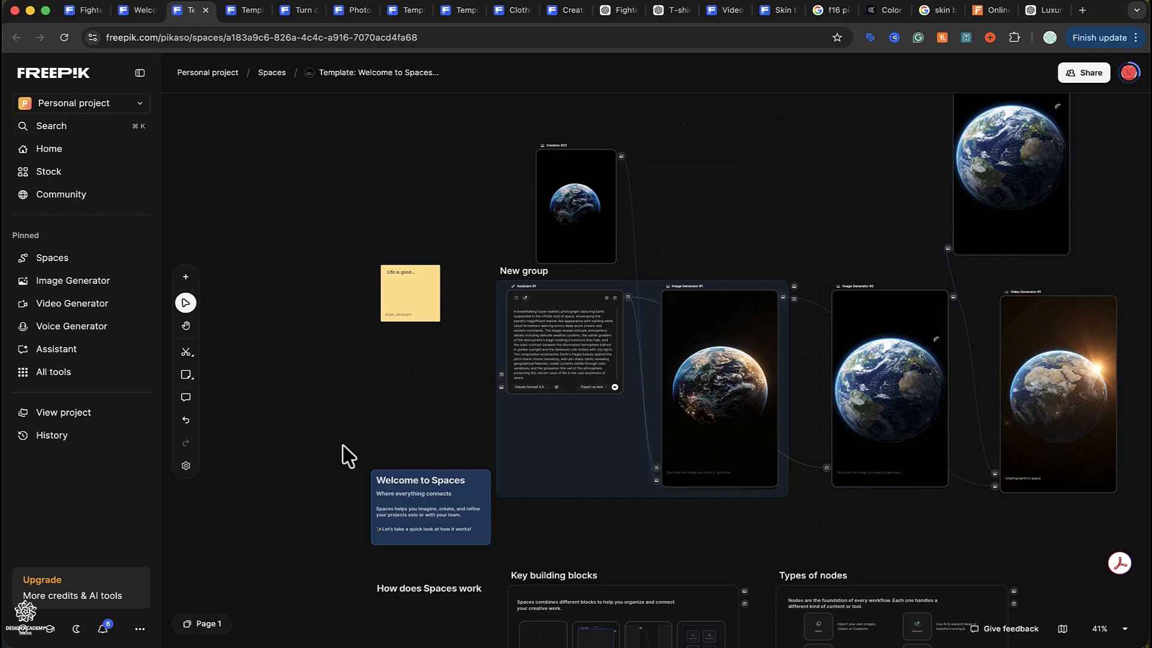
- Open the canvas settings and review the General options for helper lines, edge path type, media, navigation and execution
left_click(186, 466)
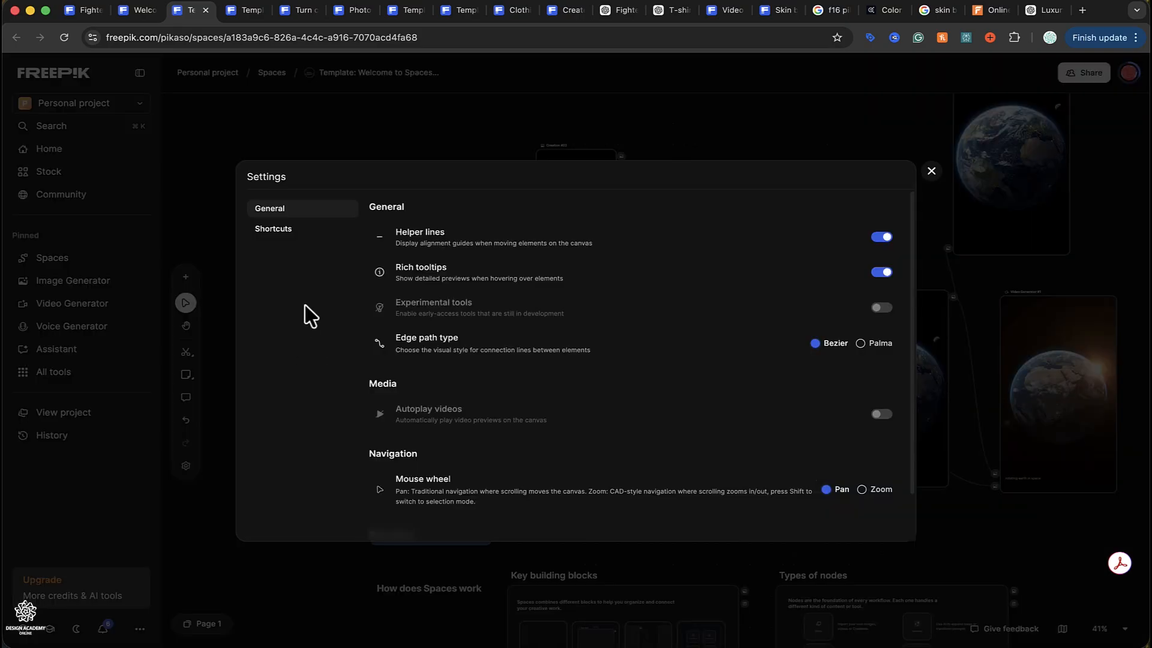
scroll(305, 305, "up", 3)
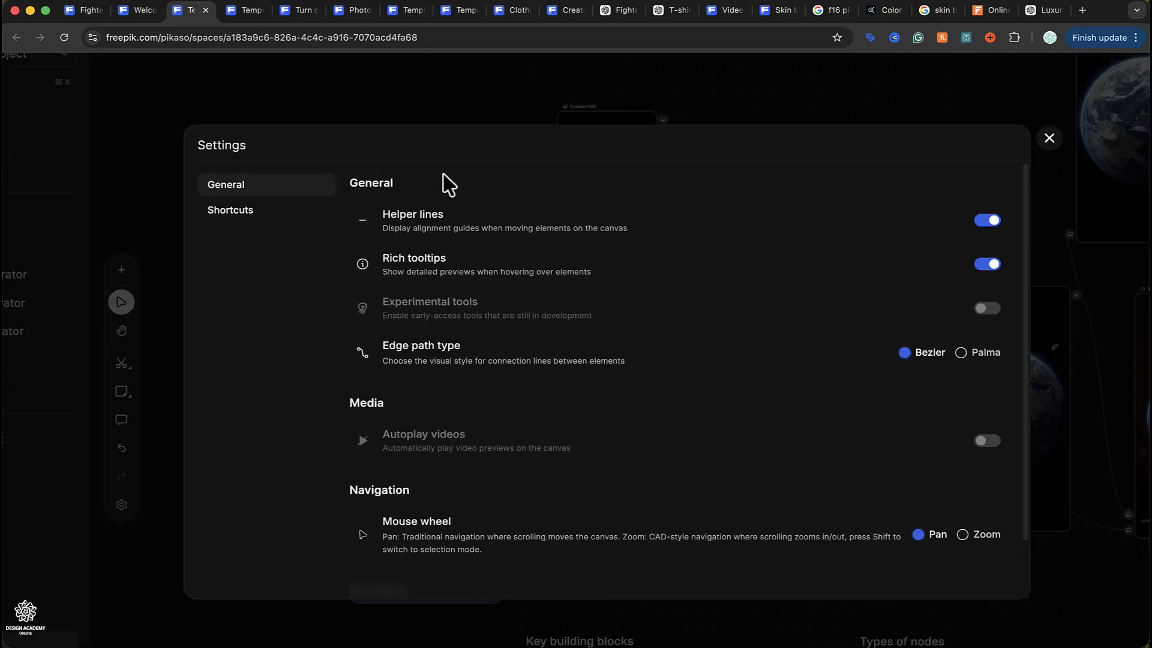
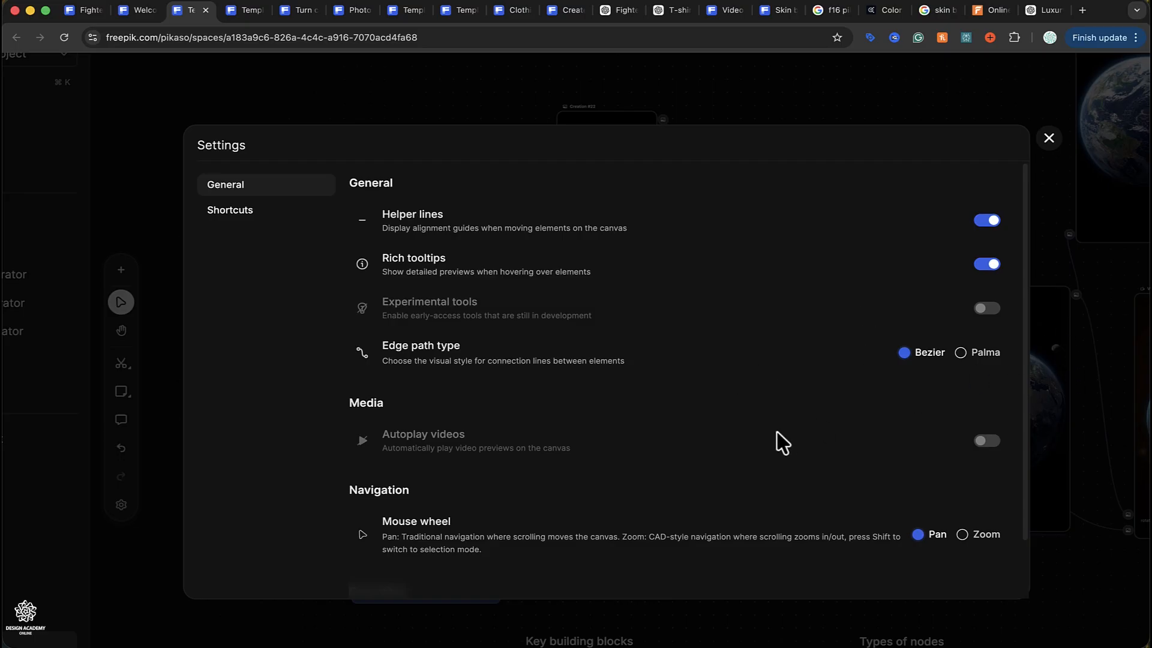
scroll(549, 558, "down", 1)
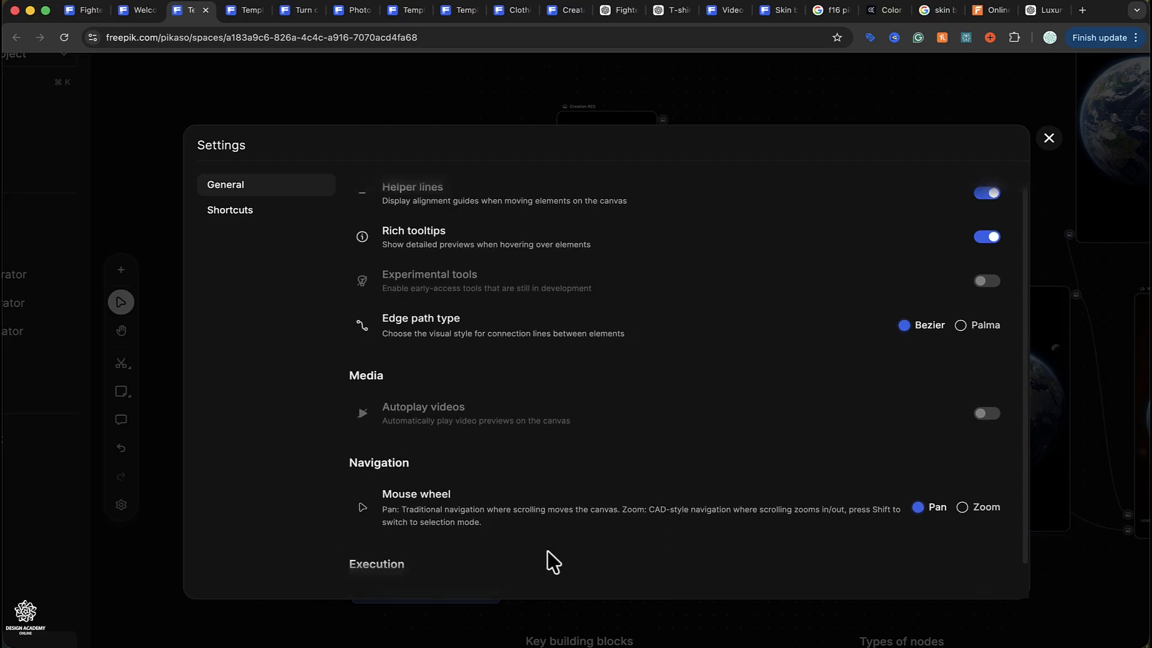
scroll(550, 561, "down", 2)
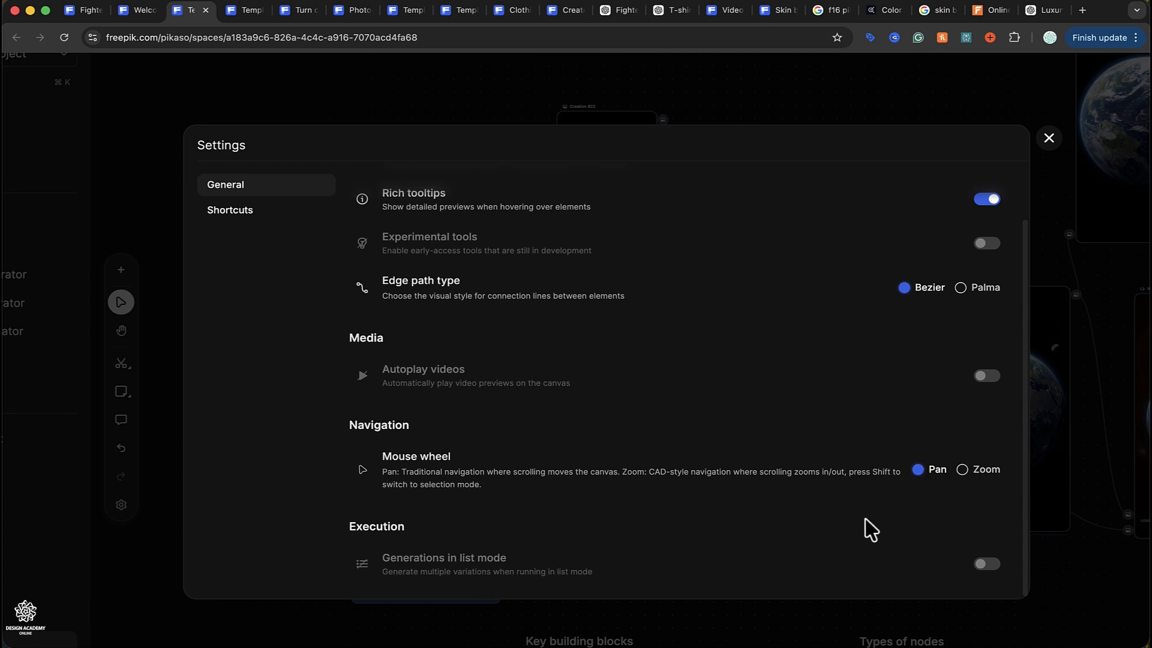
- Review the keyboard shortcuts listed under Basics, Control and Navigation + Board, and close the settings
left_click(231, 212)
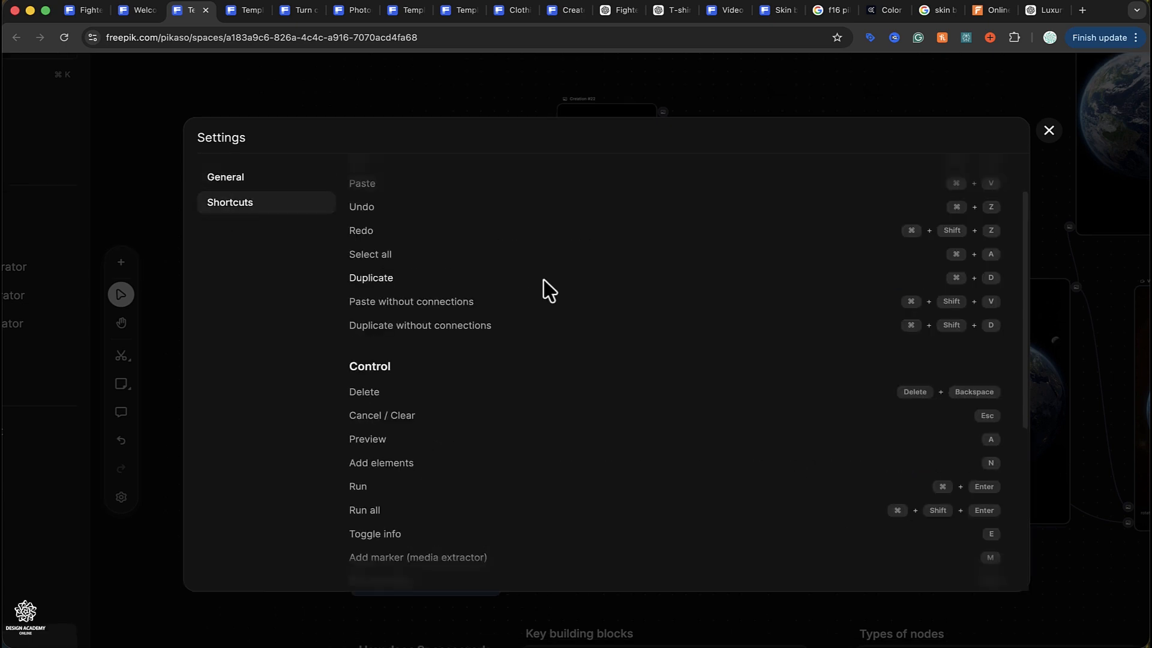
scroll(543, 290, "up", 2)
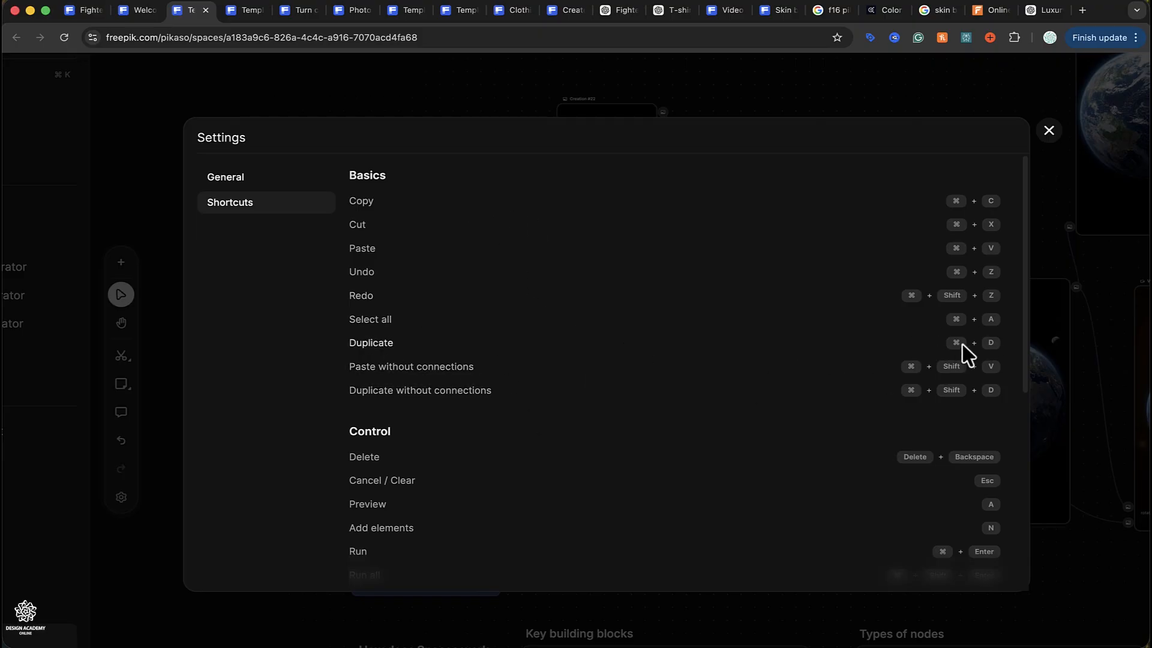
scroll(738, 407, "down", 3)
scroll(394, 237, "down", 4)
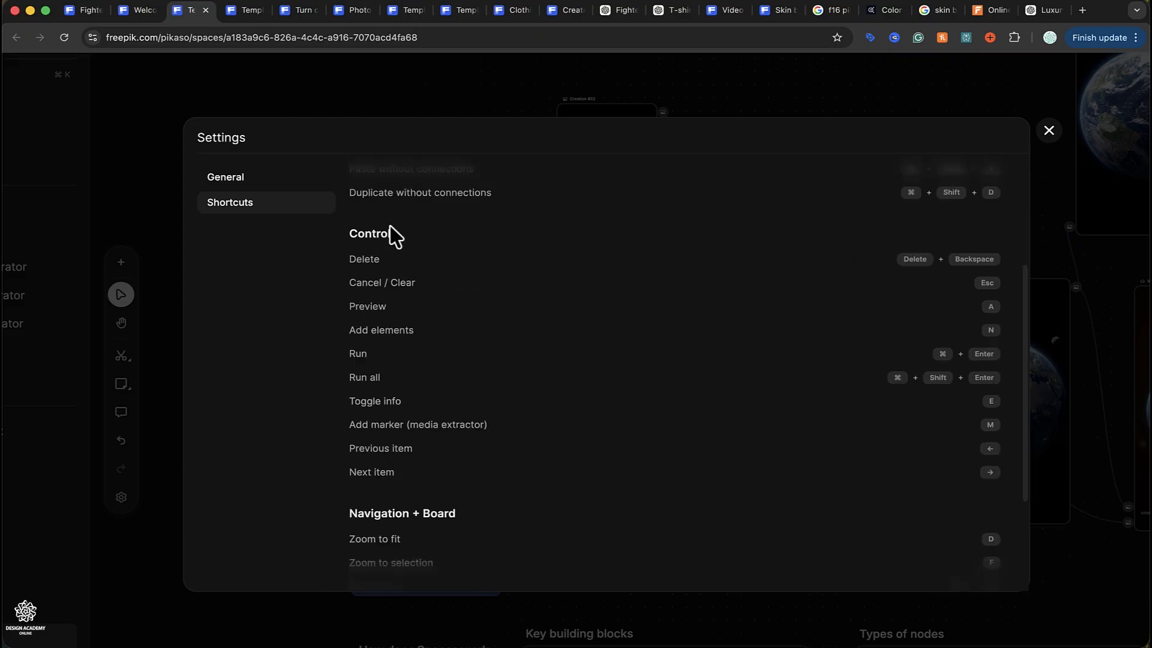
scroll(600, 467, "down", 2)
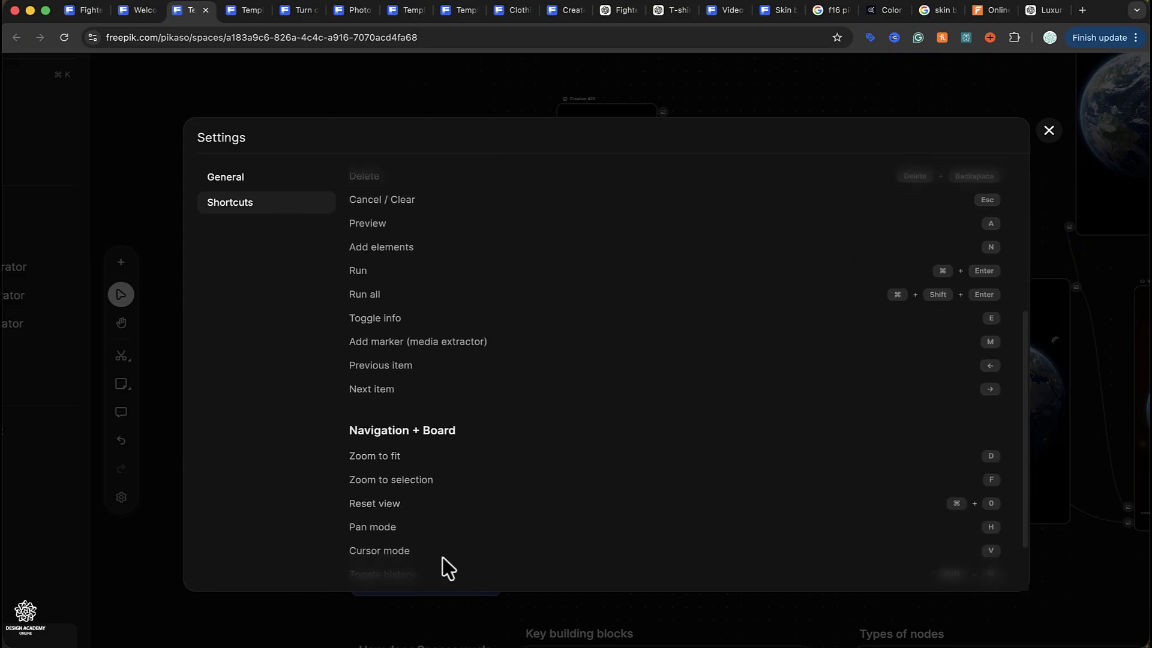
scroll(447, 507, "down", 3)
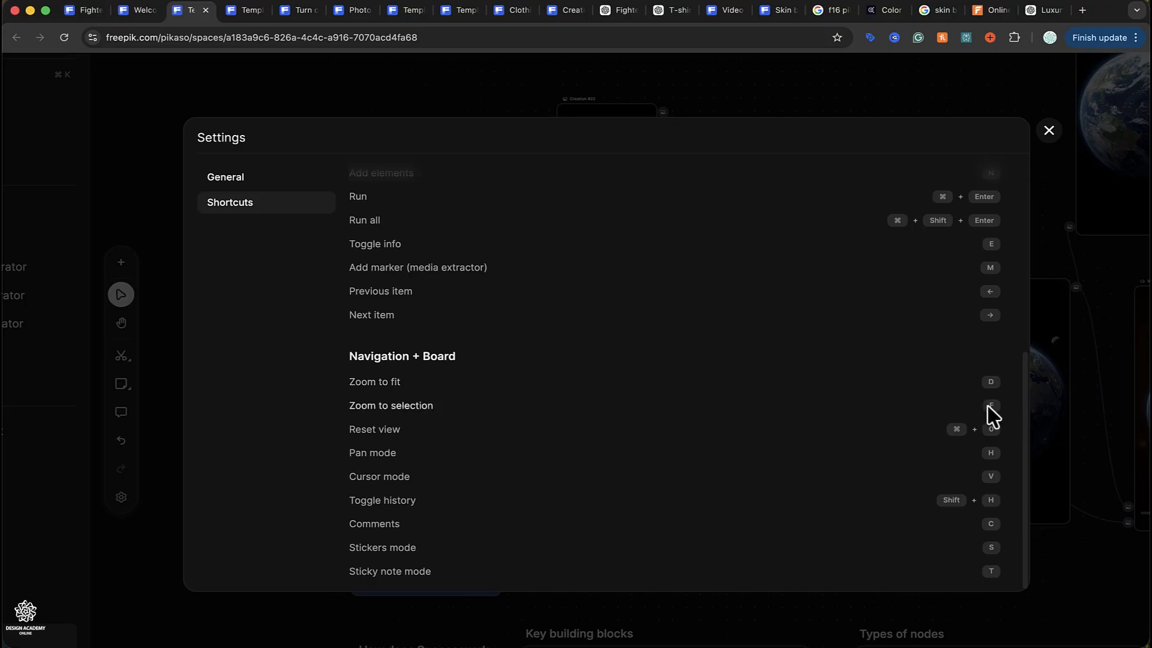
scroll(774, 486, "down", 1)
scroll(774, 486, "up", 2)
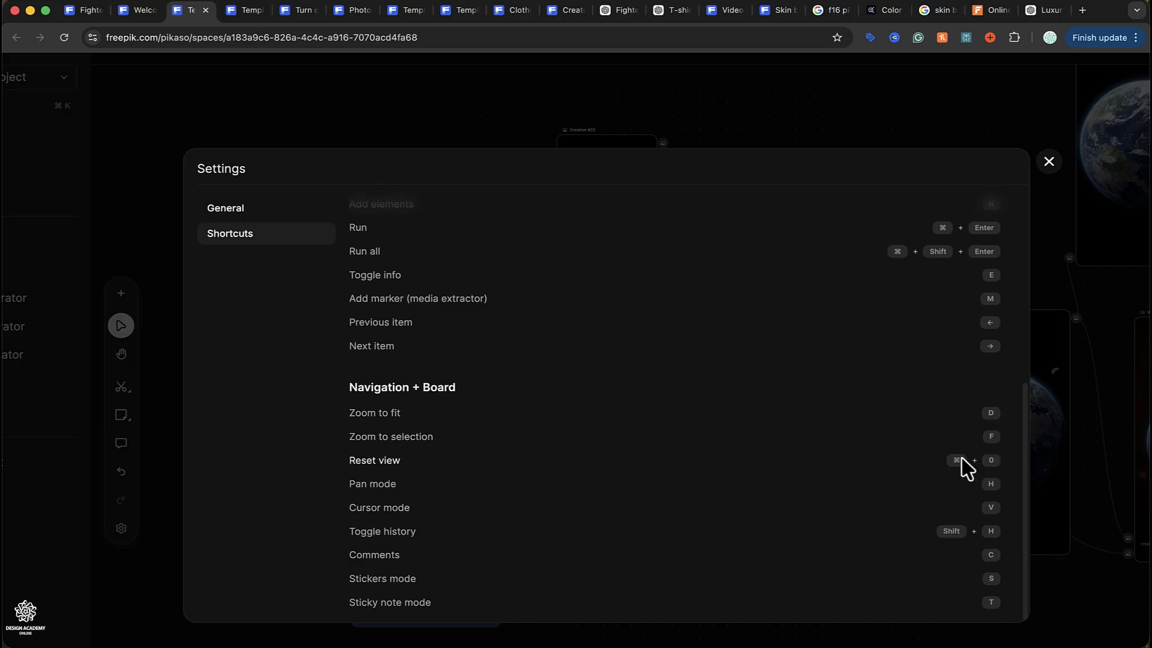
left_click(1049, 163)
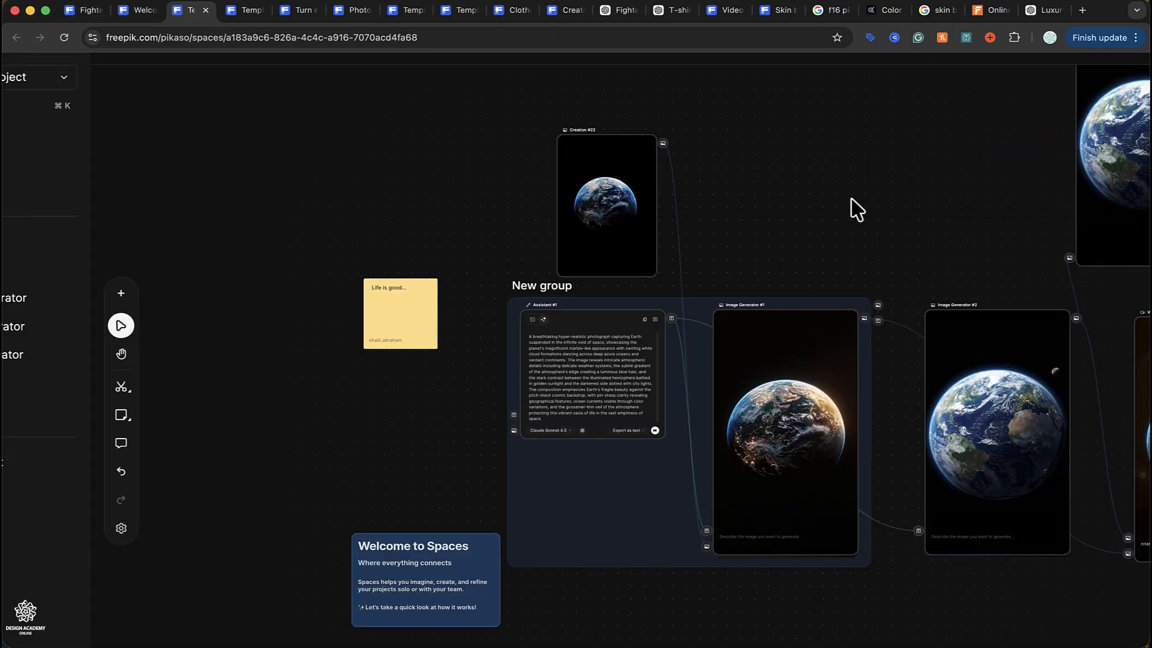
- Select the Image Generator #1 node and zoom the canvas in on it
left_click(794, 367)
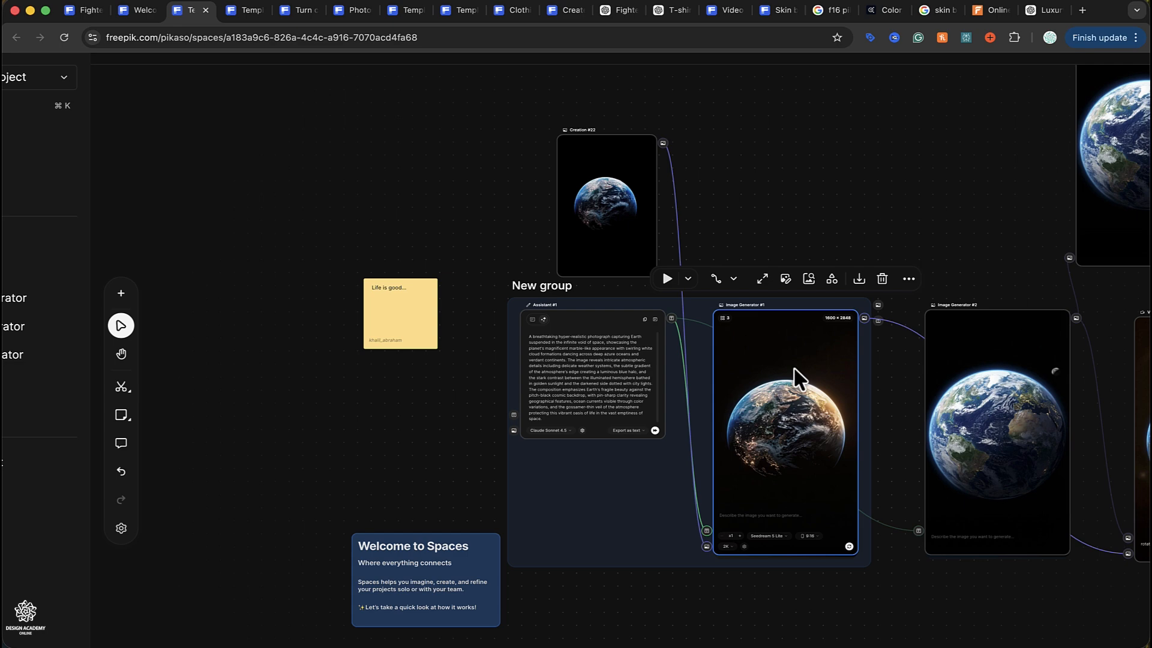
key("d")
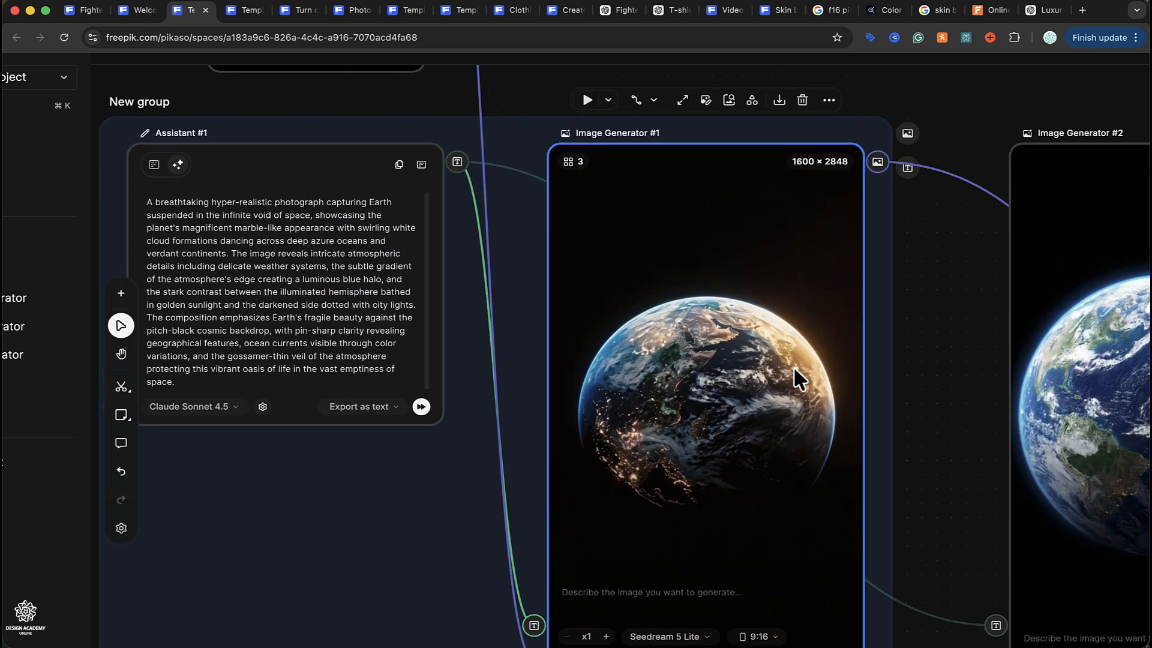
key("super+plus")
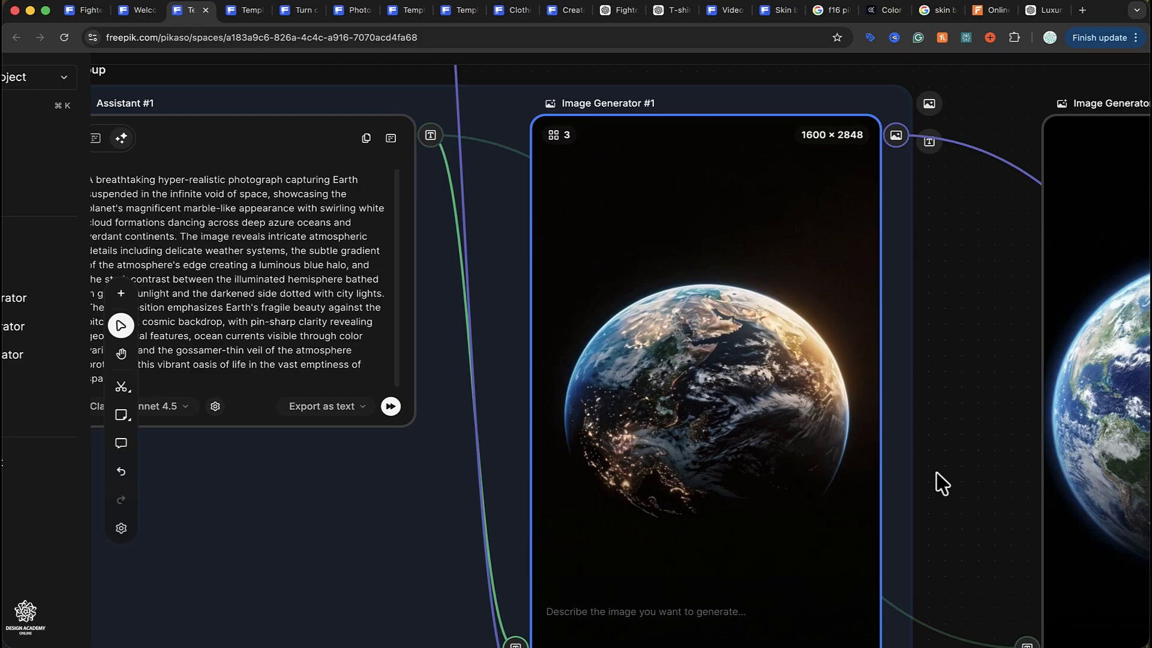
- Look over the canvas, from the Earth workflow to the Spaces guide sections below it
key("super+minus")
key("f")
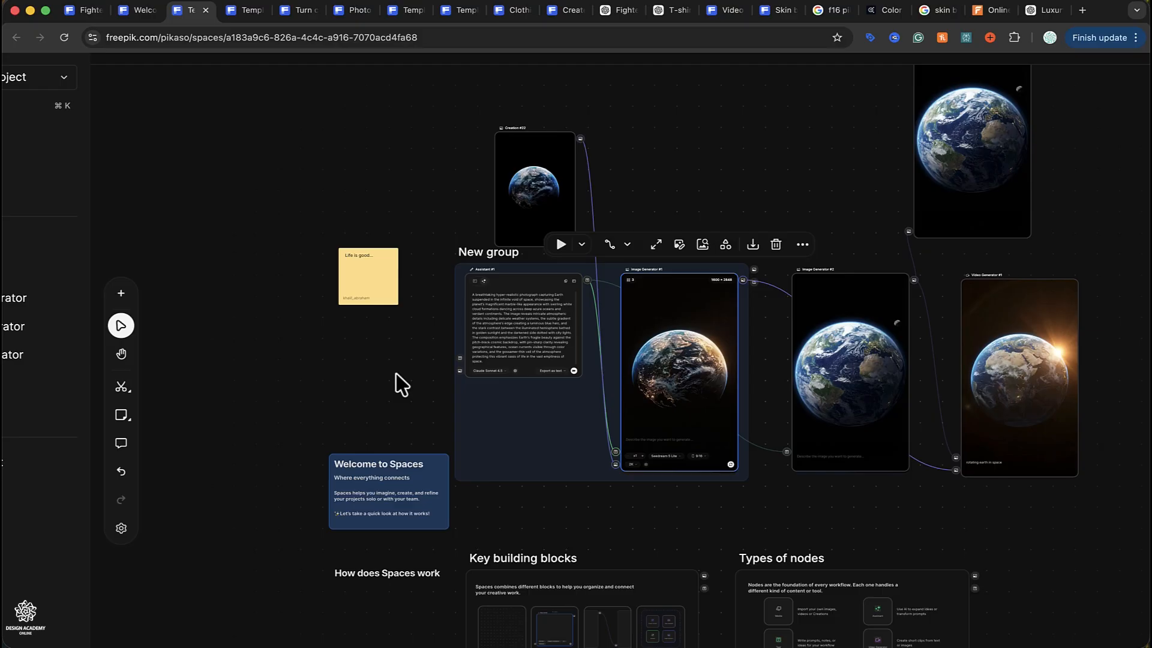
scroll(402, 384, "down", 7)
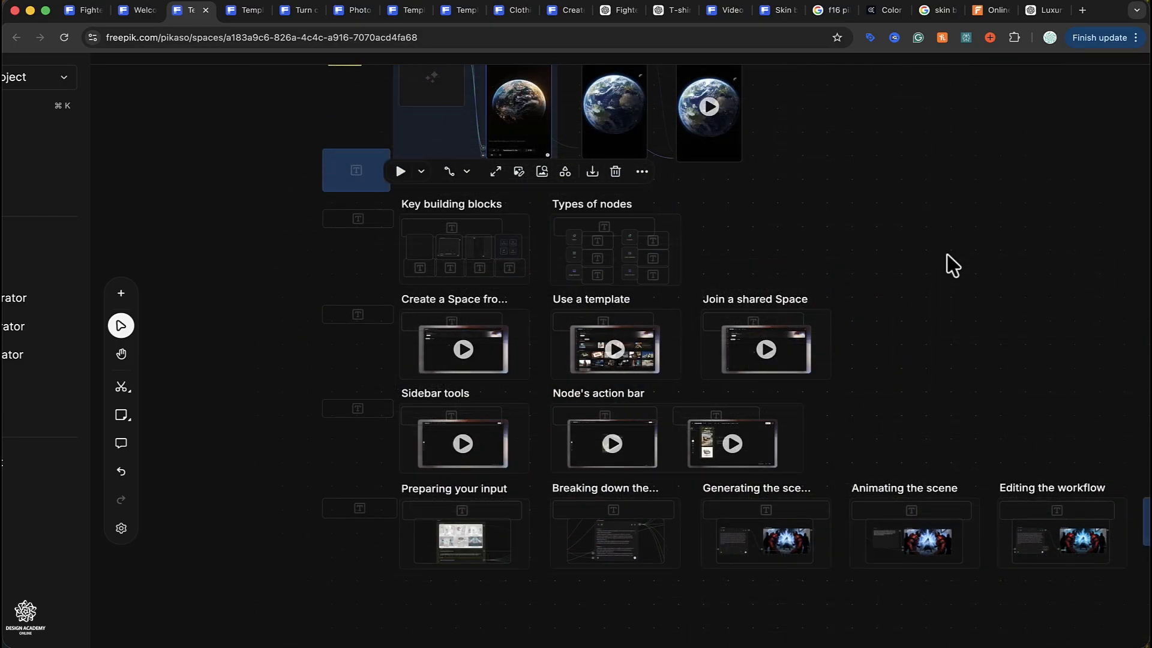
scroll(953, 265, "up", 2)
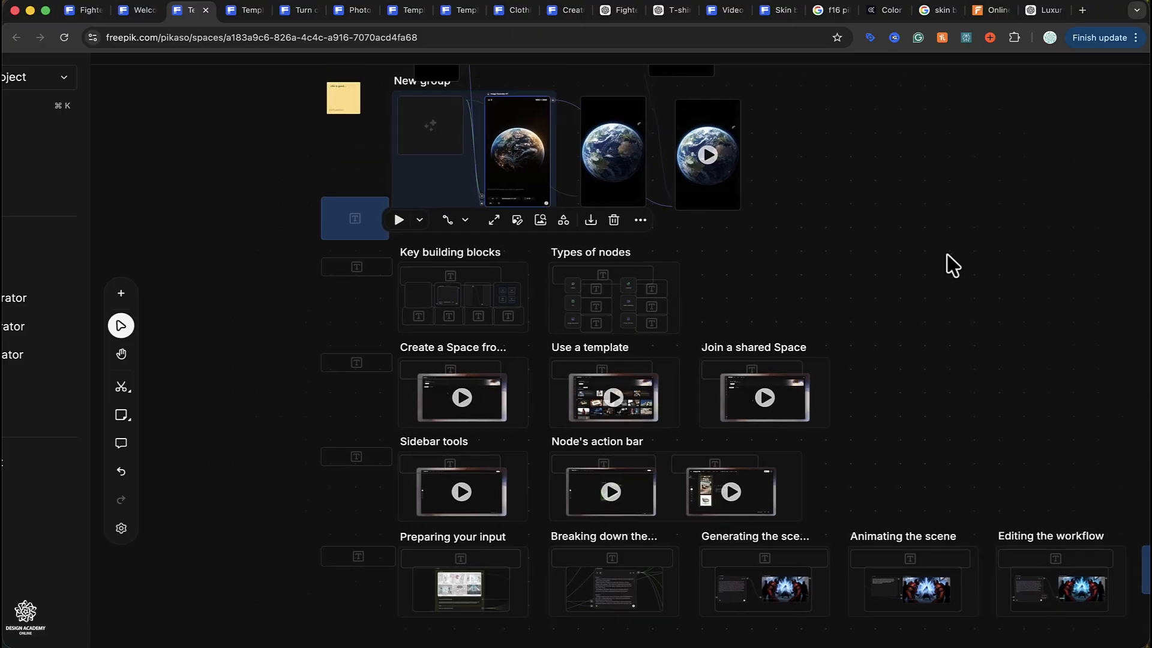
scroll(952, 265, "right", 3)
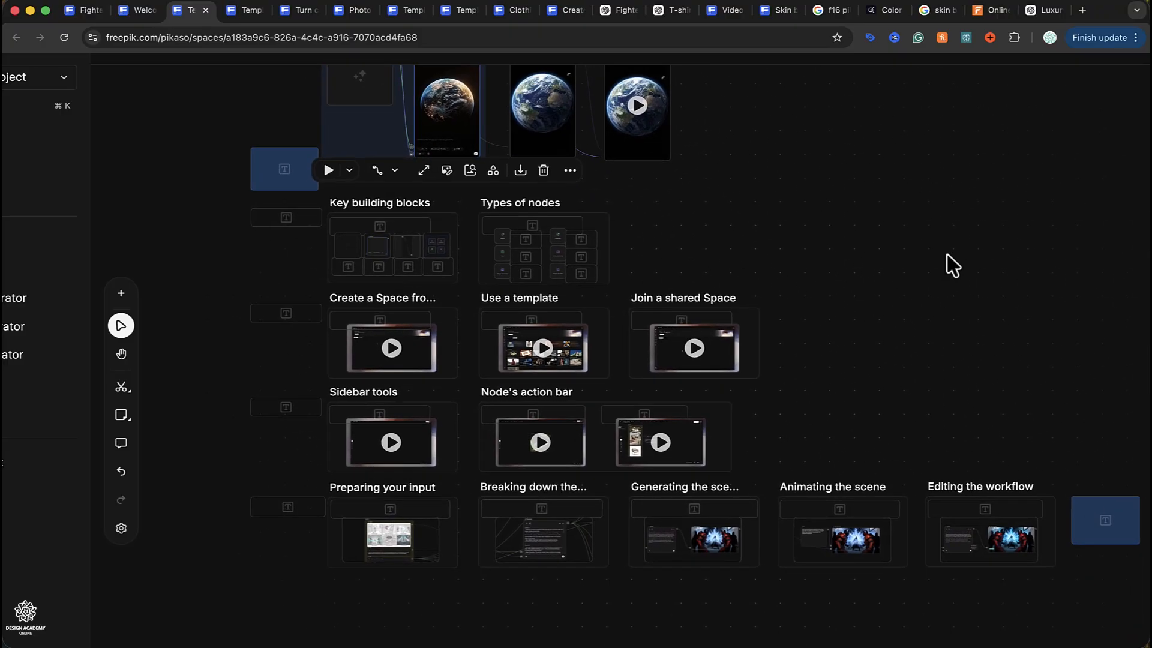
scroll(953, 265, "up", 2)
scroll(952, 266, "left", 2)
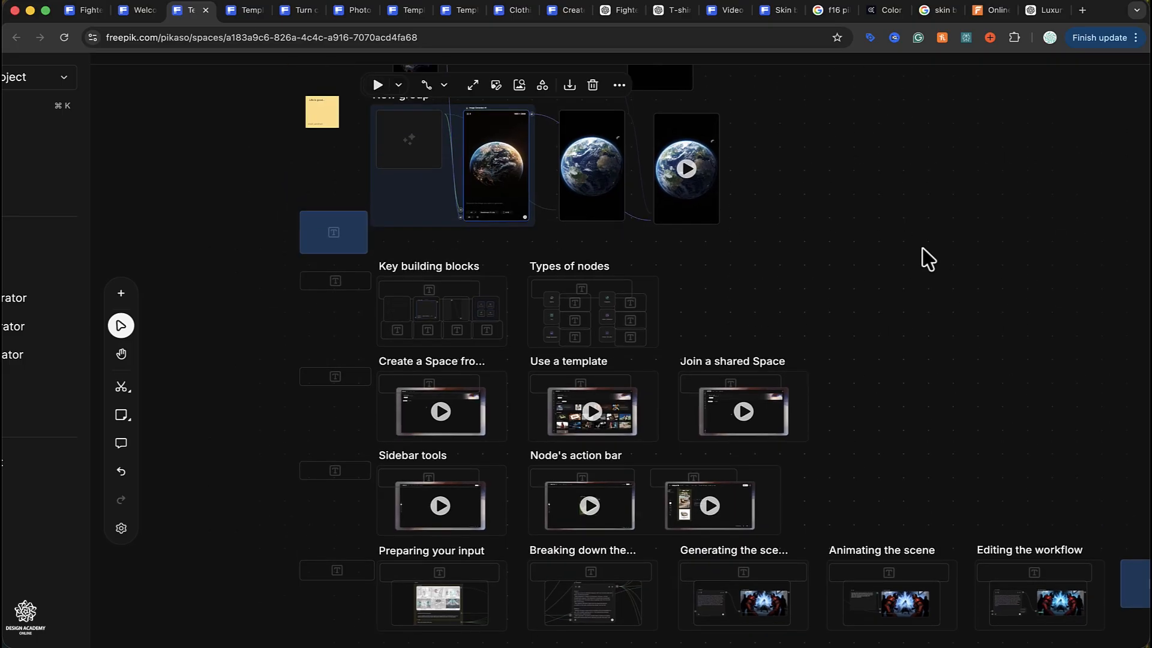
- Play the Video Generator #1 preview, then select the node and review its additional actions
mouse_move(715, 137)
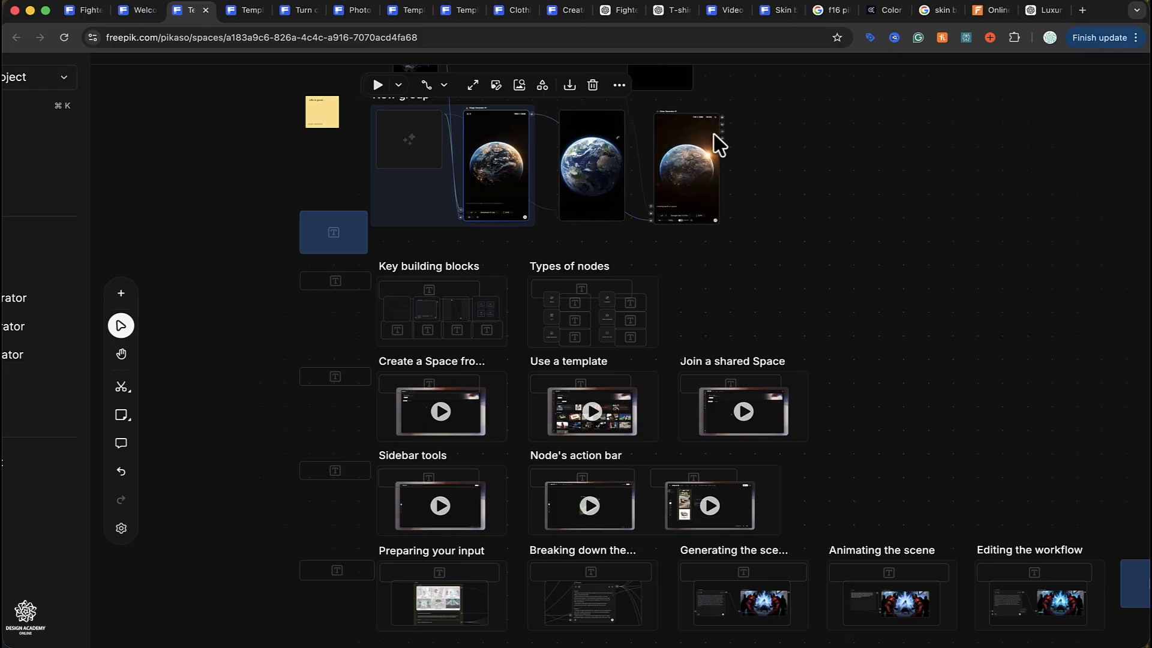
scroll(719, 144, "up", 5)
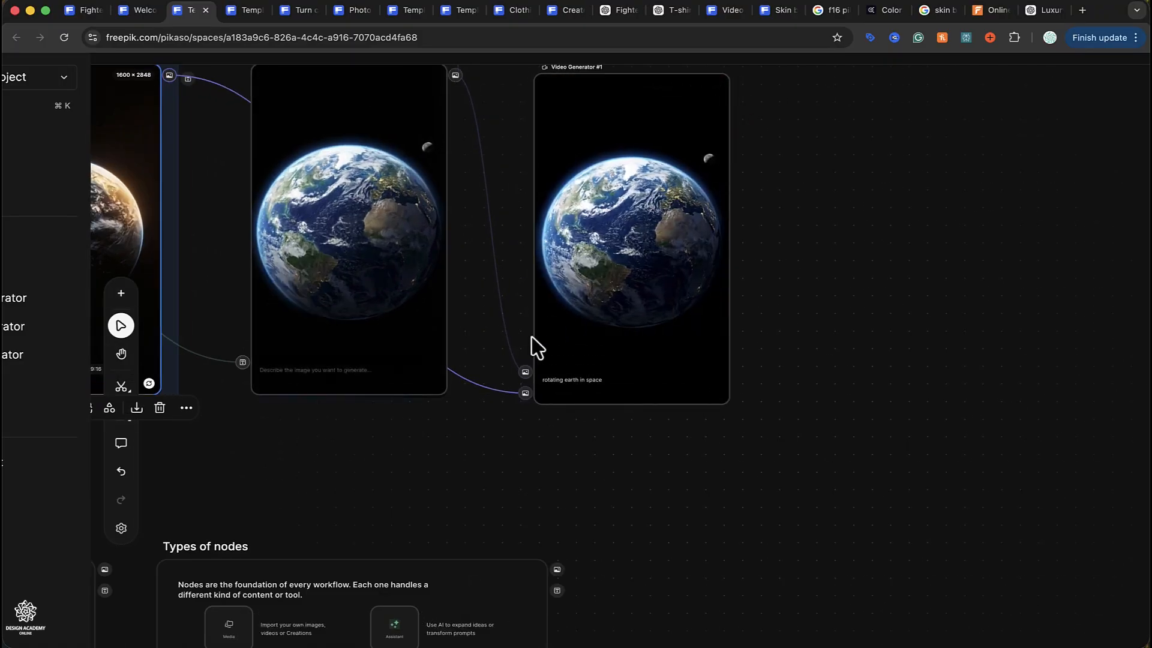
scroll(530, 380, "up", 2)
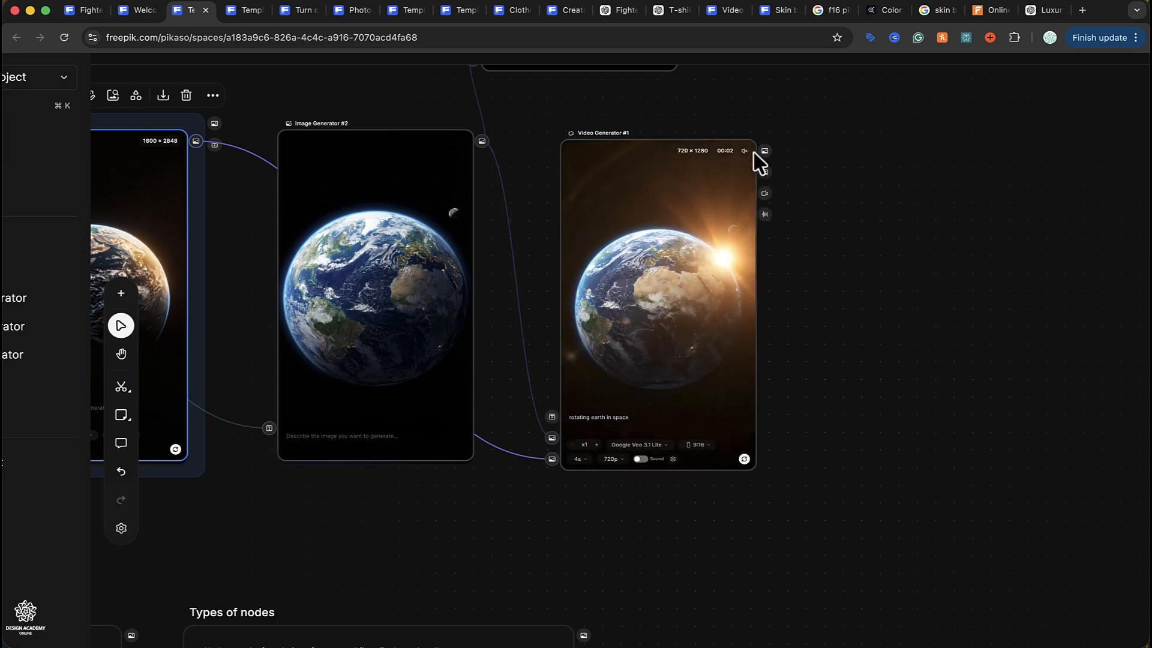
scroll(701, 246, "up", 4)
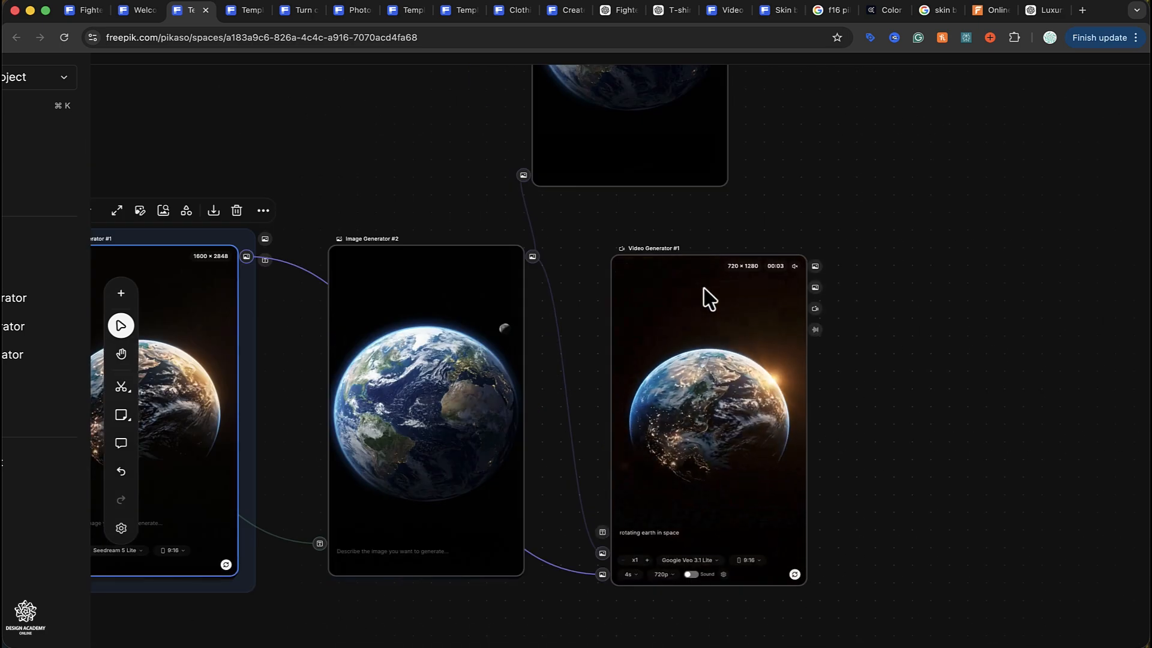
scroll(702, 296, "up", 5)
scroll(743, 452, "down", 5)
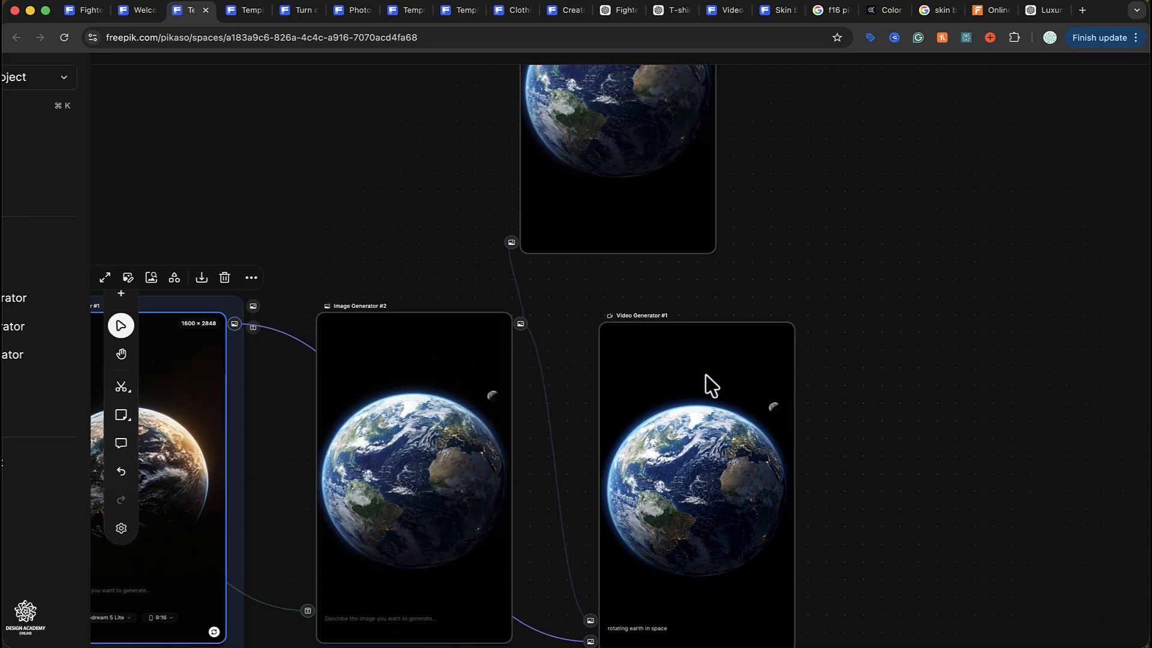
left_click(700, 418)
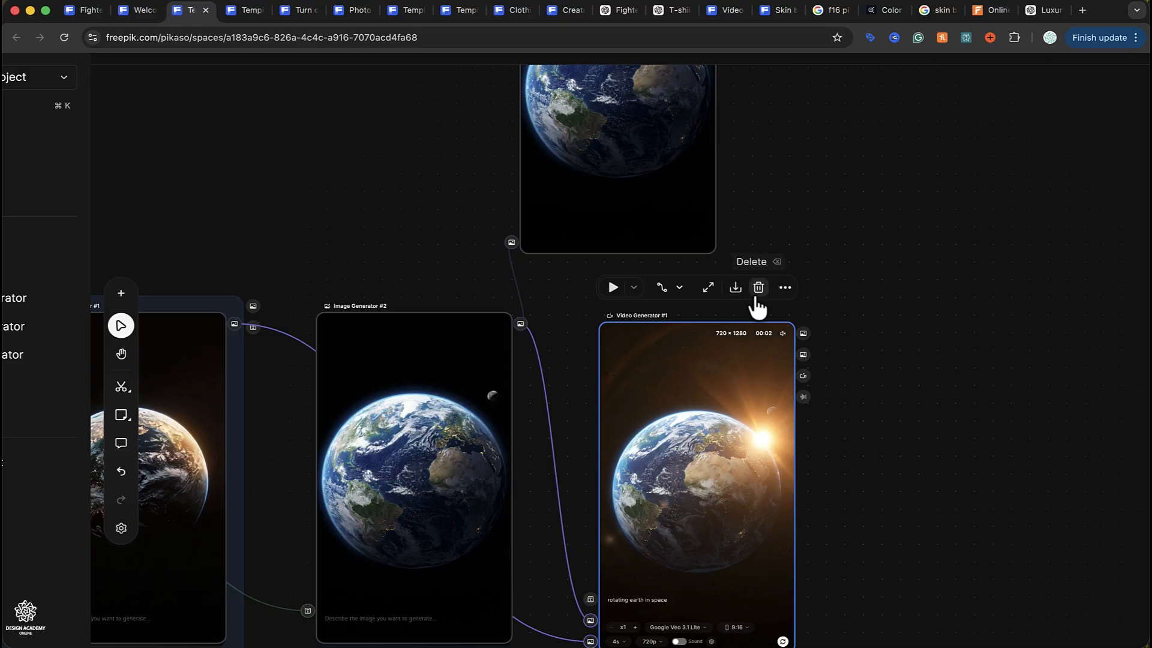
left_click(788, 290)
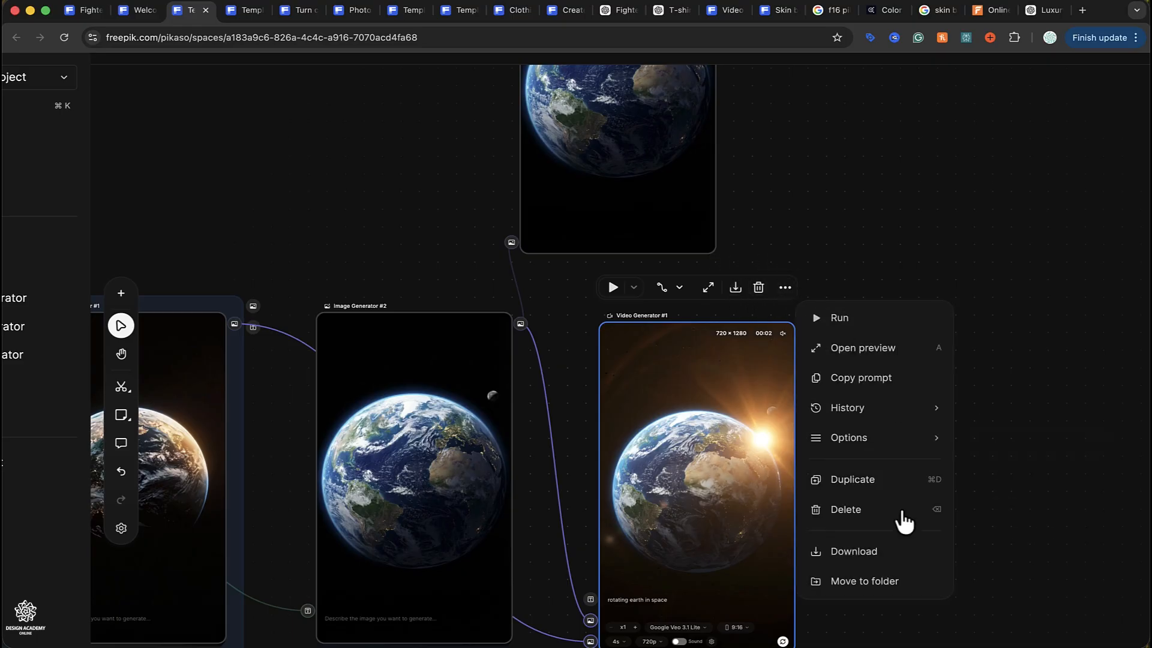
mouse_move(906, 451)
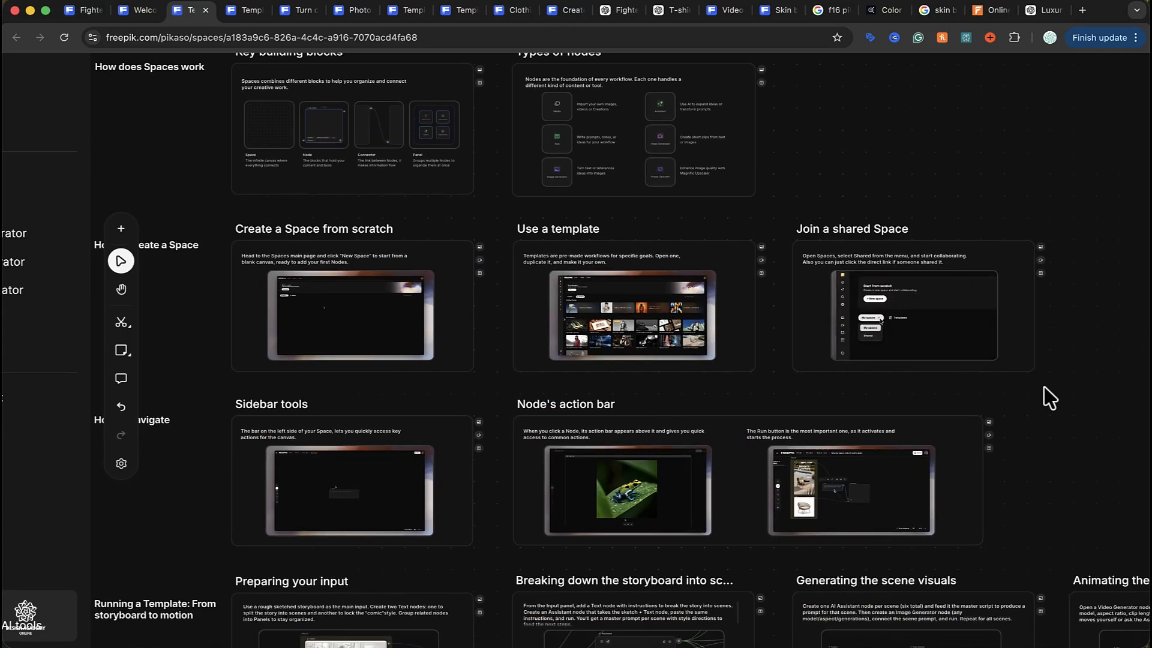
- Examine the "Running a Template: From storyboard to motion" guide, reading the "Preparing your input" instructions and storyboard example
scroll(1049, 397, "down", 3)
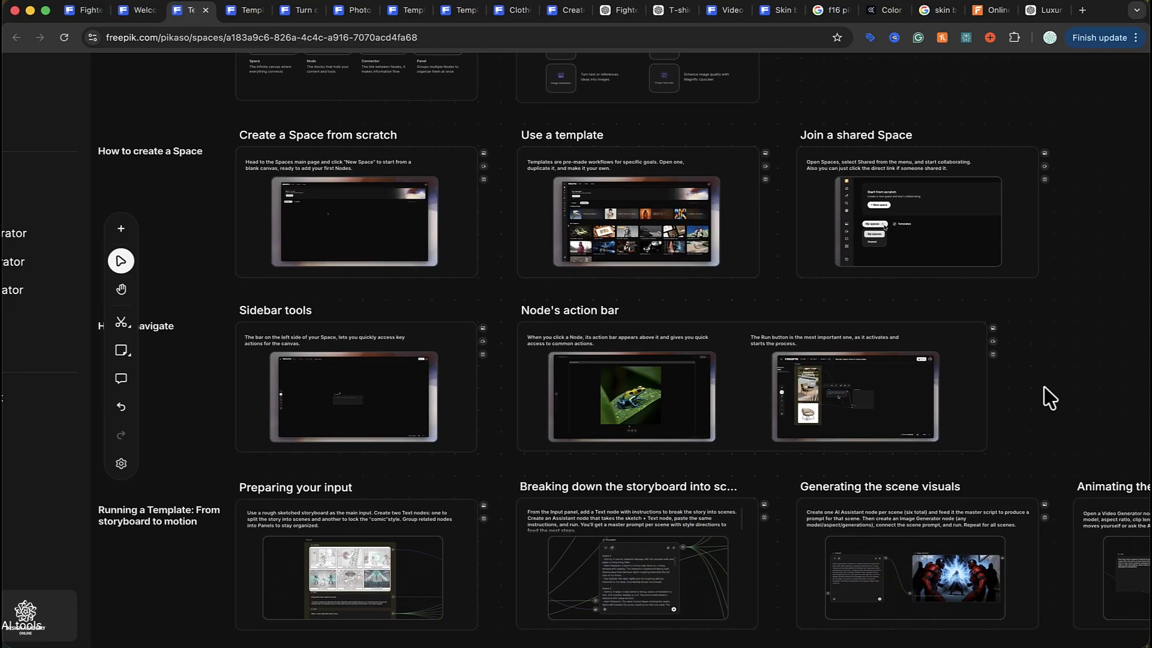
scroll(507, 368, "down", 5)
scroll(508, 367, "left", 3)
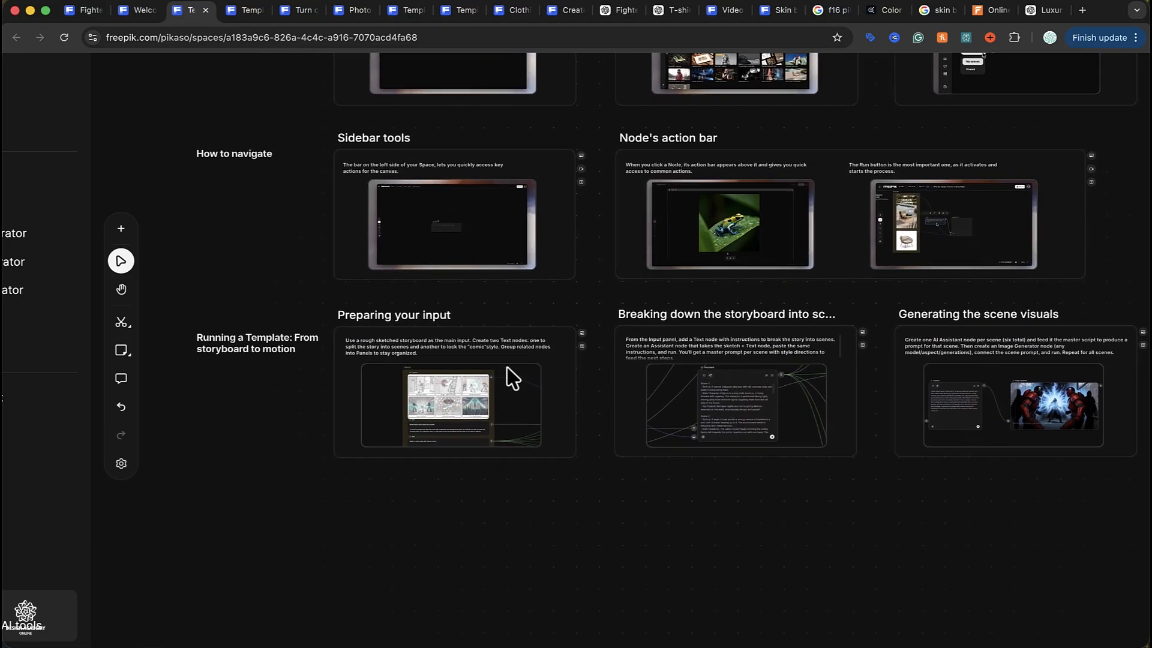
scroll(435, 497, "up", 5)
scroll(435, 497, "down", 4)
scroll(437, 506, "down", 2)
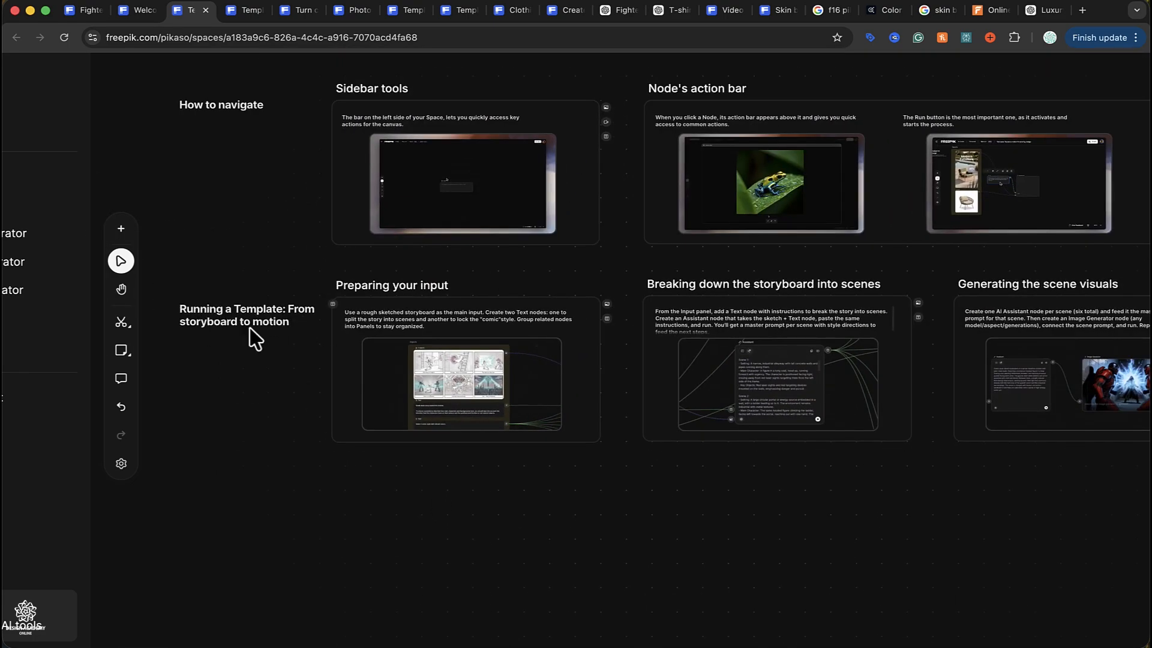
scroll(329, 459, "up", 3)
scroll(329, 457, "up", 5)
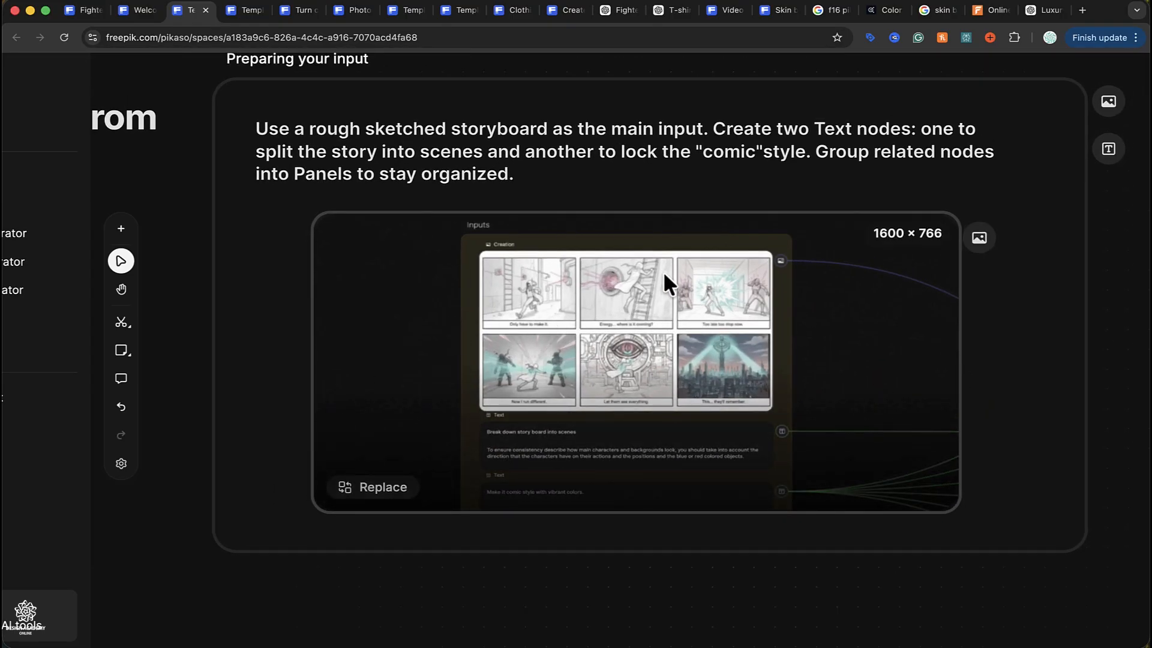
scroll(746, 351, "down", 1)
scroll(746, 351, "right", 1)
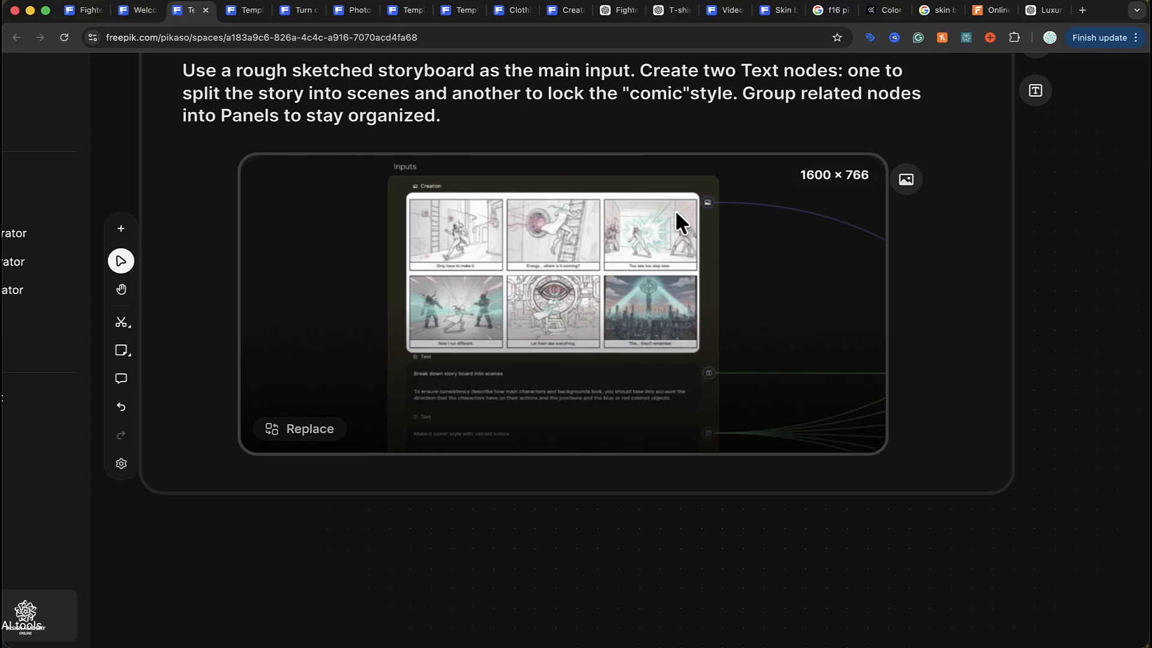
- Read the guide panels on breaking down the storyboard and generating scene visuals, comparing them with the sketched storyboard input
scroll(826, 227, "down", 3)
scroll(827, 227, "right", 10)
scroll(826, 227, "up", 2)
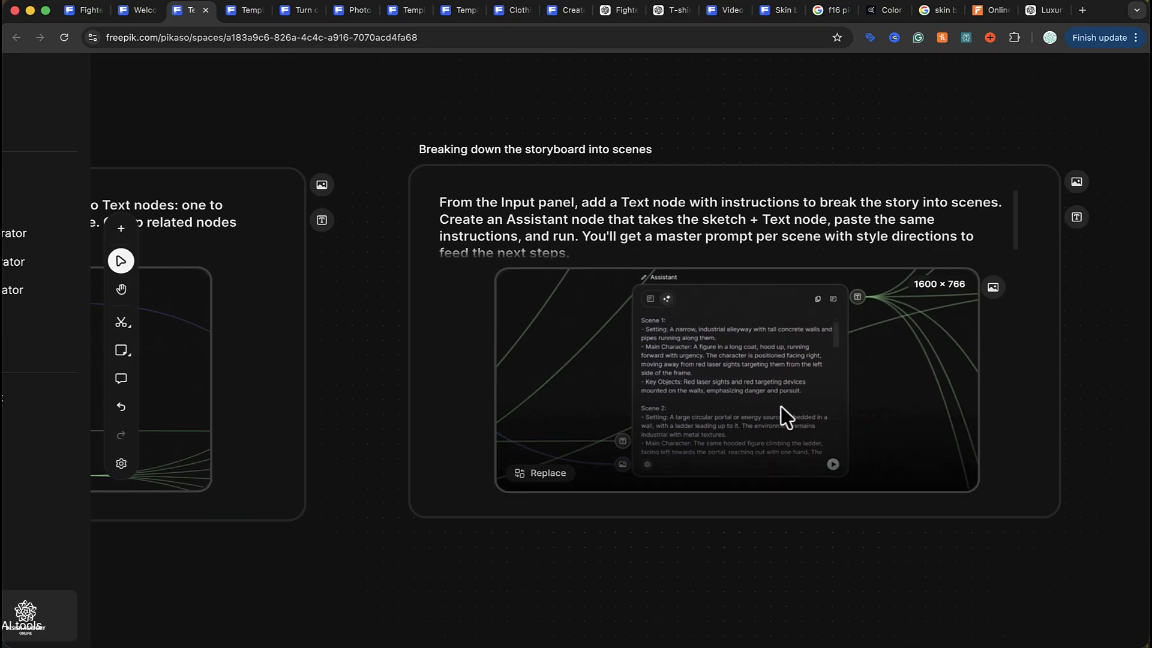
scroll(784, 418, "right", 10)
scroll(784, 418, "up", 1)
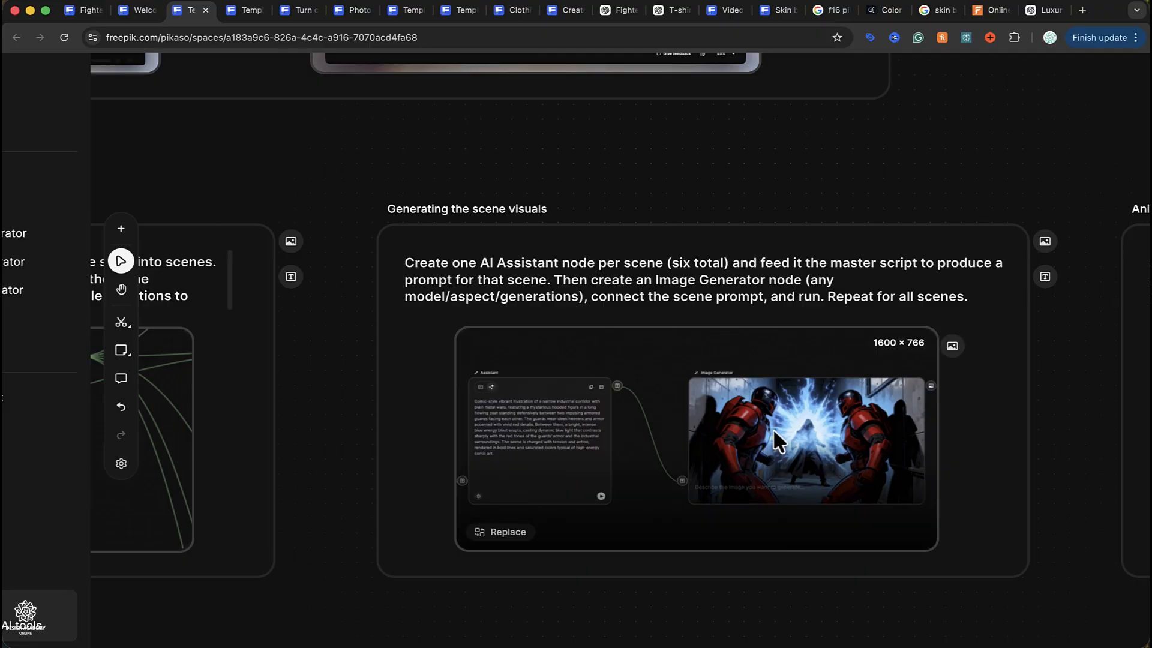
scroll(692, 433, "down", 3)
scroll(692, 433, "left", 10)
scroll(692, 433, "down", 1)
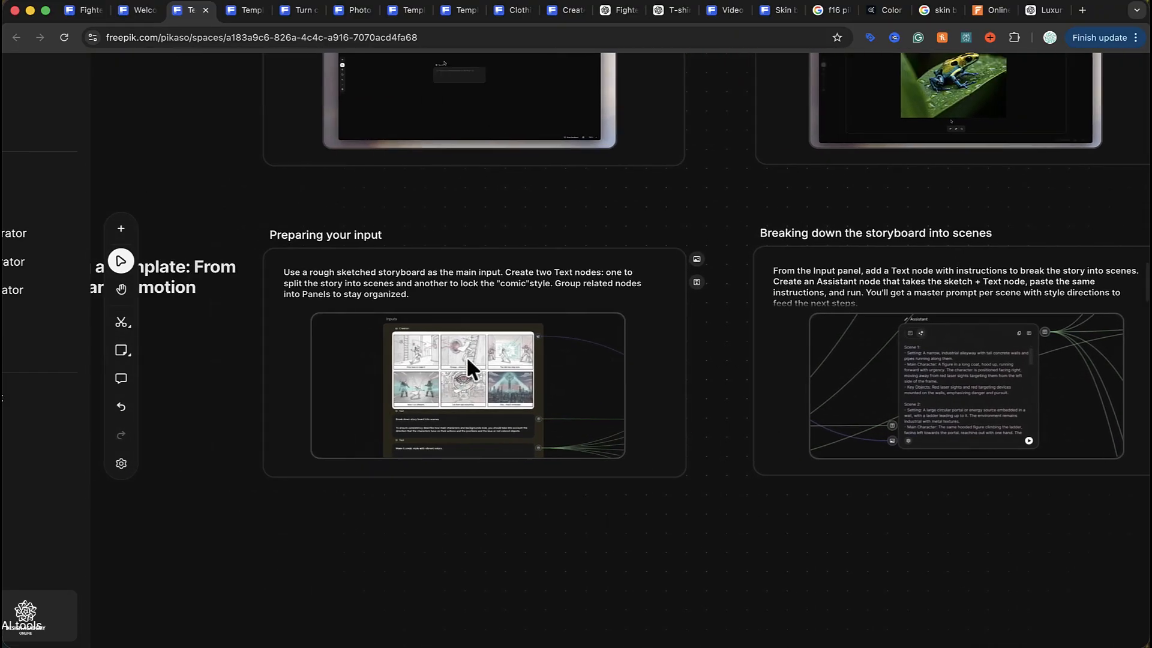
scroll(466, 356, "up", 5)
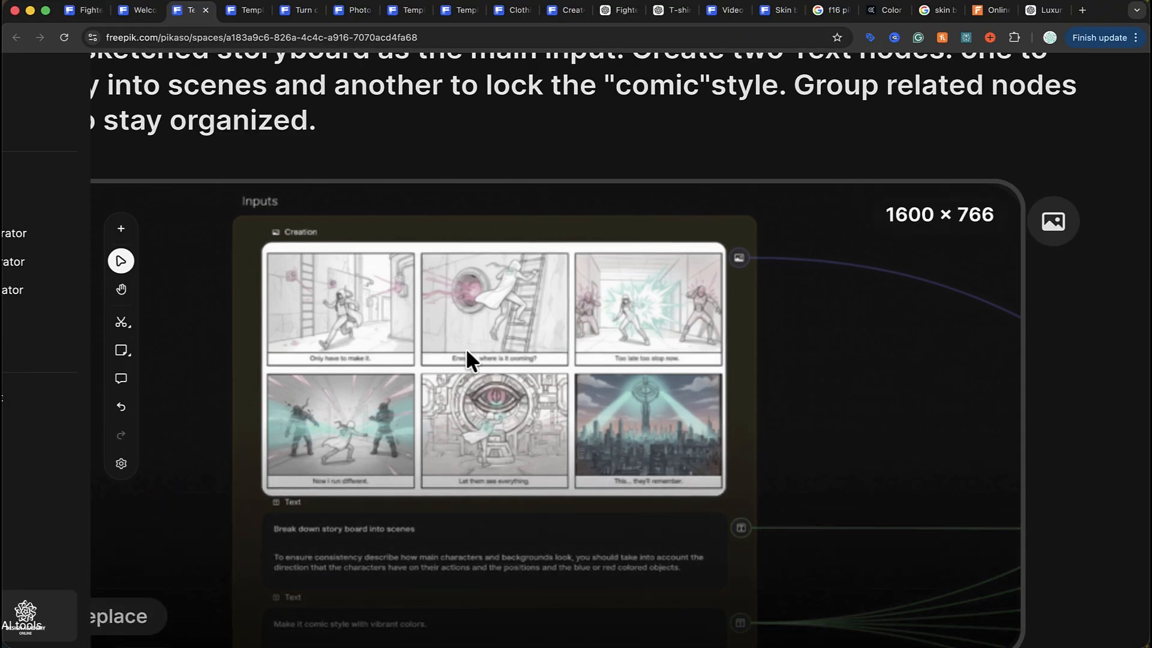
- Read the "Animating the scene" and "Editing the workflow" guide panels and their node examples
scroll(471, 354, "down", 4)
scroll(470, 354, "right", 20)
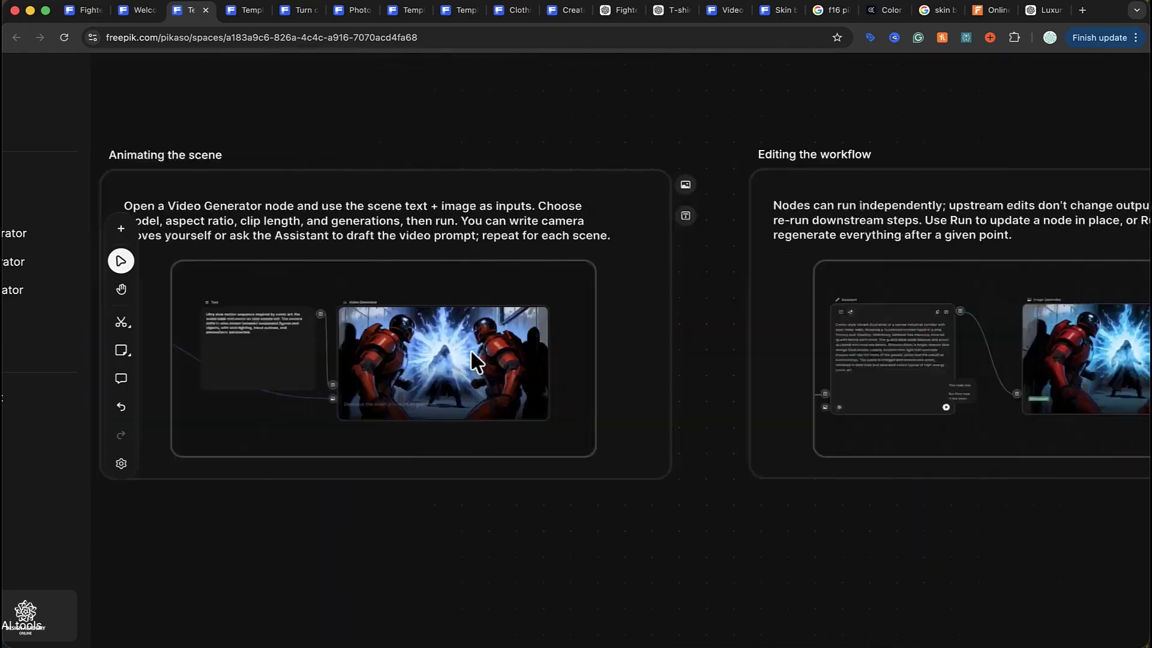
scroll(477, 361, "left", 1)
scroll(477, 362, "down", 1)
mouse_move(480, 369)
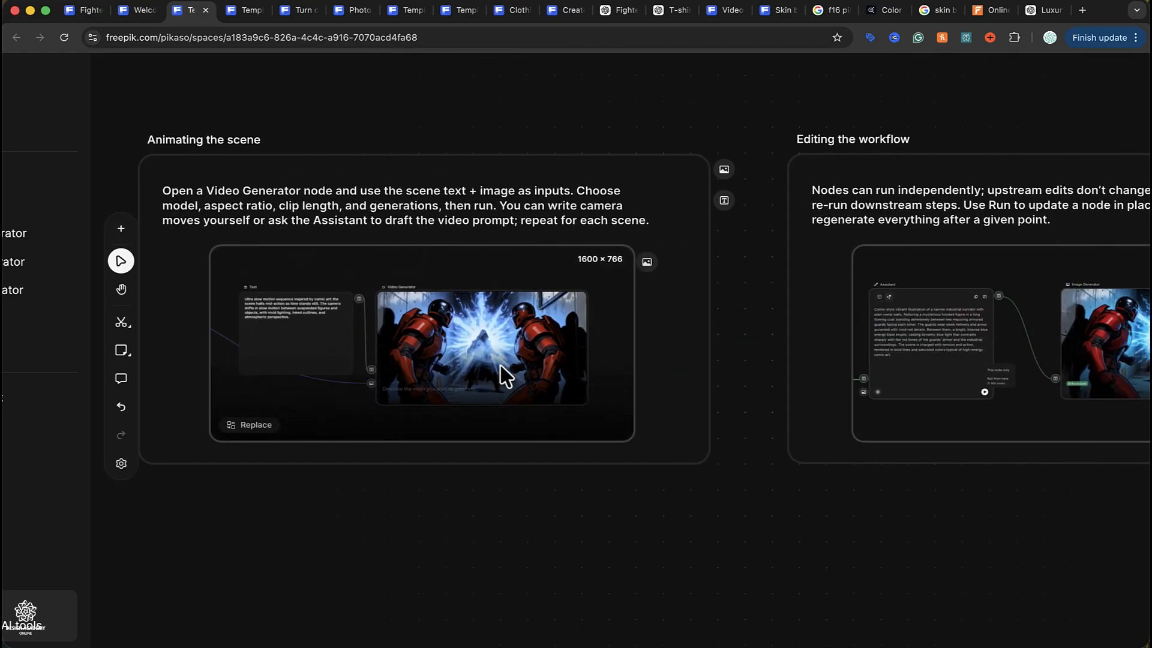
scroll(498, 380, "right", 10)
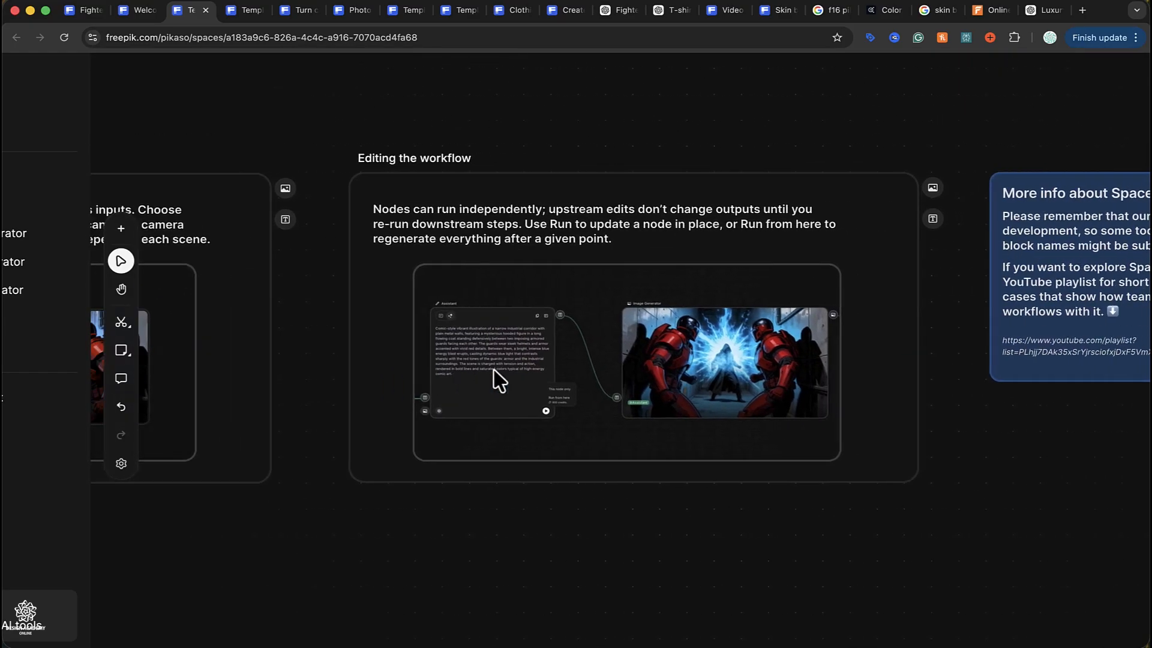
mouse_move(658, 378)
scroll(664, 386, "right", 2)
scroll(664, 386, "down", 1)
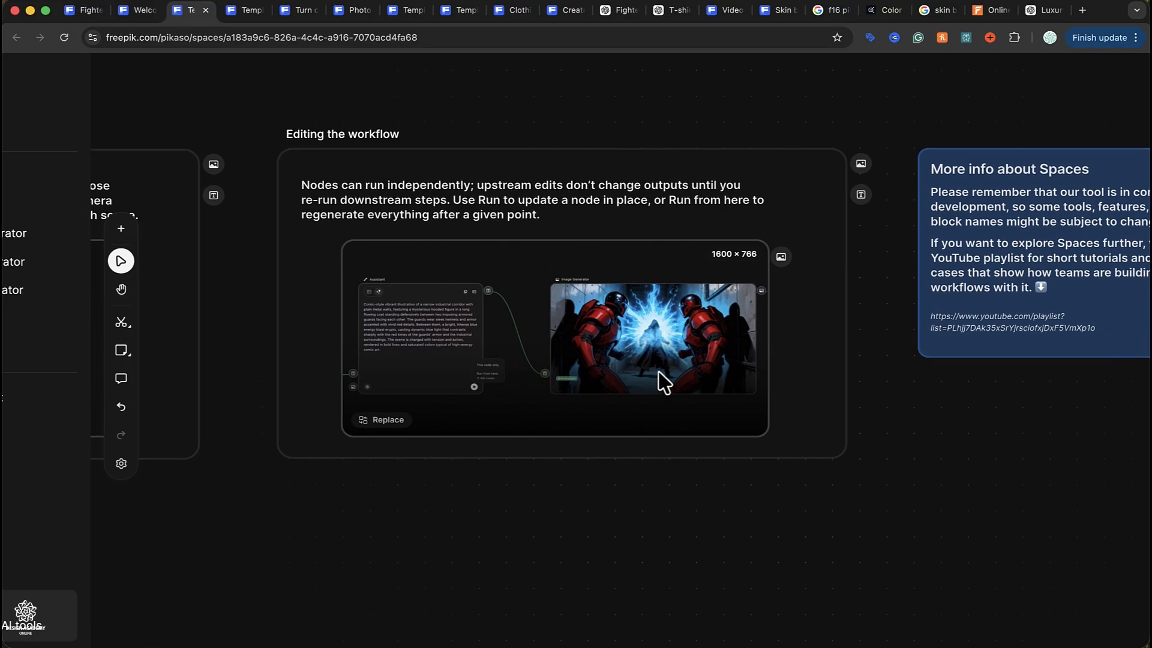
- Return to the Earth workflow and review its Assistant, Image Generator and Video Generator nodes
scroll(646, 297, "down", 6)
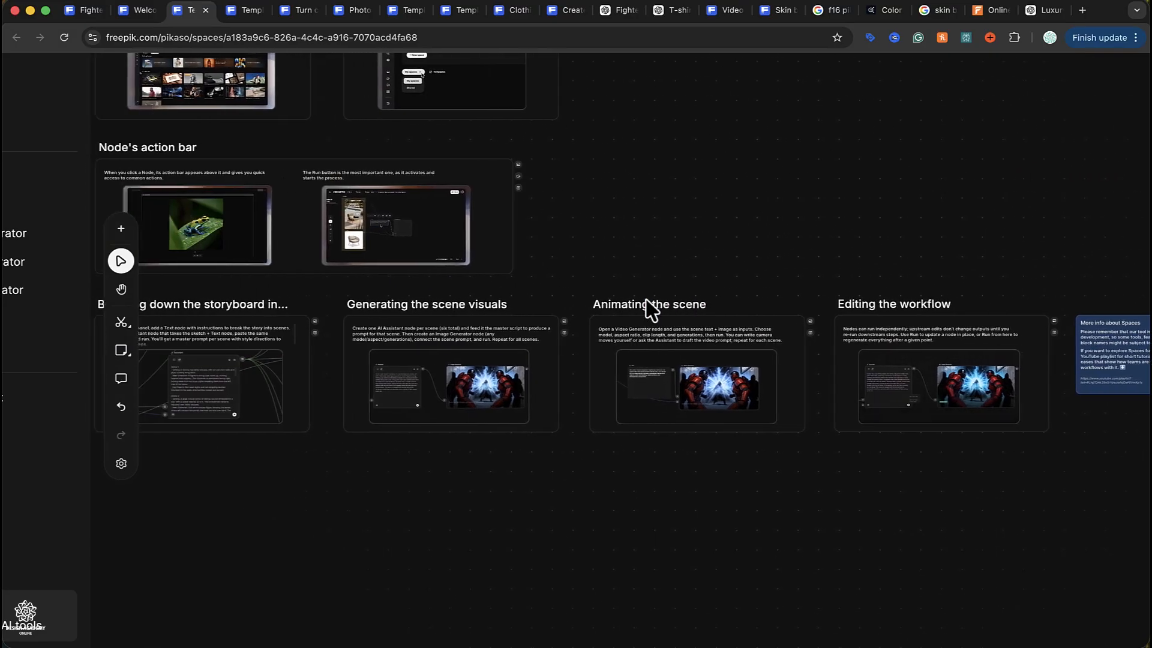
scroll(650, 309, "left", 10)
scroll(651, 309, "up", 10)
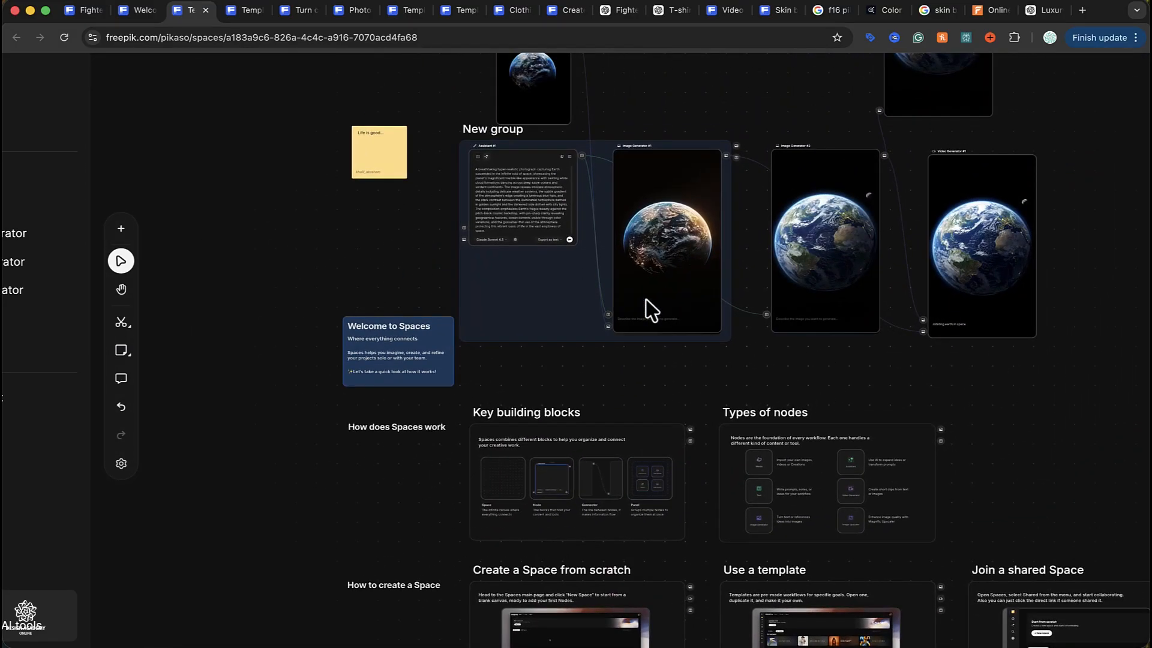
scroll(604, 243, "up", 5)
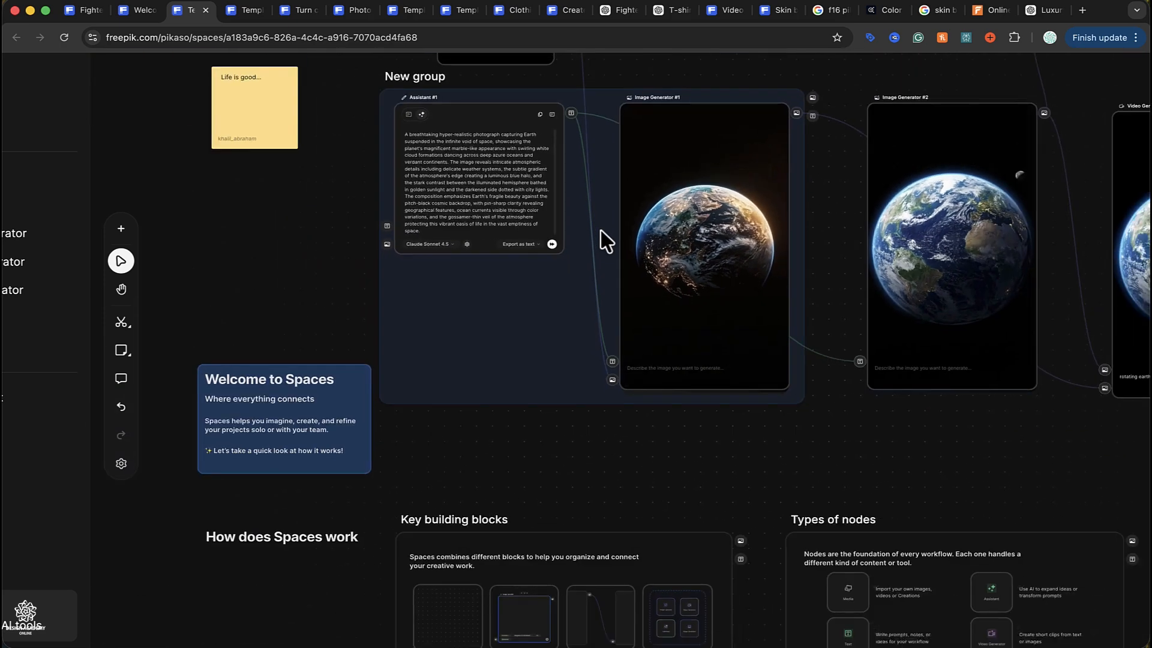
scroll(497, 178, "up", 3)
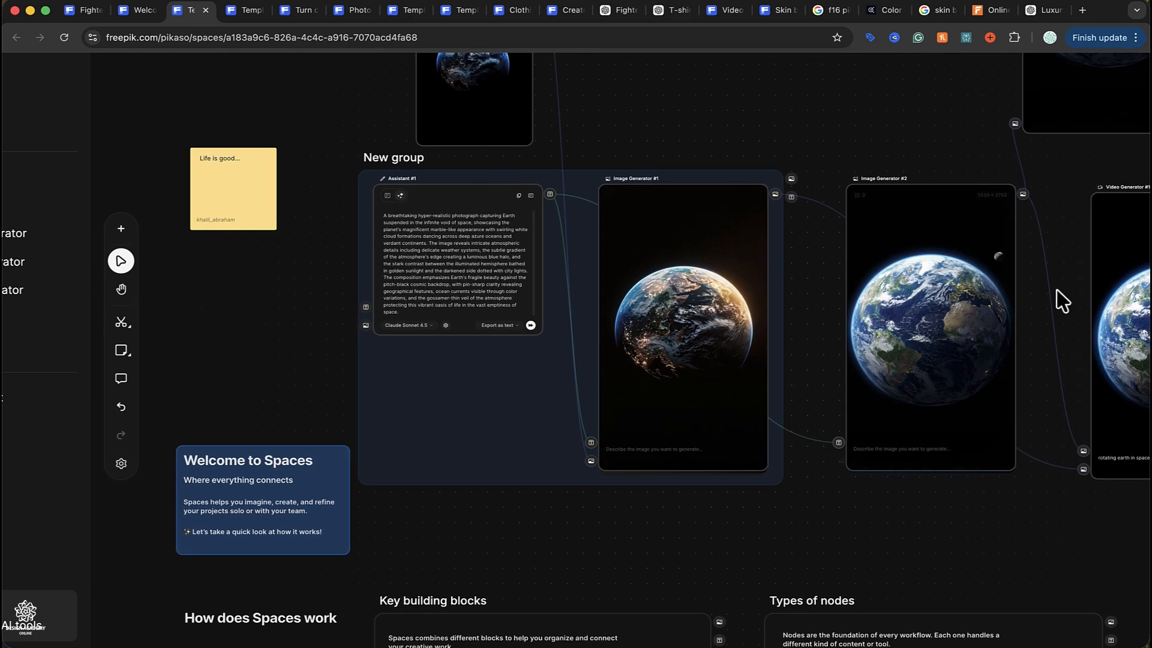
scroll(1056, 289, "down", 1)
scroll(1056, 291, "right", 2)
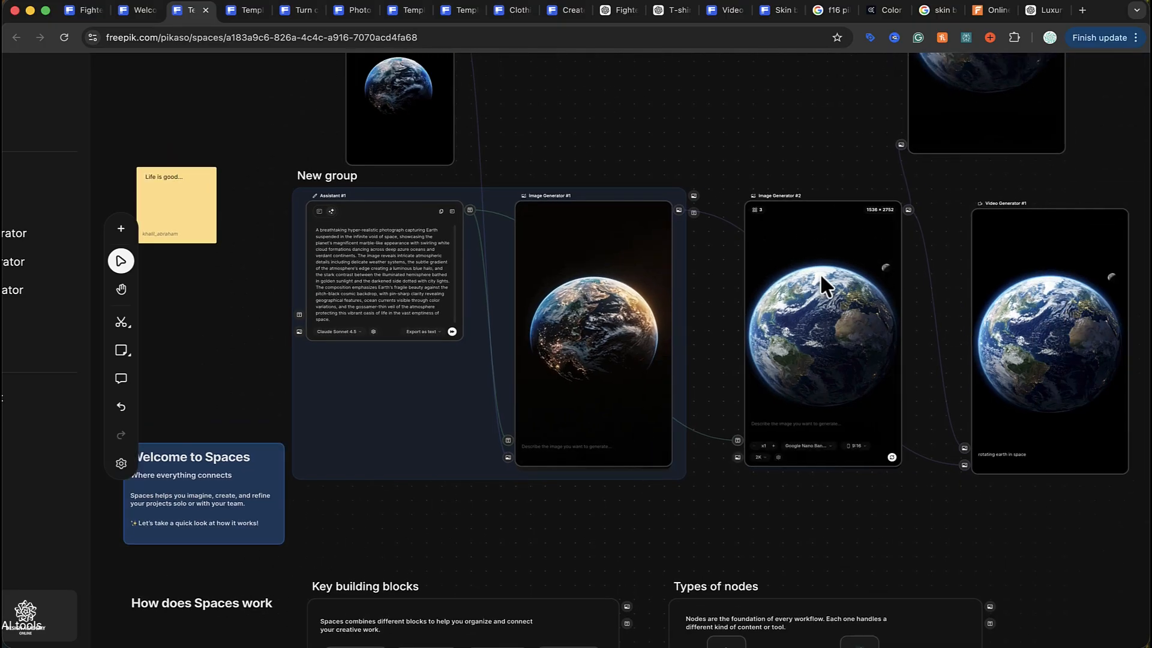
- Duplicate the whole Earth workflow, including its group, upscaler and video nodes, and place the copy in empty space beside the original
scroll(819, 272, "down", 3)
scroll(826, 286, "up", 2)
scroll(827, 287, "right", 1)
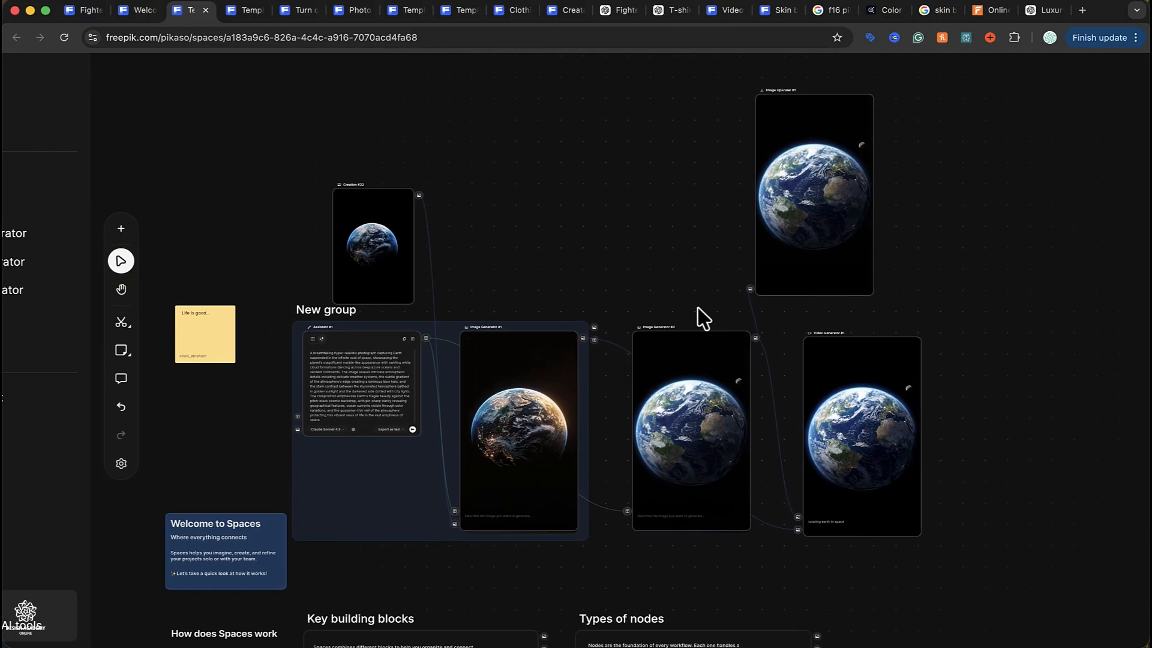
left_click_drag(1012, 155, 394, 463)
scroll(396, 465, "right", 2)
scroll(396, 465, "down", 1)
scroll(396, 465, "up", 3)
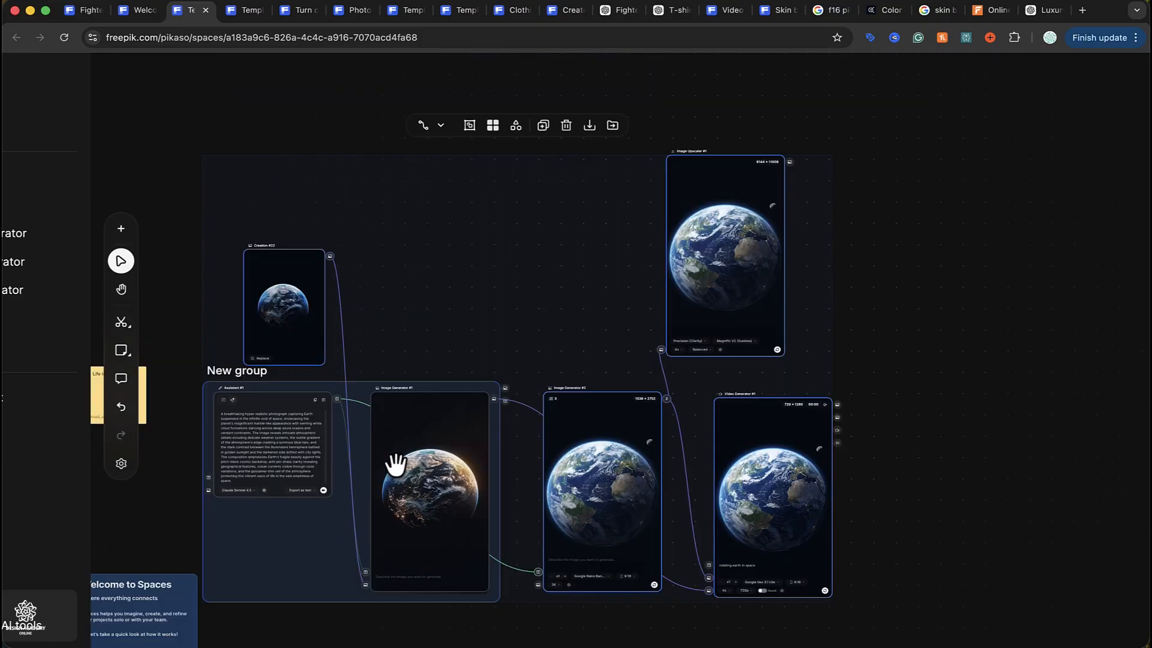
key("super+d")
scroll(396, 465, "down", 3)
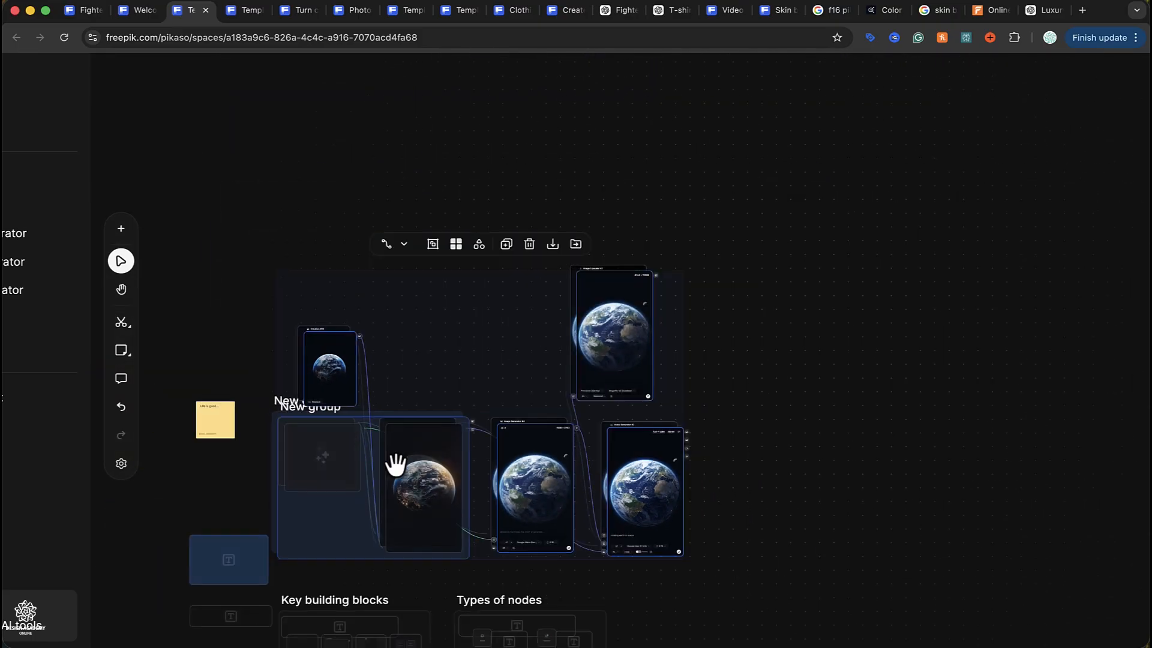
scroll(396, 464, "down", 1)
scroll(396, 463, "right", 1)
left_click_drag(396, 435, 936, 403)
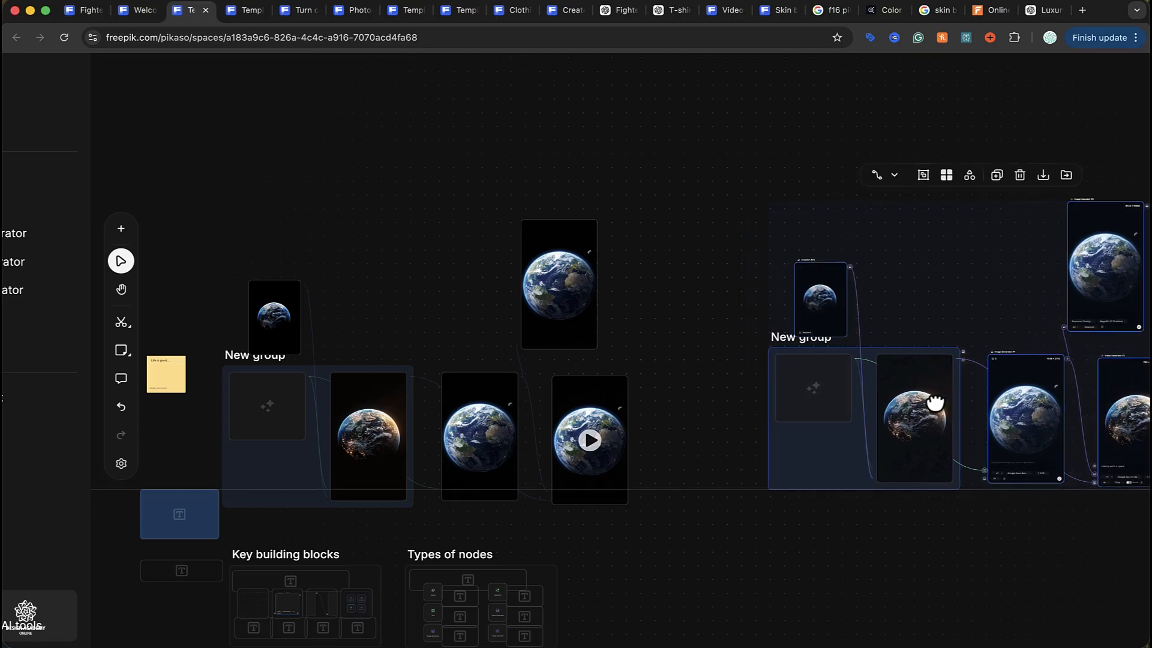
- Auto-arrange the duplicated workflow's Creation image together with the group holding its Assistant and first Image Generator
scroll(939, 411, "right", 5)
scroll(939, 412, "down", 1)
scroll(640, 354, "up", 5)
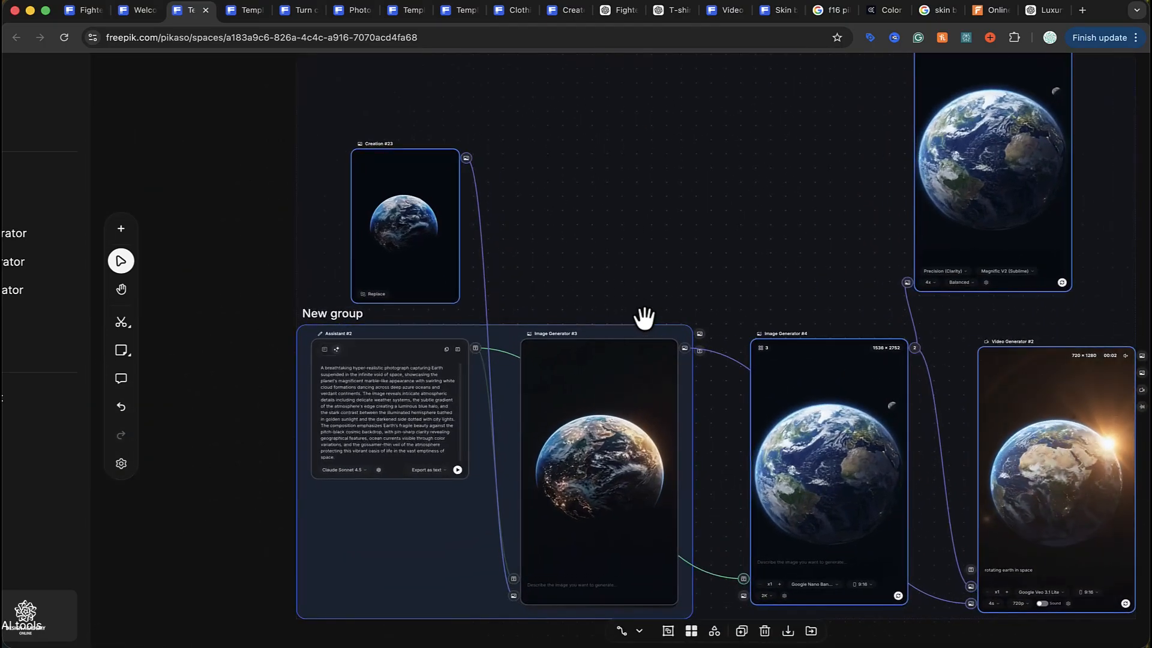
left_click(279, 306)
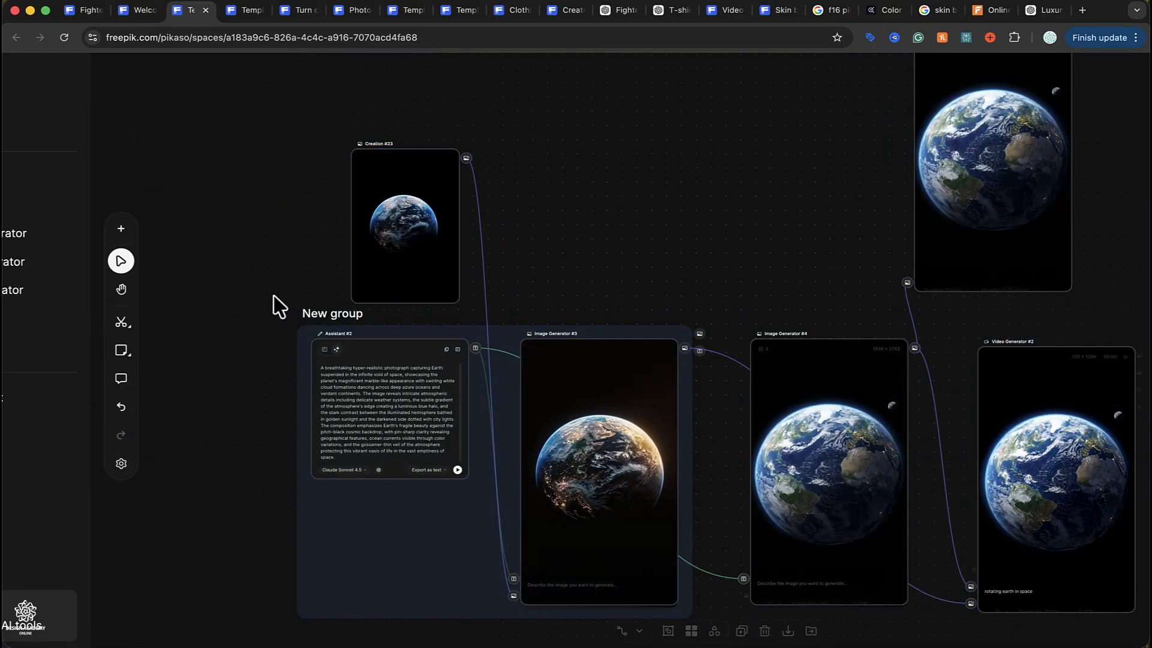
scroll(521, 396, "down", 2)
scroll(522, 396, "right", 2)
scroll(606, 426, "up", 1)
scroll(606, 426, "left", 2)
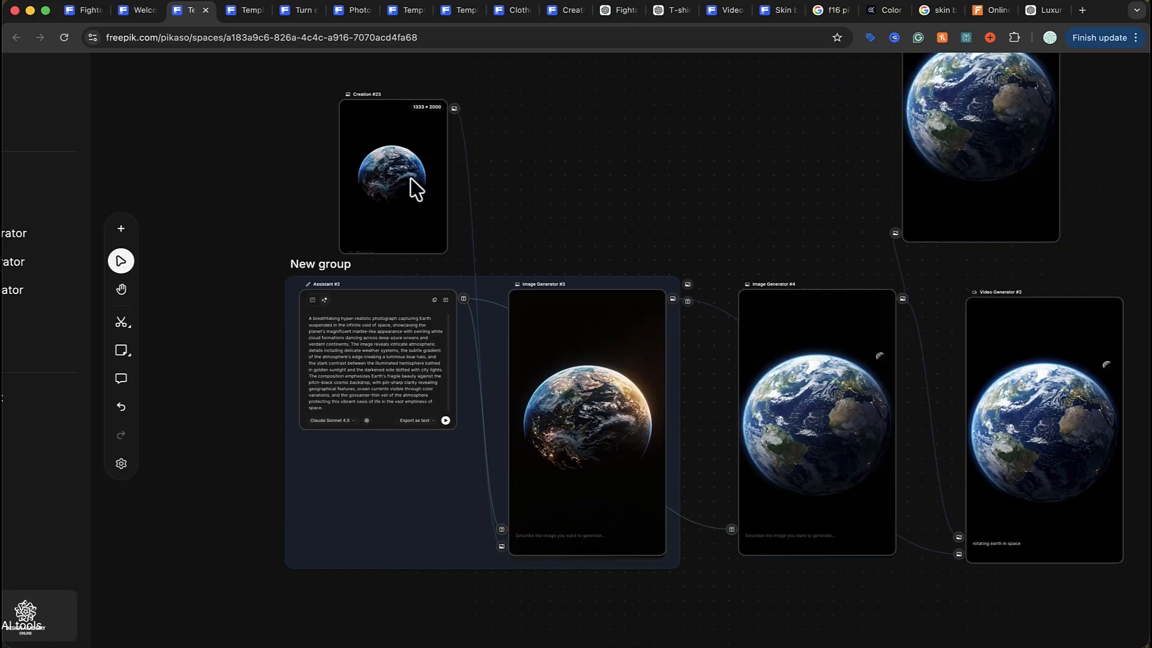
left_click_drag(561, 114, 287, 583)
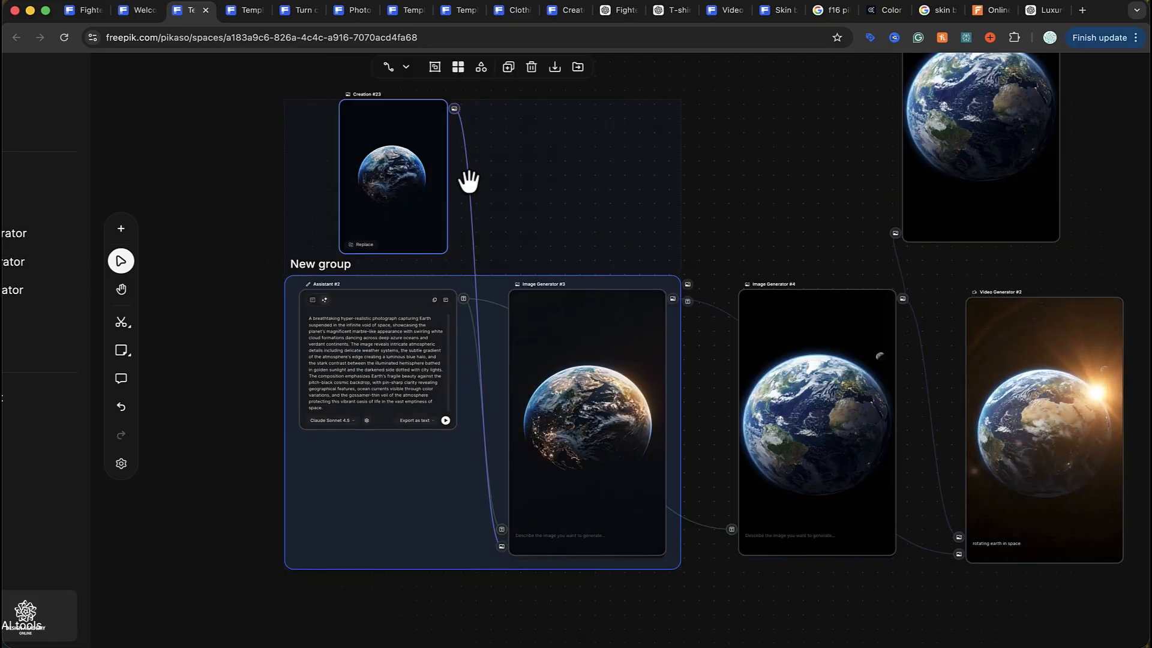
scroll(470, 180, "up", 1)
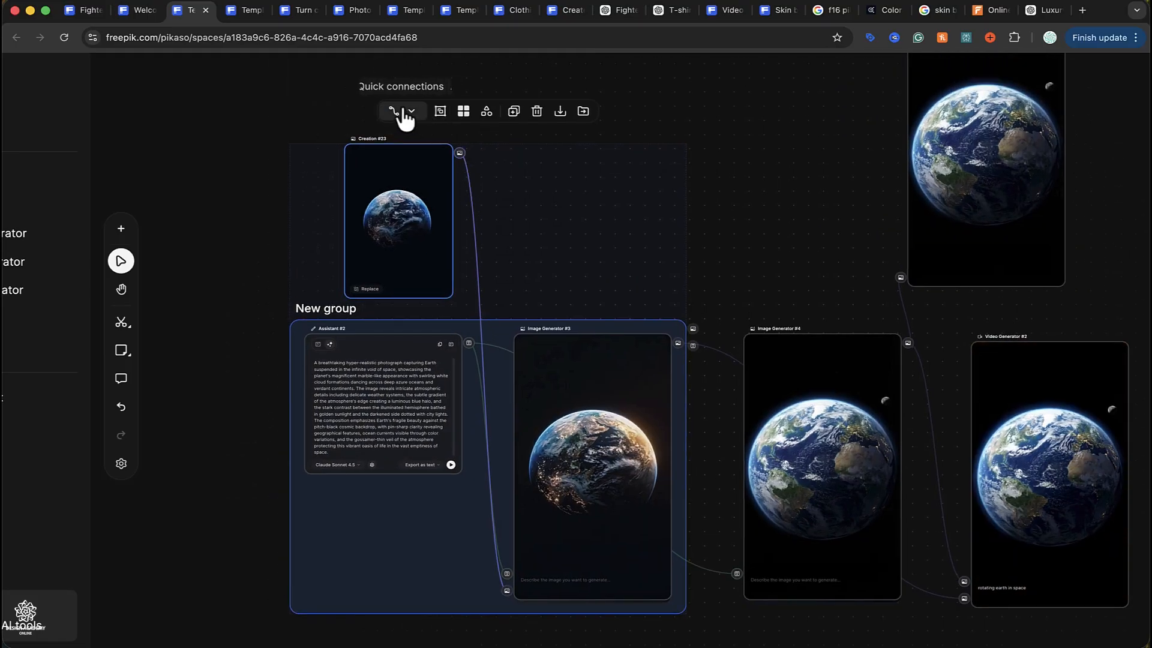
left_click(464, 113)
left_click(219, 300)
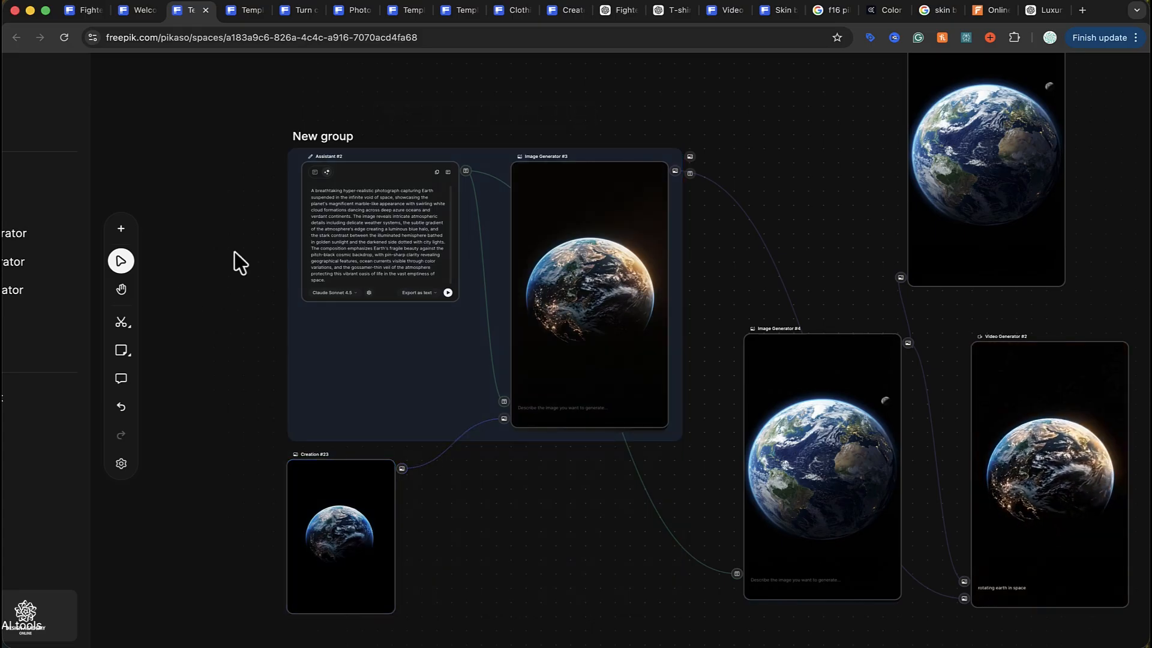
- Ungroup the copied Assistant and Image Generator, then combine them with the Creation image in one neatly arranged group
left_click_drag(234, 252, 508, 353)
key("super+shift+g")
left_click_drag(251, 223, 564, 497)
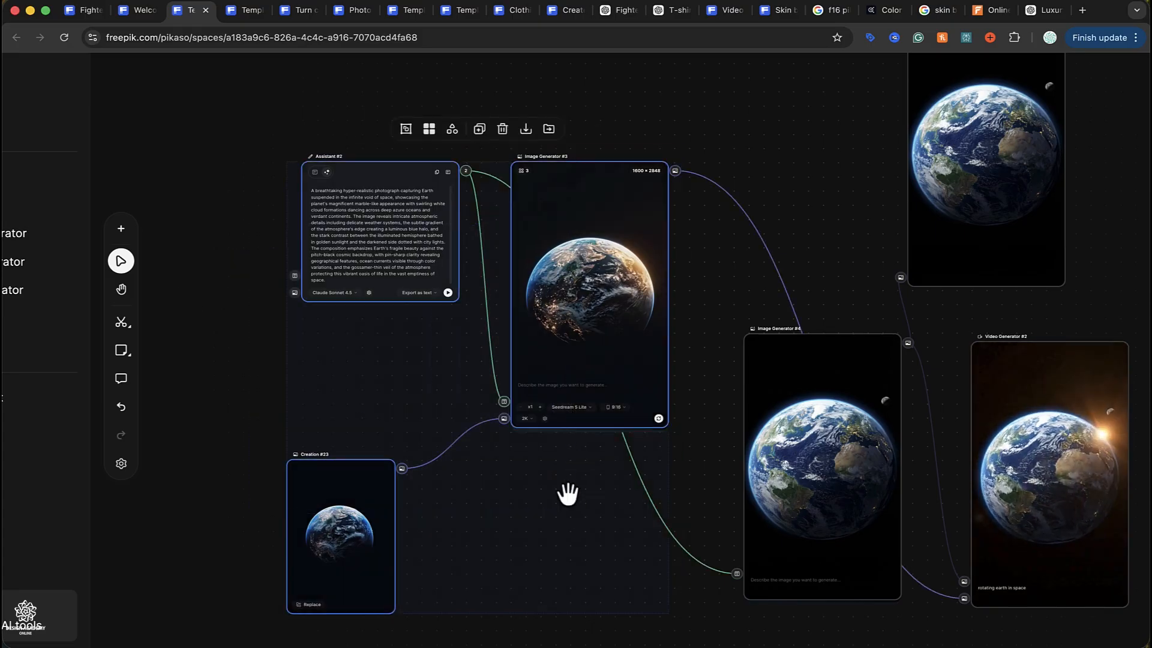
key("super+g")
left_click(441, 122)
left_click(441, 122)
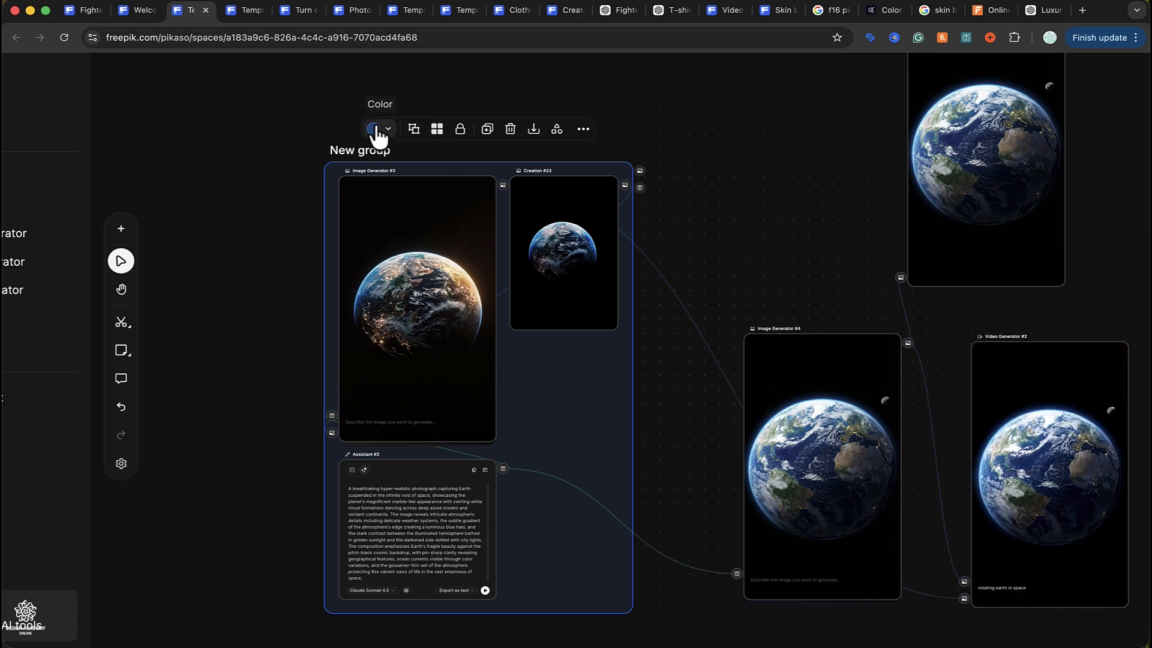
- Change the color of the copied workflow's group to yellow
left_click(389, 130)
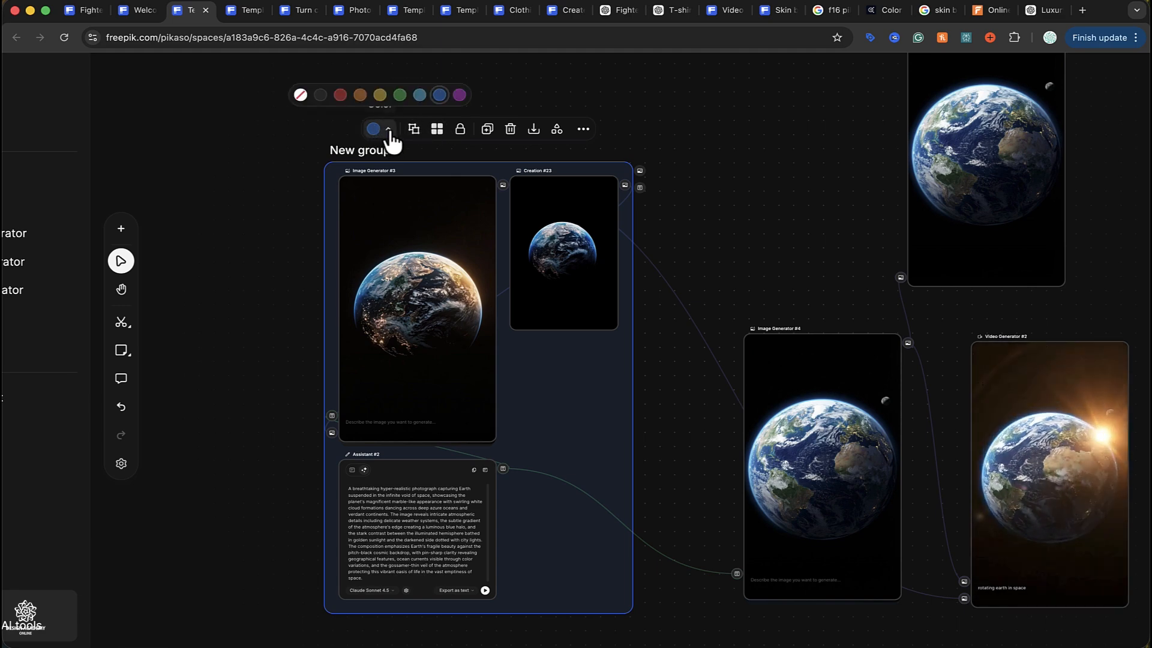
left_click(381, 96)
scroll(411, 386, "down", 5)
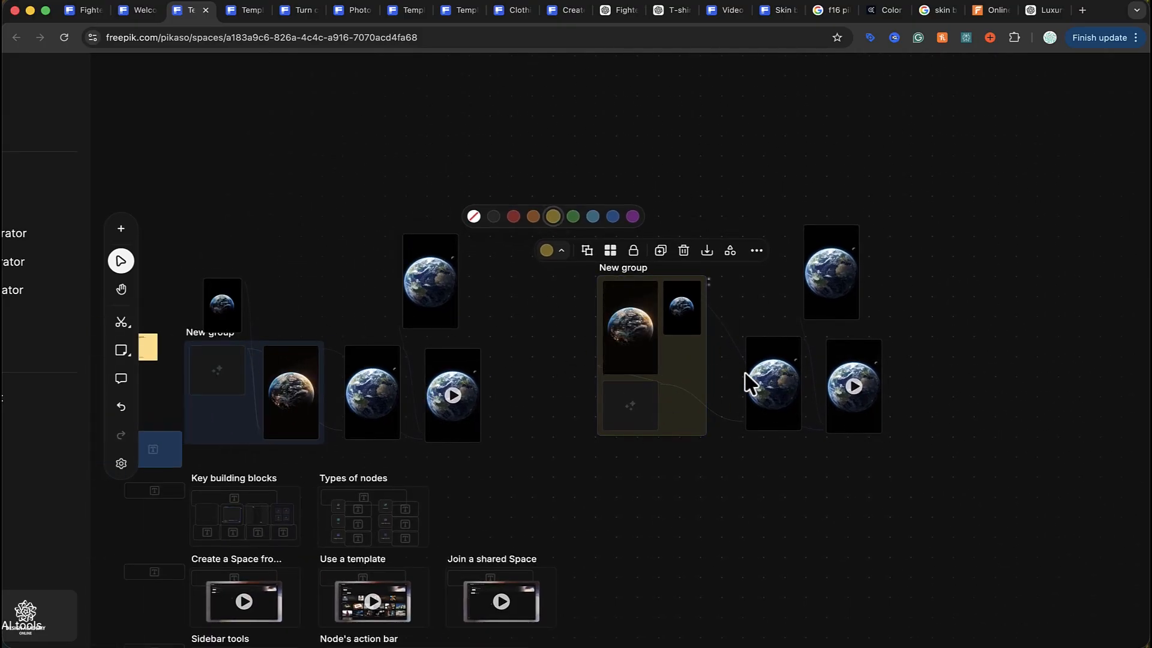
- Extend the copied Assistant's input prompt with "with meteor about to hit our planet earth"
scroll(753, 339, "up", 5)
scroll(753, 339, "up", 2)
scroll(479, 582, "up", 5)
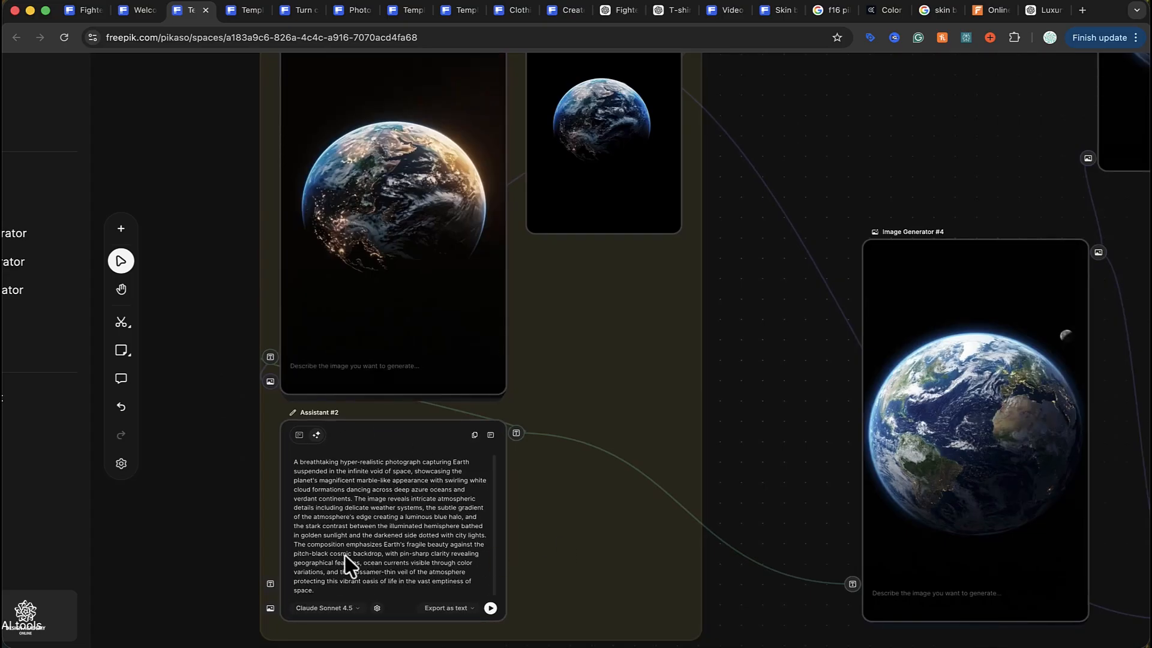
scroll(346, 564, "down", 5)
scroll(347, 563, "left", 3)
scroll(450, 367, "up", 5)
left_click(433, 397)
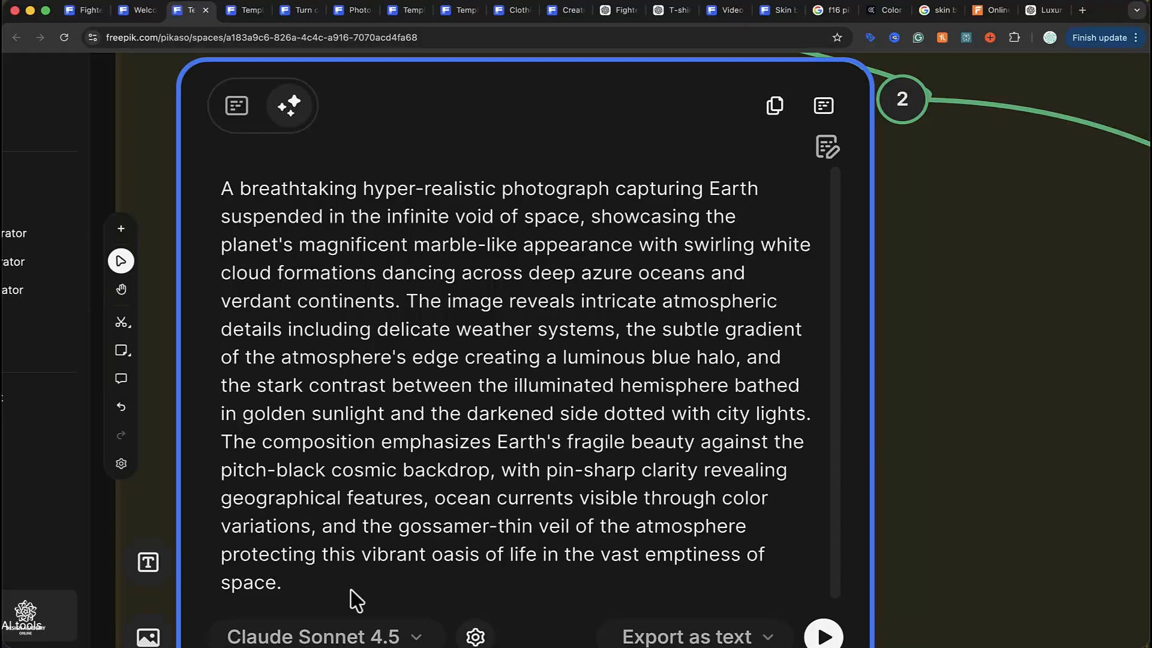
scroll(351, 591, "down", 5)
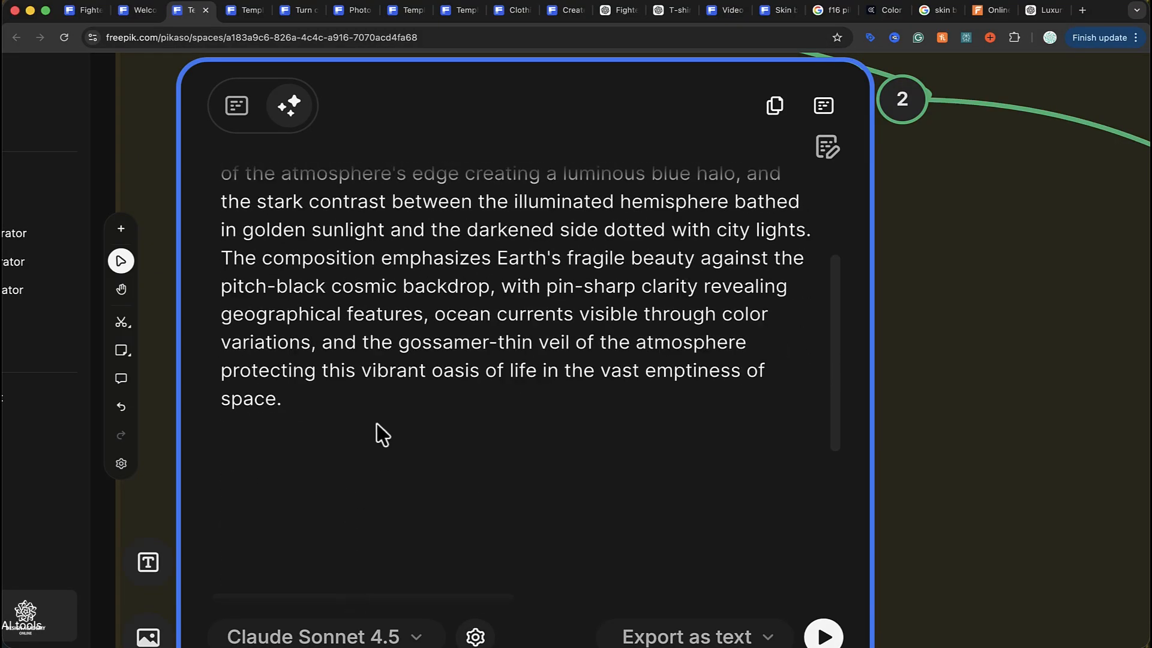
left_click(237, 107)
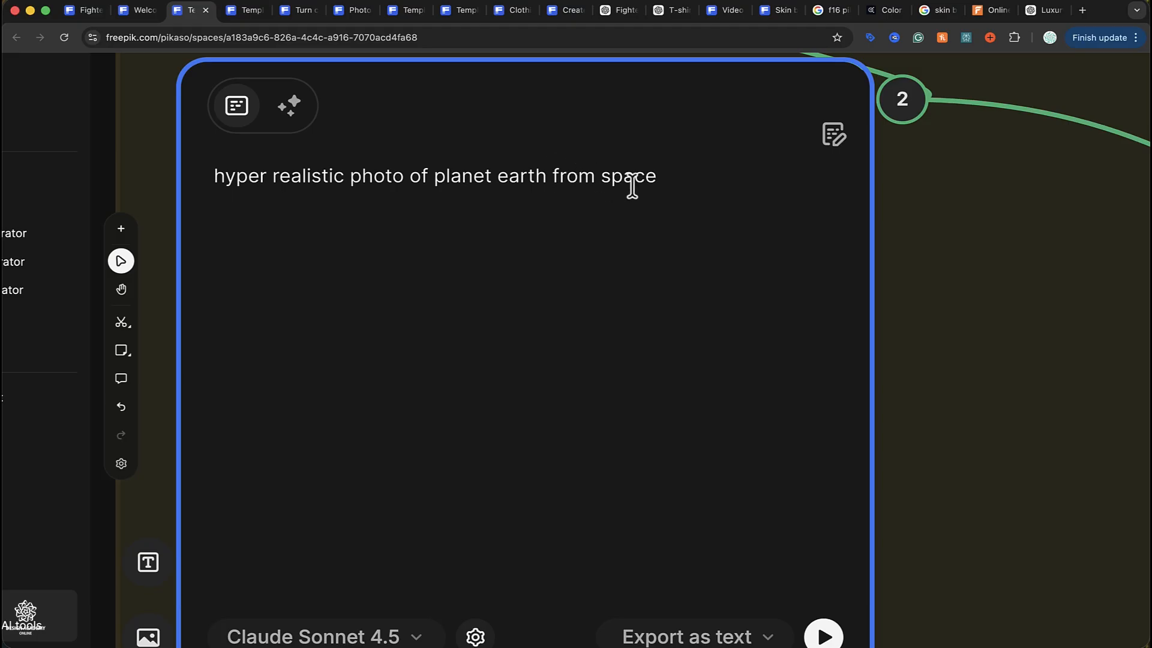
left_click(657, 175)
type("with meteor about to hit our plane")
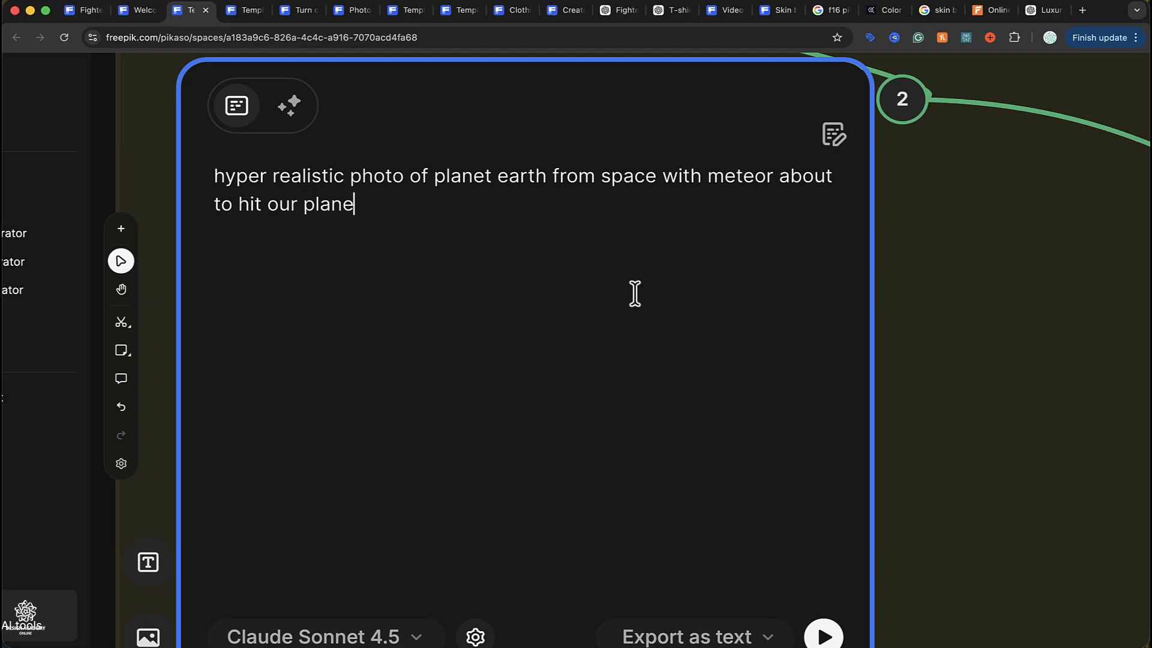
type("t earth")
- Run only the copied Assistant node and review the expanded prompt it writes
scroll(762, 452, "down", 5)
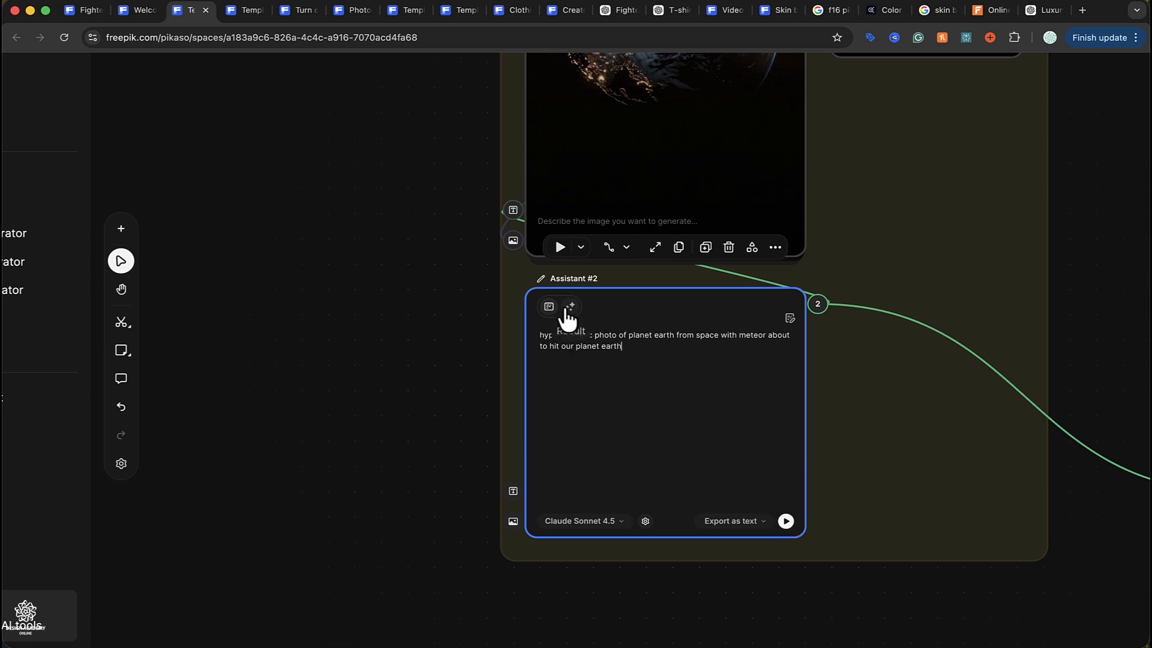
left_click(786, 521)
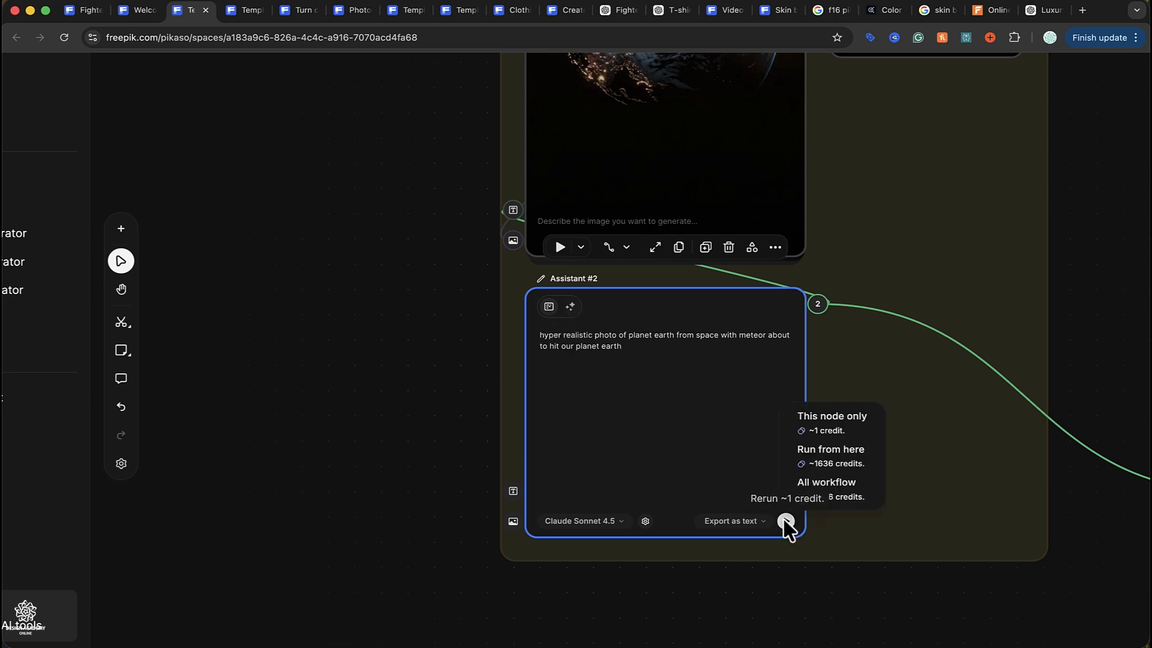
left_click(855, 428)
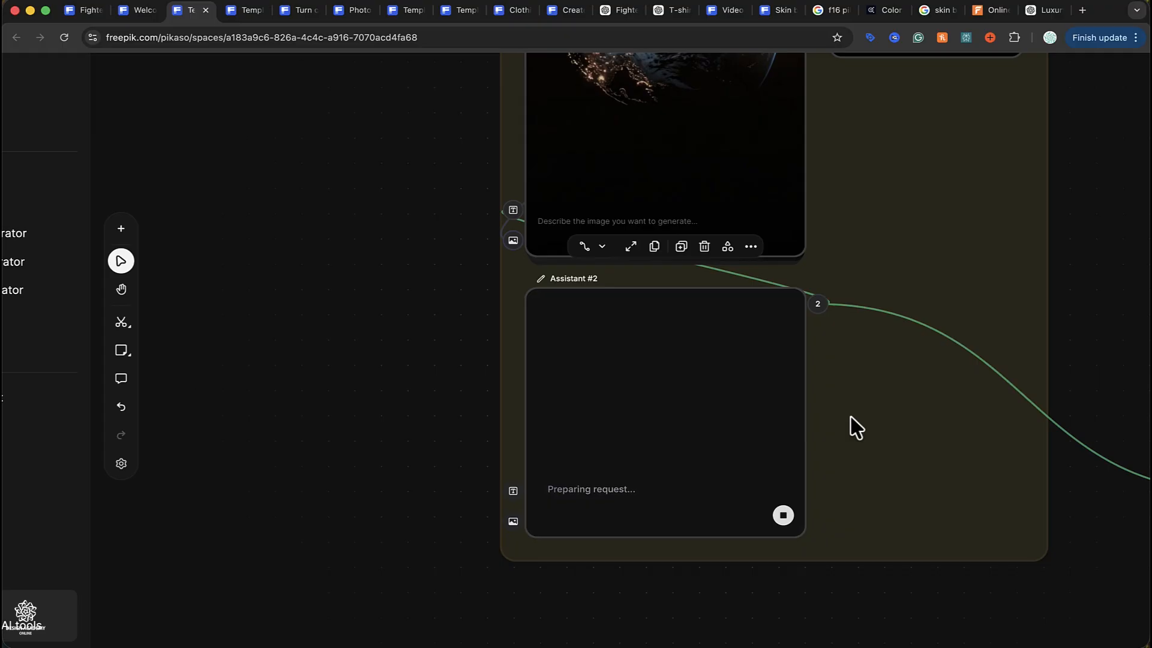
scroll(854, 427, "down", 5)
scroll(855, 429, "right", 5)
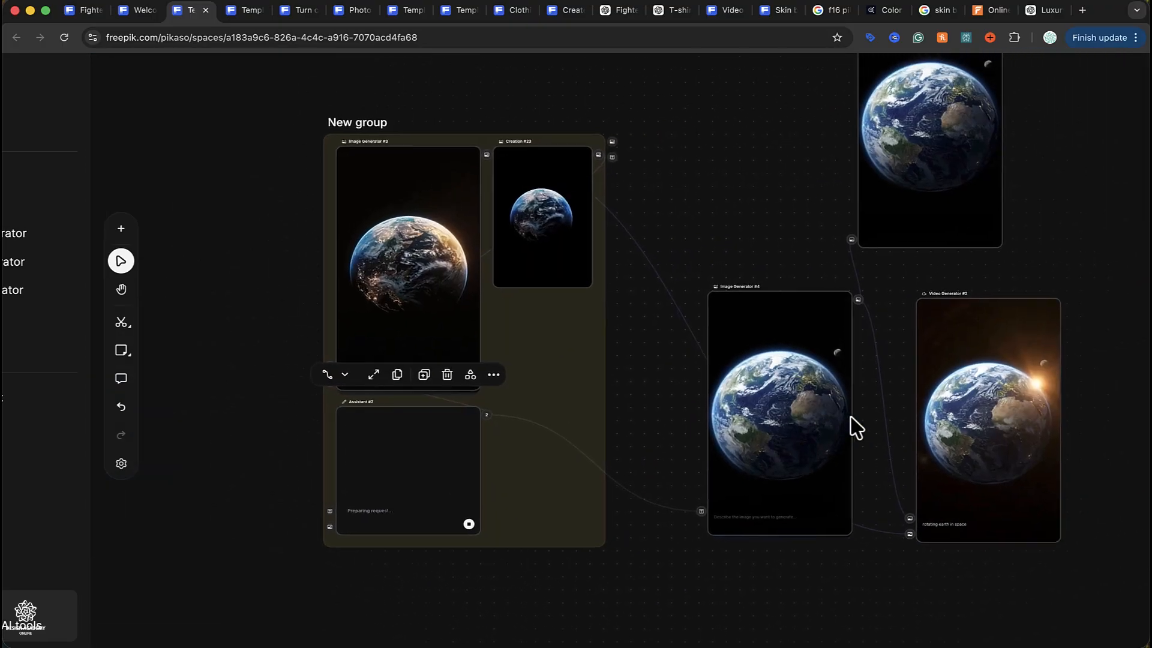
mouse_move(924, 418)
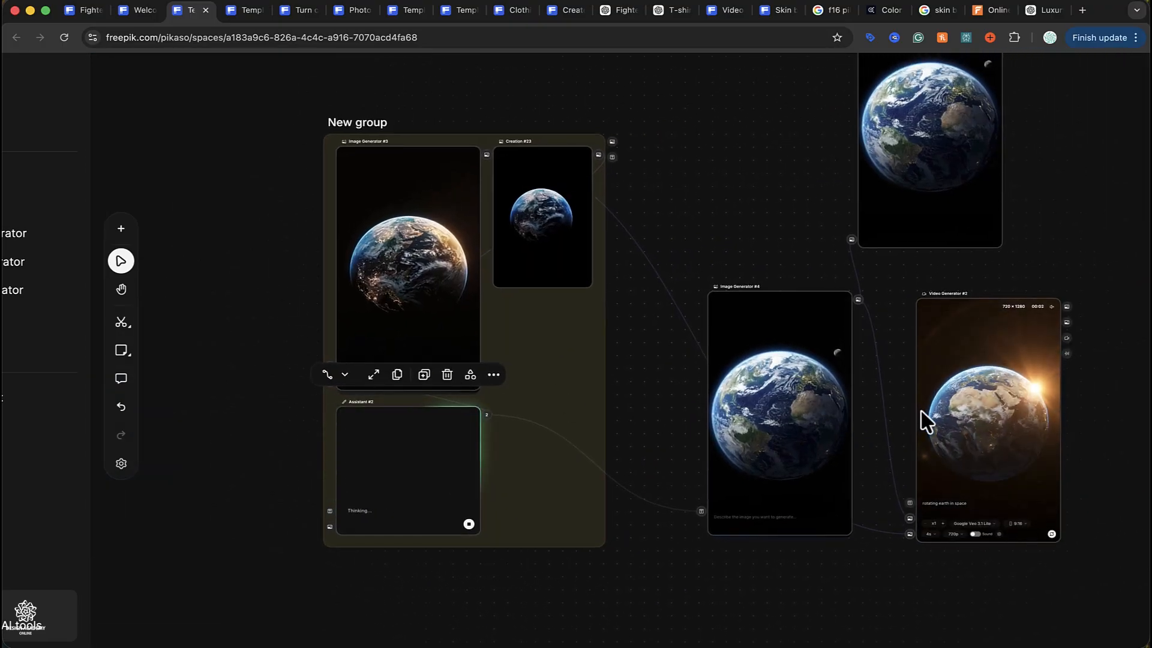
scroll(610, 563, "up", 5)
scroll(612, 567, "down", 3)
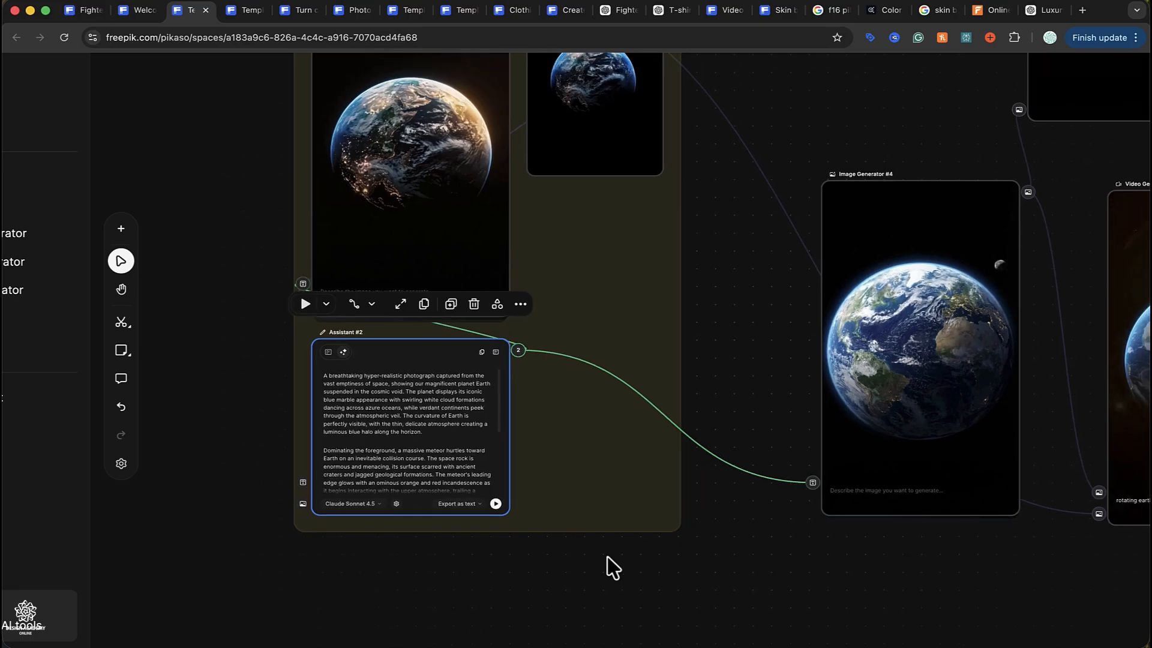
scroll(416, 456, "down", 1)
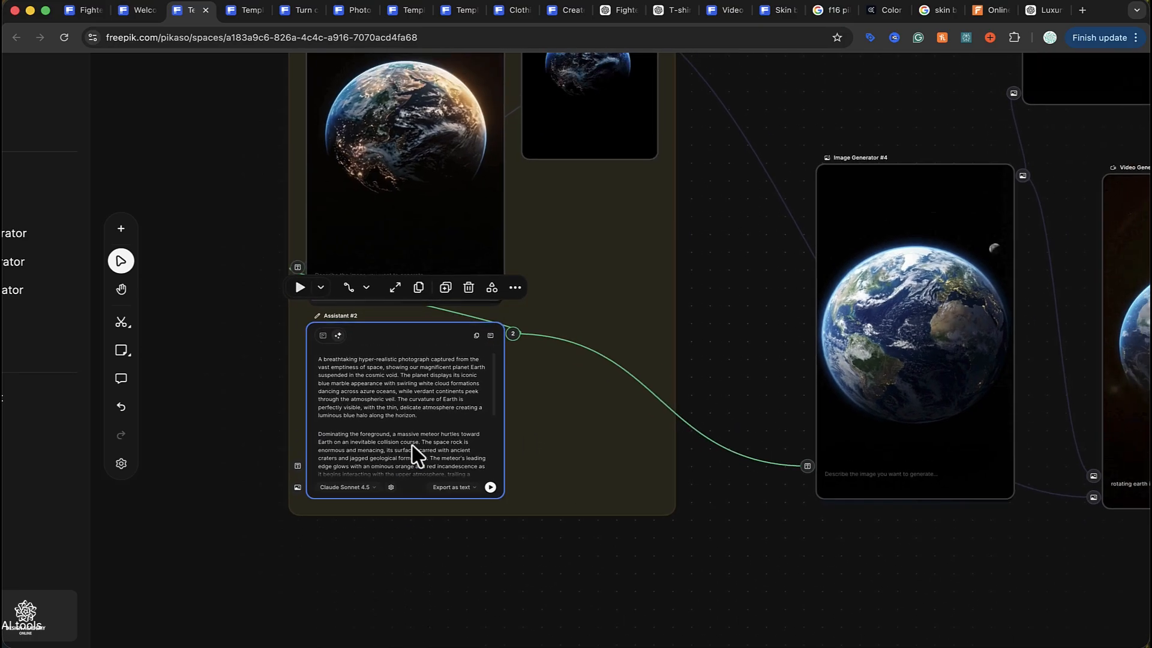
scroll(416, 455, "up", 2)
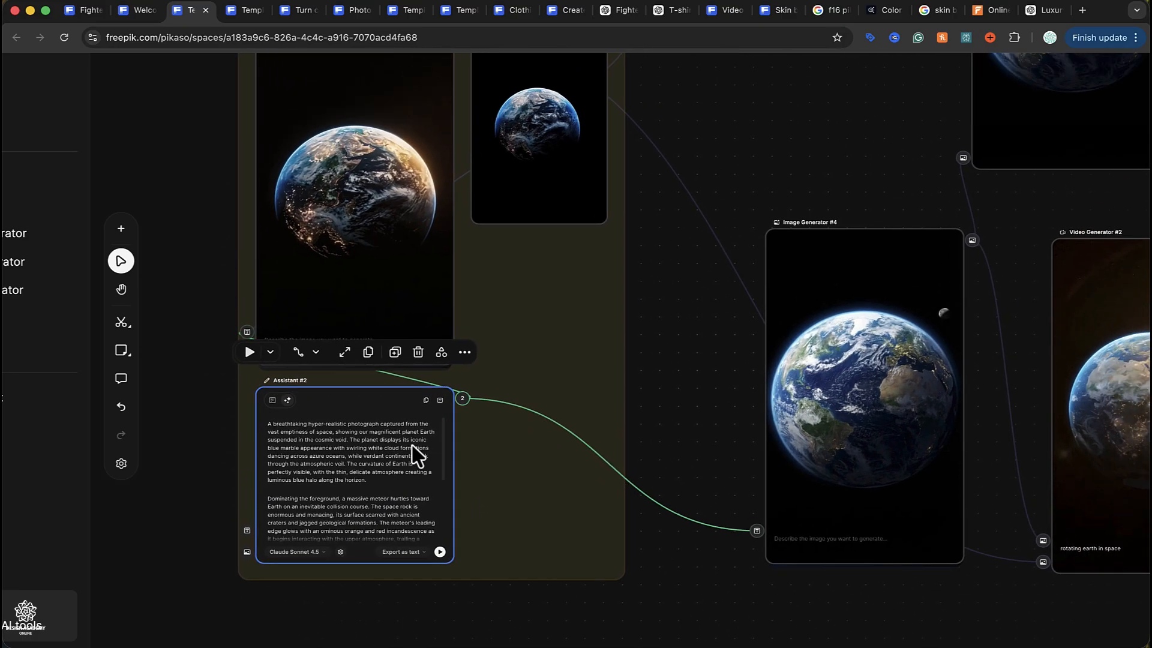
- Check the copied workflow's upscaler and video nodes, then rerun only Image Generator #4, which is fed by the Assistant
left_click(858, 418)
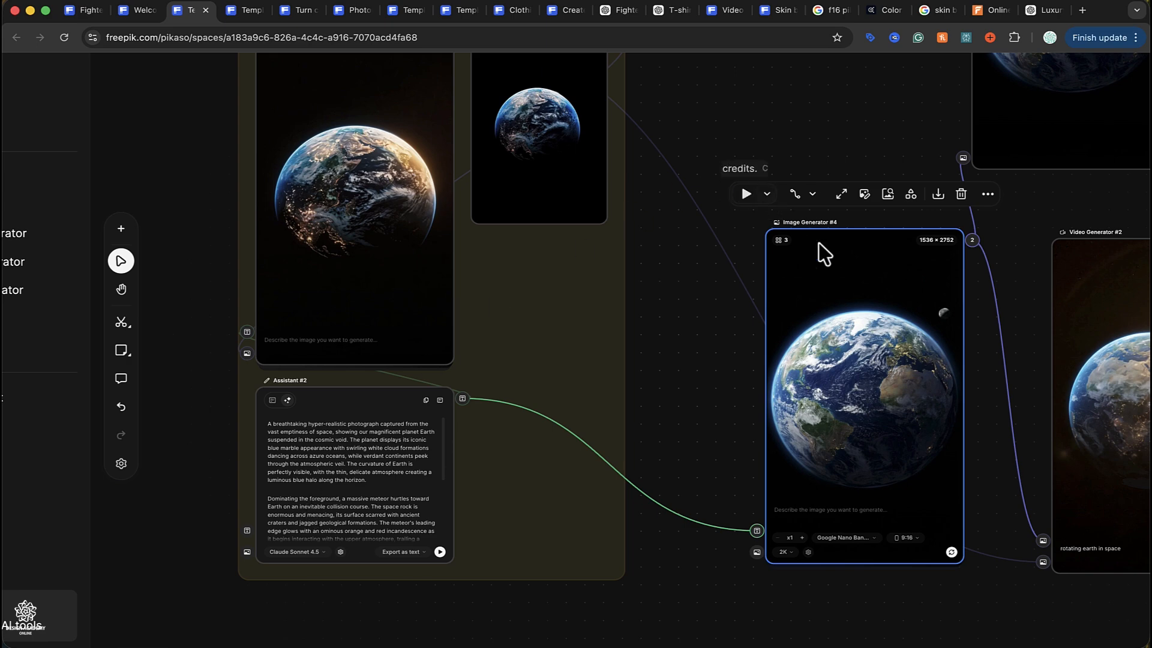
scroll(871, 373, "right", 5)
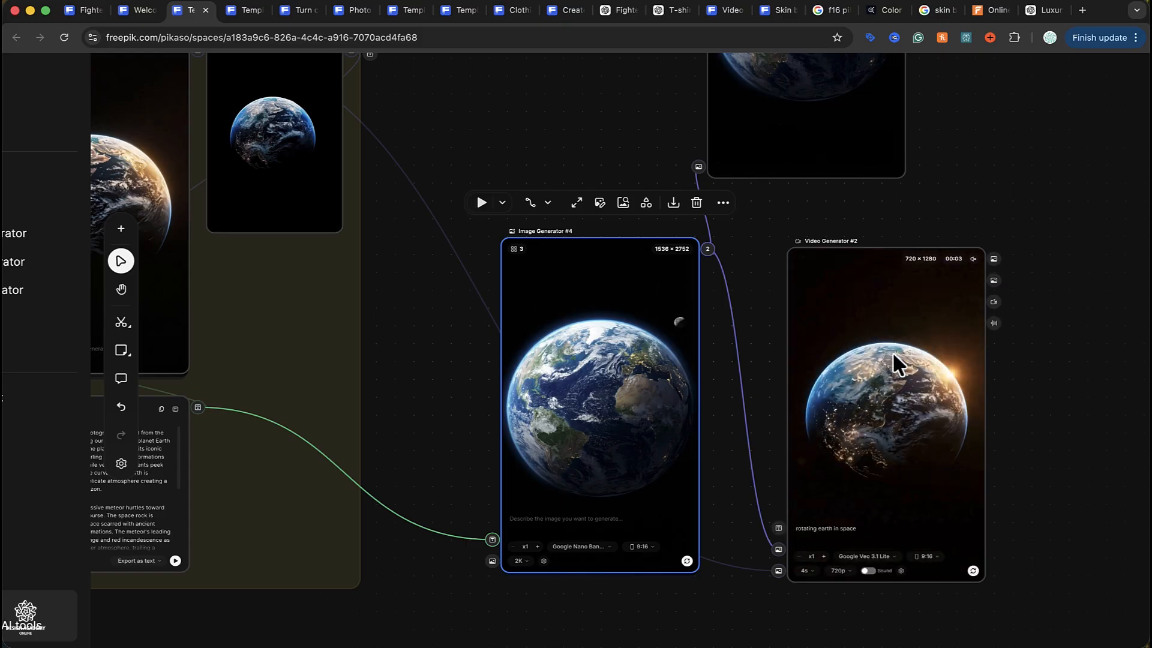
scroll(892, 351, "up", 4)
left_click_drag(859, 216, 937, 192)
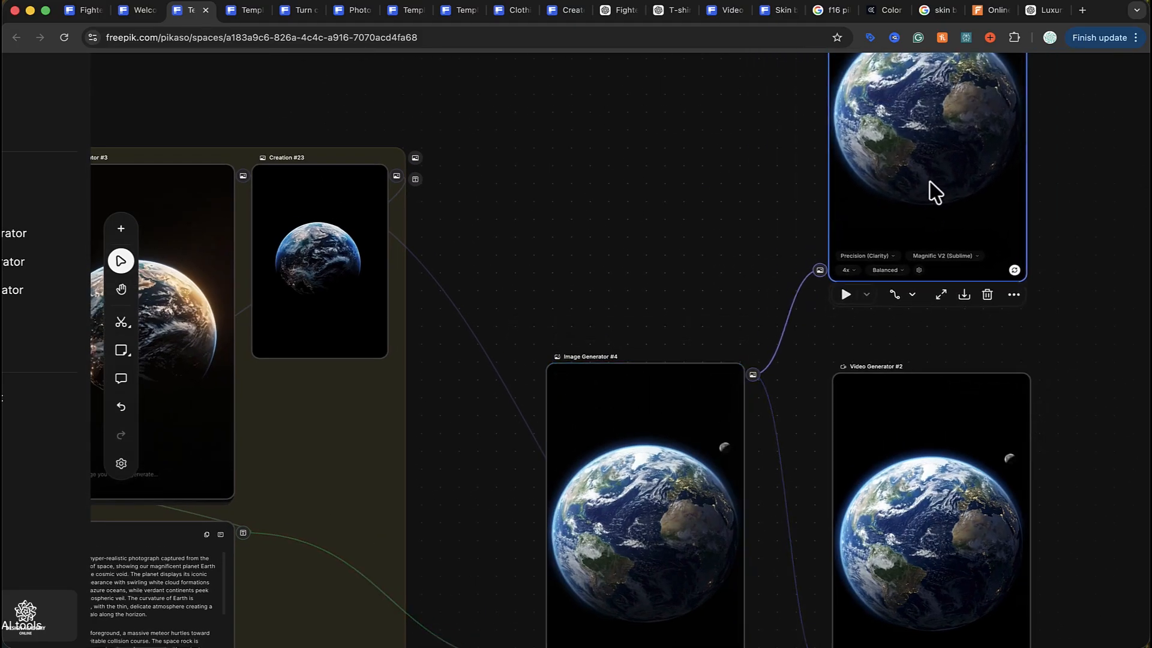
scroll(785, 344, "down", 5)
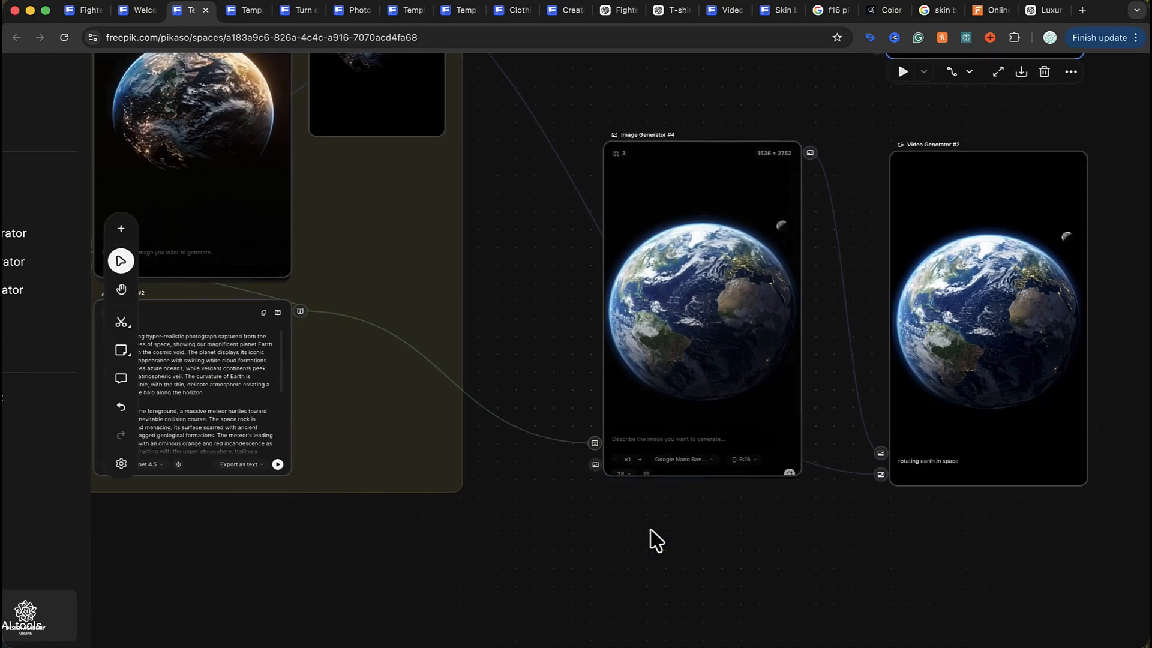
left_click(693, 339)
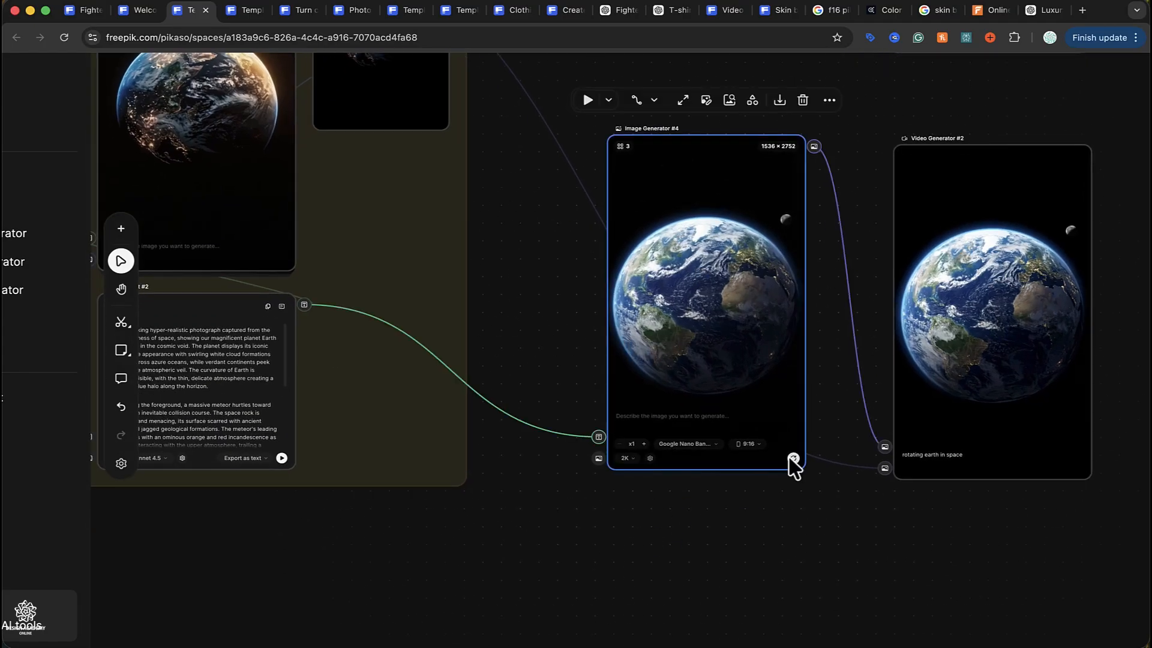
left_click(793, 459)
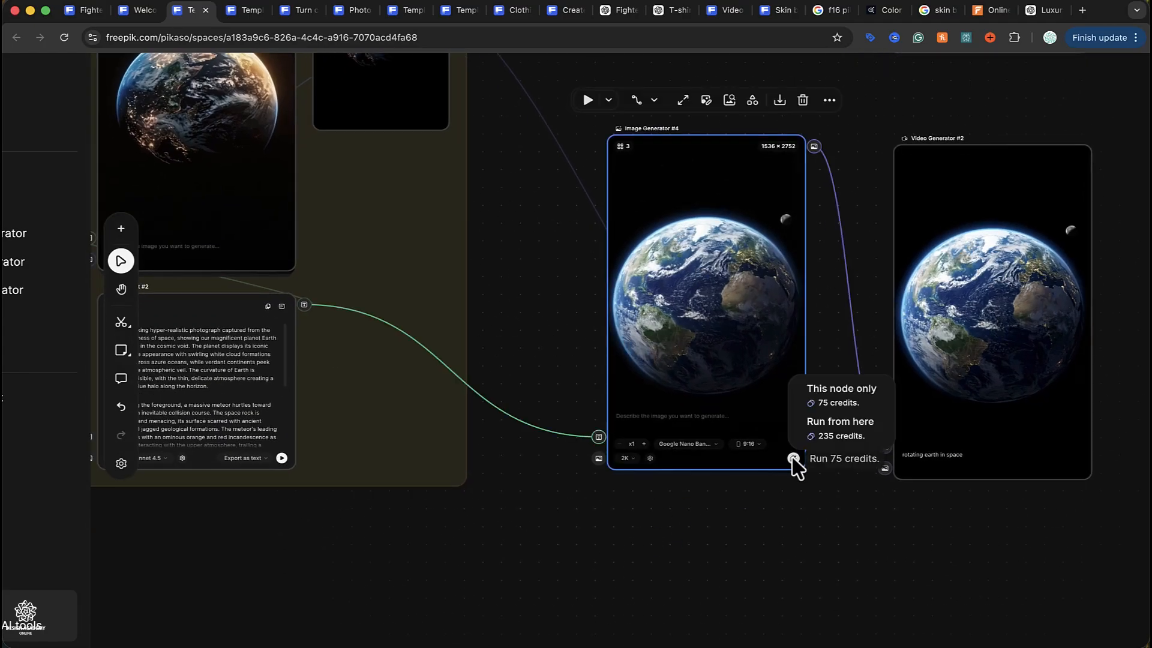
left_click(859, 408)
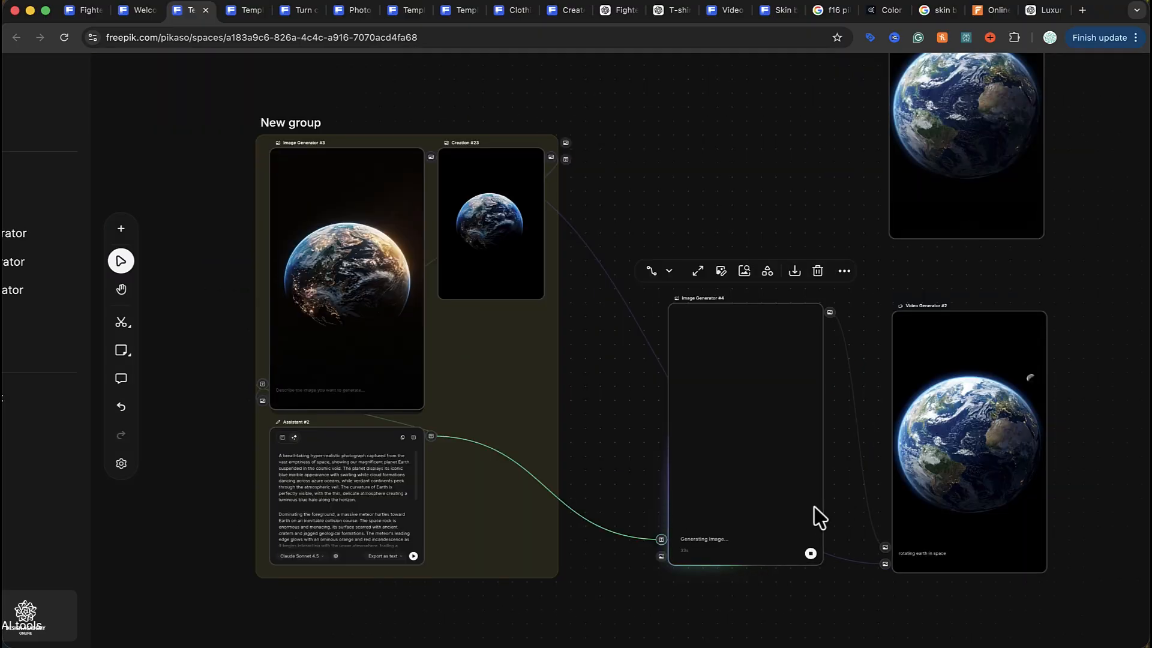
- Browse the available node types, including List and Stock, and add a Reference node to the canvas
left_click(121, 231)
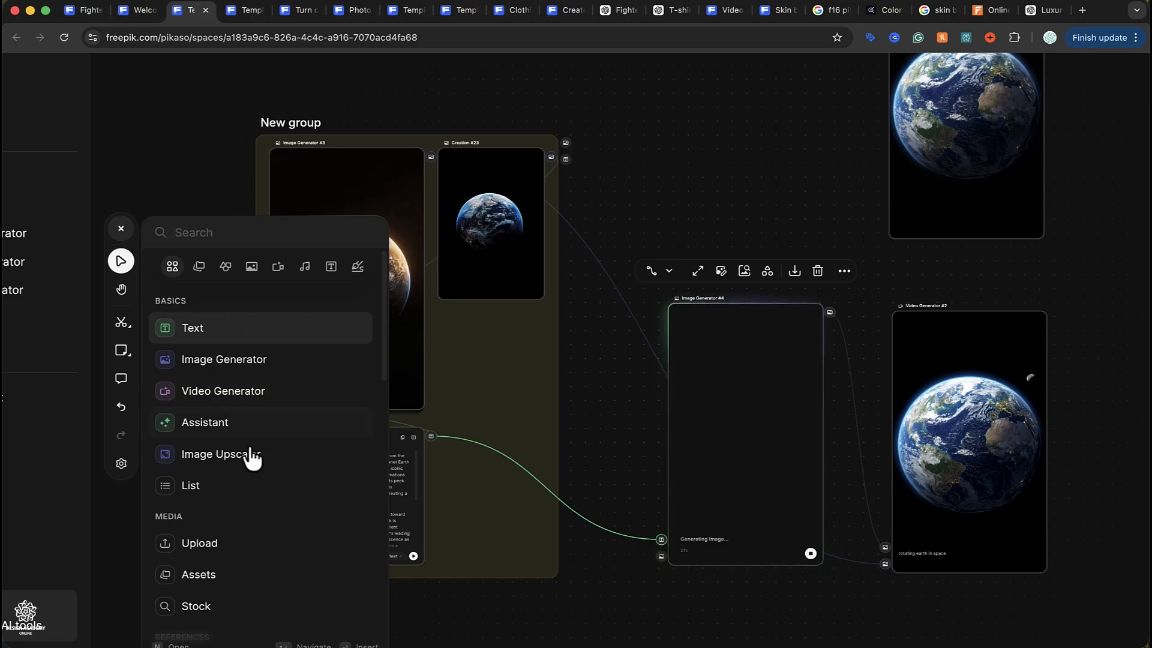
scroll(253, 480, "down", 3)
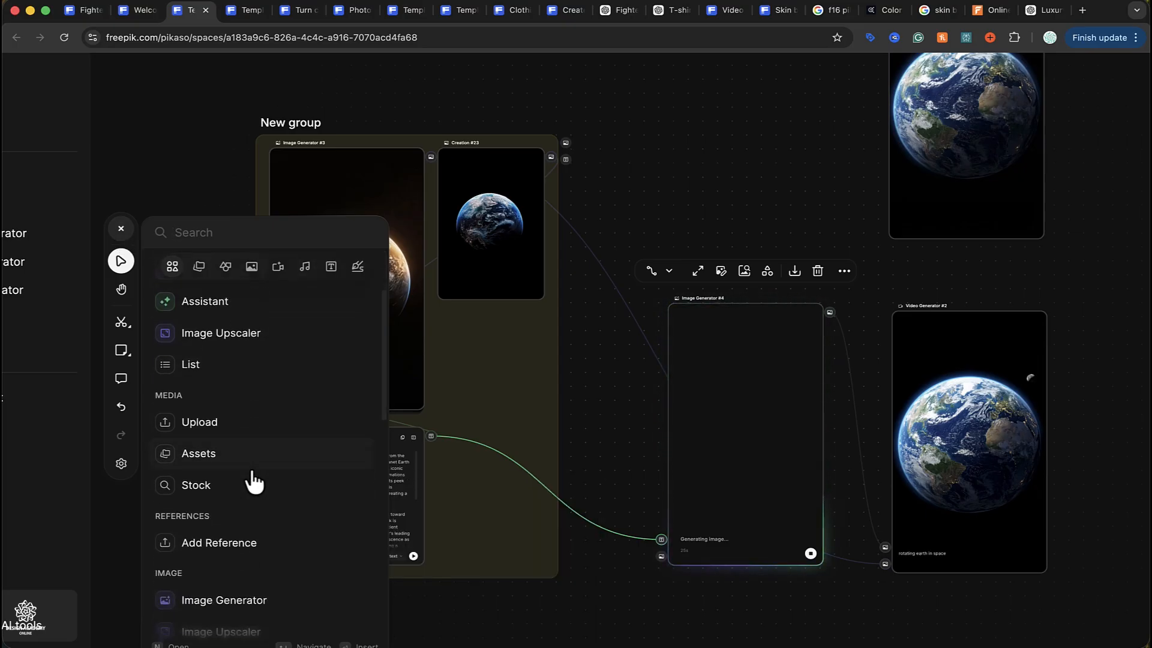
mouse_move(201, 360)
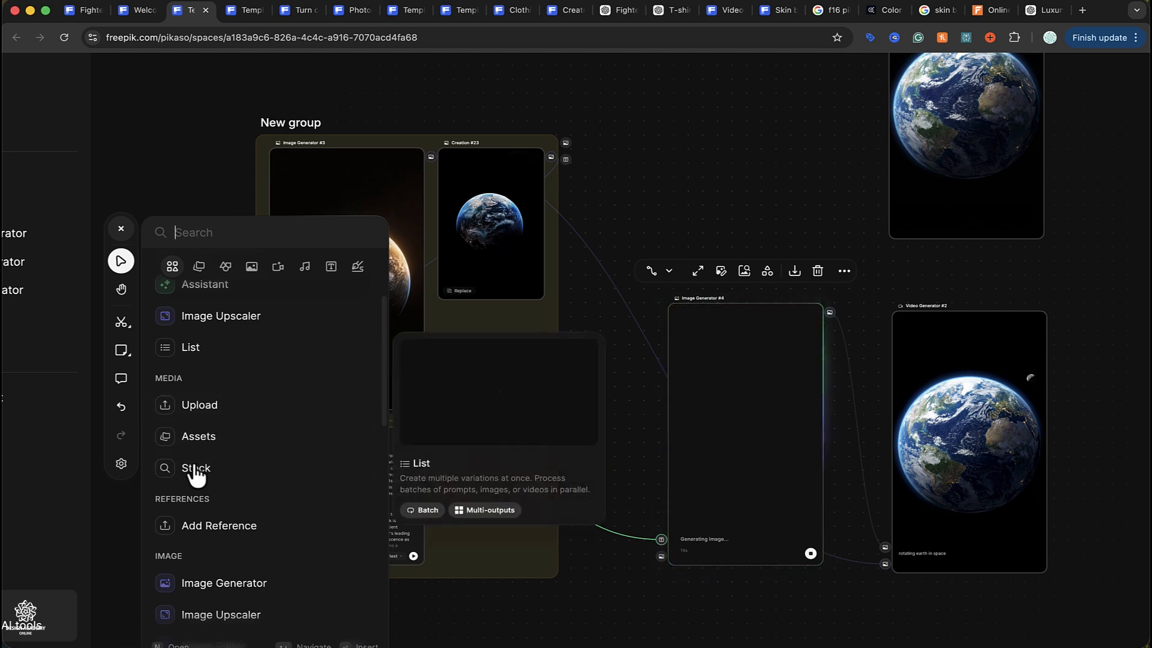
scroll(251, 462, "down", 2)
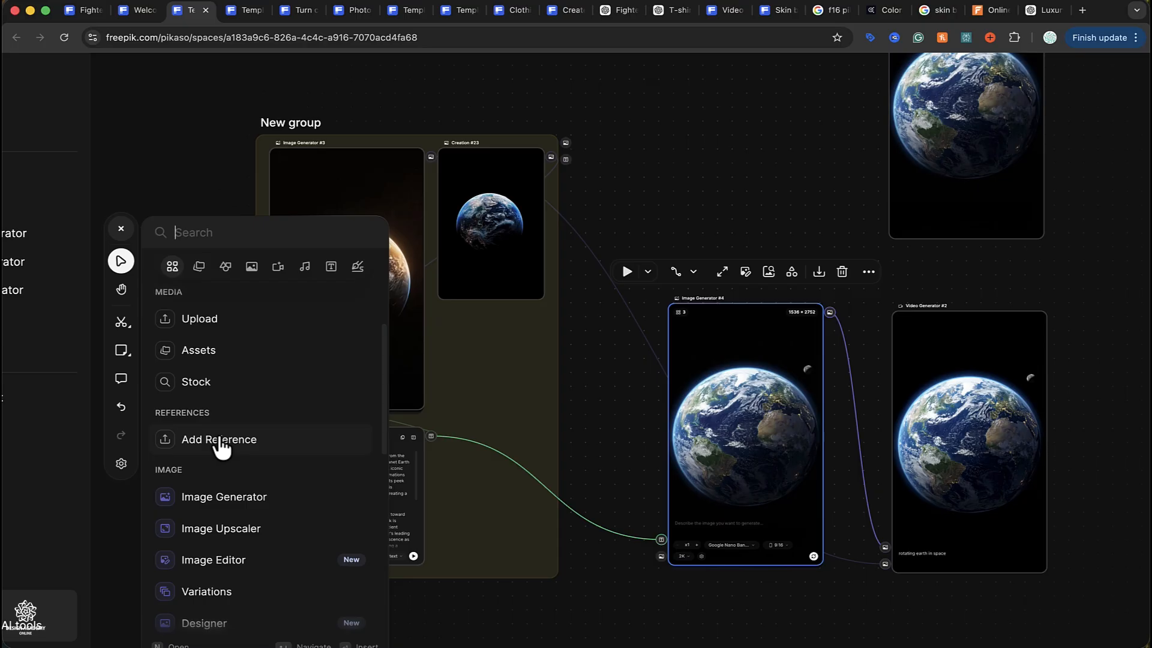
left_click(219, 441)
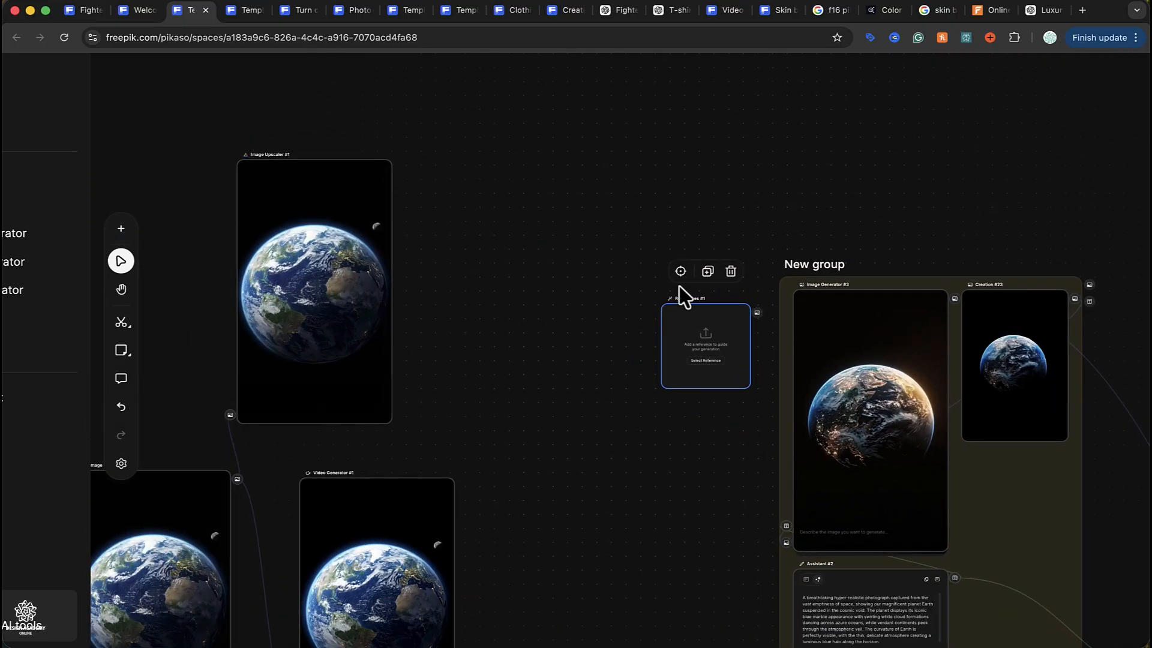
- Assign the #minimaltypo style from the featured styles to the new Reference node
scroll(720, 345, "up", 5)
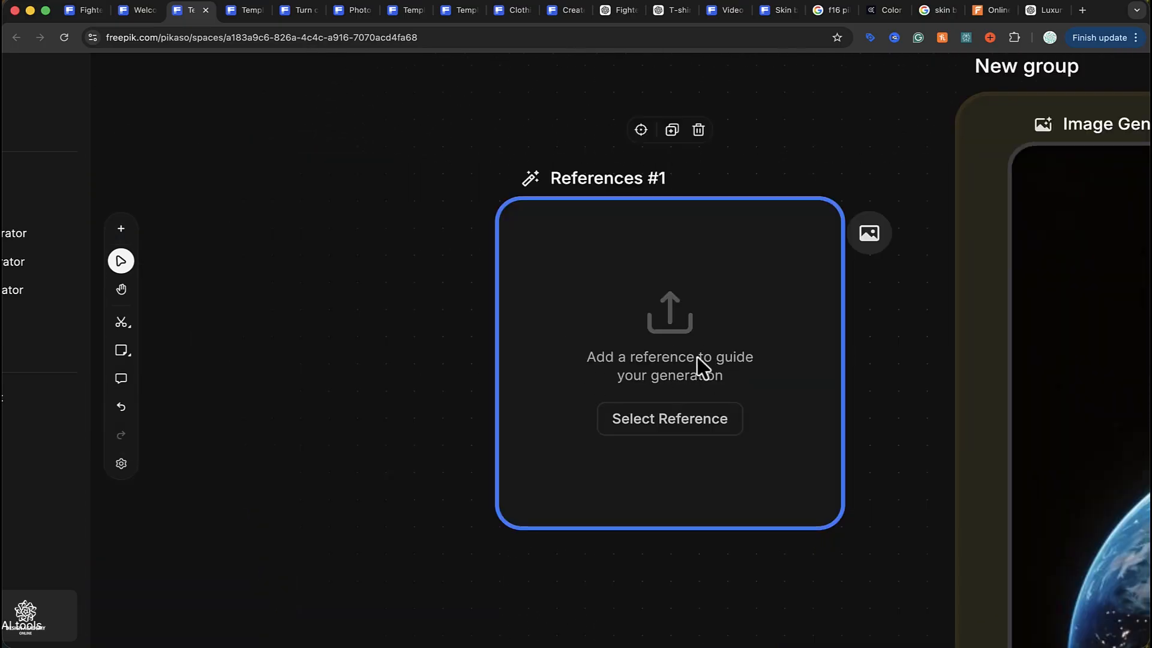
left_click(664, 430)
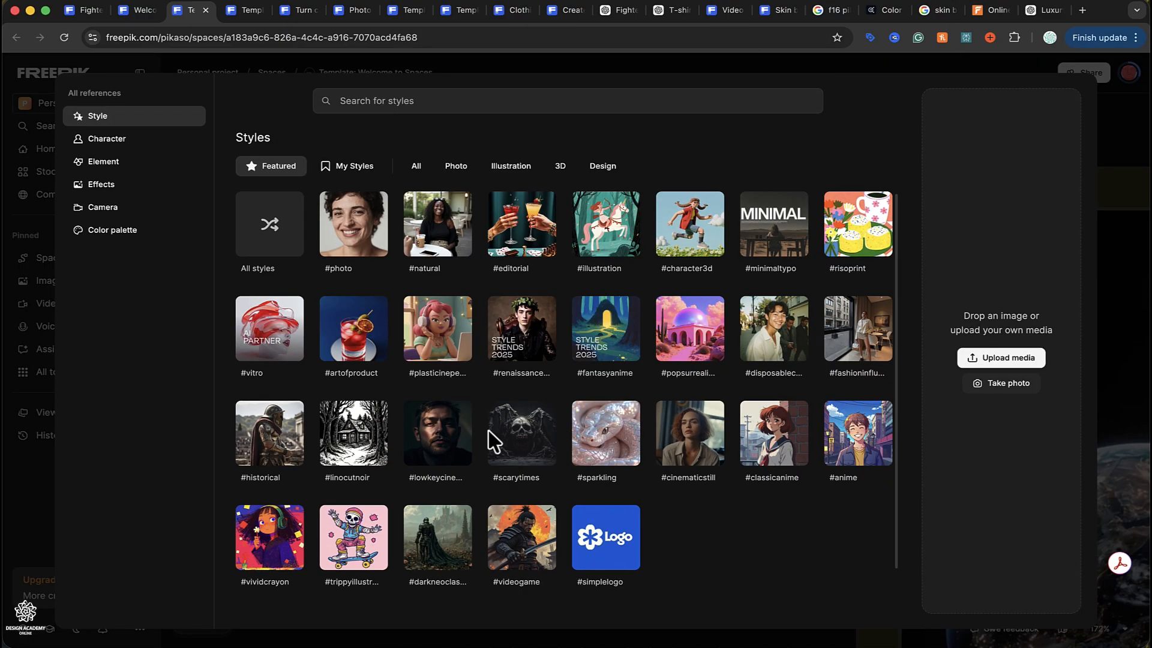
mouse_move(540, 367)
scroll(543, 356, "up", 5)
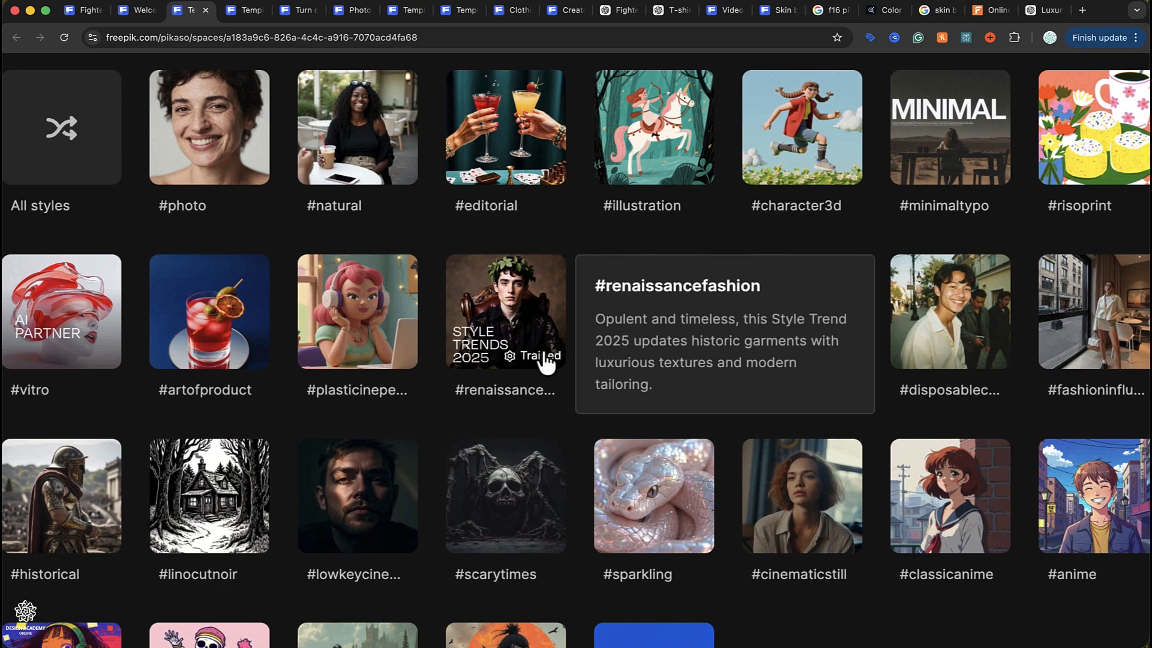
scroll(543, 342, "down", 4)
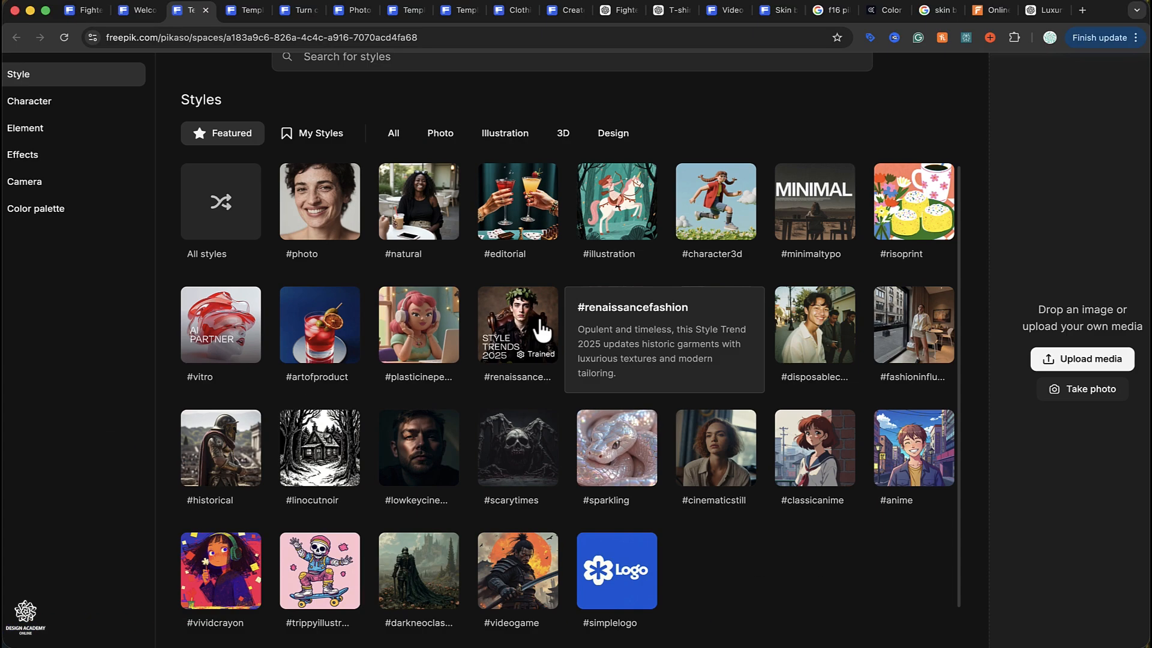
mouse_move(845, 220)
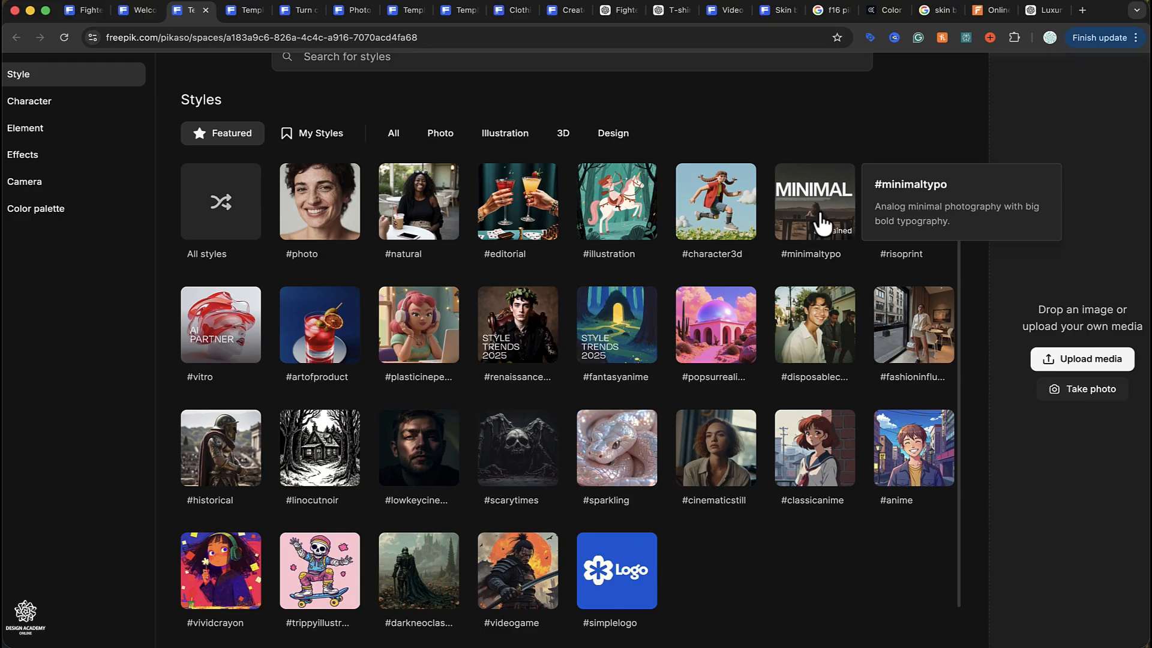
left_click(821, 221)
left_click(1112, 631)
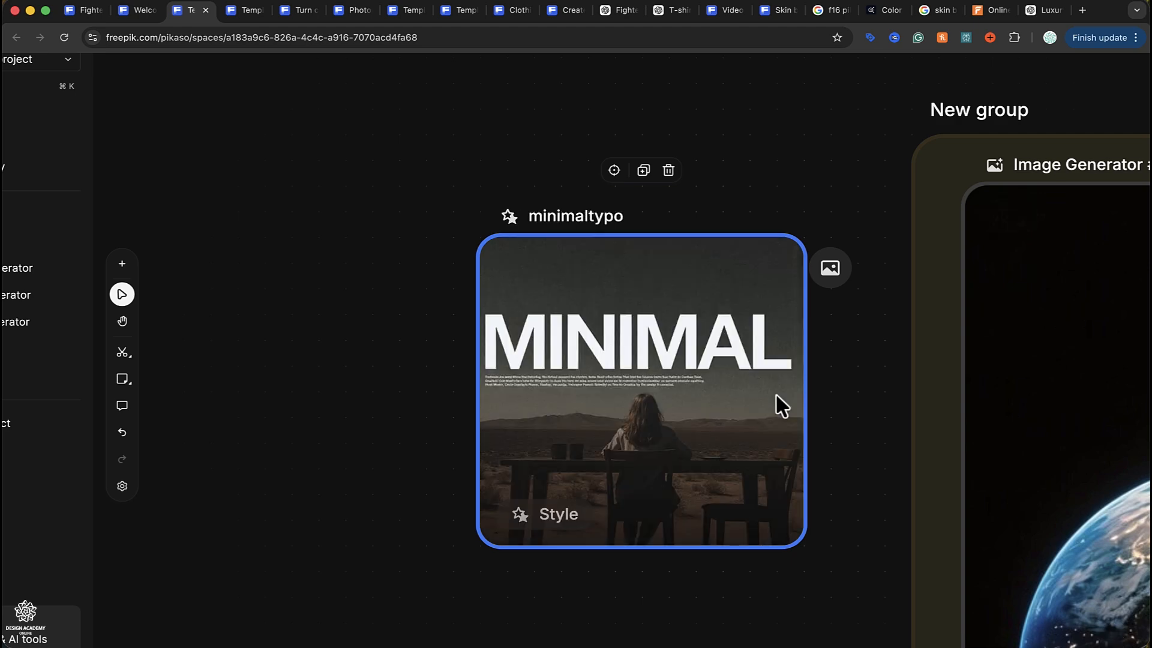
- Review the meteor image in Image Generator #4, then move the minimaltypo reference above that node and connect it to the image input
scroll(776, 396, "down", 5)
scroll(777, 396, "right", 5)
scroll(777, 396, "down", 2)
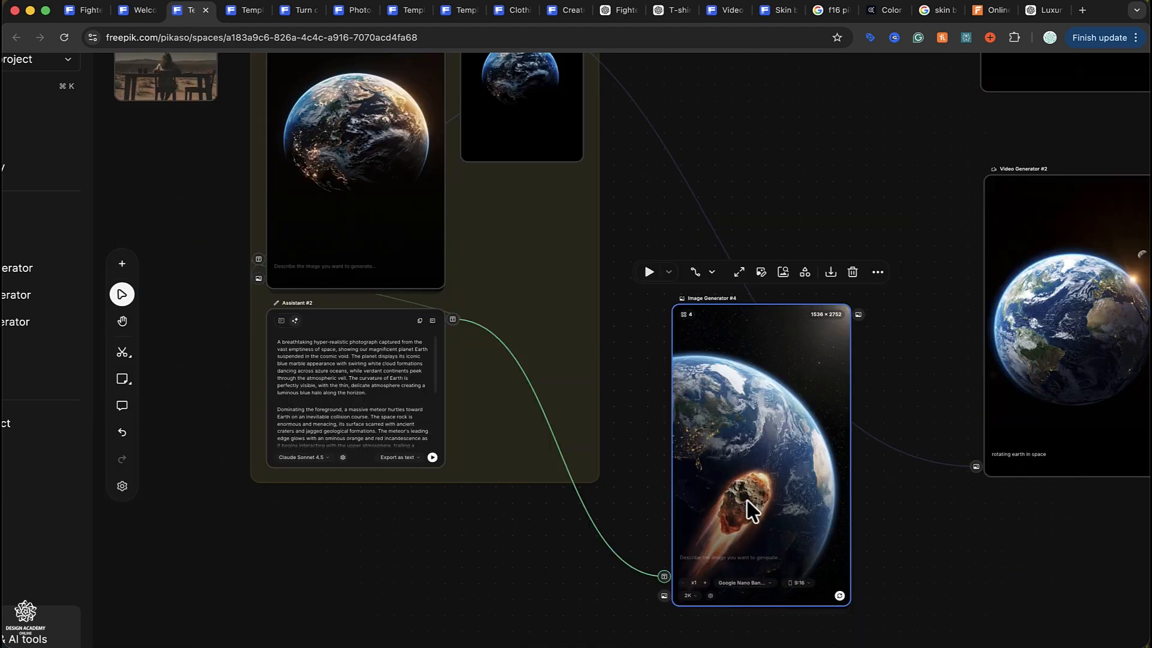
scroll(630, 508, "down", 5)
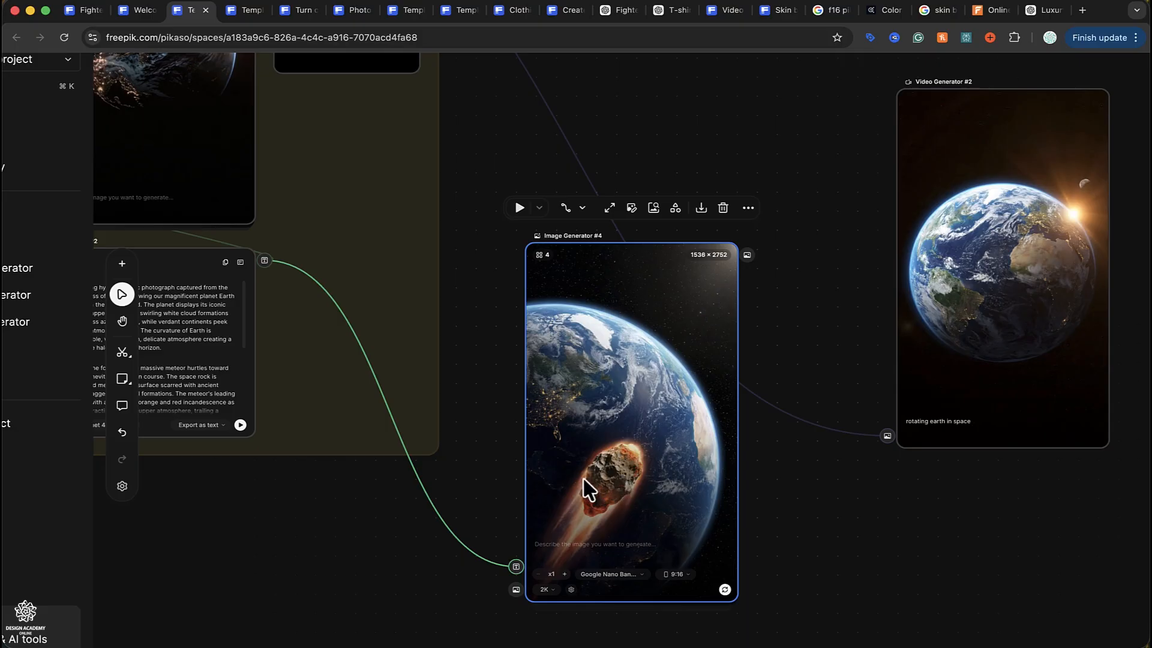
scroll(585, 489, "up", 5)
scroll(584, 480, "down", 2)
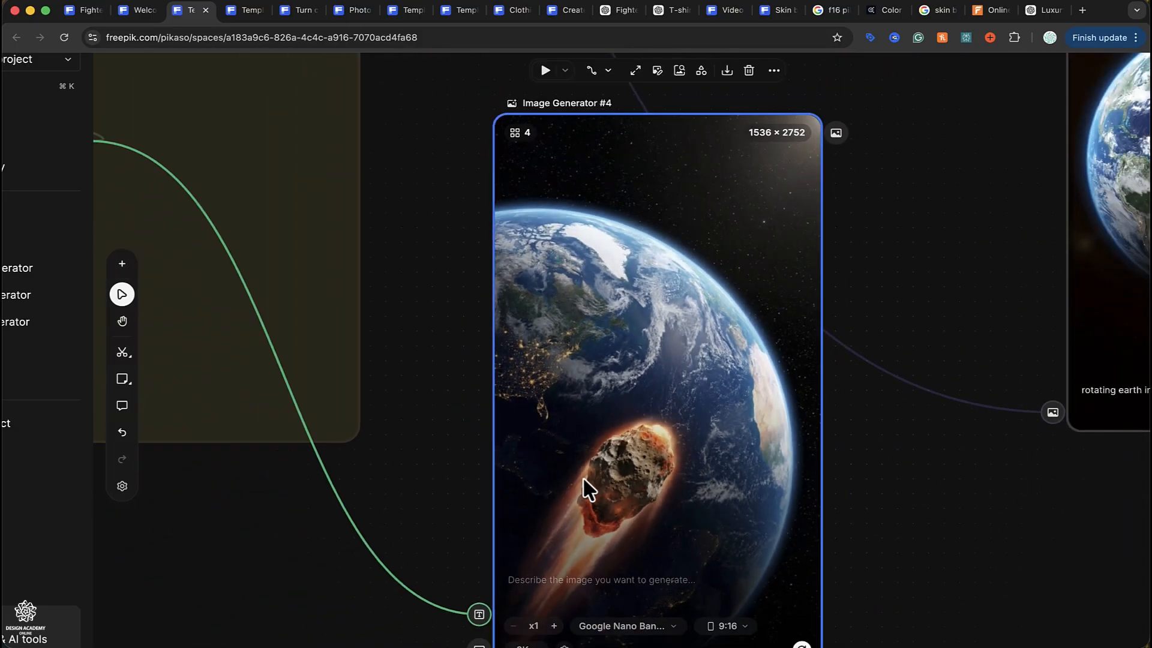
scroll(692, 451, "down", 4)
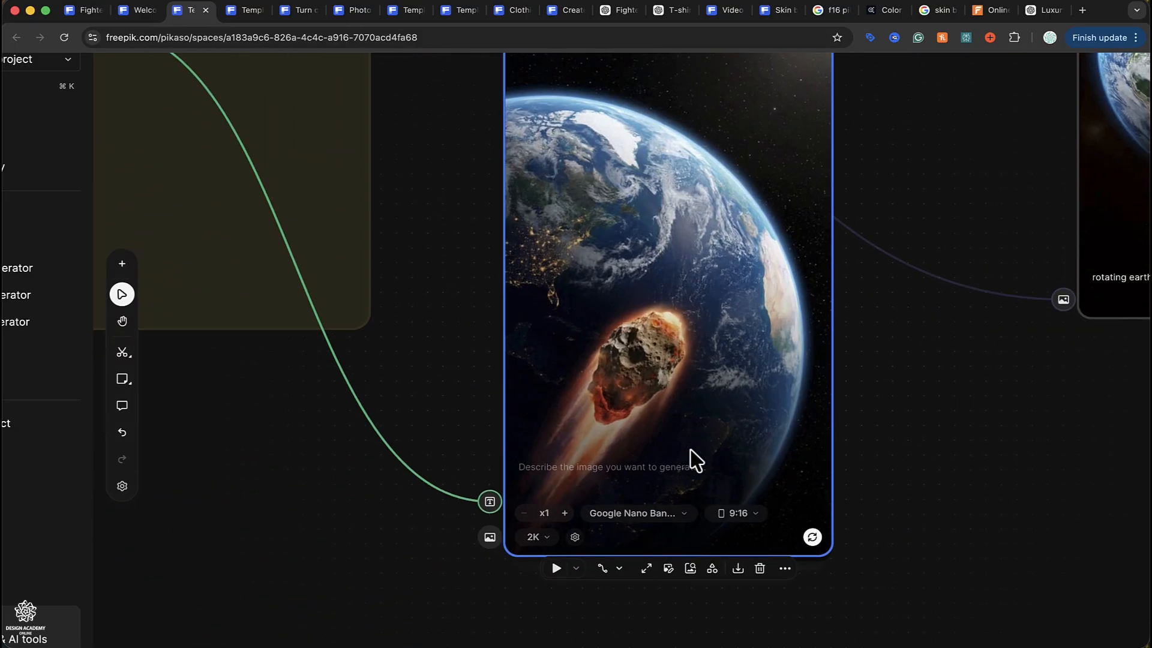
scroll(692, 461, "down", 5)
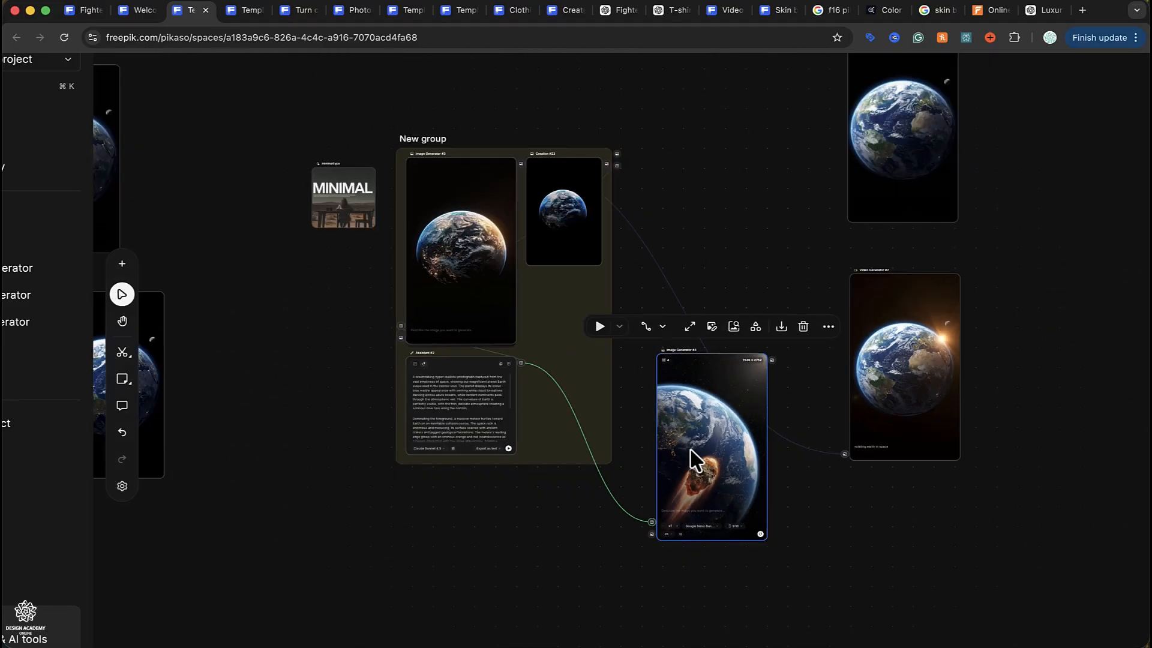
left_click_drag(365, 228, 735, 270)
left_click_drag(748, 222, 652, 533)
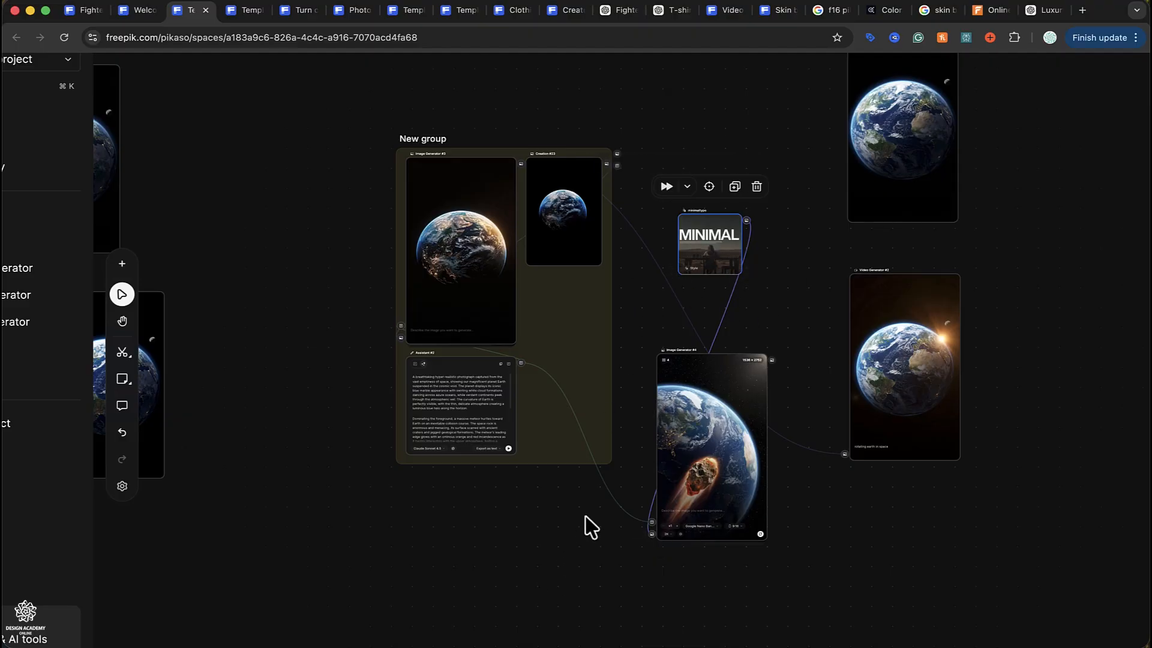
- Add the prompt "Sci fi movie title: ASTRO" to Image Generator #4 and regenerate its image
scroll(591, 527, "down", 3)
scroll(810, 394, "up", 5)
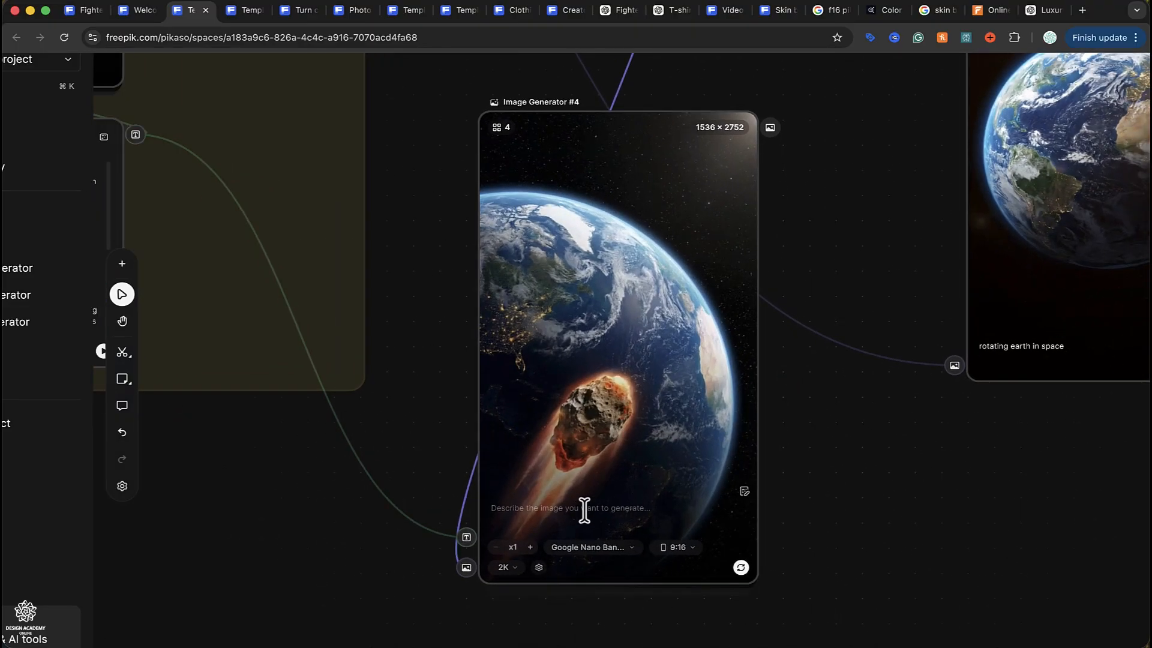
left_click(587, 505)
type("ASTRO")
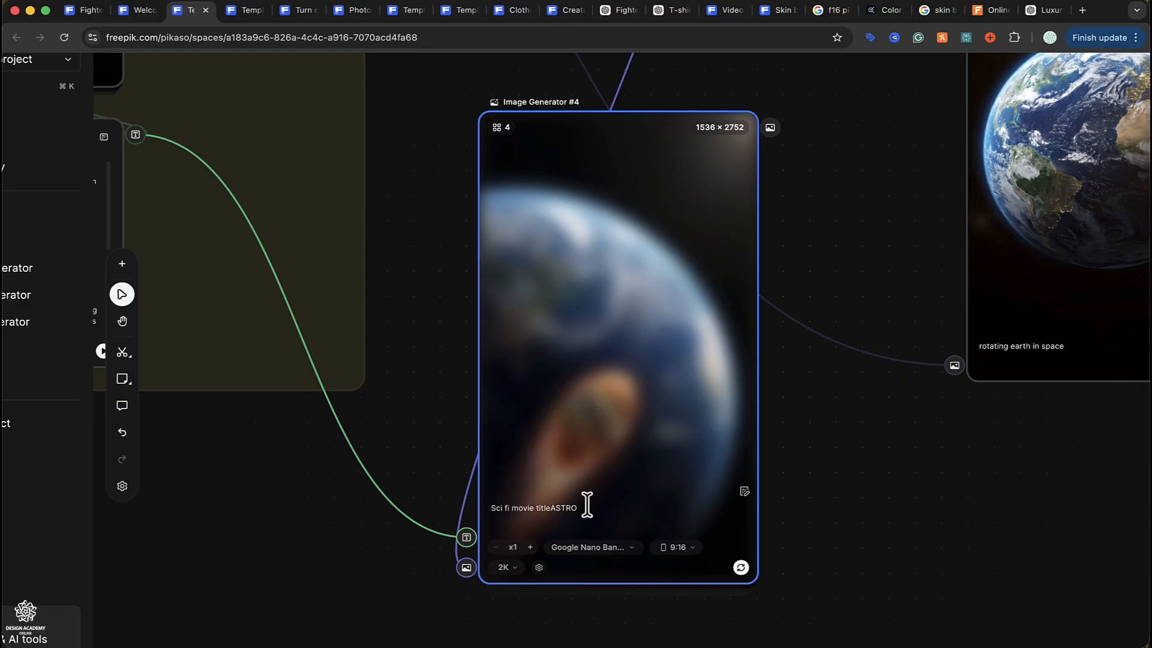
type(":")
left_click(741, 568)
- Add a Designer node to the canvas and place it in the empty space between the original and copied workflows
scroll(458, 386, "down", 5)
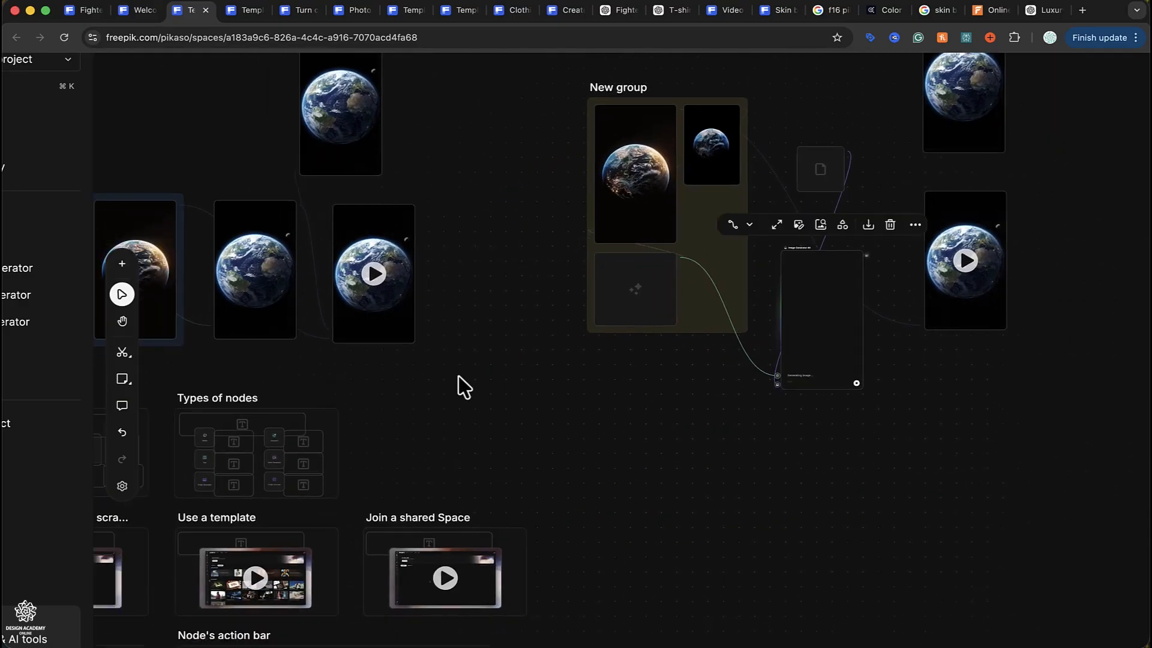
scroll(457, 385, "left", 5)
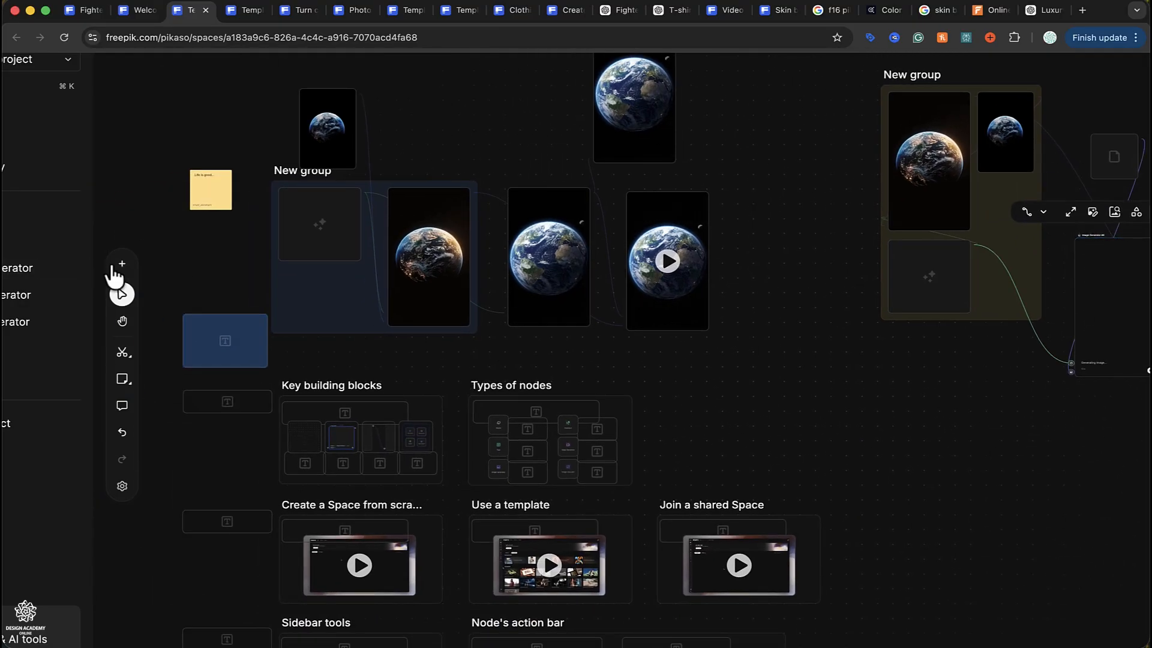
scroll(592, 244, "right", 6)
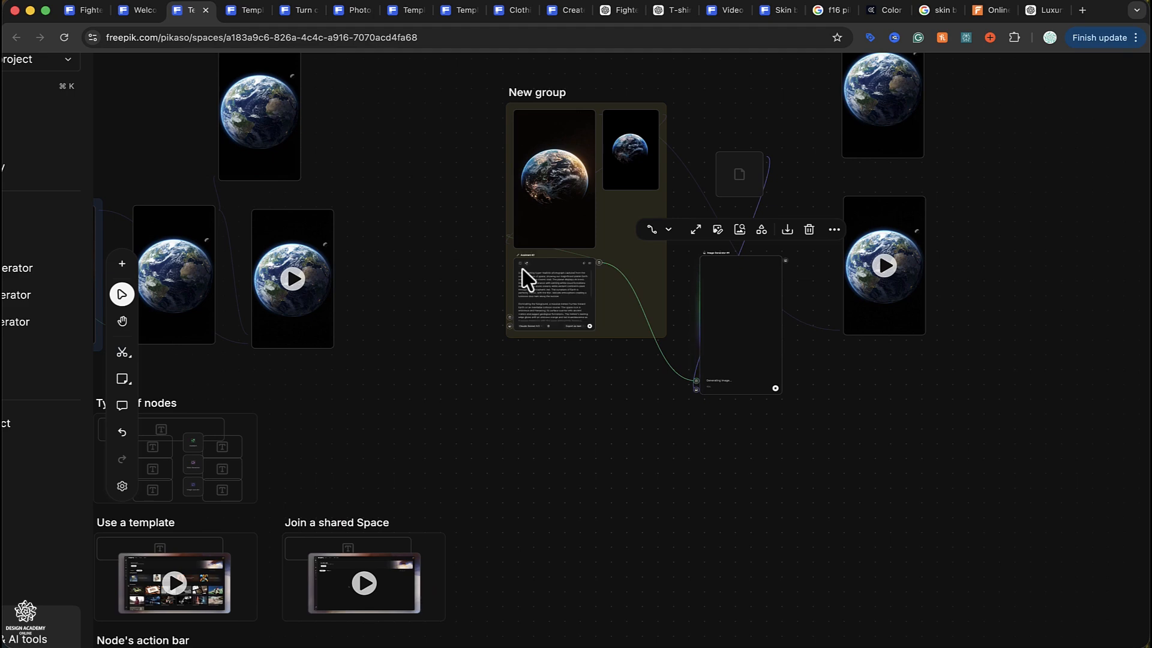
left_click(122, 263)
scroll(304, 523, "down", 6)
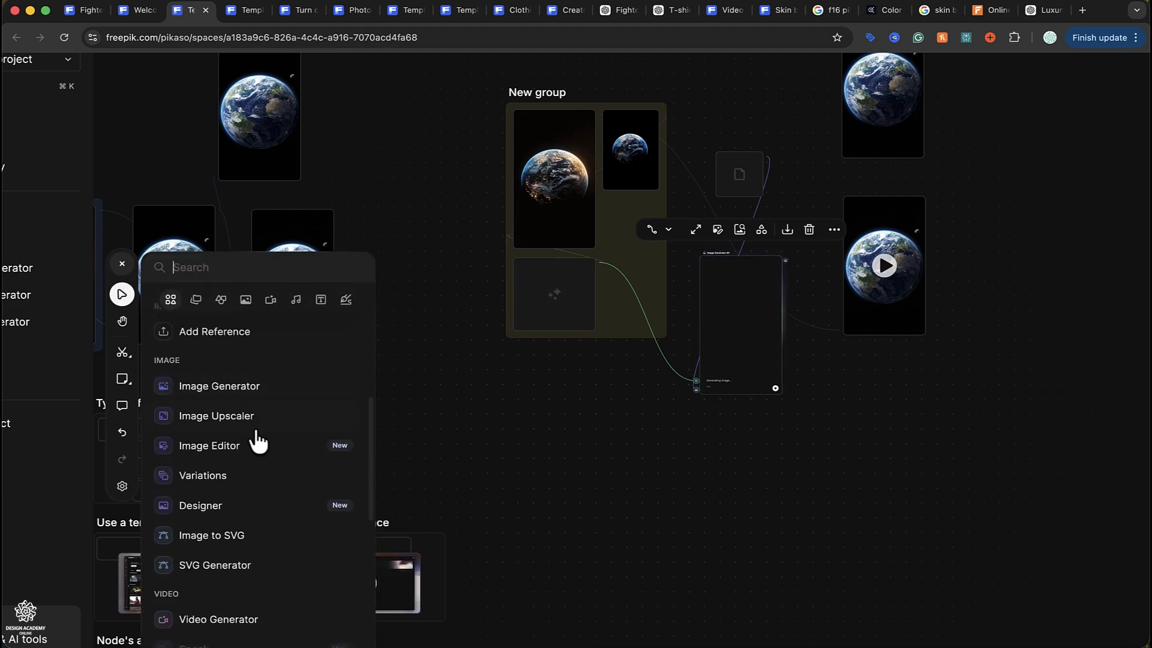
scroll(258, 521, "down", 1)
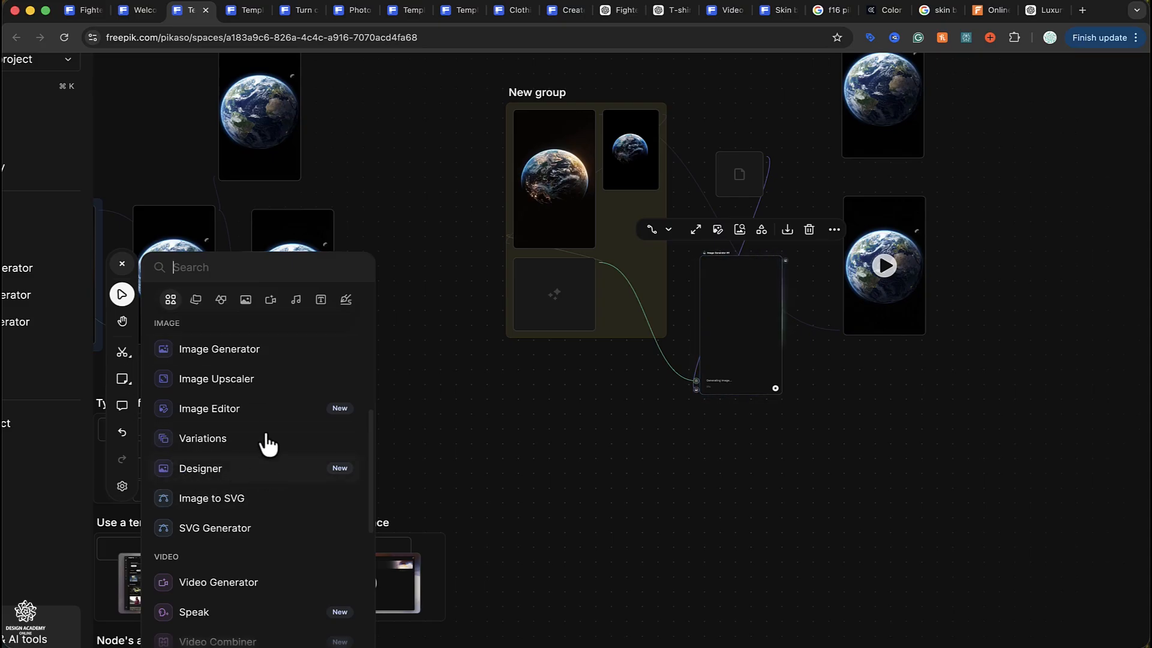
left_click(252, 473)
left_click_drag(698, 347, 967, 270)
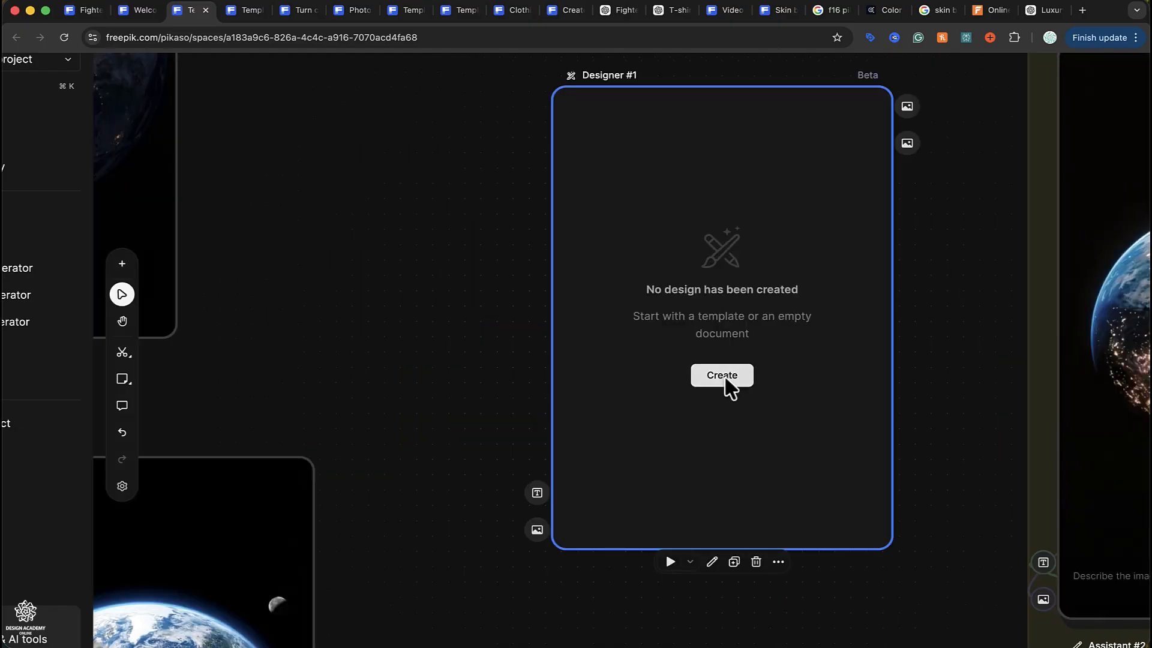
- Create a design in the Designer node from the Social Media Story template The Studio Door
left_click(725, 380)
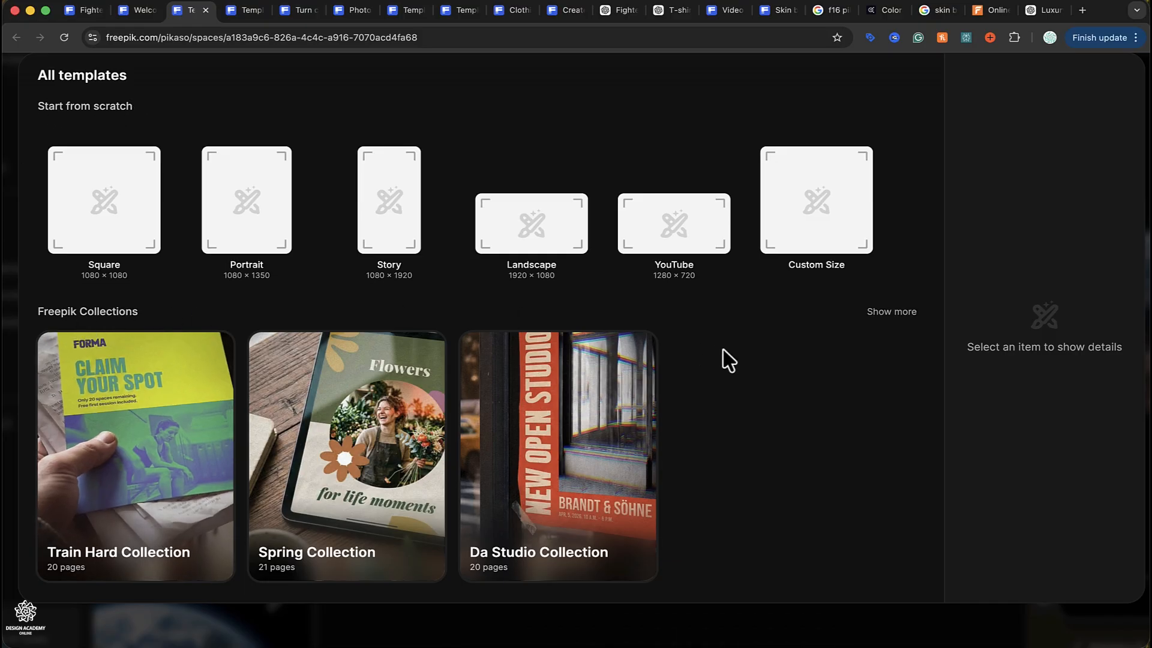
scroll(742, 360, "down", 4)
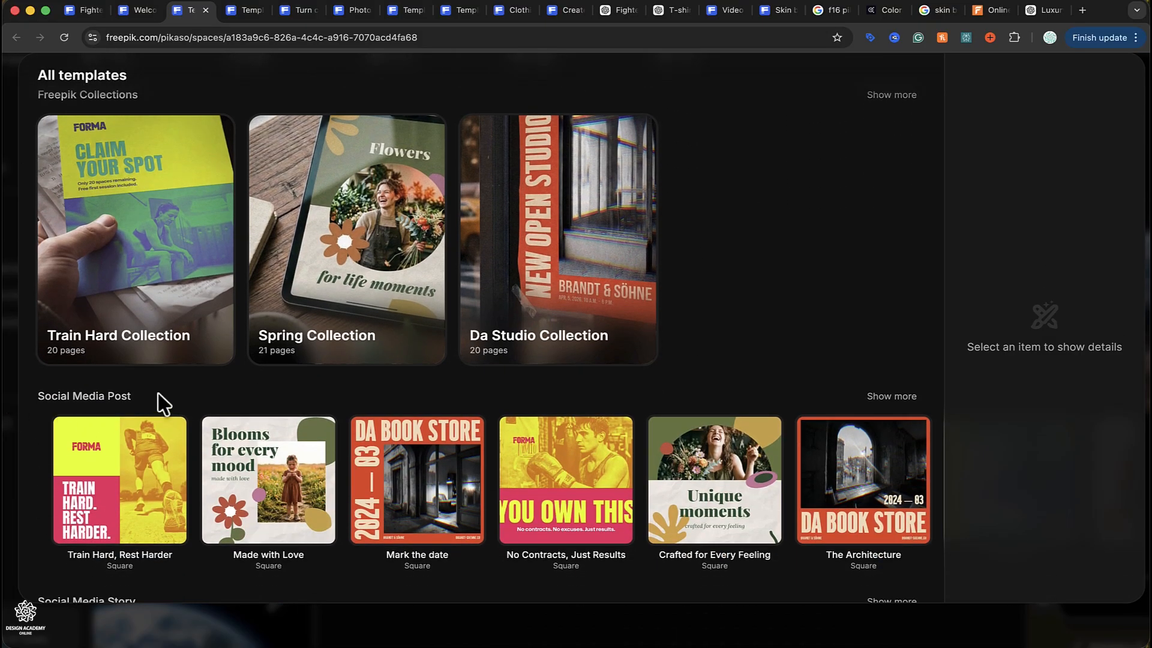
scroll(150, 404, "down", 3)
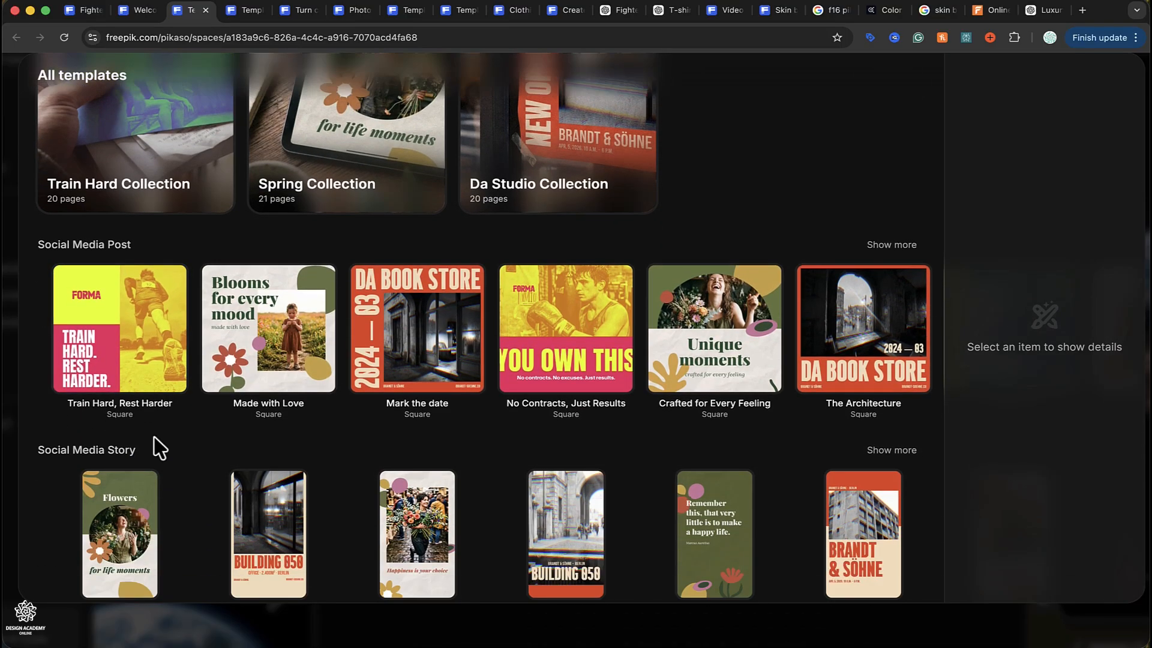
scroll(154, 447, "down", 5)
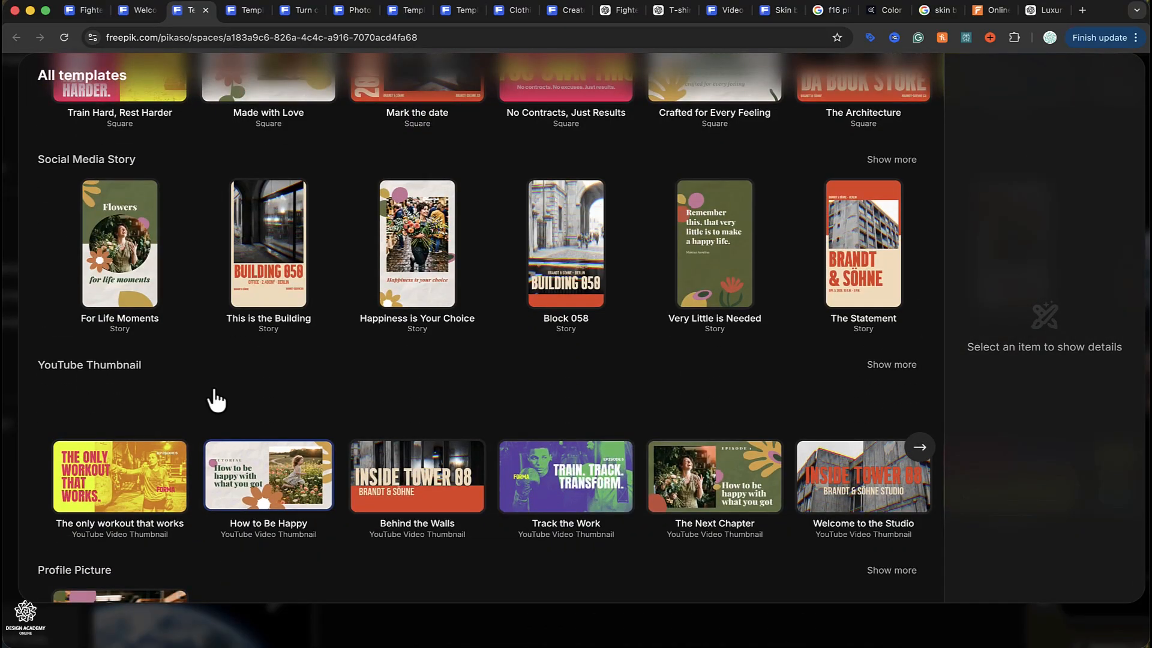
scroll(215, 399, "up", 2)
scroll(214, 390, "up", 1)
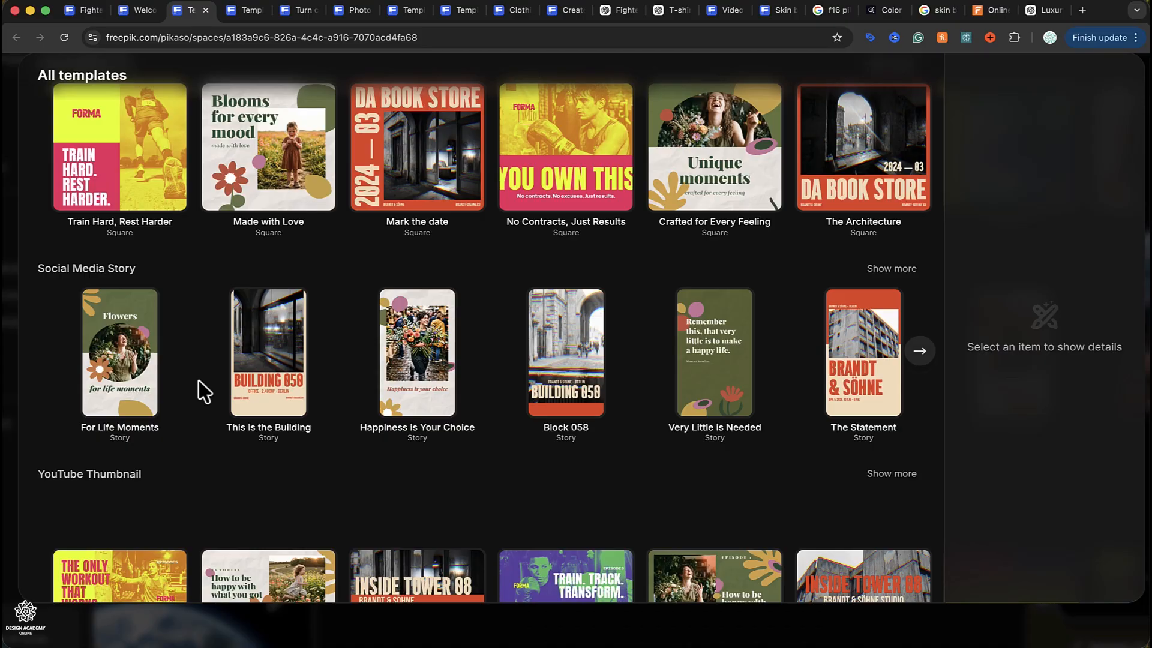
scroll(204, 391, "up", 2)
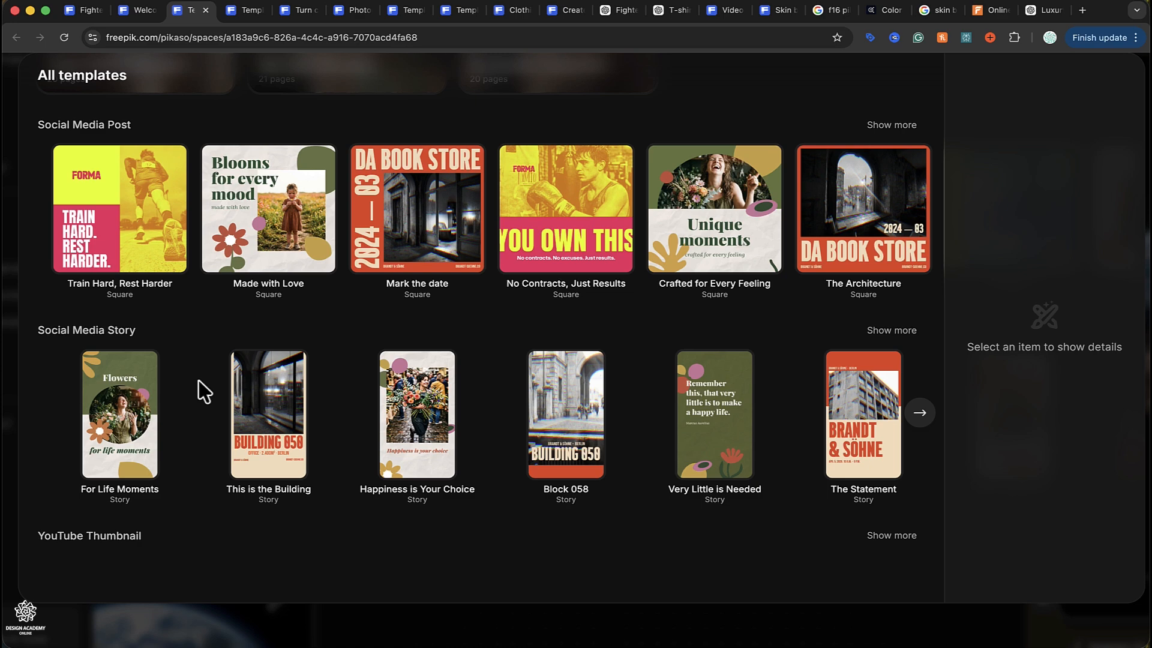
left_click(898, 335)
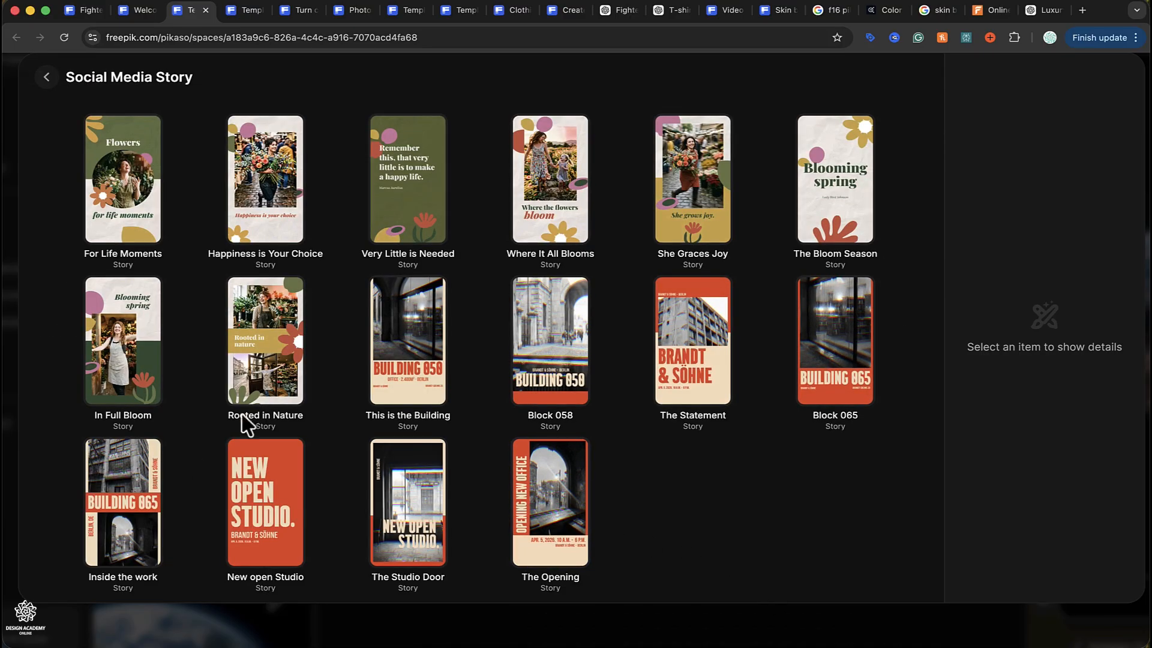
left_click(401, 510)
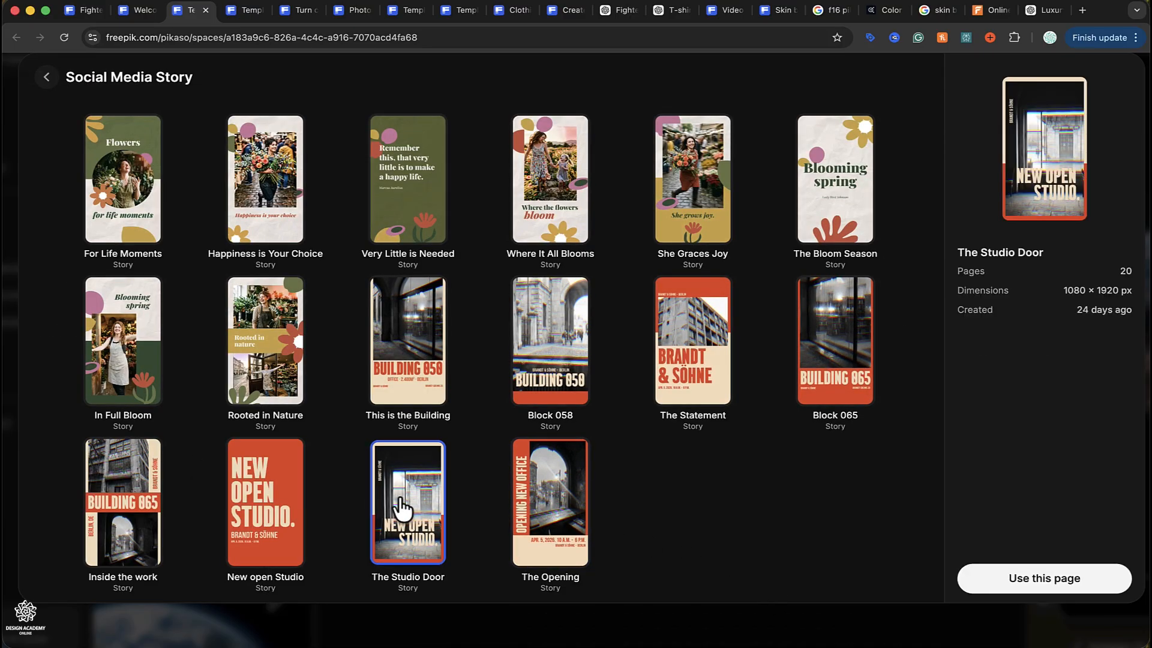
left_click(1073, 588)
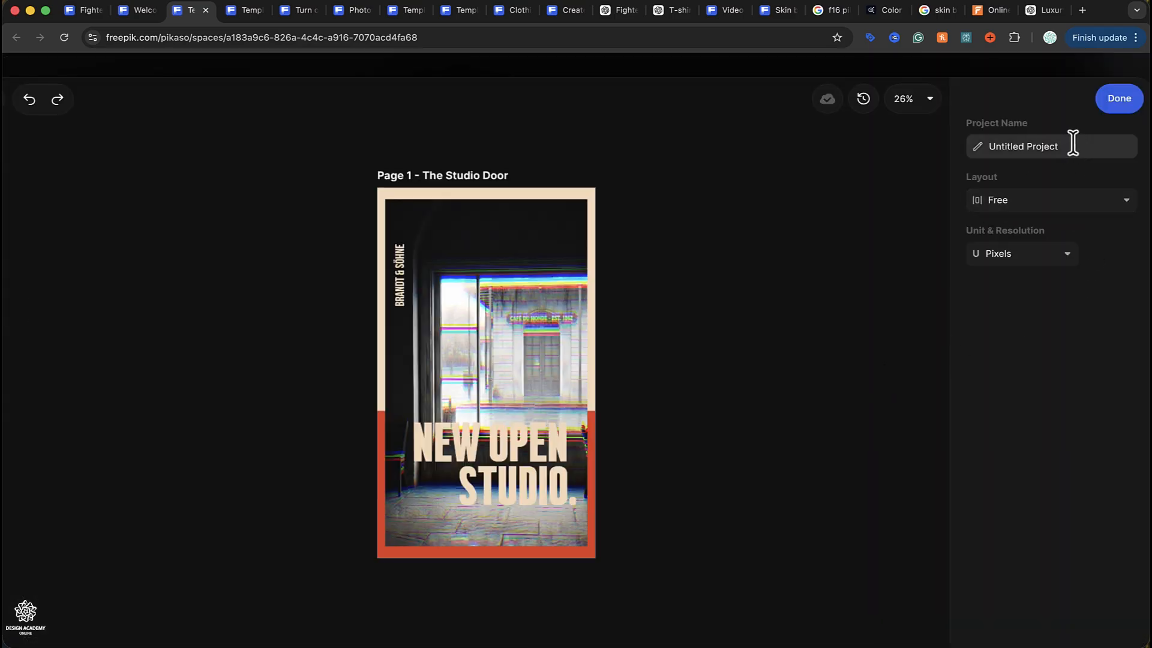
- Check the design's layout and unit options, keep Free and Pixels, and finish the design
left_click(1100, 207)
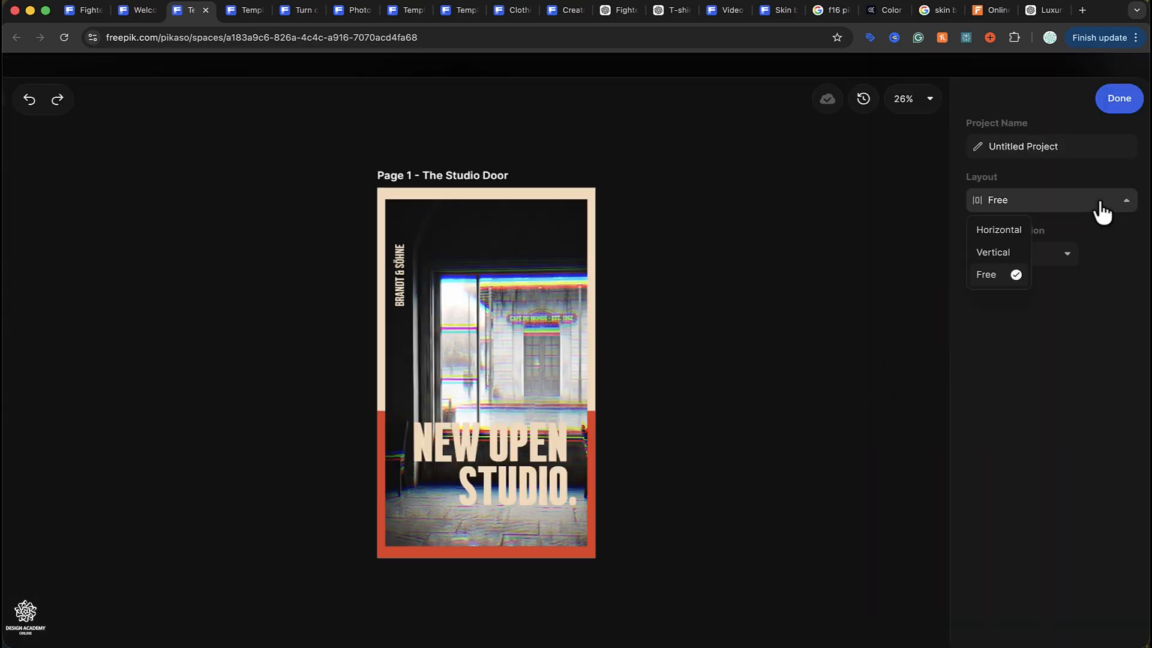
left_click(1137, 272)
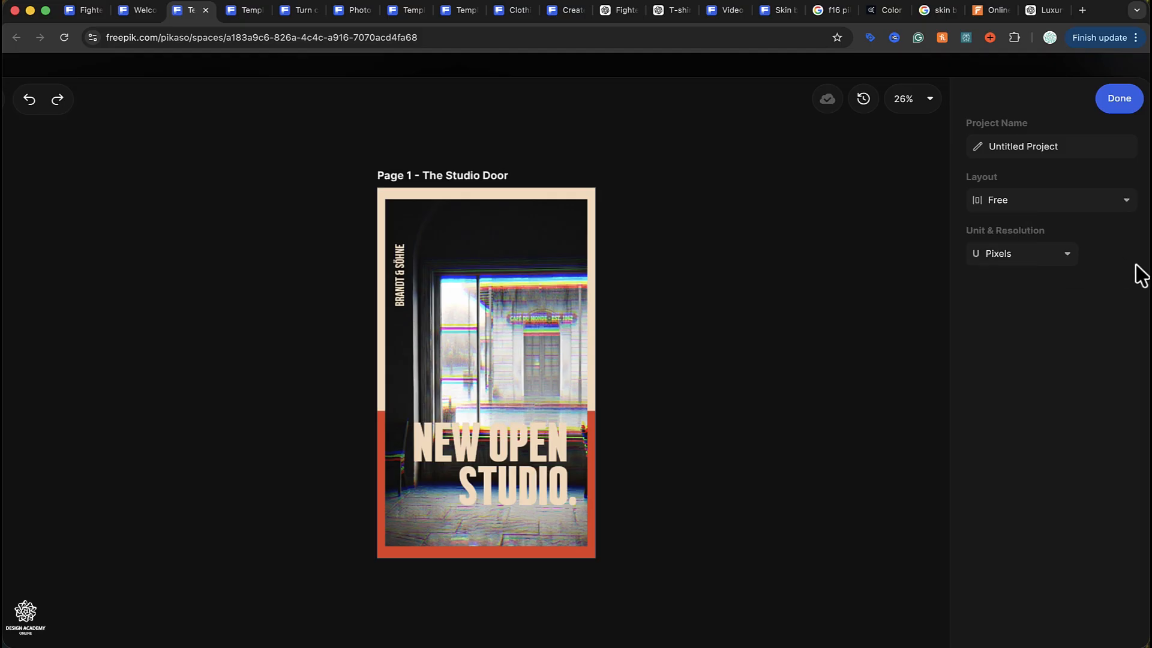
left_click(1036, 252)
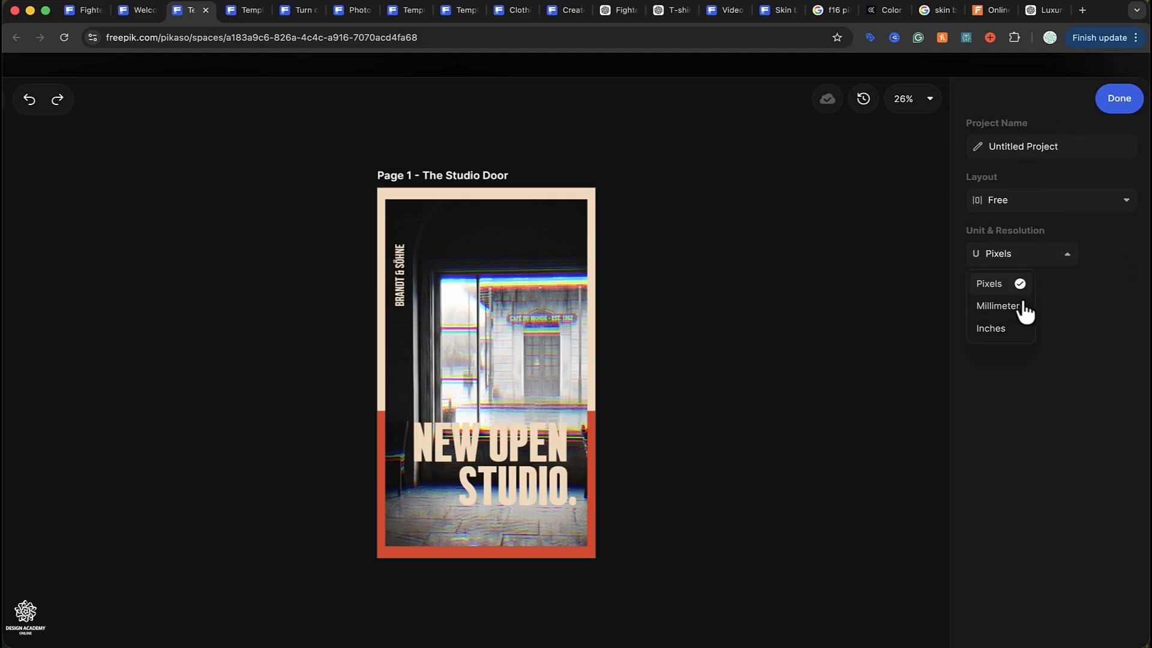
left_click(1120, 264)
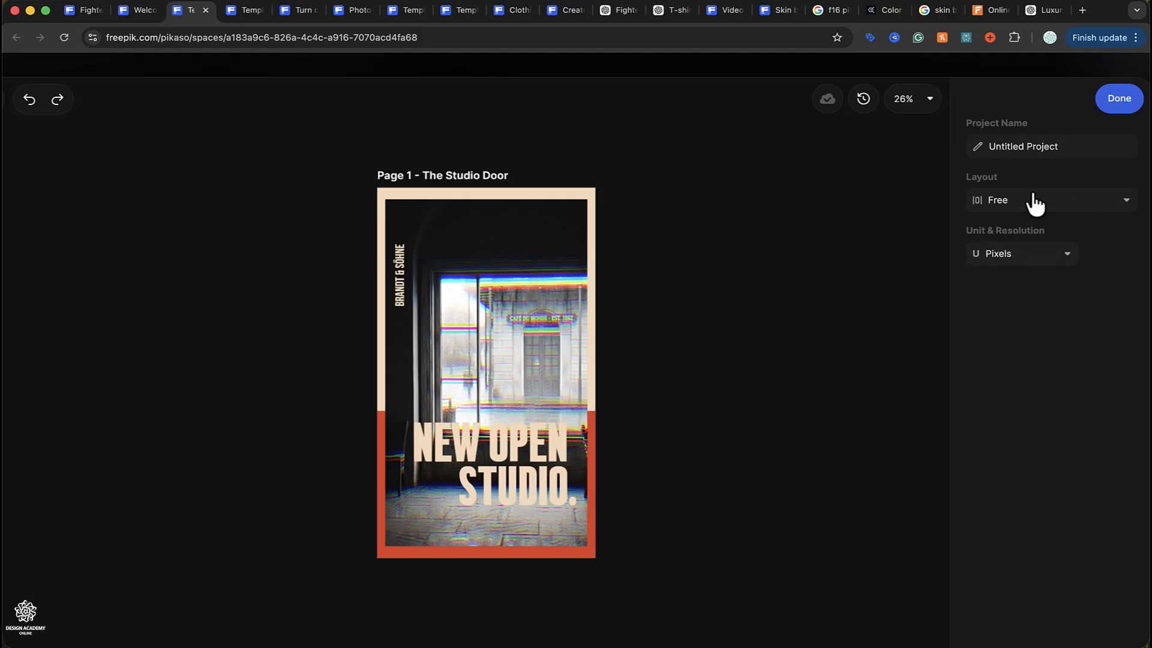
left_click(1117, 103)
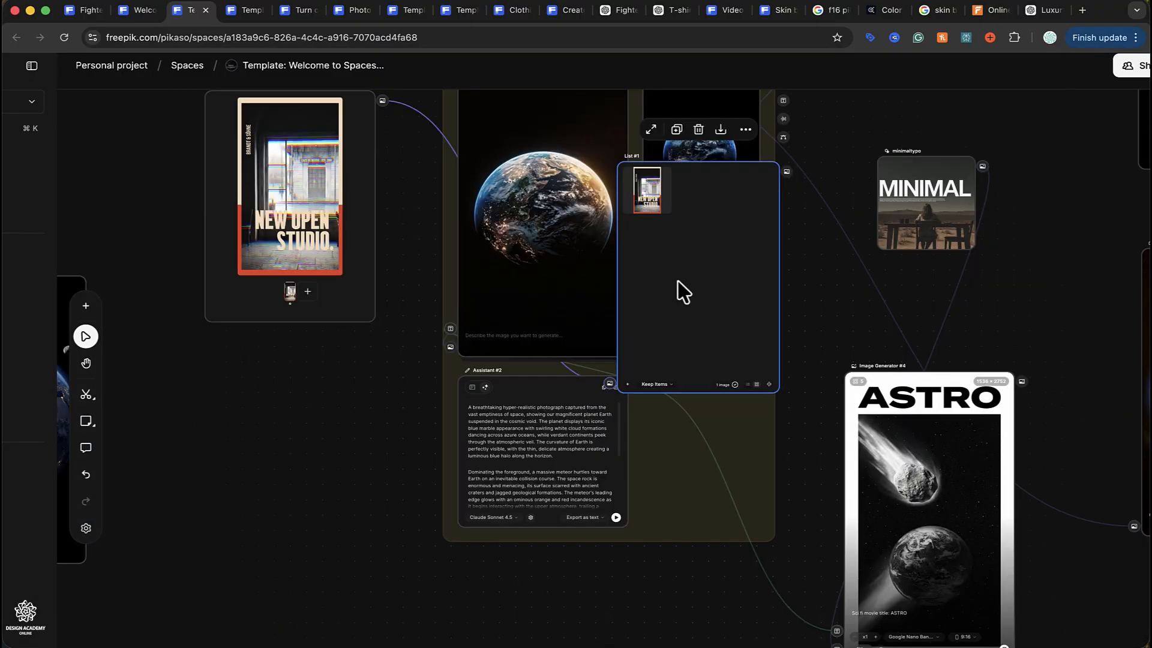
- Shift the List node holding the Studio Door design slightly over the copied group
left_click_drag(678, 281, 687, 287)
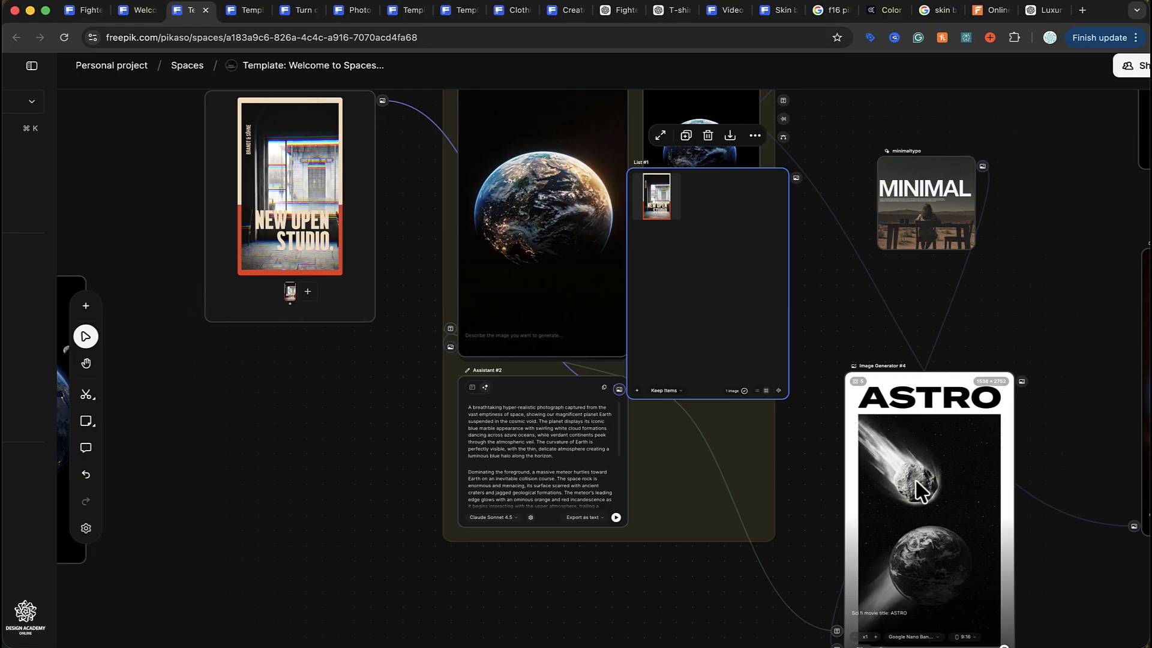
- Duplicate the ASTRO Image Generator node connected to the minimaltypo reference
scroll(920, 488, "down", 5)
scroll(922, 489, "up", 3)
scroll(922, 489, "left", 3)
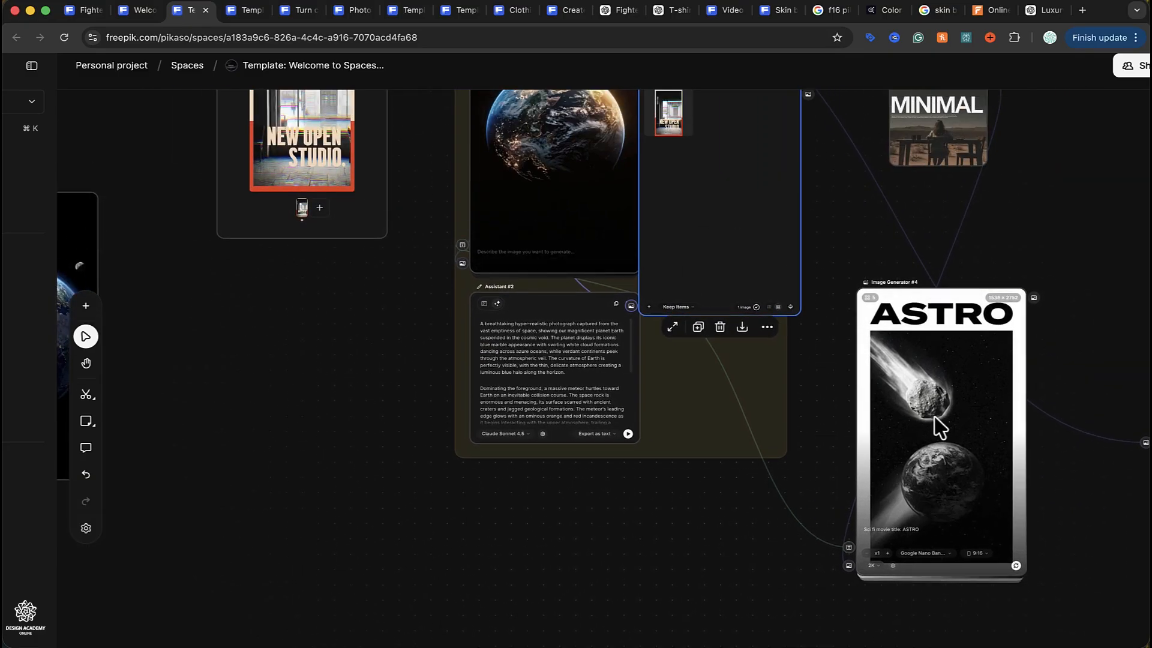
left_click(939, 426)
key("super+d")
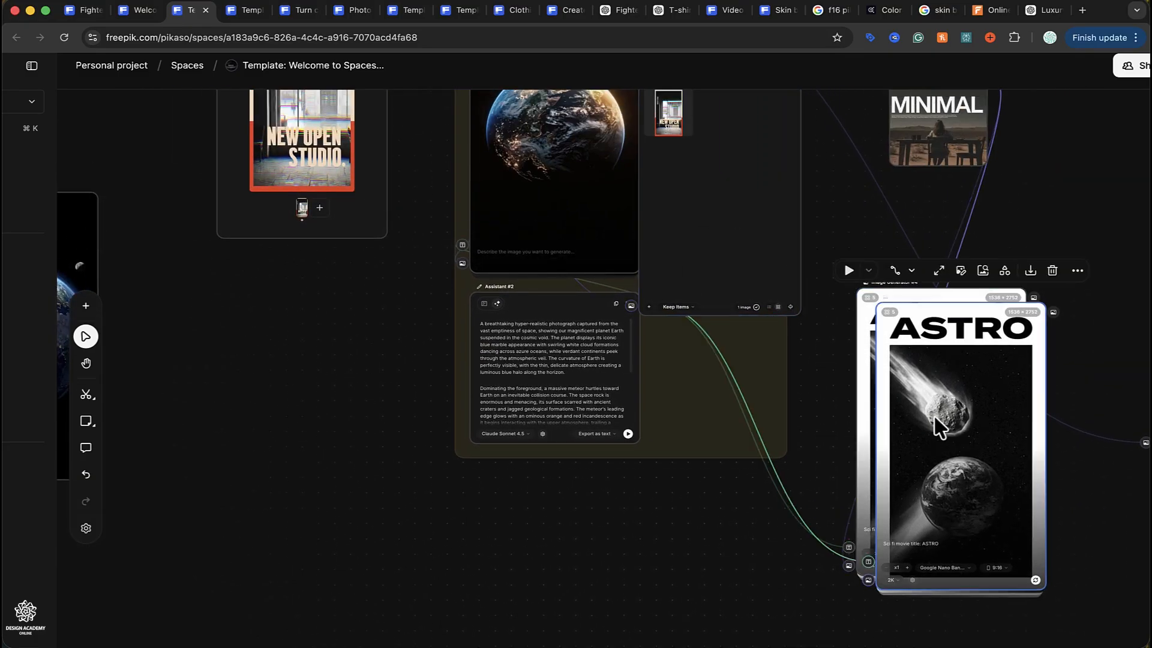
scroll(935, 416, "up", 3)
scroll(934, 417, "right", 2)
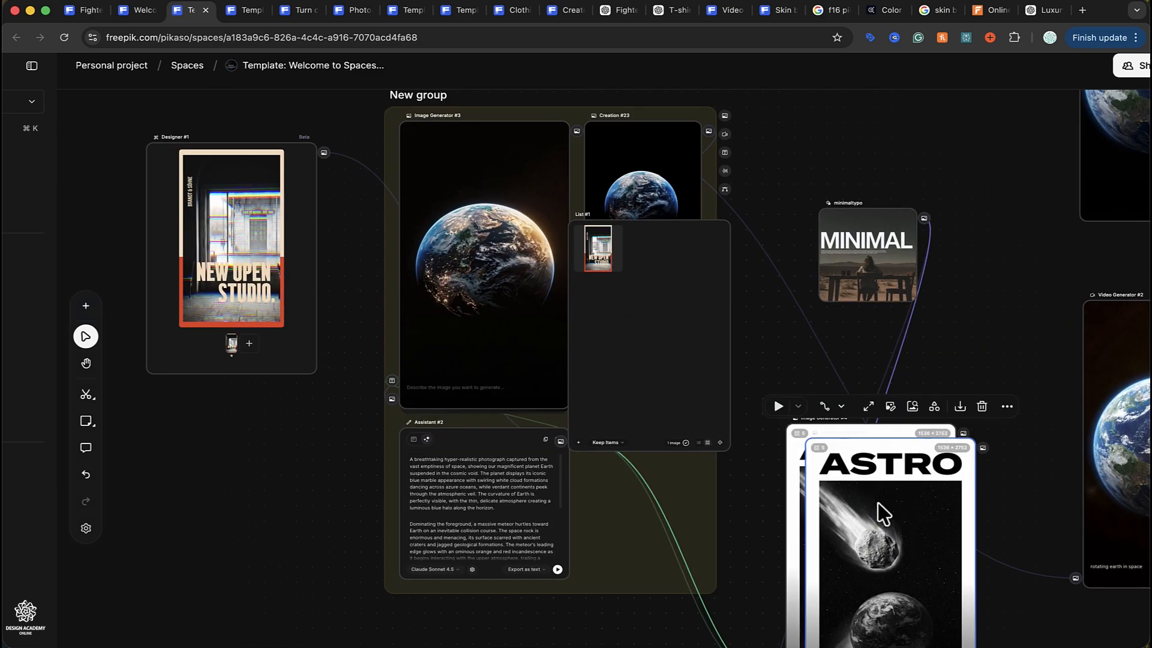
- Arrange the Designer node, the List node and the duplicated ASTRO generator in a row above the copied group
left_click_drag(877, 509, 906, 129)
left_click_drag(675, 495, 648, 129)
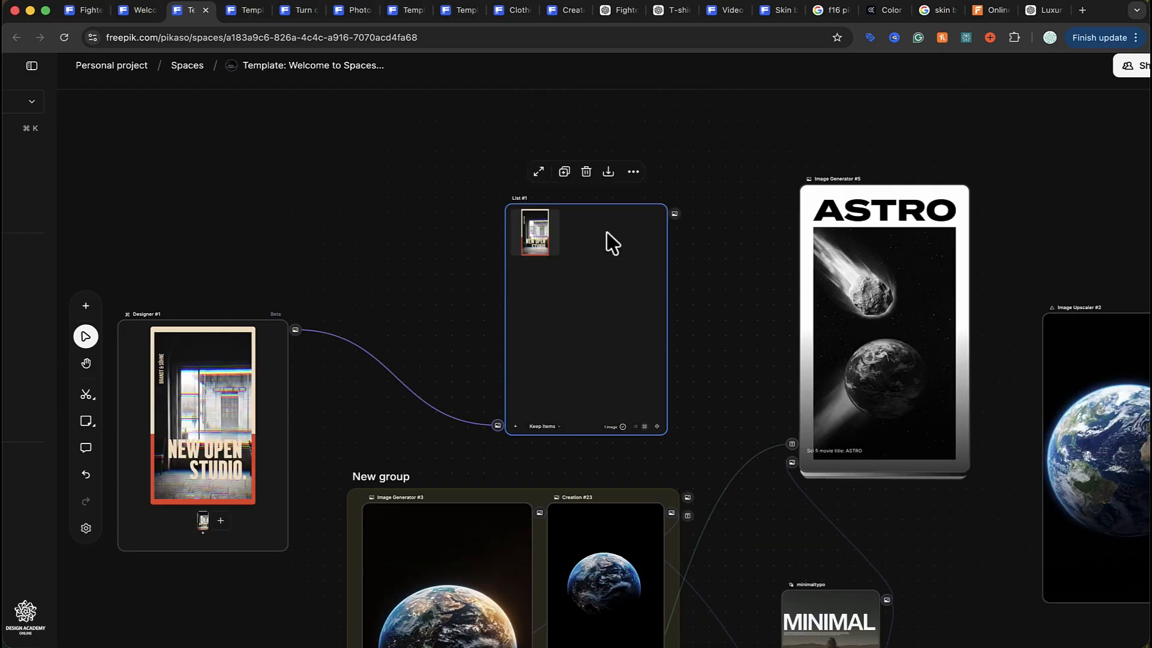
left_click_drag(263, 389, 422, 267)
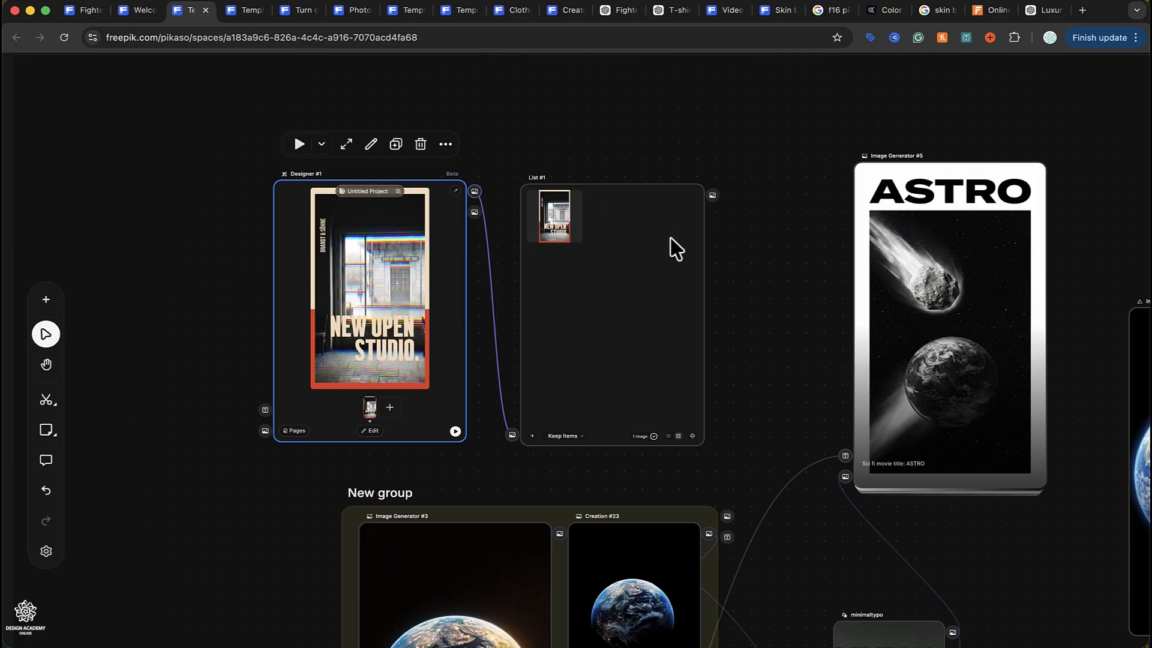
- Connect the List node's output to the duplicated ASTRO generator's image input and regenerate its poster
left_click(685, 275)
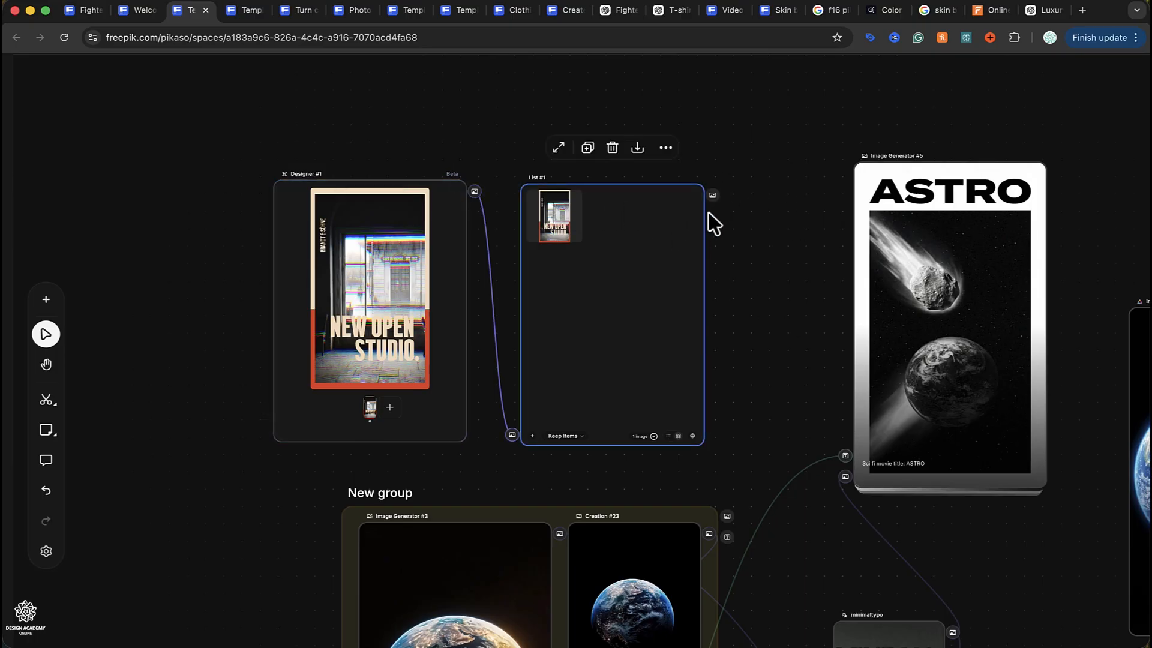
left_click(845, 477)
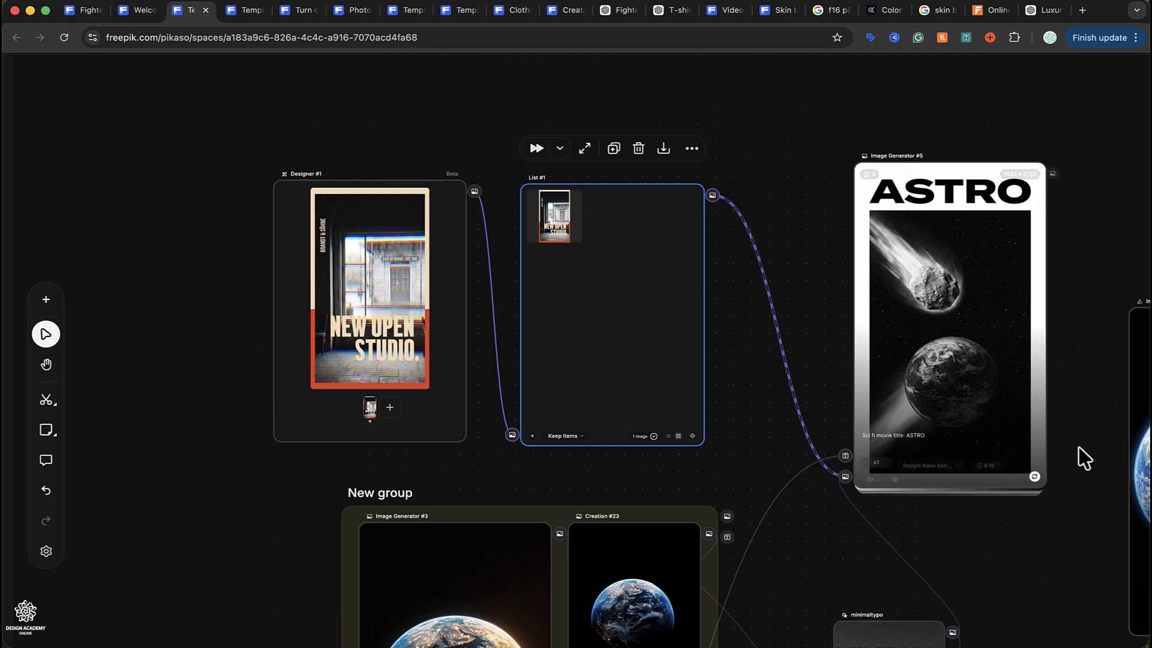
left_click(1035, 477)
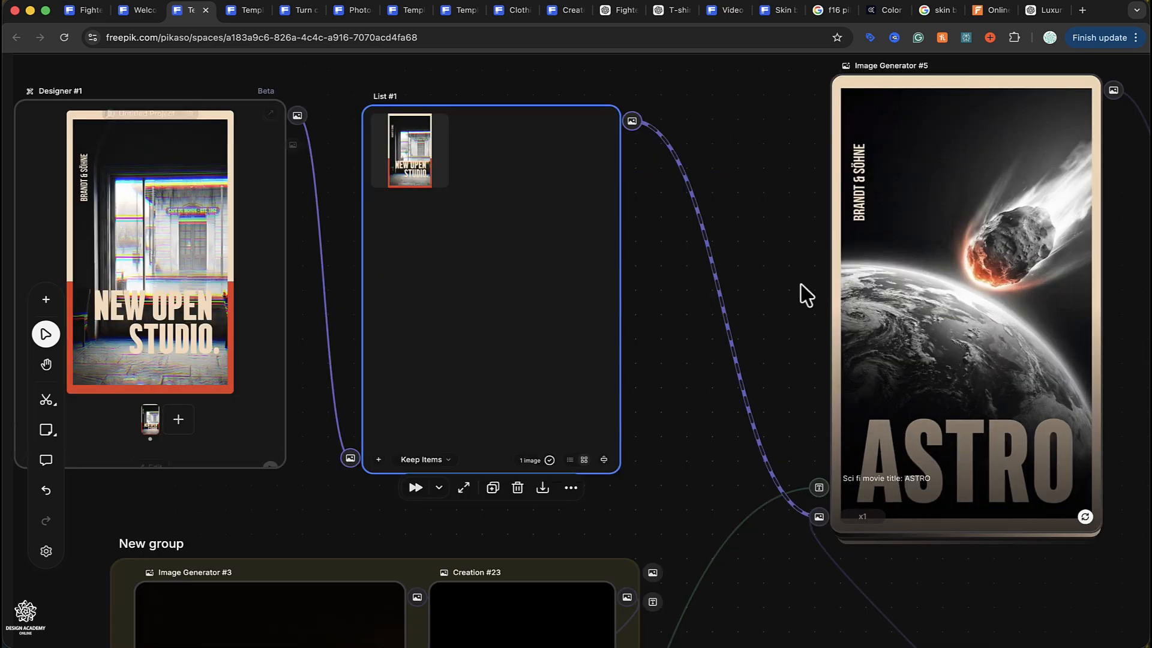
- Examine the two ASTRO posters and the nodes connected to them around the copied group
scroll(971, 417, "down", 5)
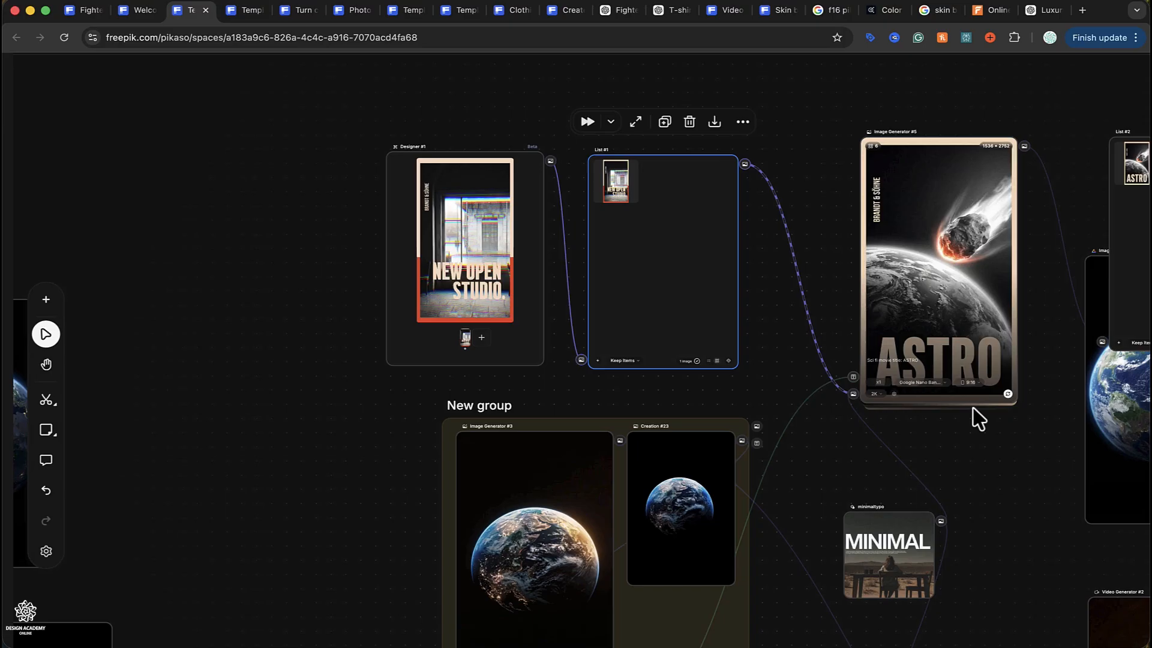
scroll(978, 418, "down", 2)
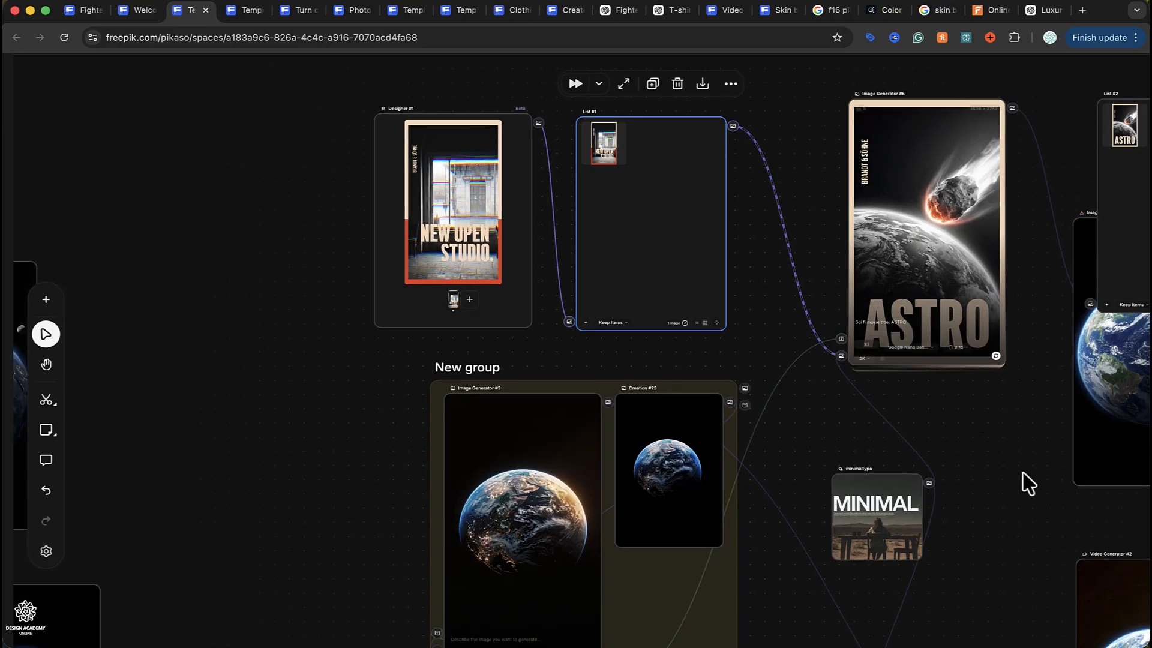
scroll(1019, 357, "down", 4)
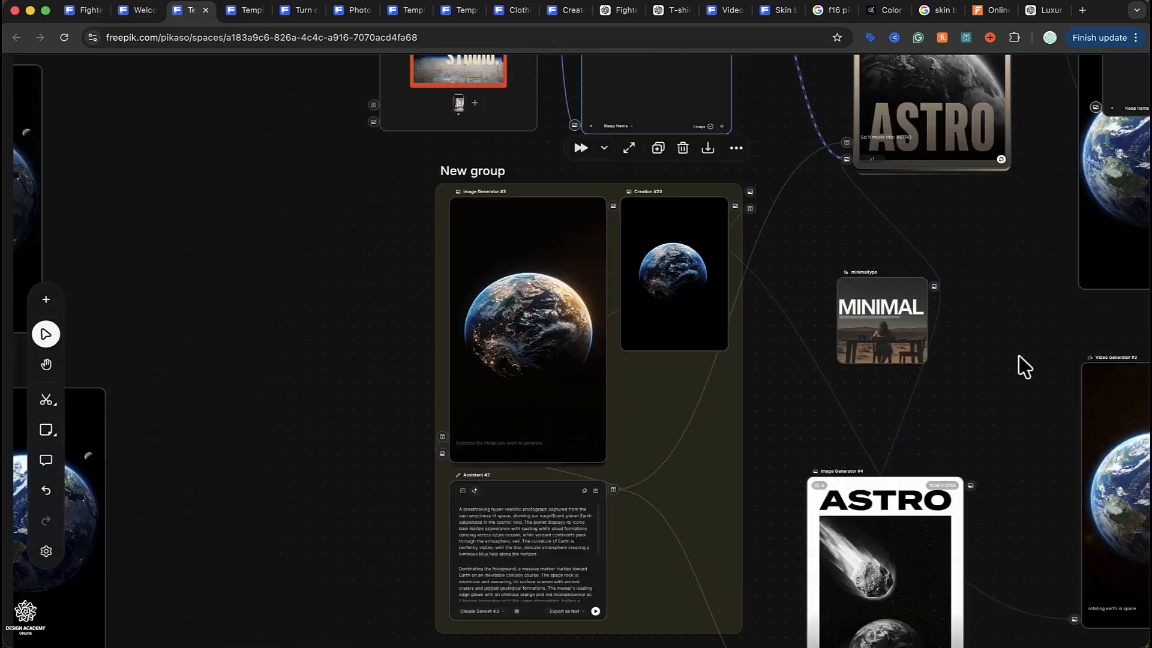
scroll(1019, 356, "up", 8)
scroll(1019, 357, "down", 2)
scroll(1067, 526, "down", 12)
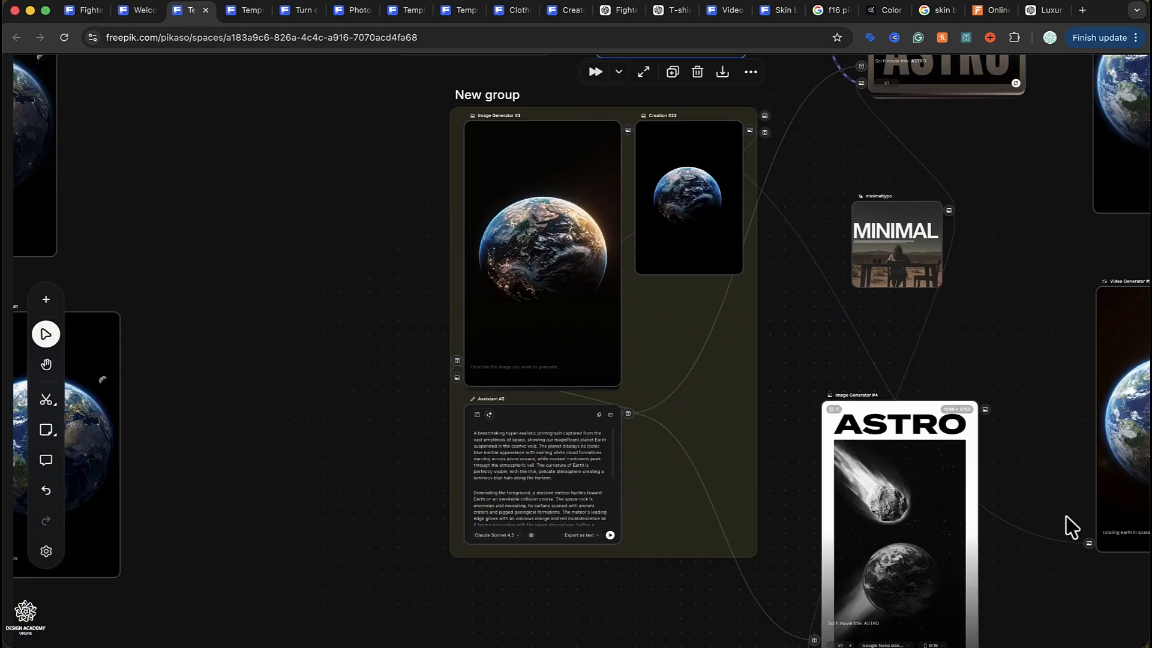
scroll(1068, 527, "up", 3)
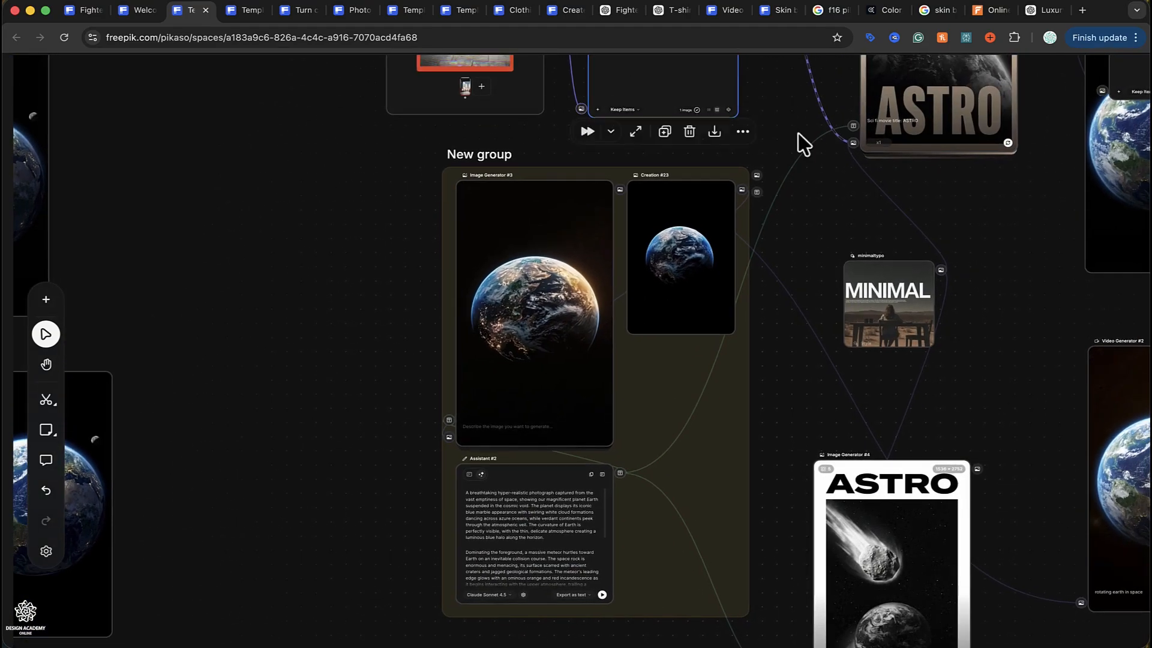
scroll(962, 391, "down", 4)
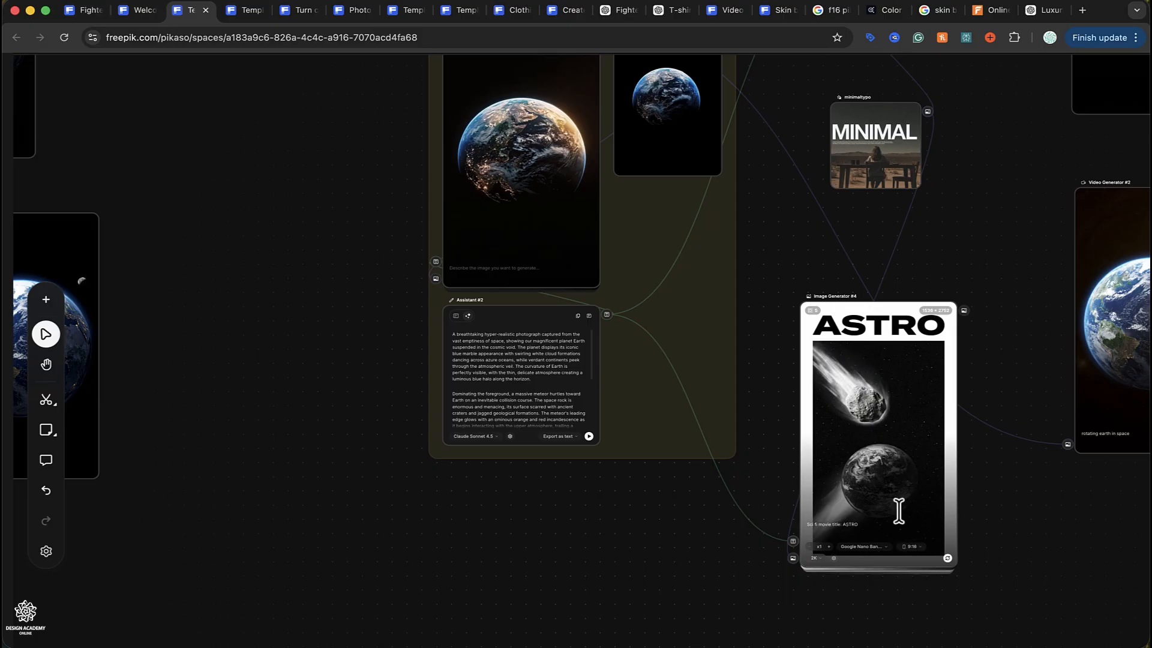
scroll(896, 476, "down", 5)
scroll(895, 476, "up", 5)
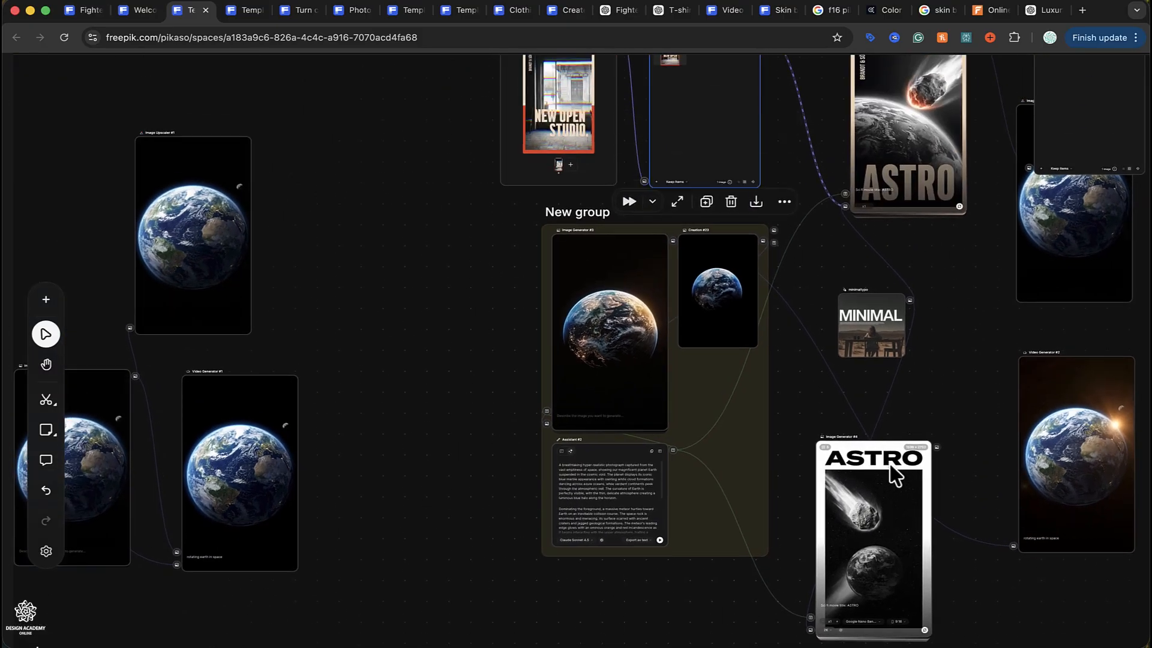
scroll(896, 476, "down", 2)
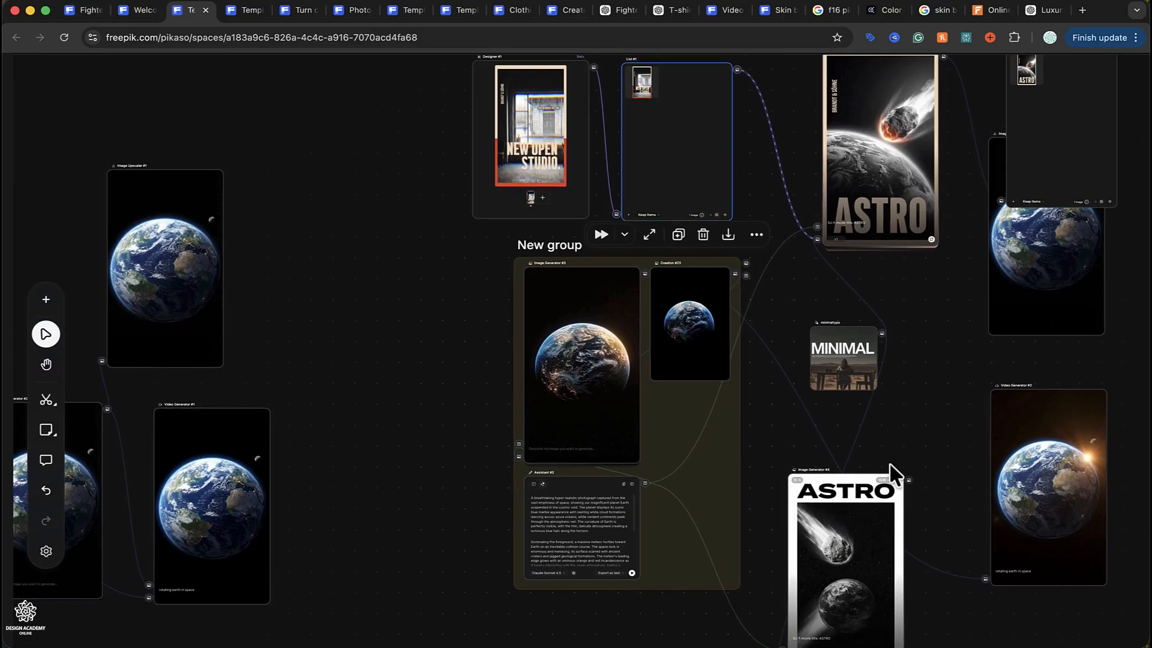
- View the original group's Assistant node as its input prompt, and return it to the generated text
scroll(895, 476, "left", 10)
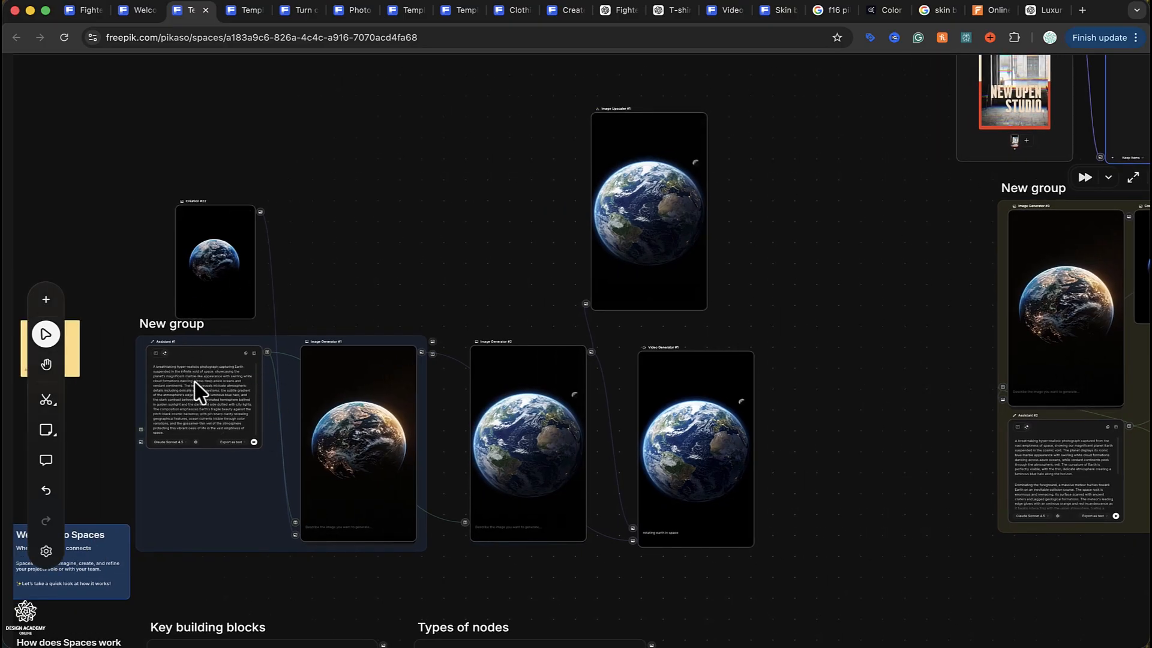
left_click(157, 354)
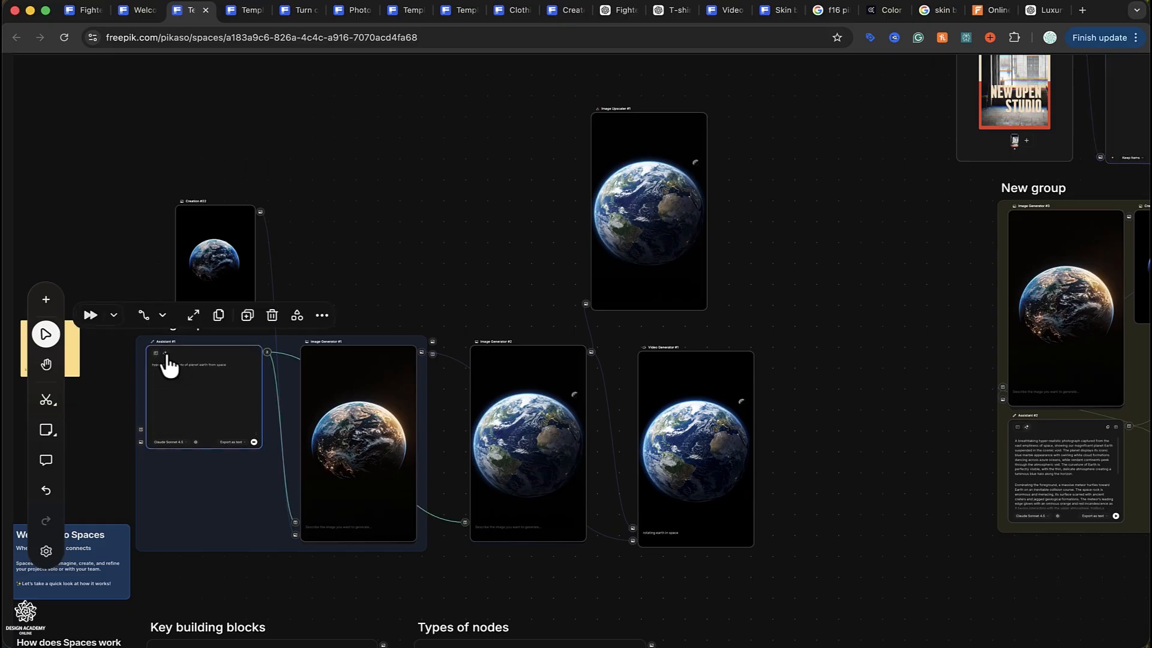
left_click(165, 353)
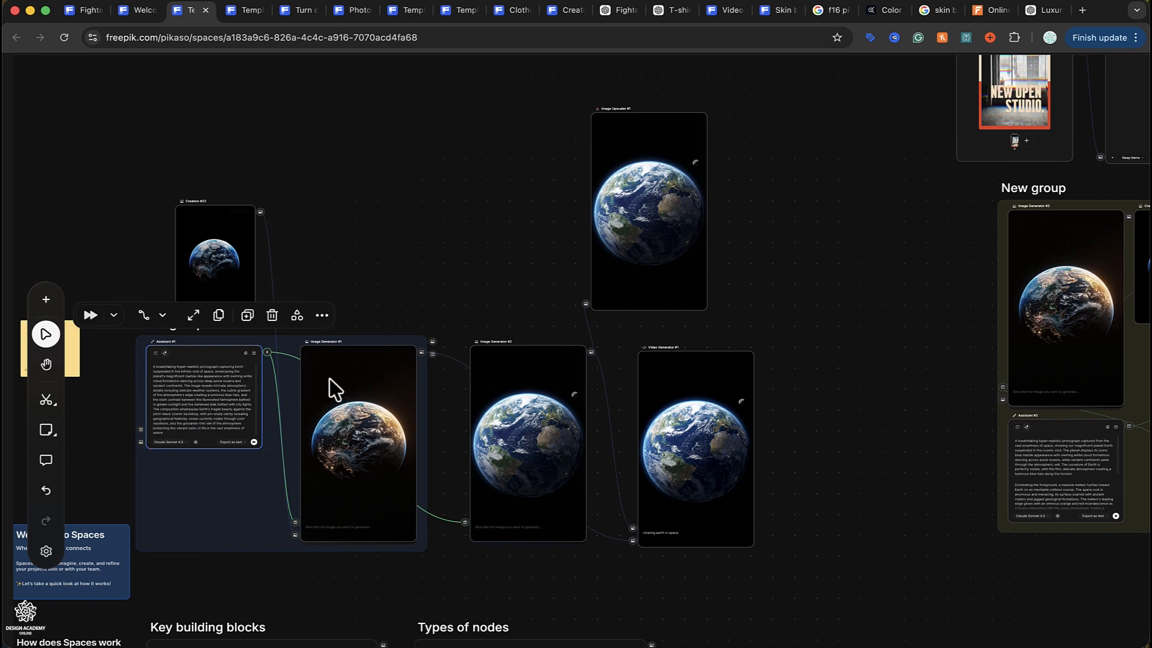
- Review the workflow from the original Earth nodes across to the new poster branch
scroll(520, 402, "right", 10)
scroll(520, 402, "up", 2)
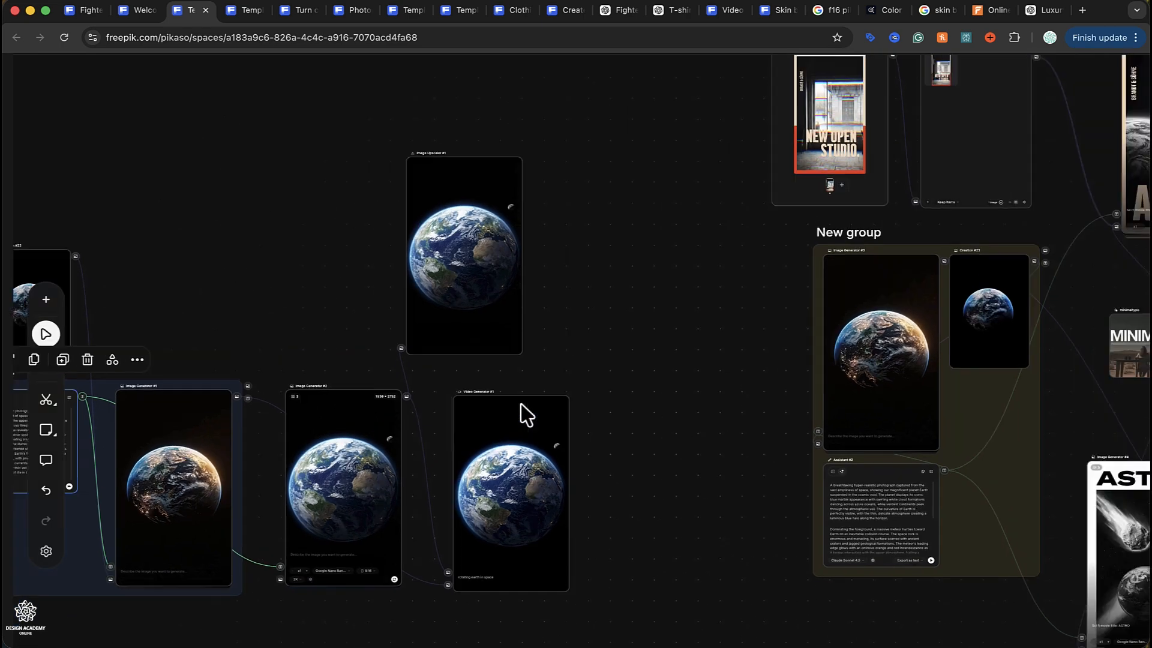
scroll(520, 414, "right", 2)
scroll(520, 413, "down", 1)
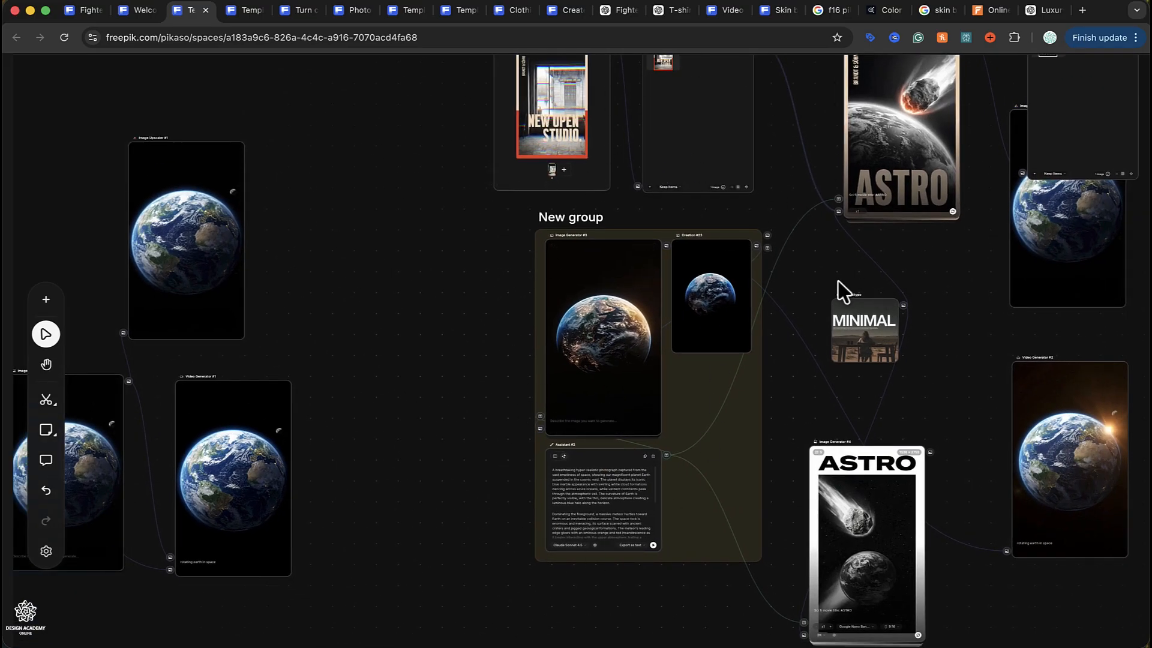
scroll(843, 294, "right", 4)
scroll(843, 293, "up", 4)
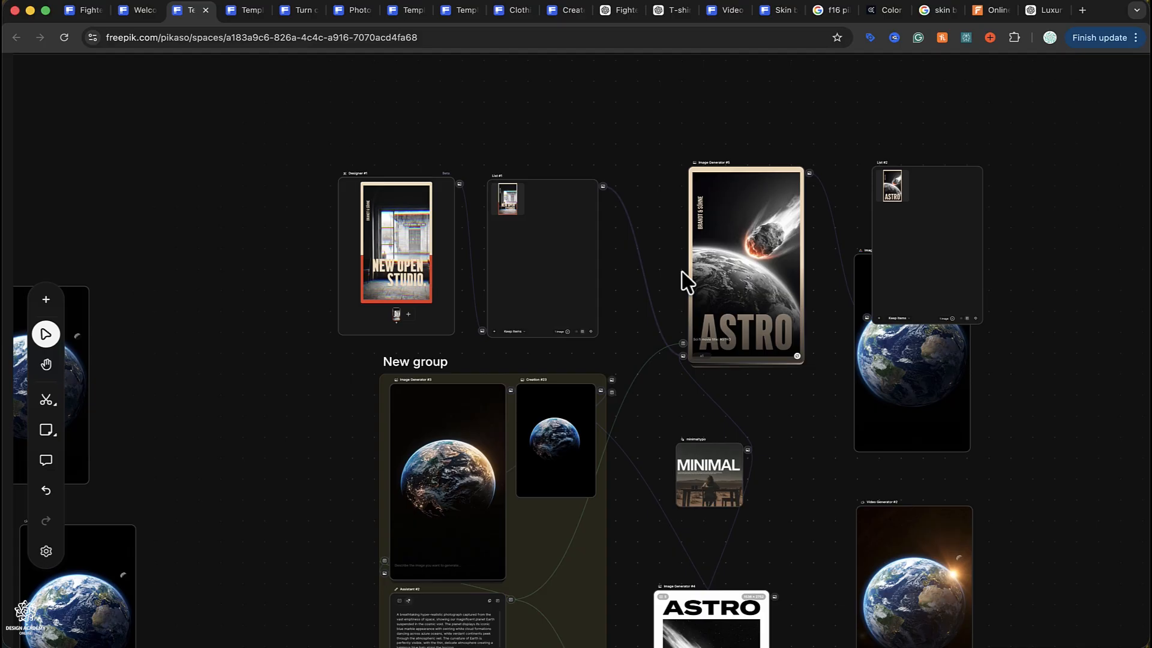
scroll(687, 282, "left", 5)
scroll(687, 282, "down", 2)
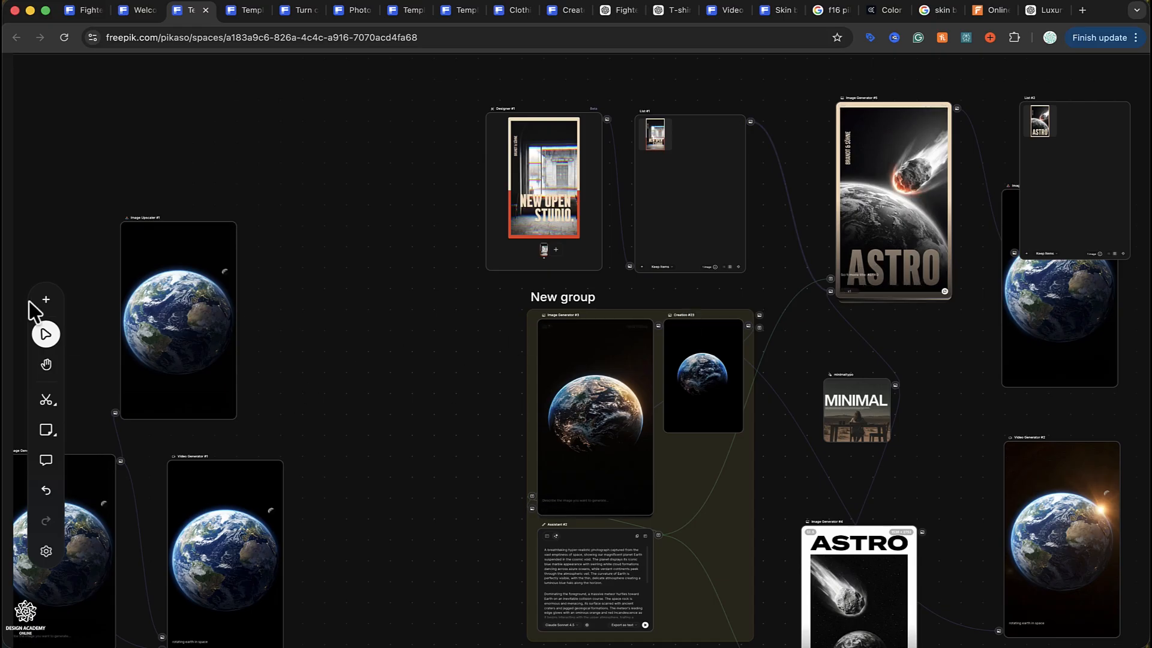
- Add an Image Editor node to the canvas and place it above the new ASTRO poster
left_click(48, 301)
scroll(193, 458, "down", 15)
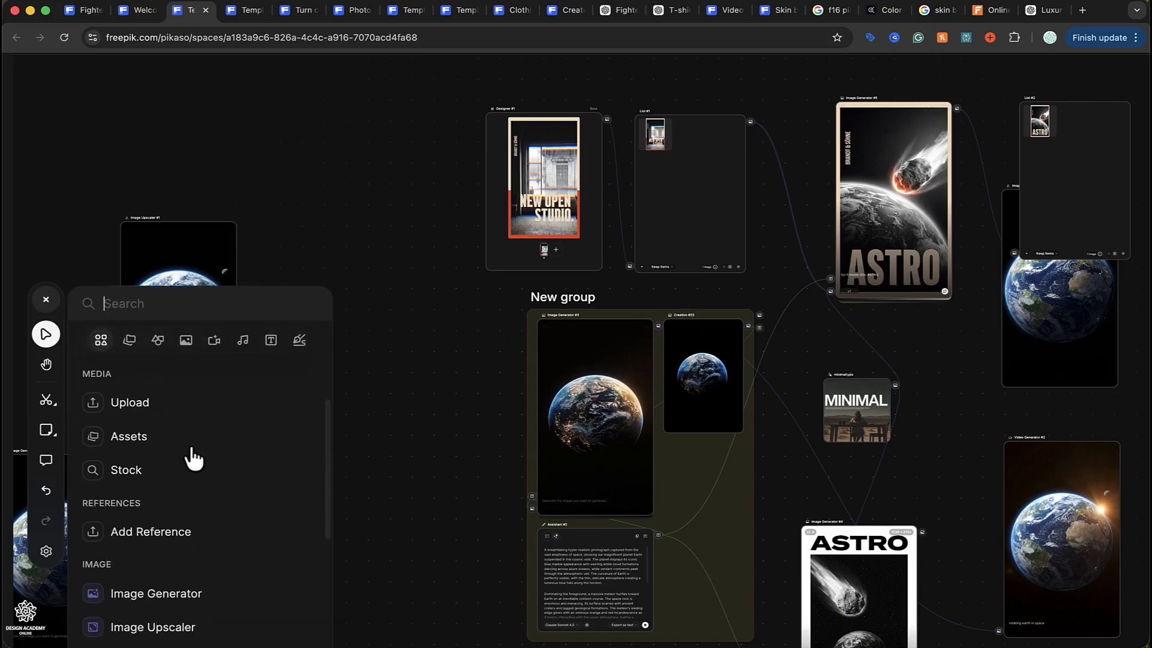
scroll(192, 420, "up", 5)
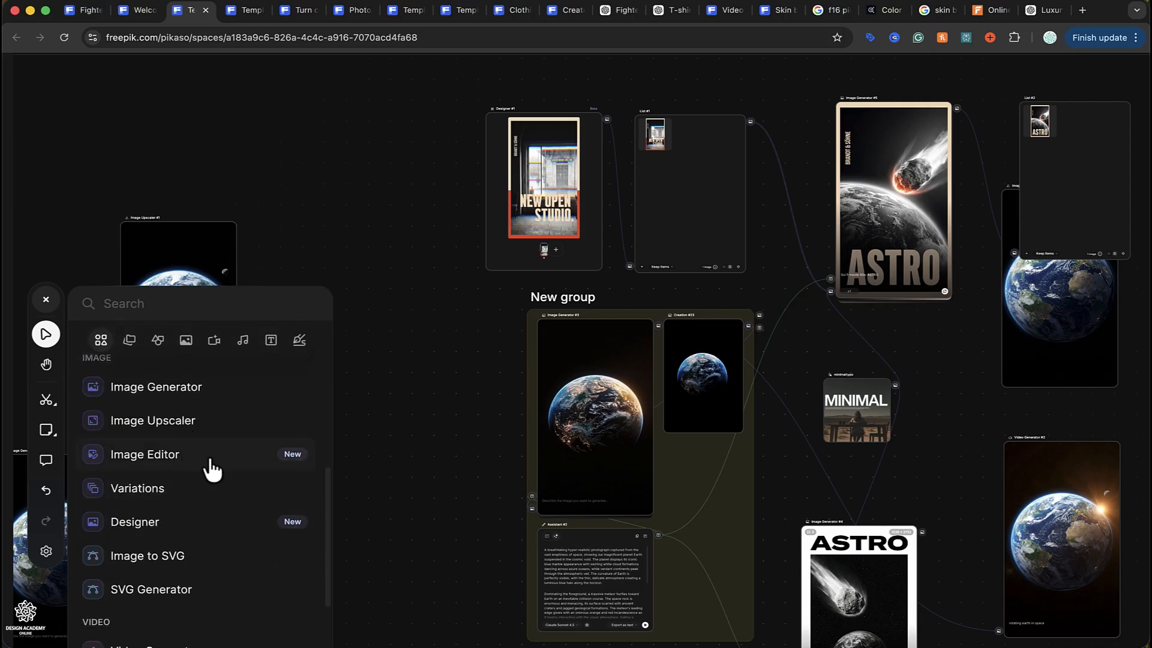
left_click_drag(211, 470, 430, 206)
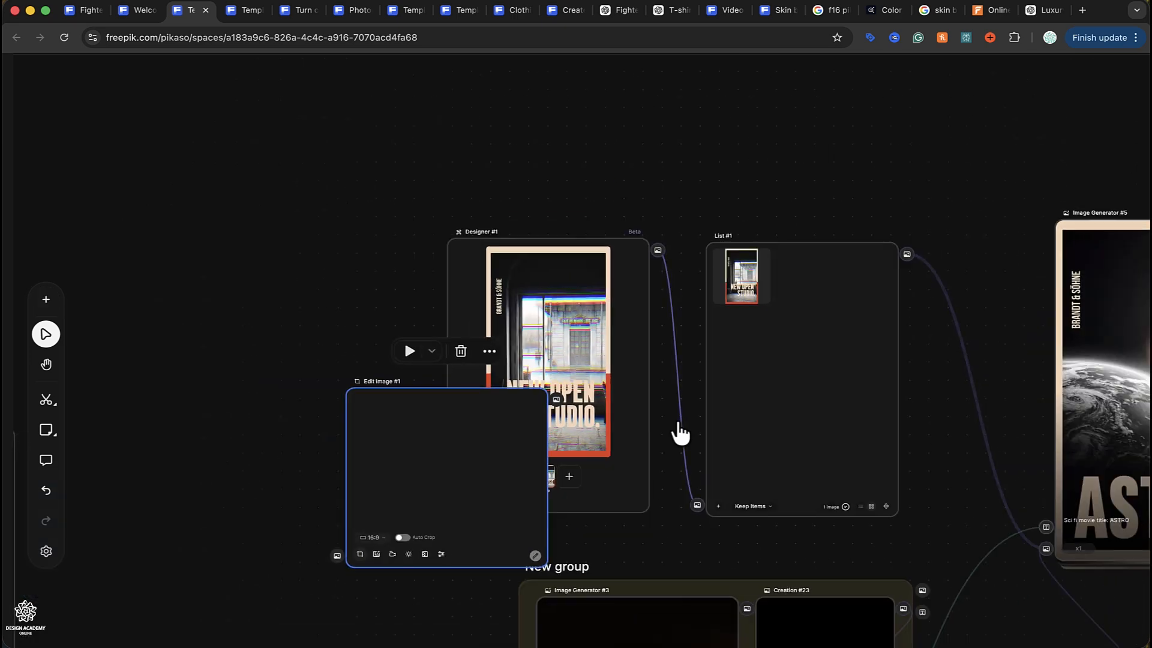
left_click_drag(469, 462, 1099, 126)
scroll(1099, 126, "right", 7)
scroll(1099, 126, "up", 2)
left_click_drag(743, 250, 1019, 183)
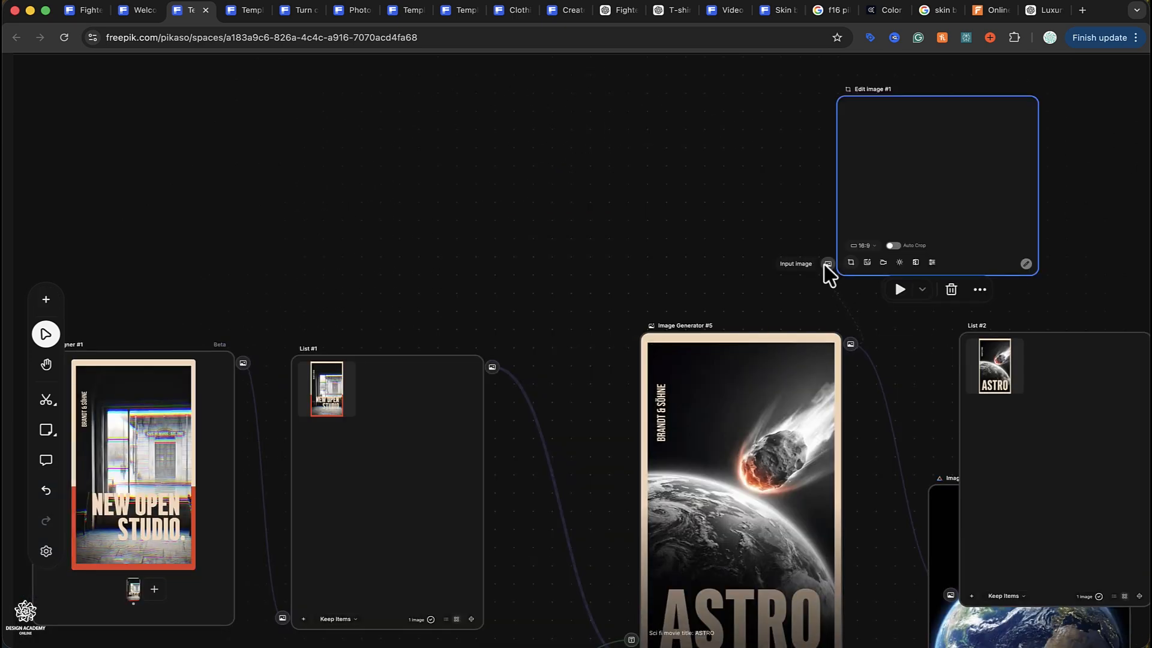
- Feed the new ASTRO poster into the Image Editor node and shift the node clear of the poster
left_click_drag(827, 265, 850, 343)
left_click_drag(937, 212, 1098, 208)
scroll(1098, 208, "right", 4)
scroll(1098, 208, "up", 1)
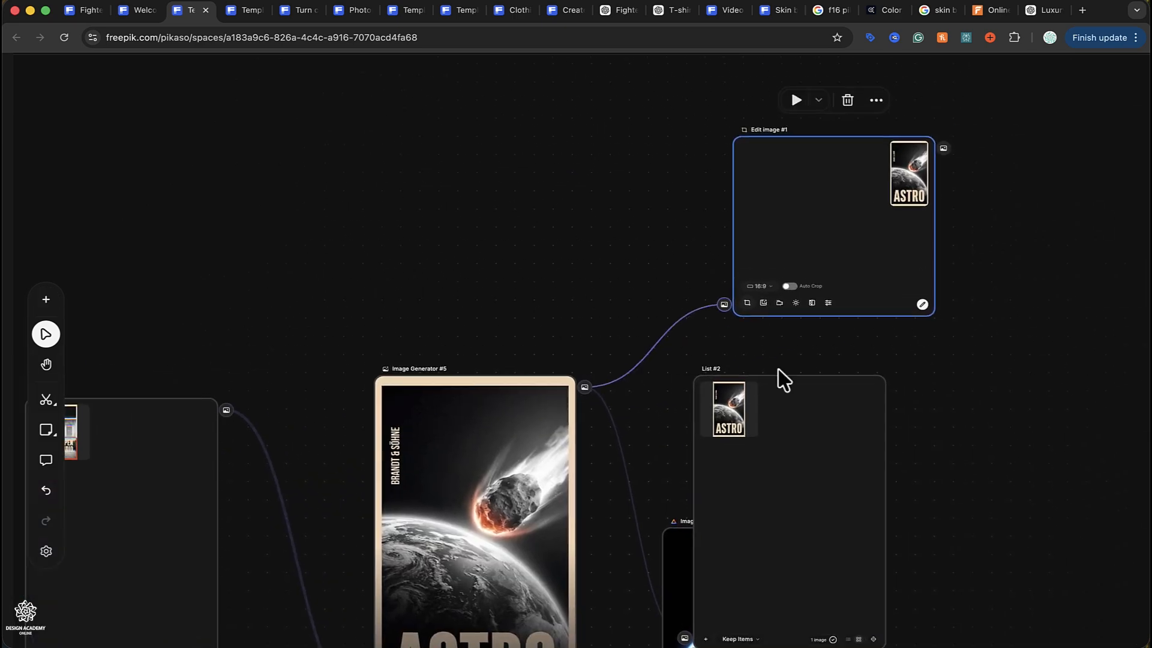
- Choose the camera-angle edit in the Image Editor node and set Rotate to 37° and Vertical to -8°
left_click(775, 303)
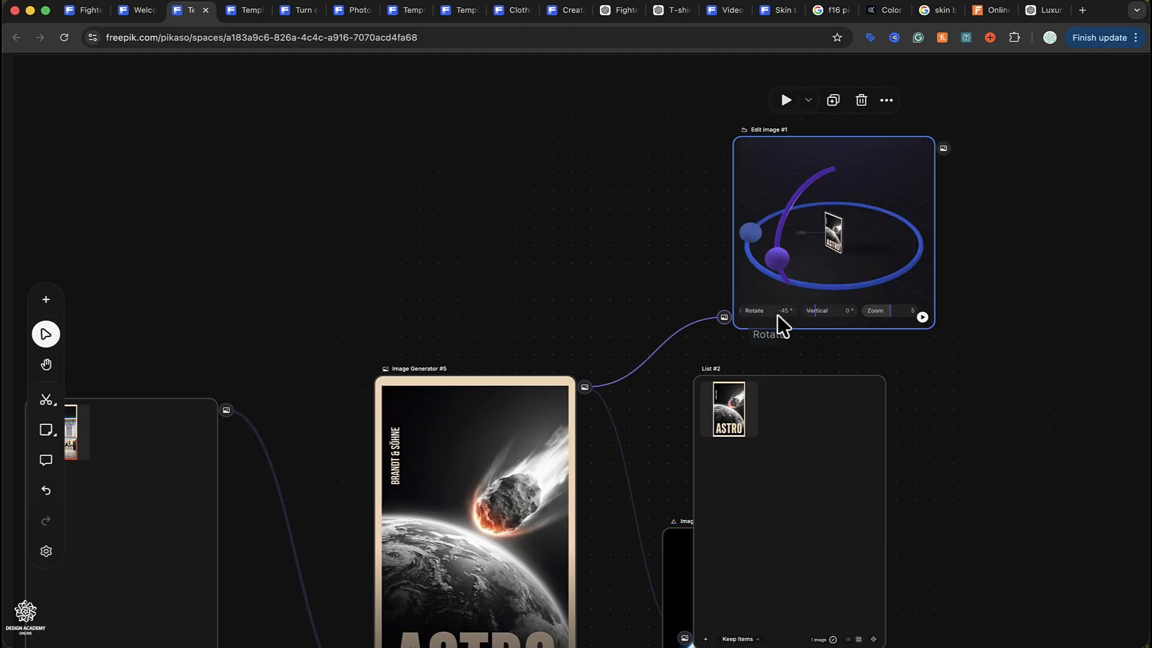
left_click_drag(777, 265, 816, 271)
left_click(816, 286)
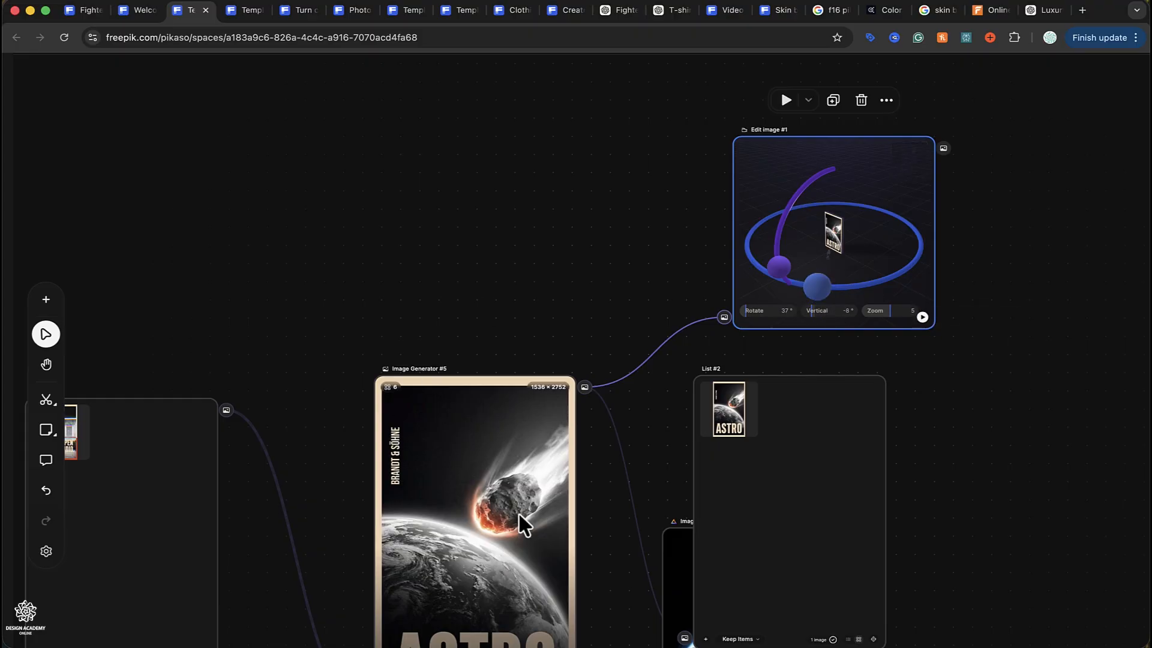
- Add an SVG Generator node and place it in the empty space between the Image Upscaler and Designer nodes
scroll(513, 525, "down", 5)
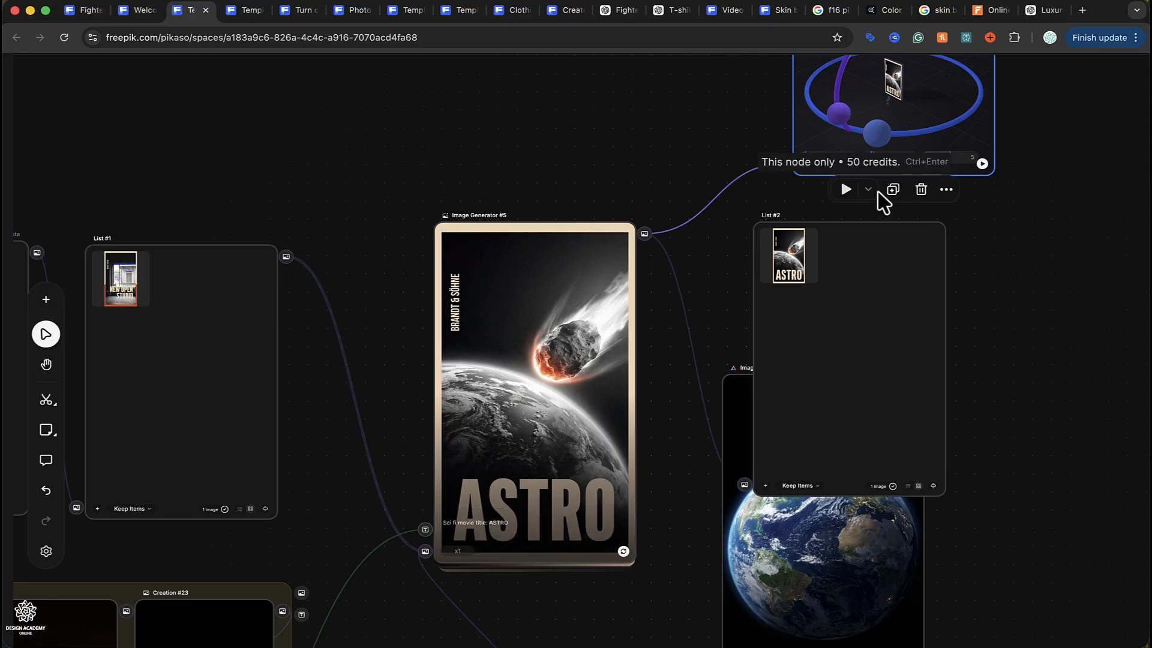
scroll(186, 300, "left", 10)
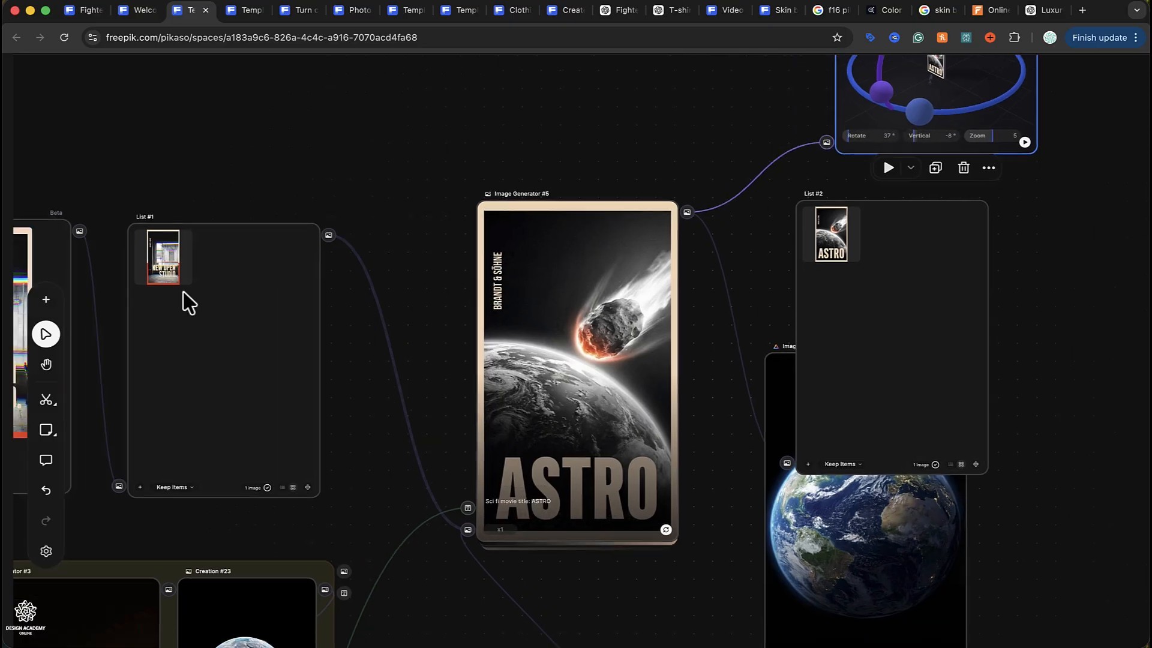
left_click(50, 304)
scroll(245, 503, "down", 5)
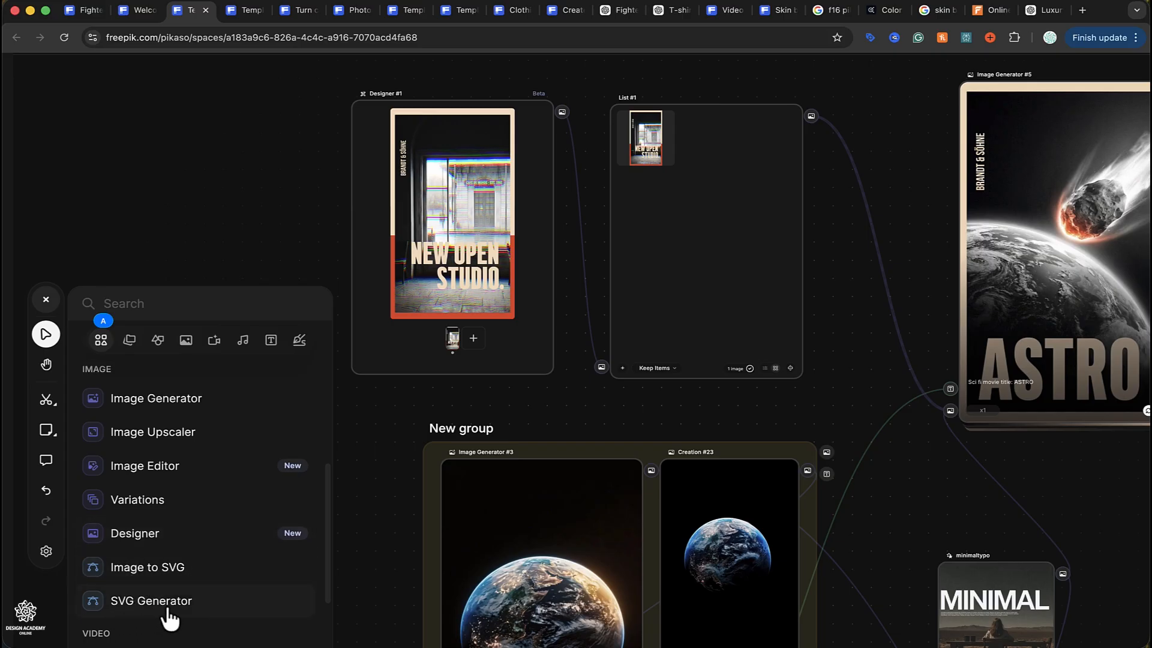
left_click_drag(173, 615, 144, 172)
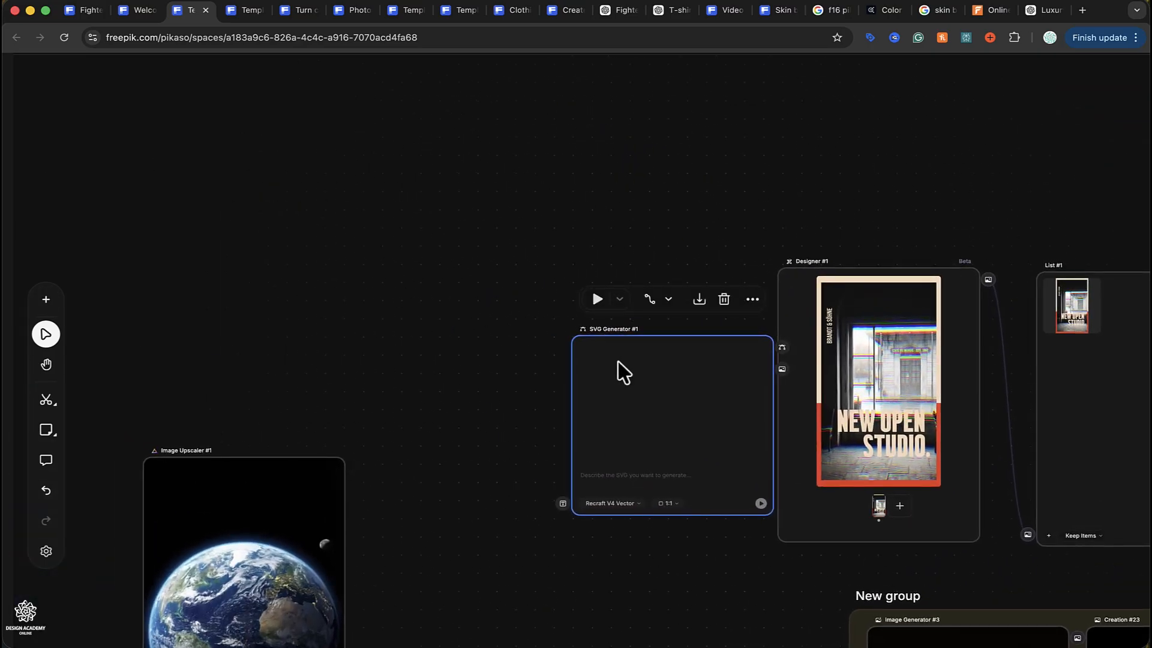
left_click_drag(617, 372, 483, 250)
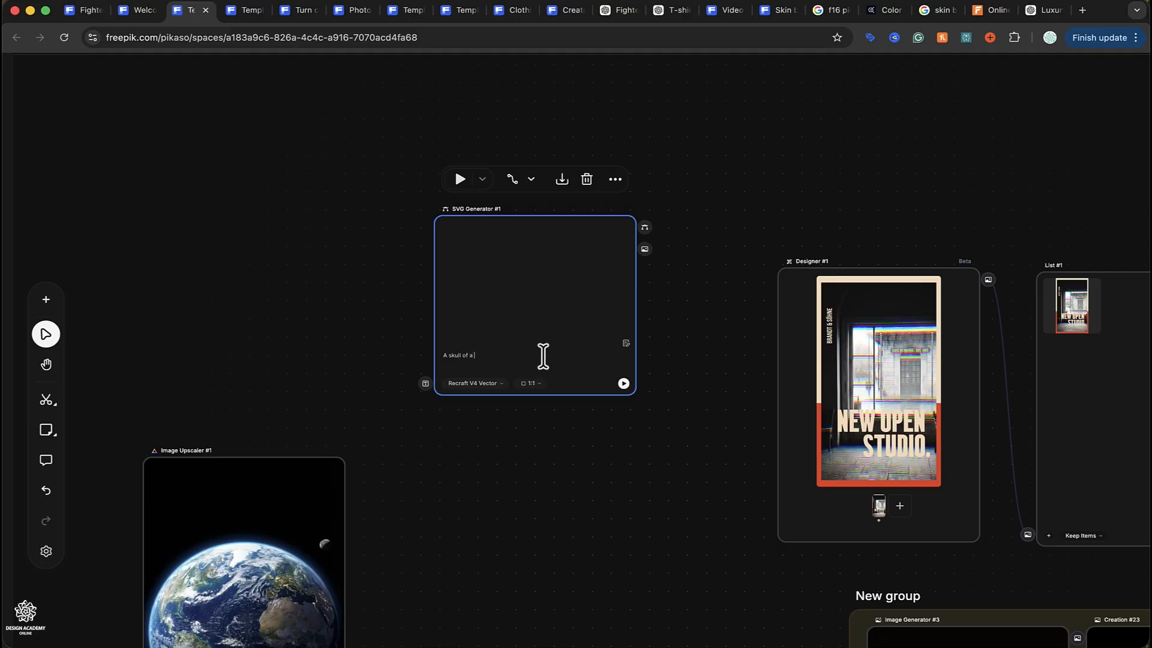
- Complete the SVG Generator prompt as "A skull of a human" and generate the vector image
type("uman")
left_click(623, 382)
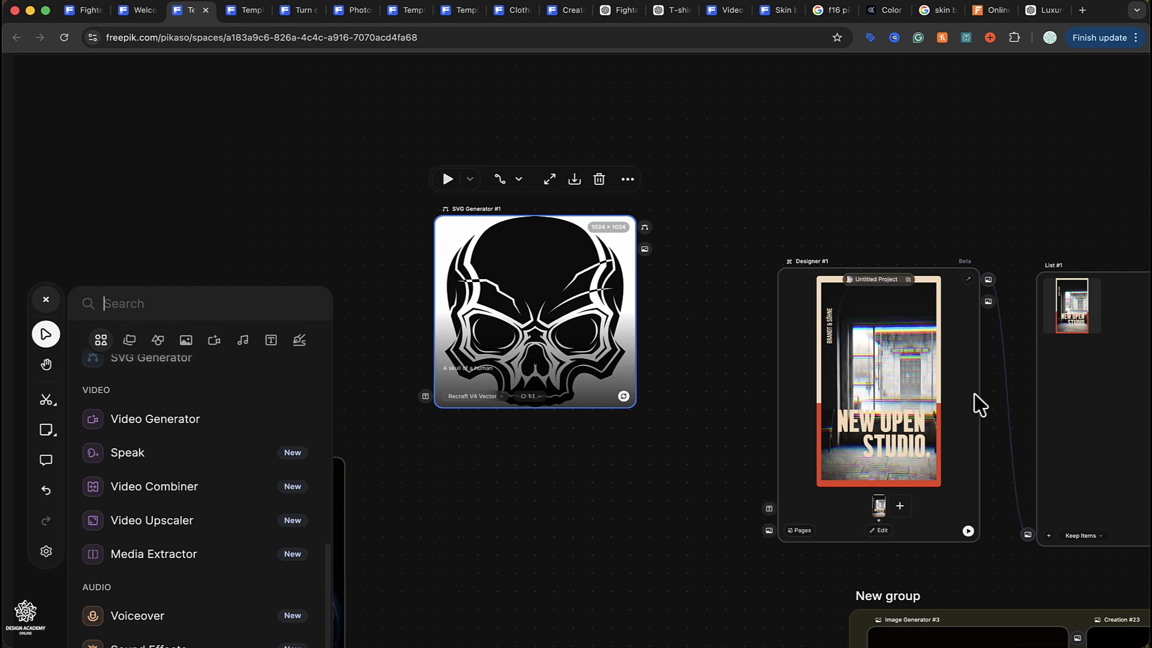
- Add a Speak node from the video nodes and place it between the Image Upscaler node and the New group
scroll(975, 396, "down", 2)
scroll(975, 396, "up", 4)
scroll(976, 396, "down", 3)
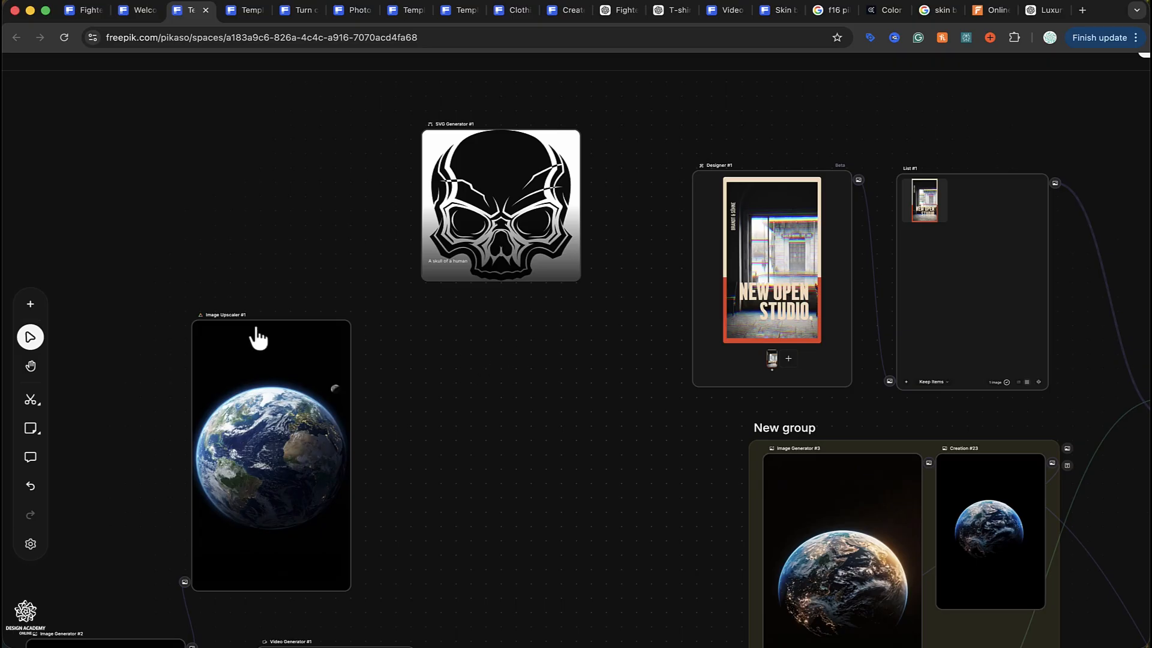
left_click(31, 303)
scroll(231, 525, "down", 10)
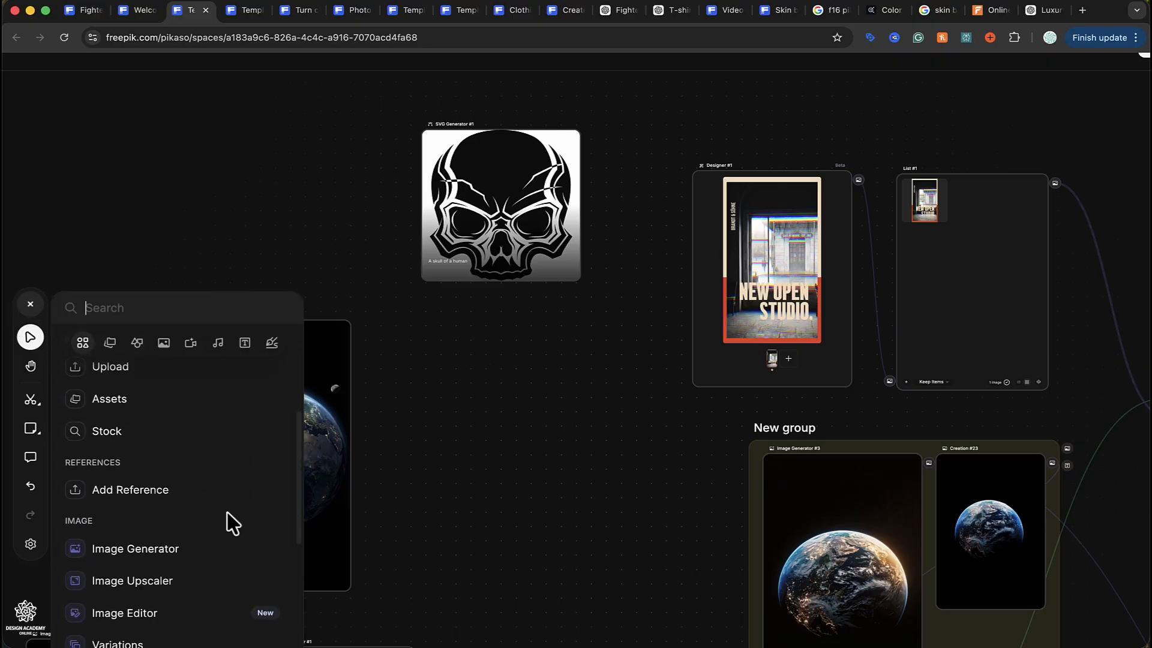
scroll(230, 525, "down", 1)
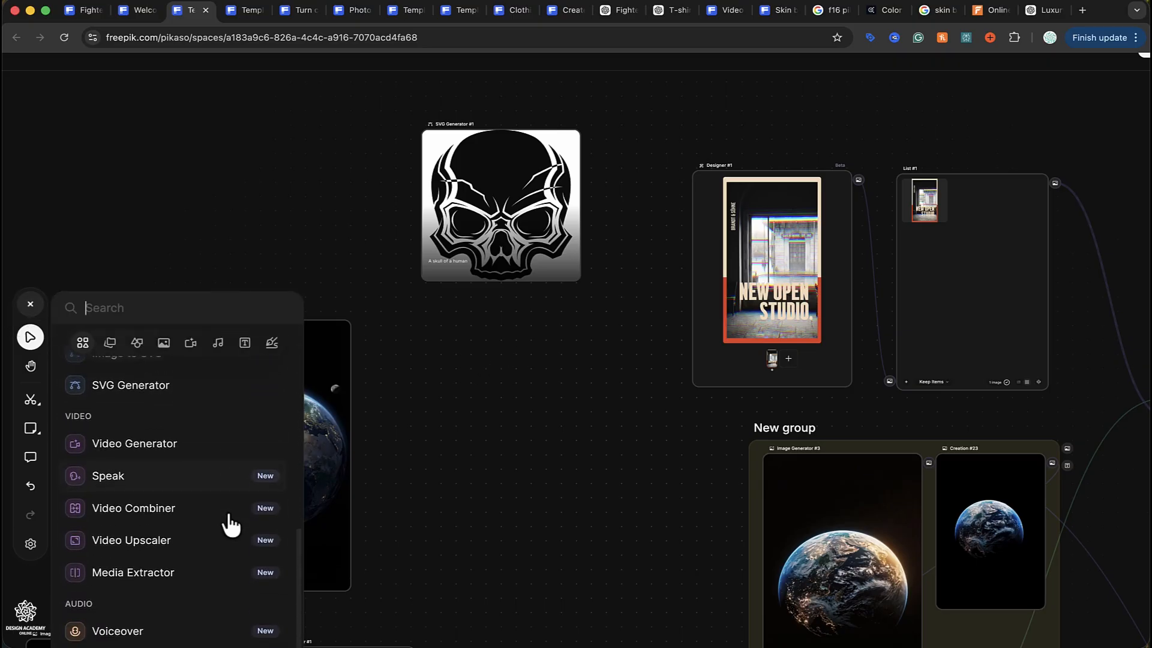
scroll(230, 525, "up", 5)
scroll(230, 524, "down", 4)
scroll(230, 525, "down", 1)
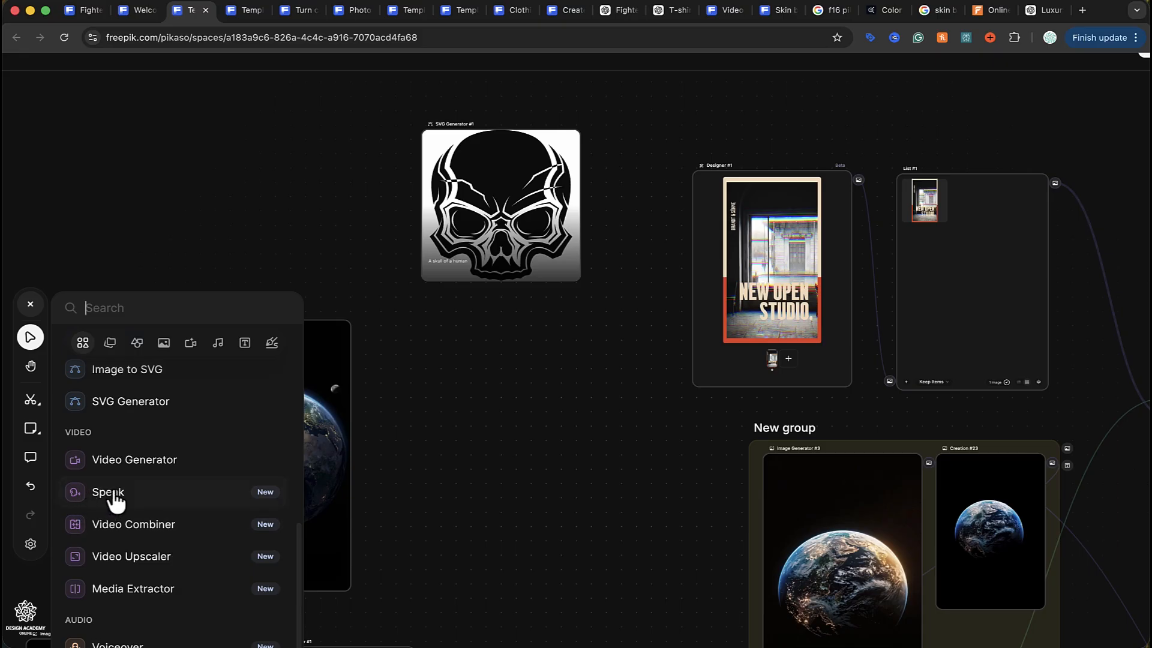
left_click(99, 495)
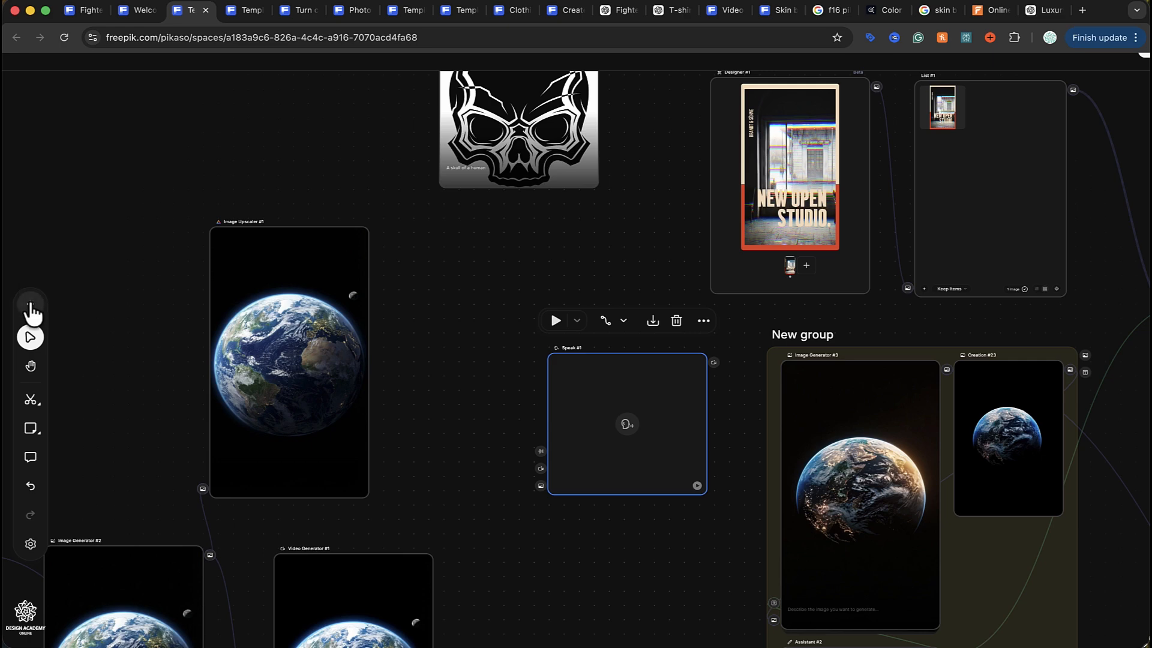
- Add a Voiceover node from the audio nodes and place it between the Image Upscaler and Speak nodes
left_click(30, 304)
scroll(297, 465, "down", 10)
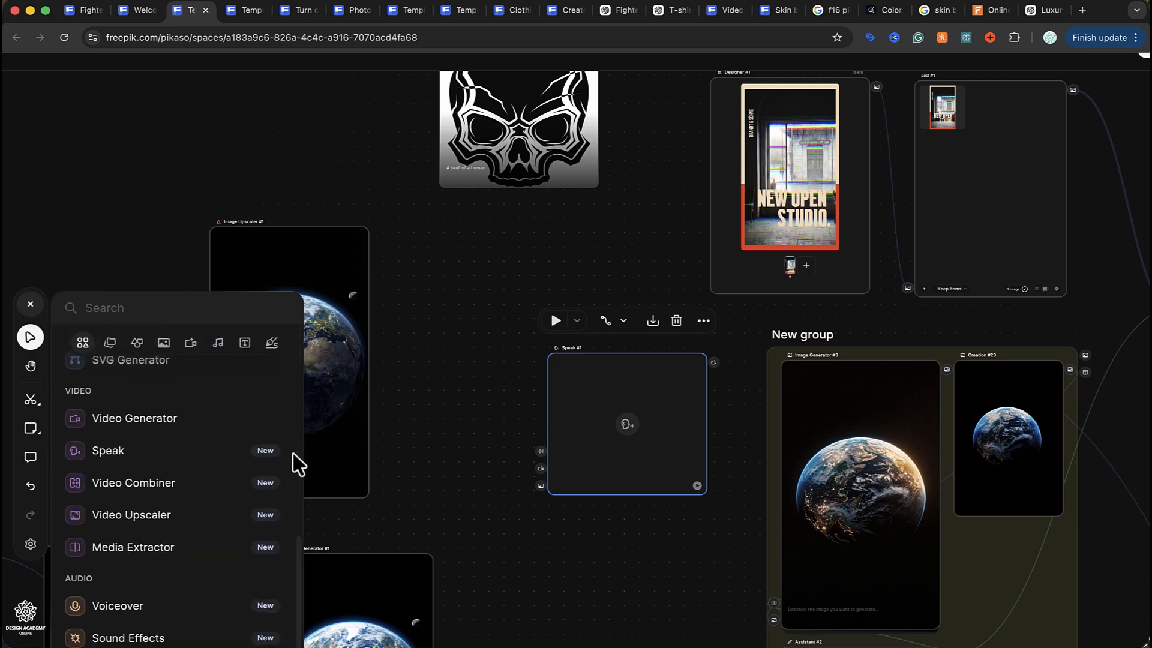
scroll(221, 517, "down", 1)
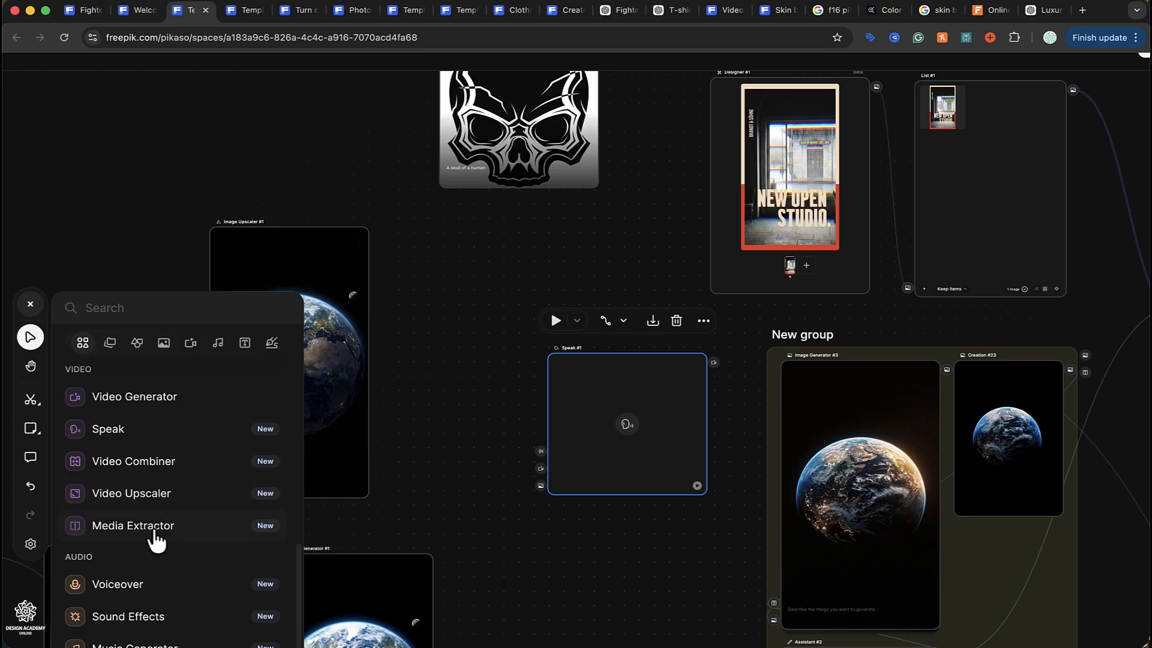
scroll(195, 528, "down", 2)
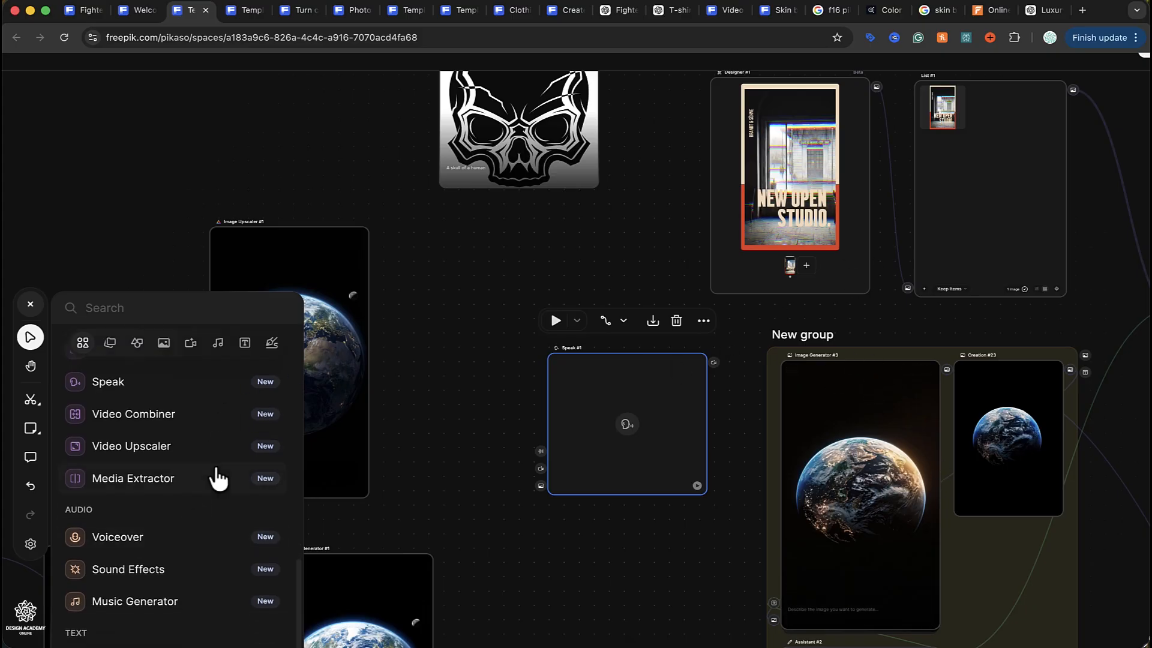
scroll(217, 477, "down", 3)
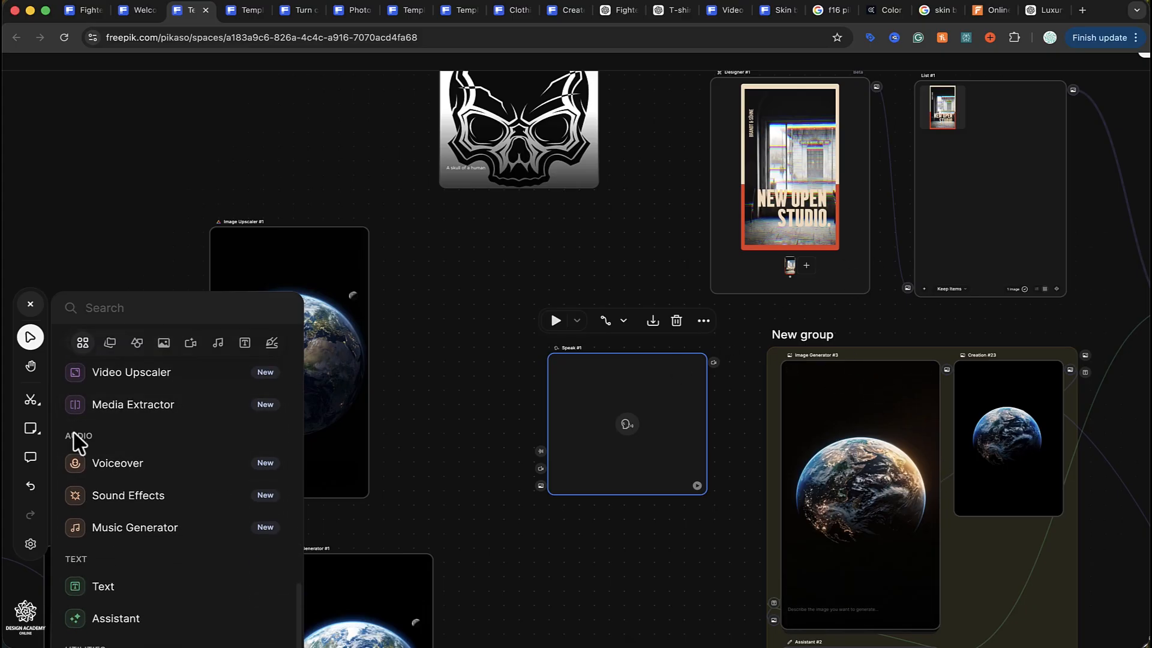
left_click(154, 471)
left_click_drag(640, 401, 553, 353)
- Review the Voiceover node's available speech models and browse its voice library without choosing a voice
scroll(553, 353, "up", 5)
scroll(553, 353, "down", 3)
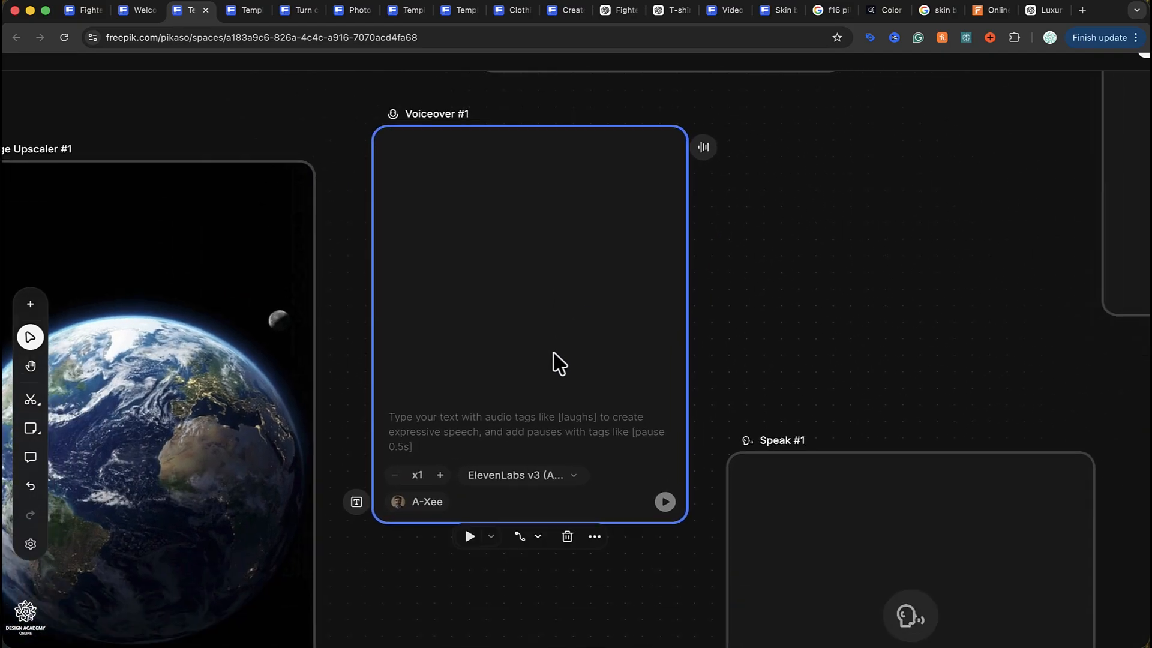
left_click(578, 460)
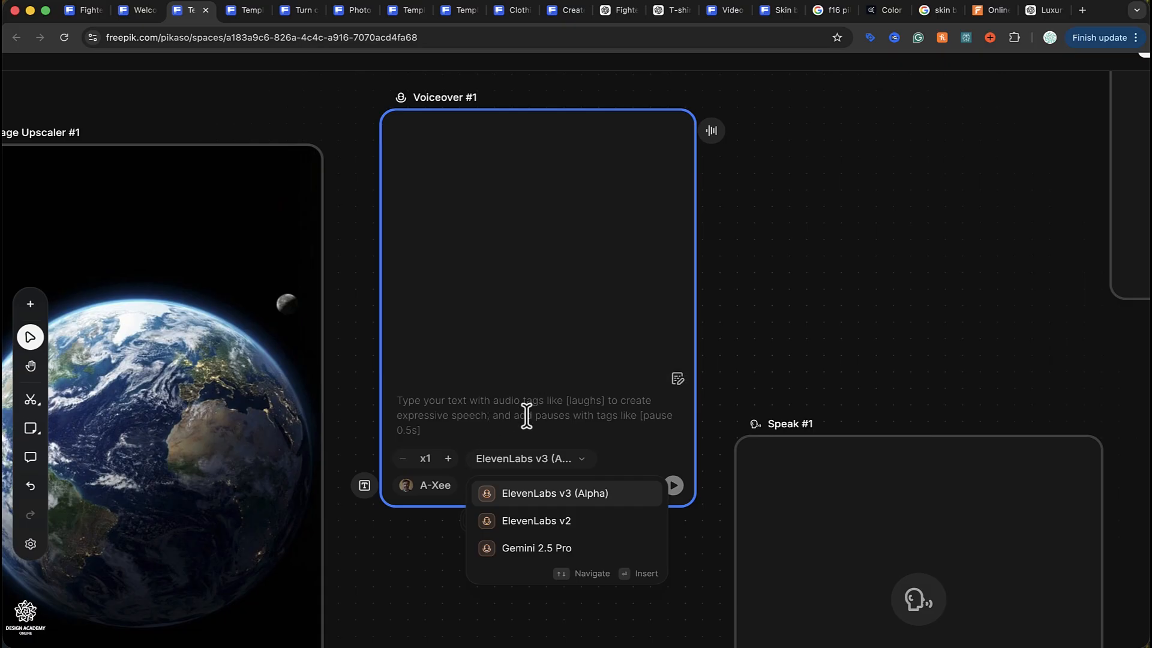
left_click(441, 487)
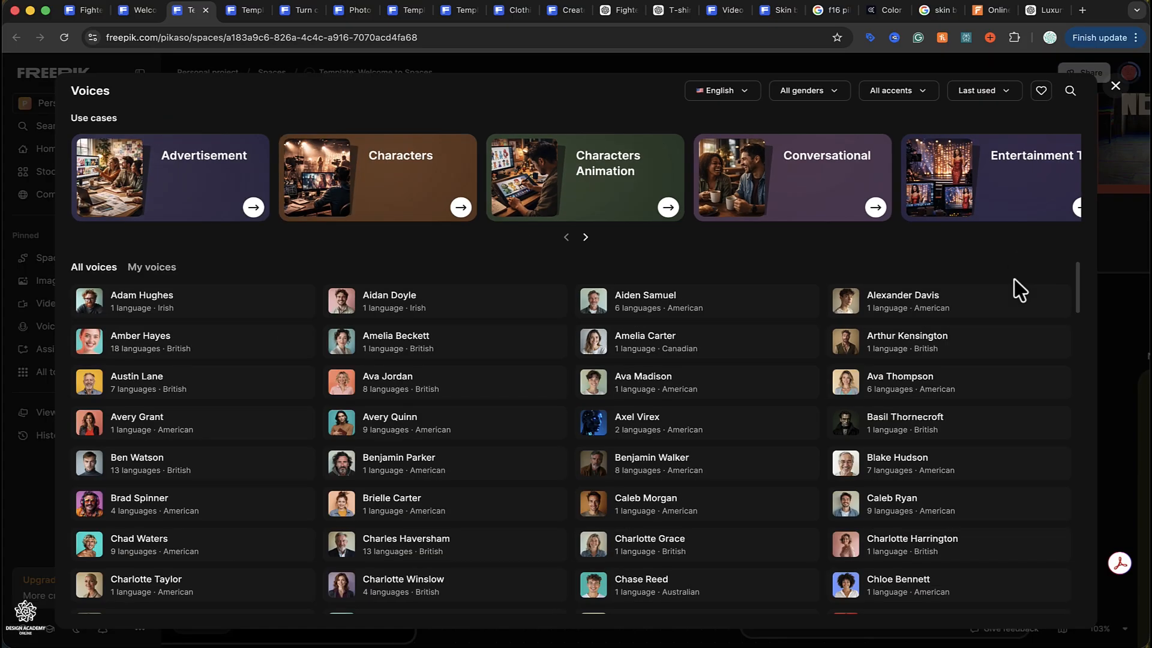
key("Escape")
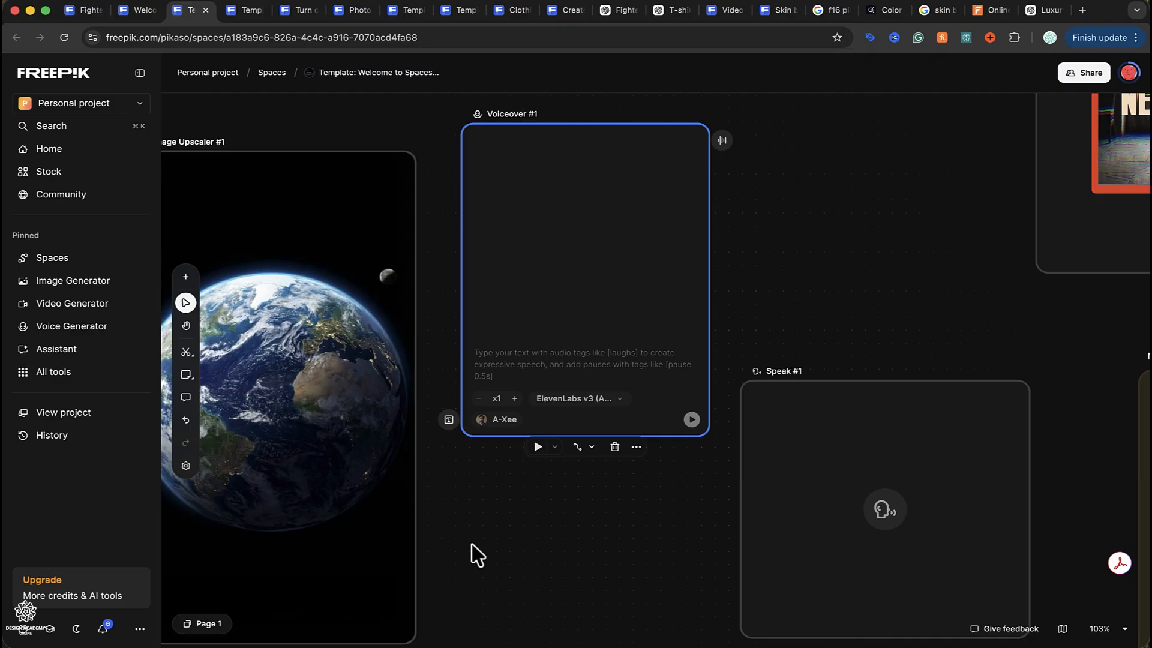
- Add a Sound Effects node between the Voiceover and Designer nodes and move the overlapping skull SVG node clear of it
left_click(186, 278)
scroll(322, 484, "down", 5)
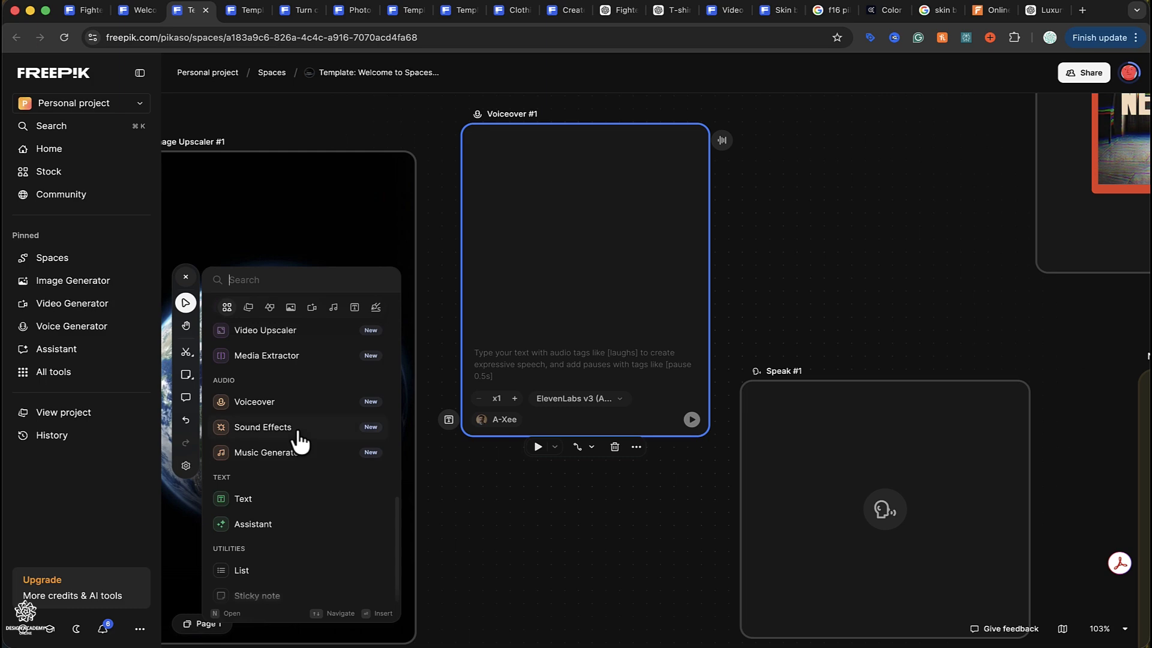
left_click(297, 430)
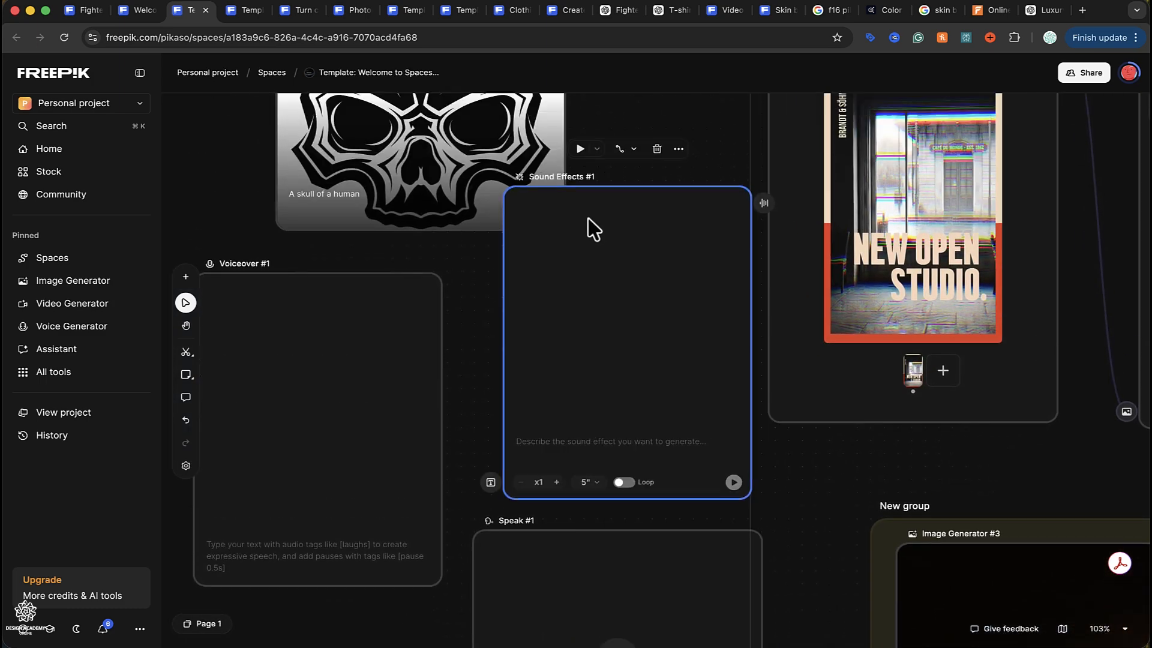
left_click_drag(478, 183, 335, 139)
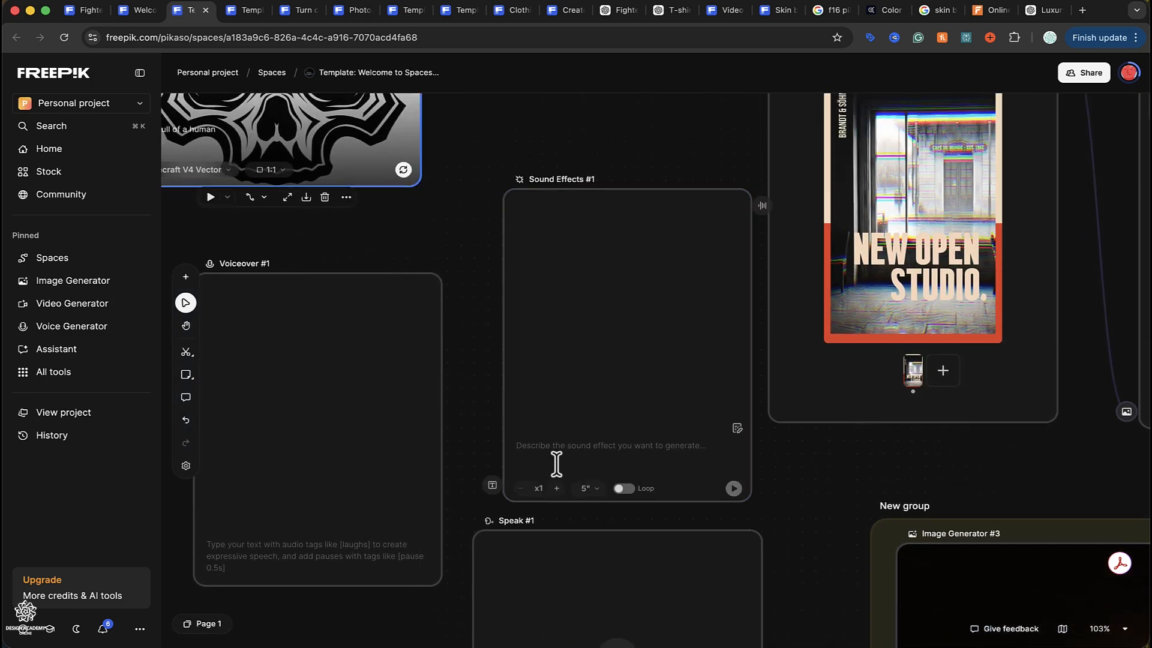
- Prompt the Sound Effects node with "Swosh", set the duration to 3 seconds and the count to x3, and generate
left_click(584, 446)
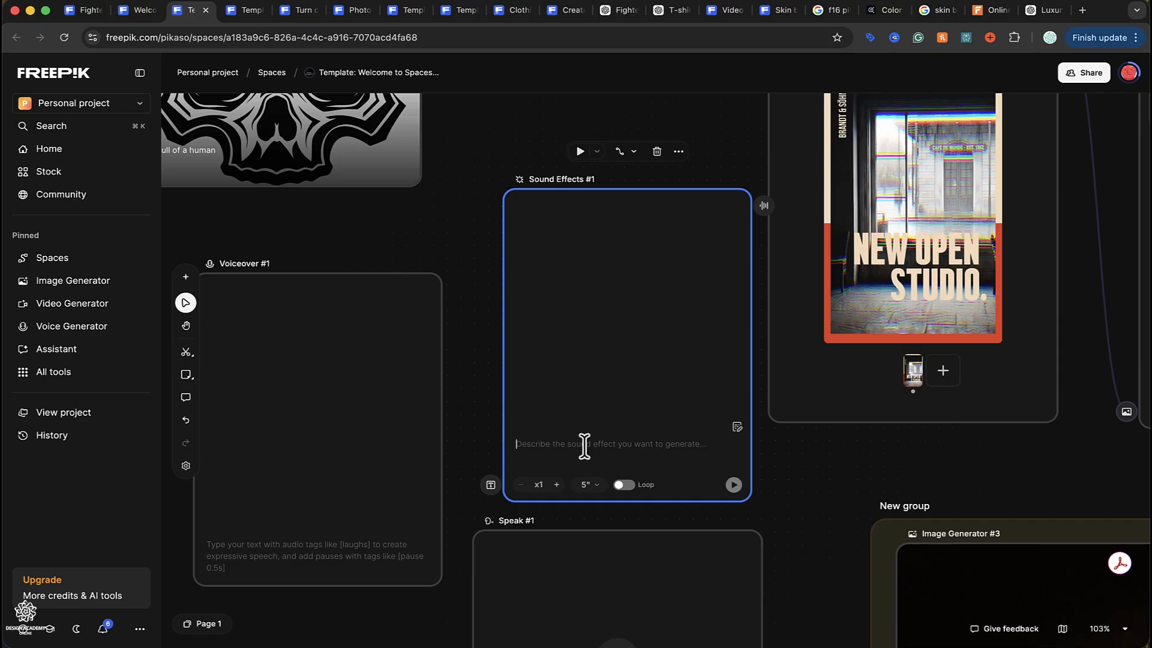
type("Swosh")
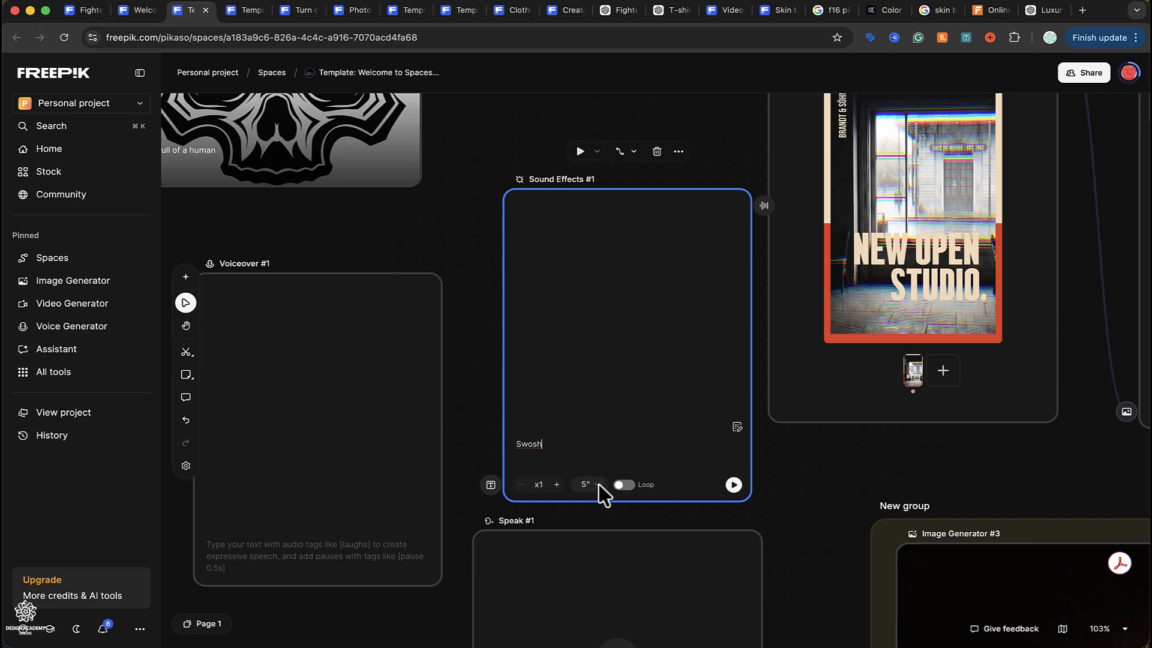
left_click(594, 485)
left_click(600, 516)
left_click(557, 484)
left_click(557, 484)
left_click(733, 485)
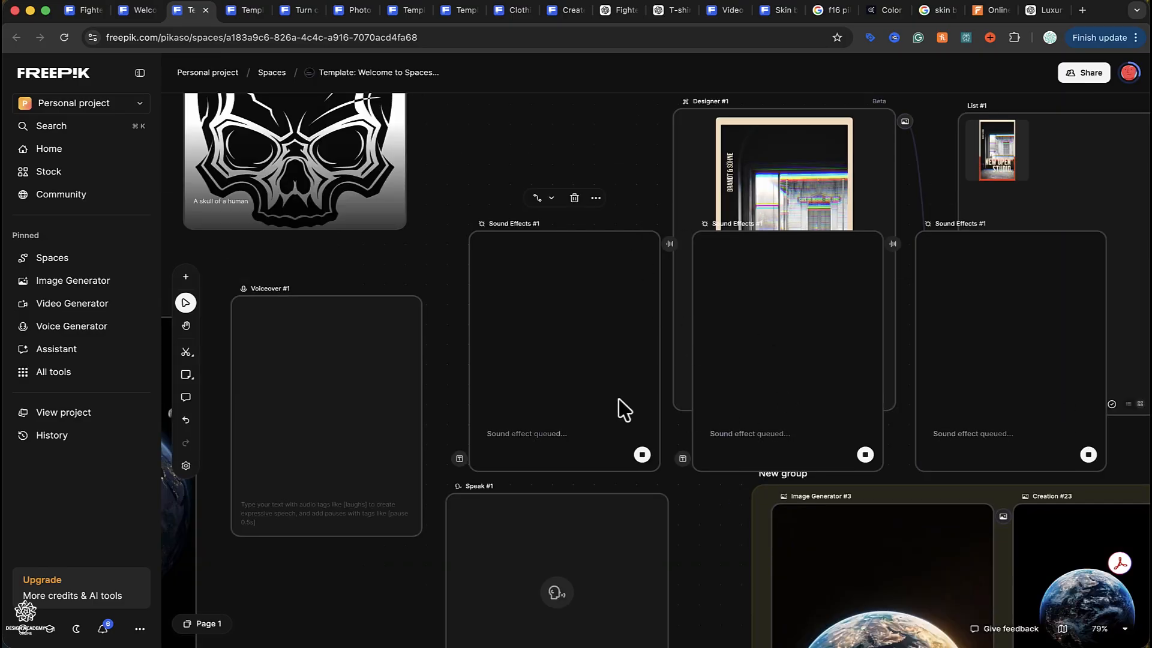
- Move the three Sound Effects nodes together off the Designer node into the empty space above it
left_click(736, 400, "shift")
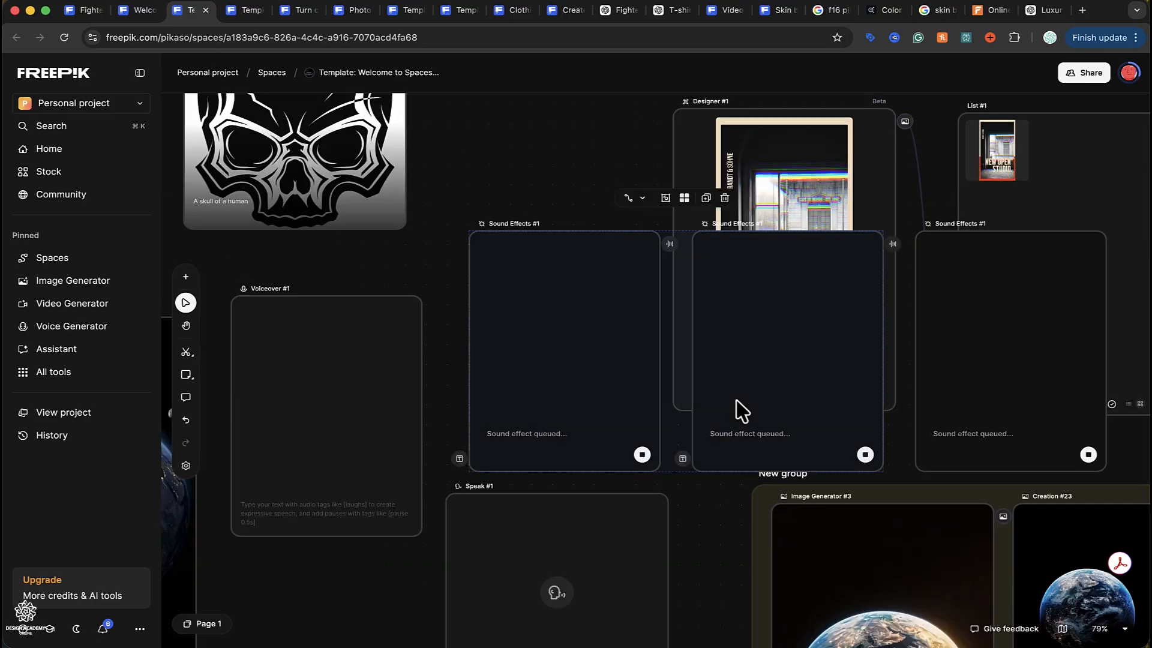
left_click(961, 390, "shift")
scroll(958, 389, "down", 5)
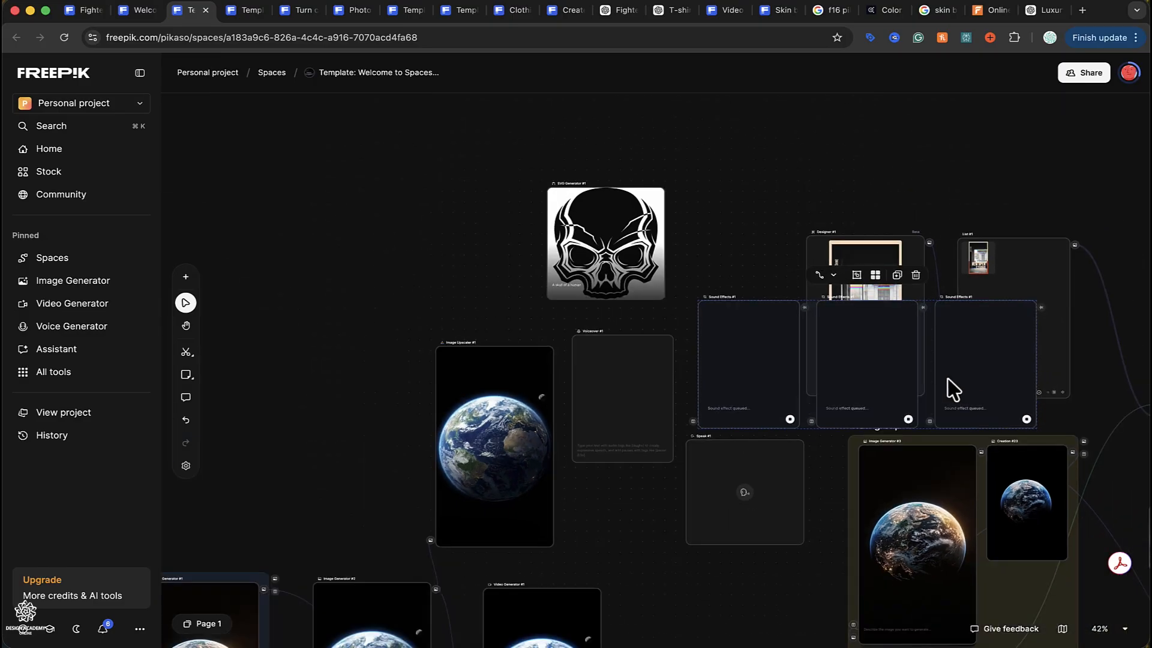
left_click_drag(874, 379, 905, 156)
scroll(905, 157, "up", 3)
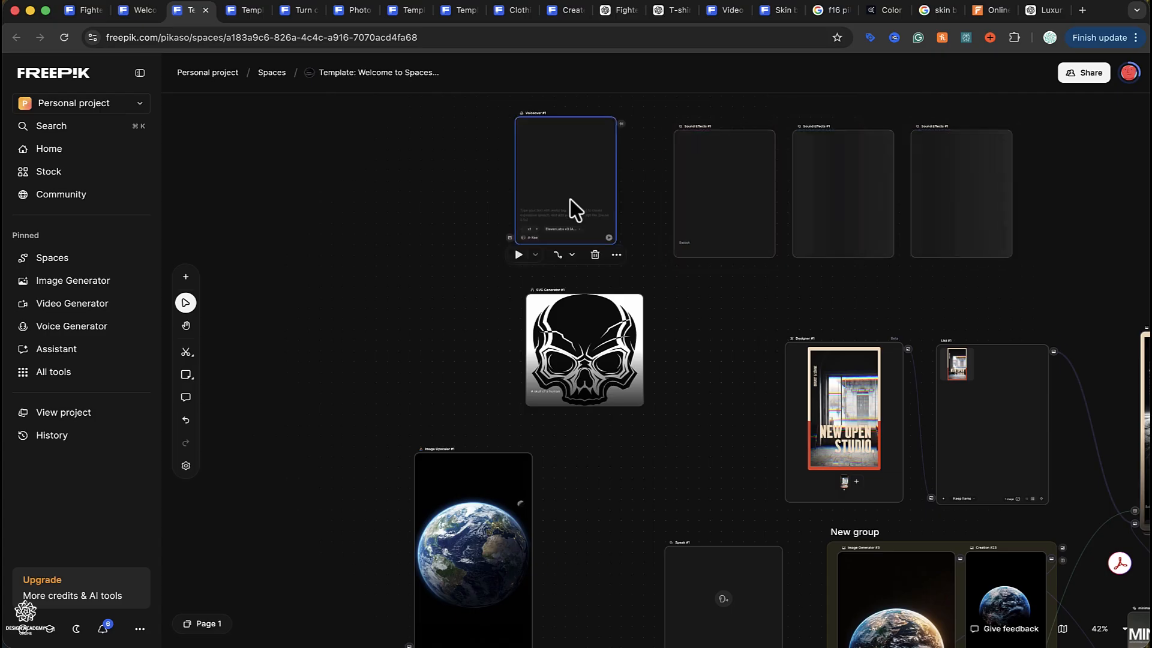
- Play the first and second generated Swosh sound effects to compare them
scroll(570, 199, "up", 5)
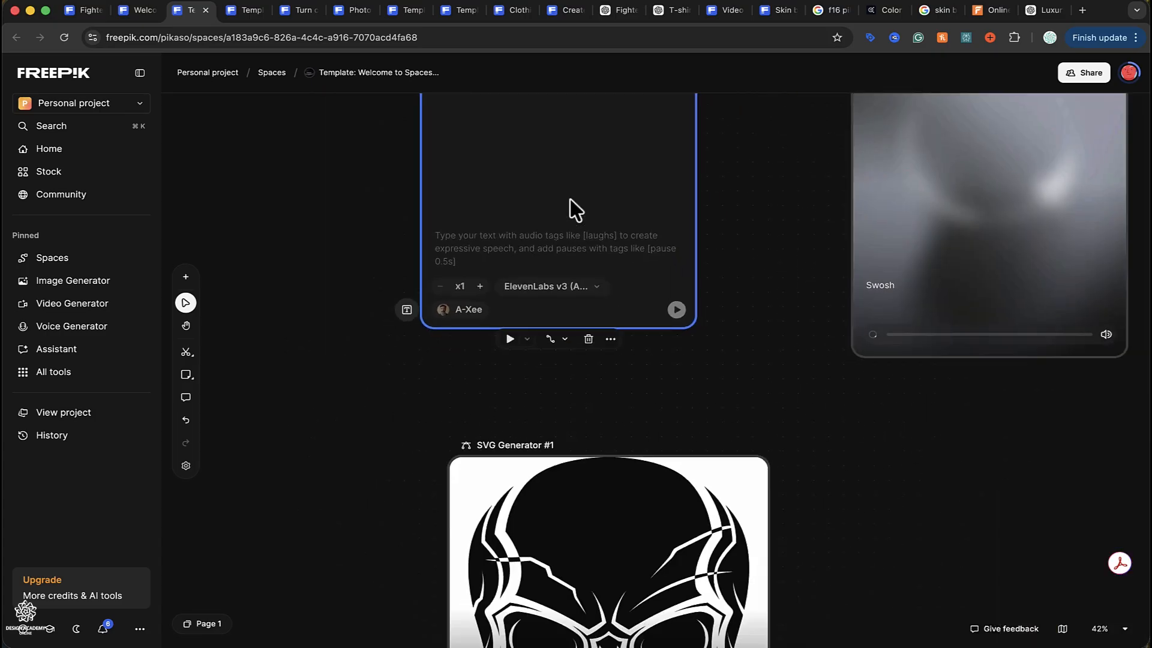
scroll(571, 200, "up", 2)
scroll(570, 200, "left", 1)
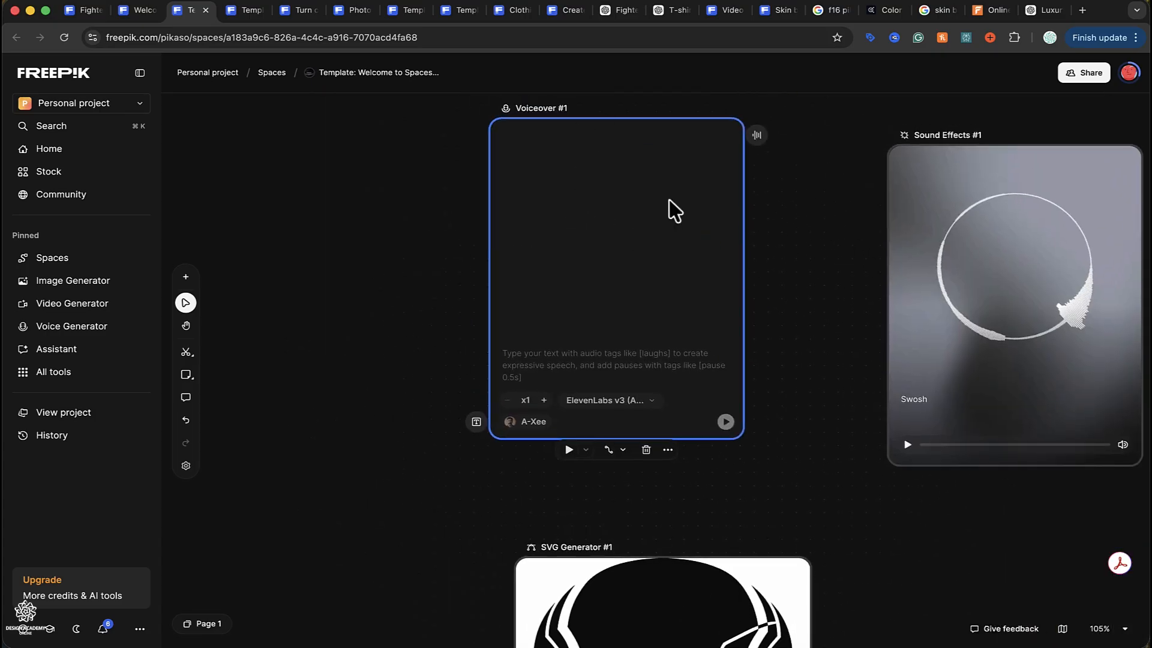
scroll(674, 211, "right", 5)
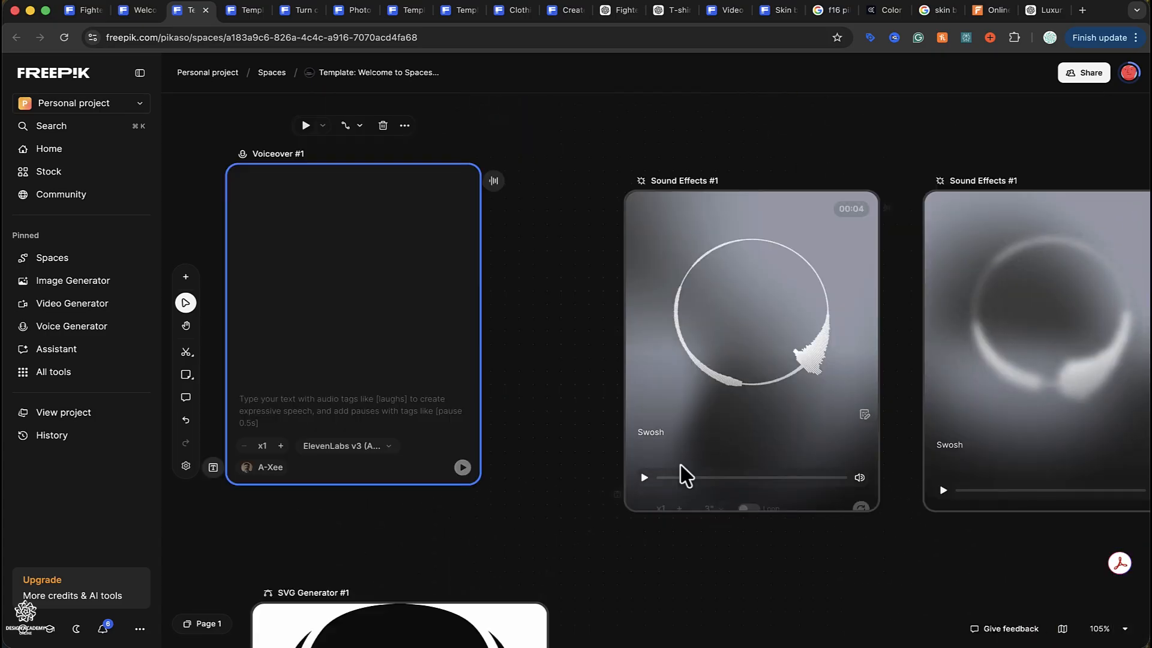
left_click(644, 468)
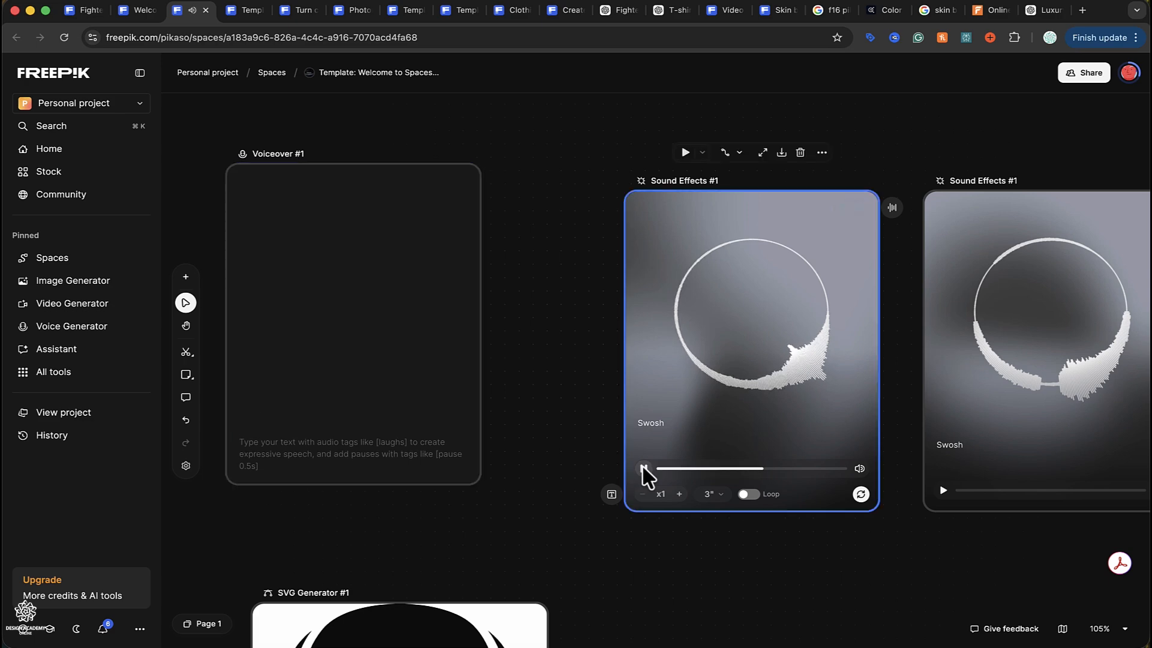
left_click(943, 468)
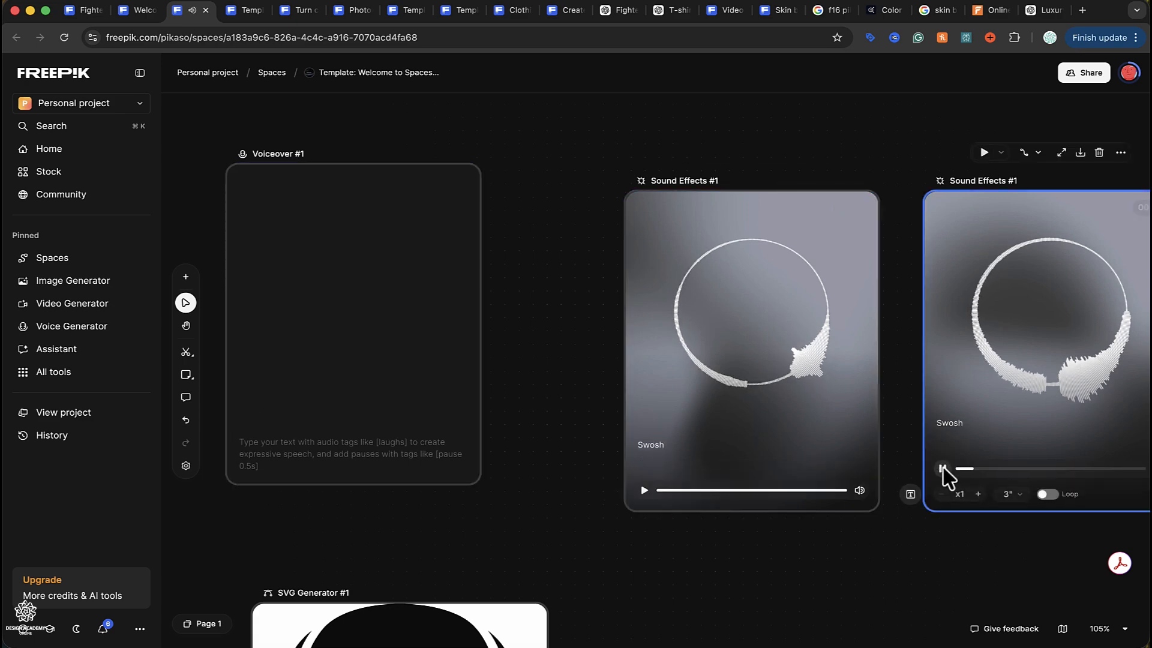
- Add a second Speak node in the empty space between the Sound Effects nodes and the Edit Image node
scroll(476, 200, "up", 5)
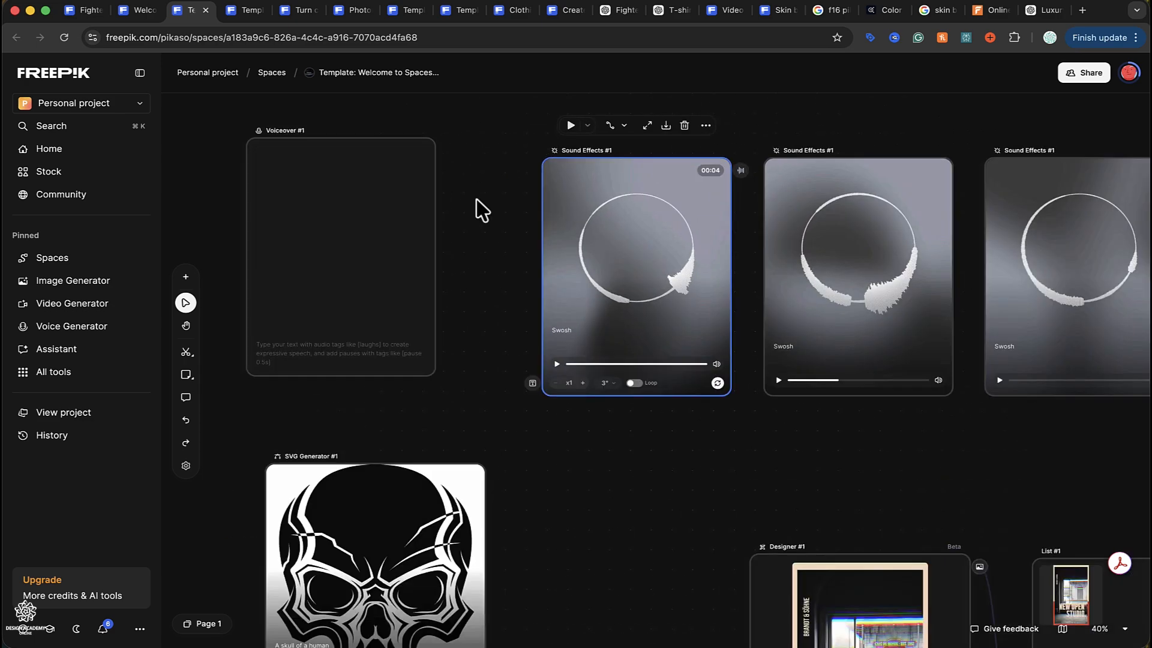
scroll(476, 200, "down", 4)
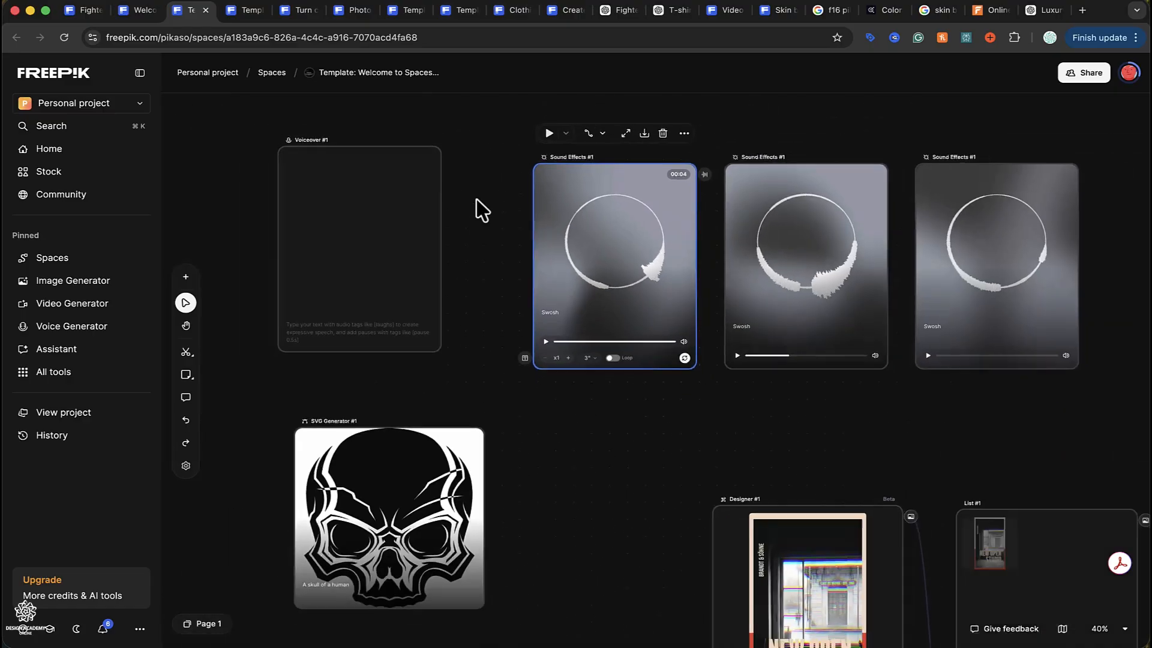
scroll(478, 207, "down", 3)
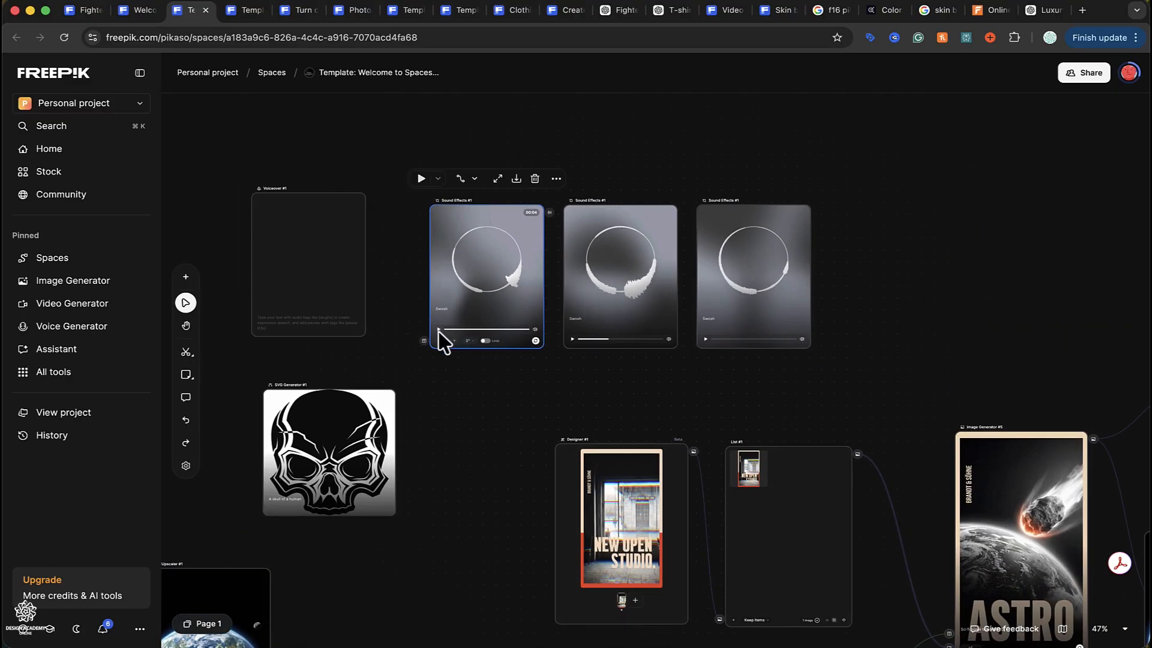
scroll(443, 339, "down", 5)
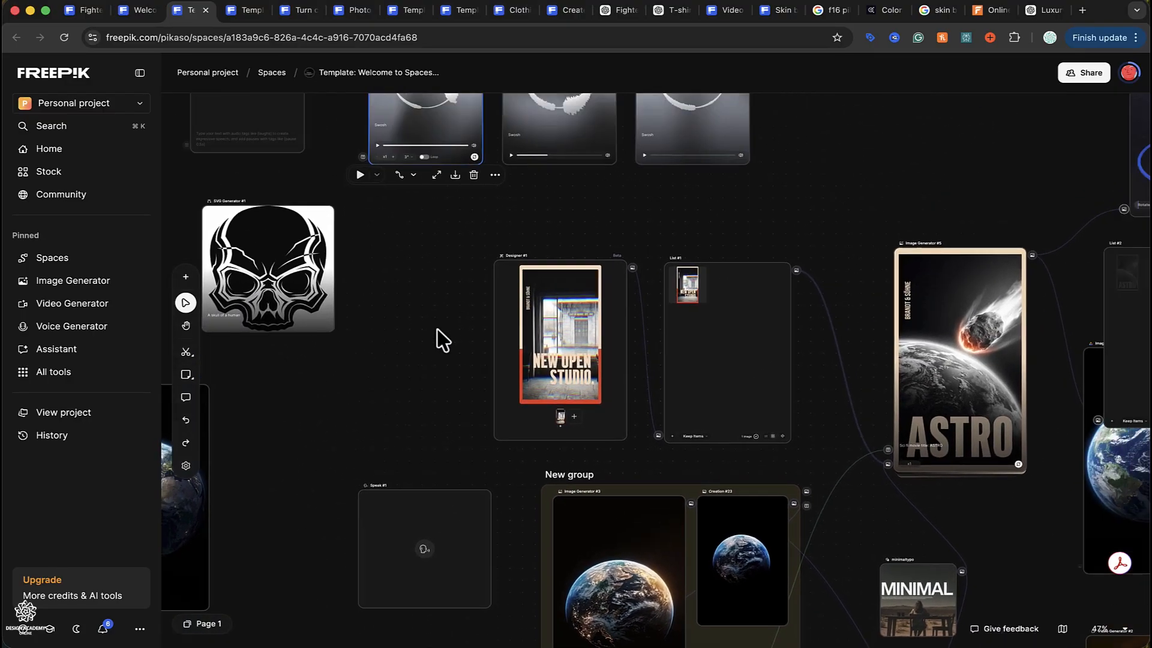
scroll(443, 339, "up", 4)
left_click(186, 276)
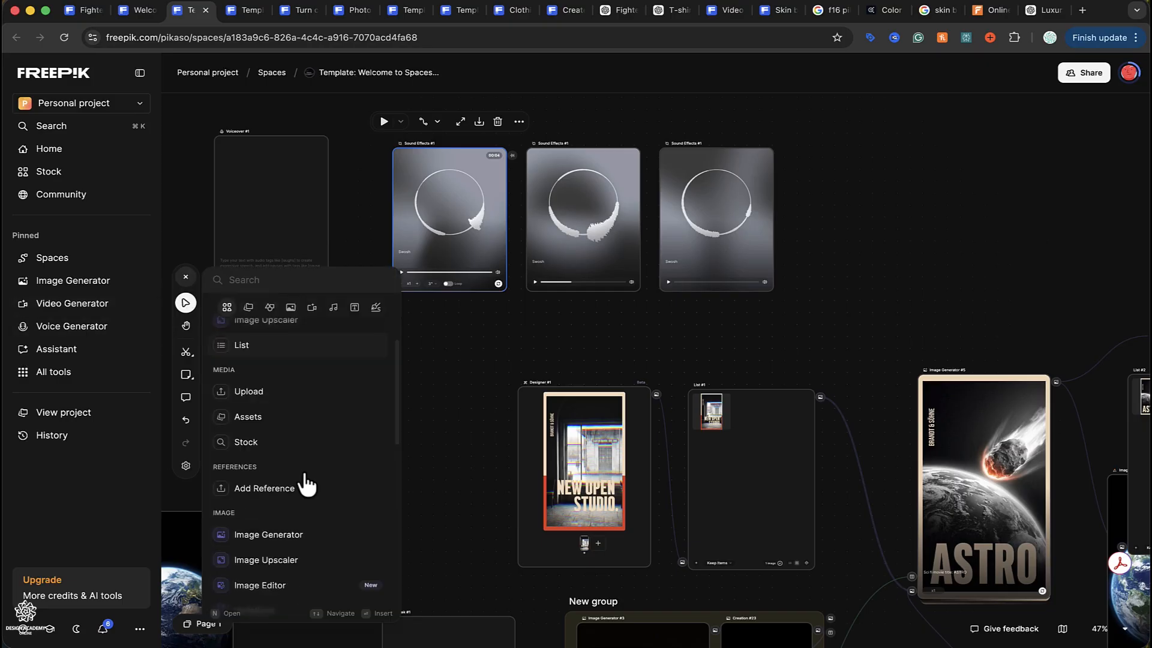
scroll(304, 480, "down", 6)
scroll(288, 442, "up", 2)
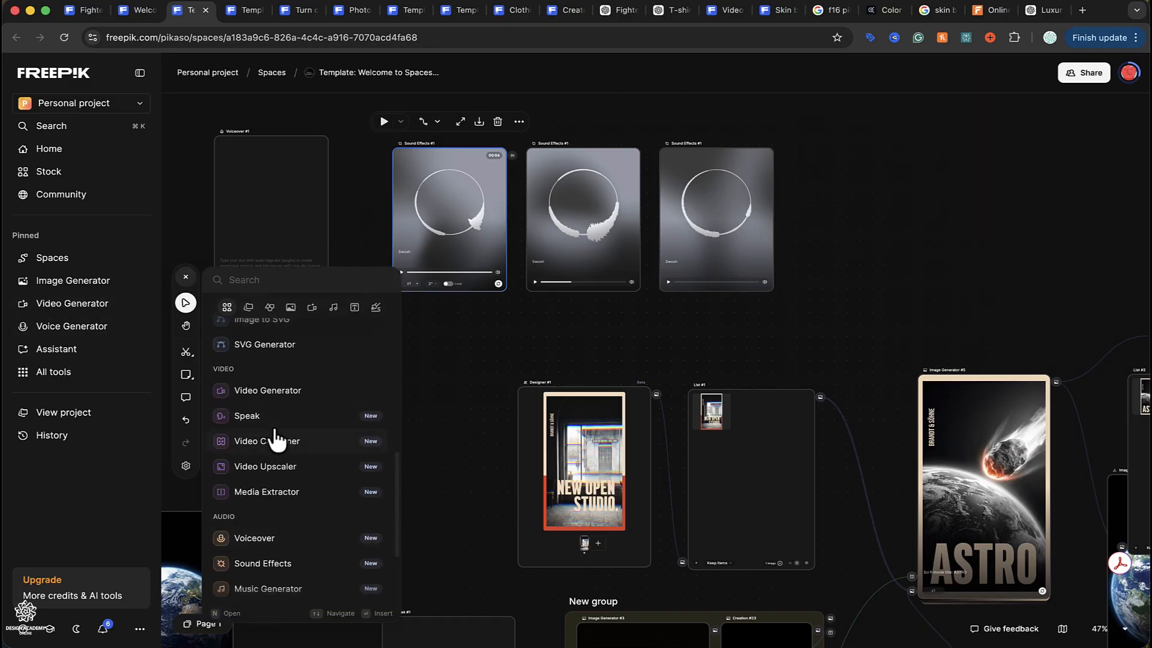
left_click(282, 422)
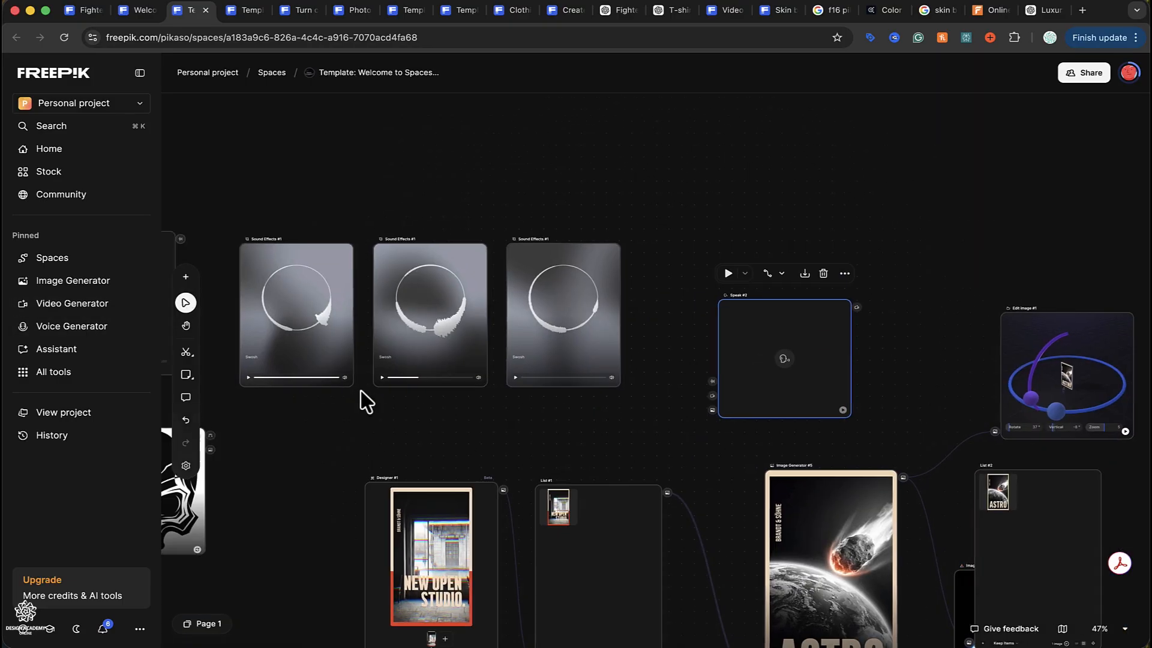
- Play the third Swosh sound effect and connect its audio output to the second Speak node
left_click(521, 375)
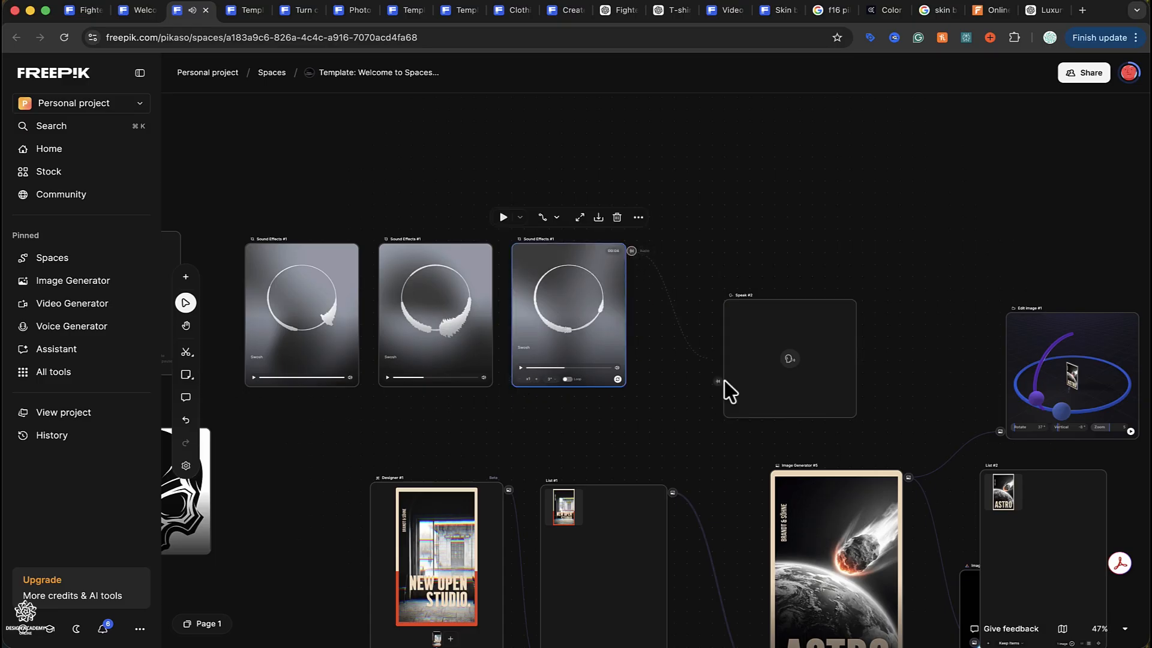
left_click_drag(718, 390, 715, 390)
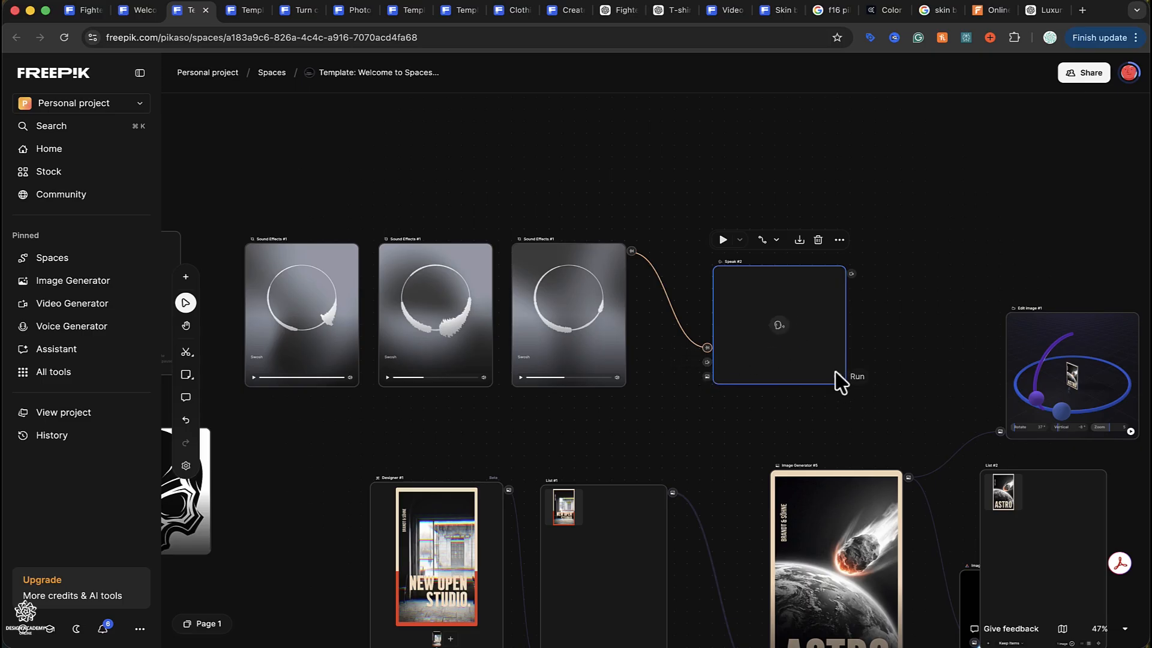
- Add the lion character from a stock search for "character" above the third Sound Effects node, and connect it to the second Speak node's image input
double_click(633, 197)
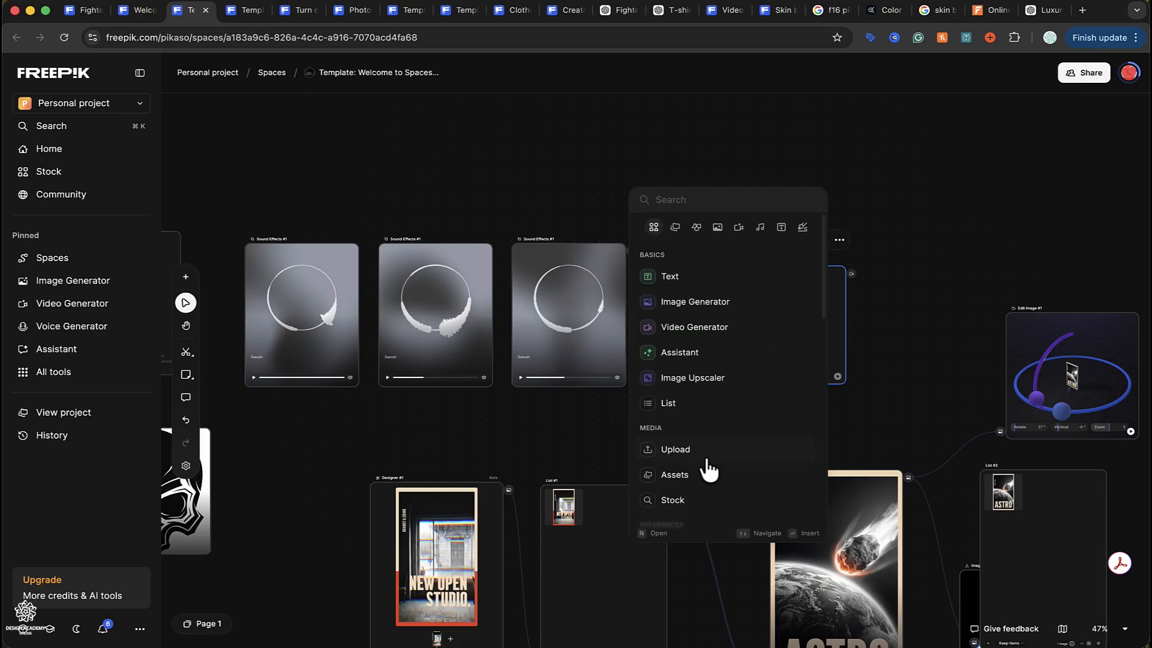
left_click(712, 505)
type("character")
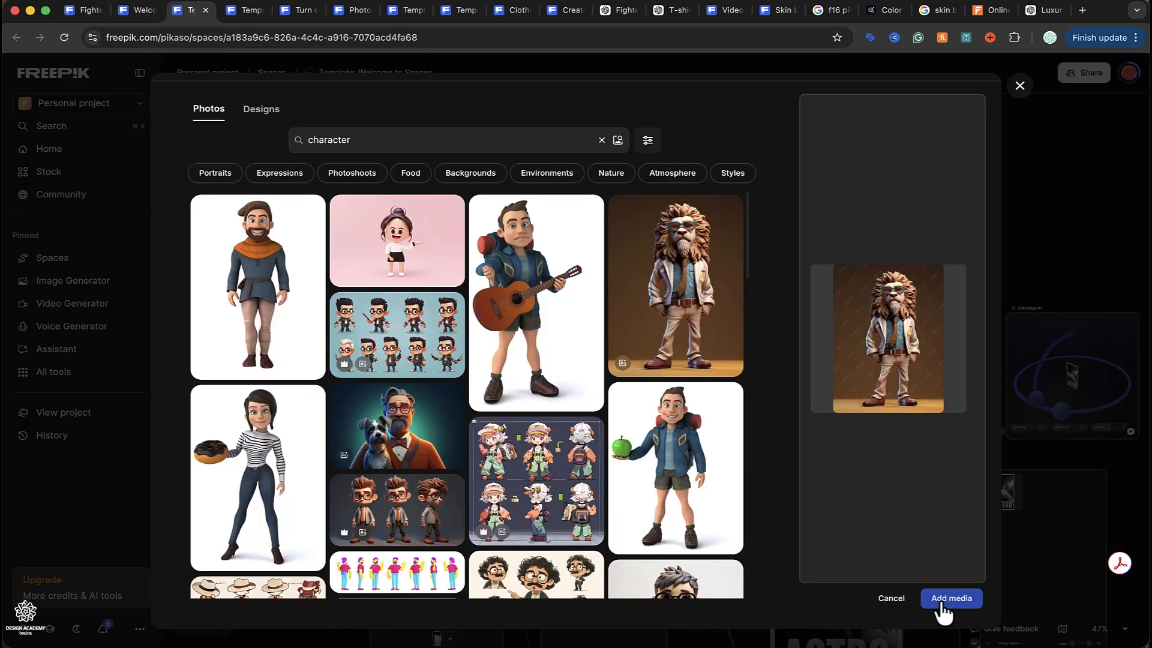
left_click(949, 598)
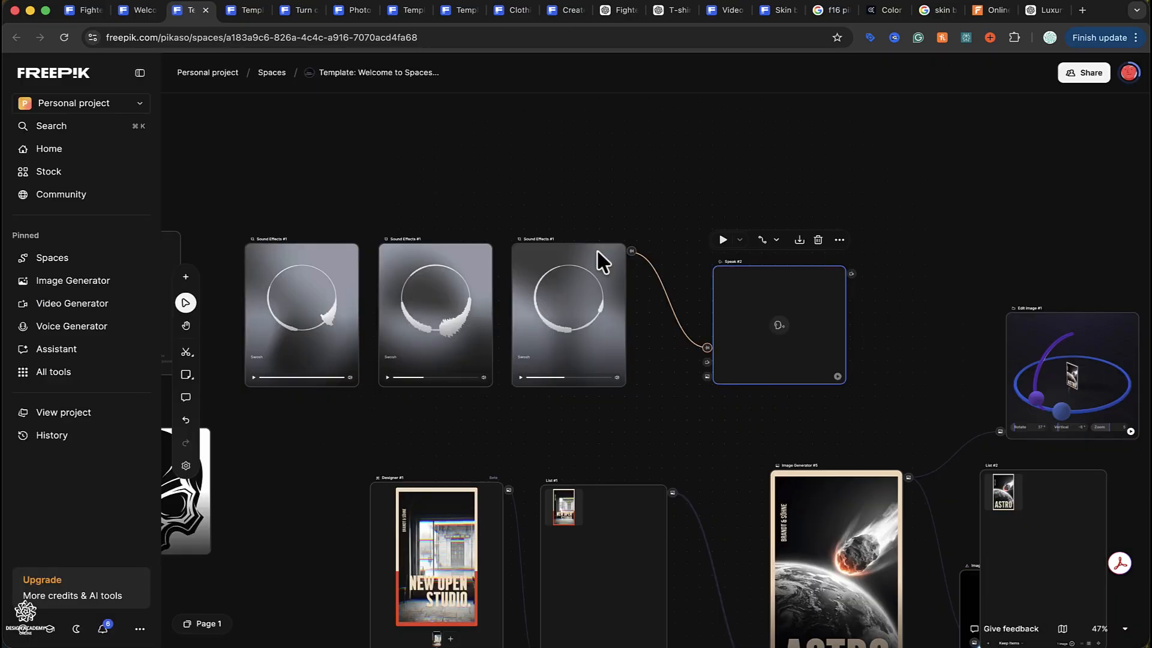
left_click_drag(903, 199, 564, 162)
left_click_drag(627, 114, 699, 378)
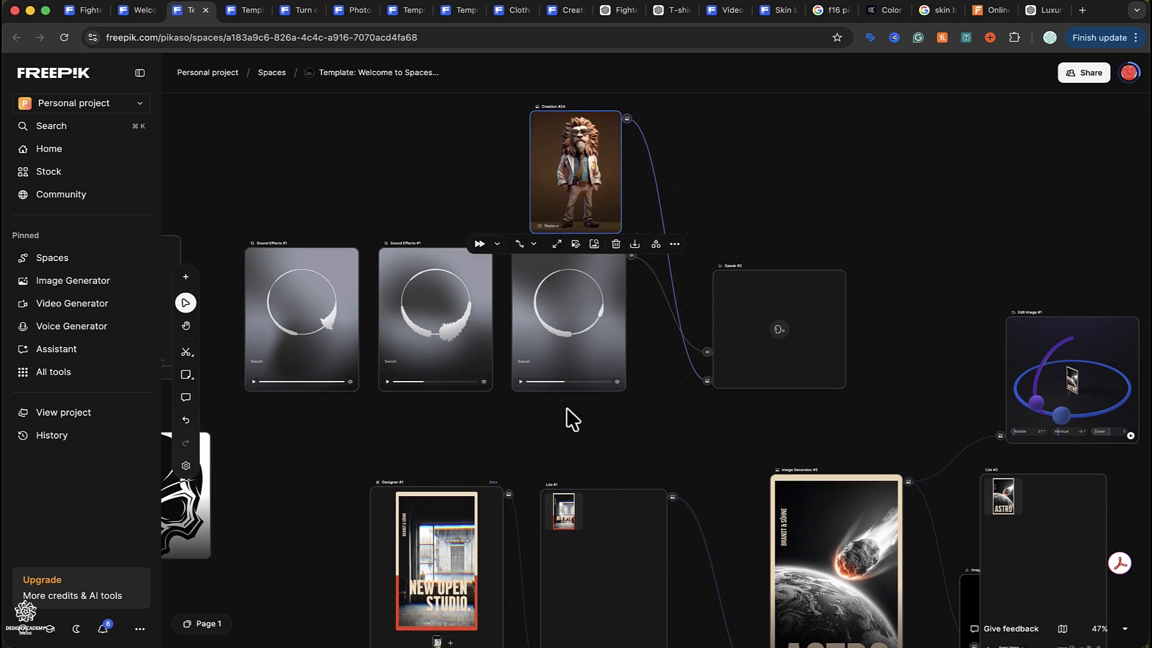
- Add a Music Generator node and place it just above the first Speak node, beside the Designer node
scroll(610, 418, "down", 5)
scroll(610, 418, "left", 7)
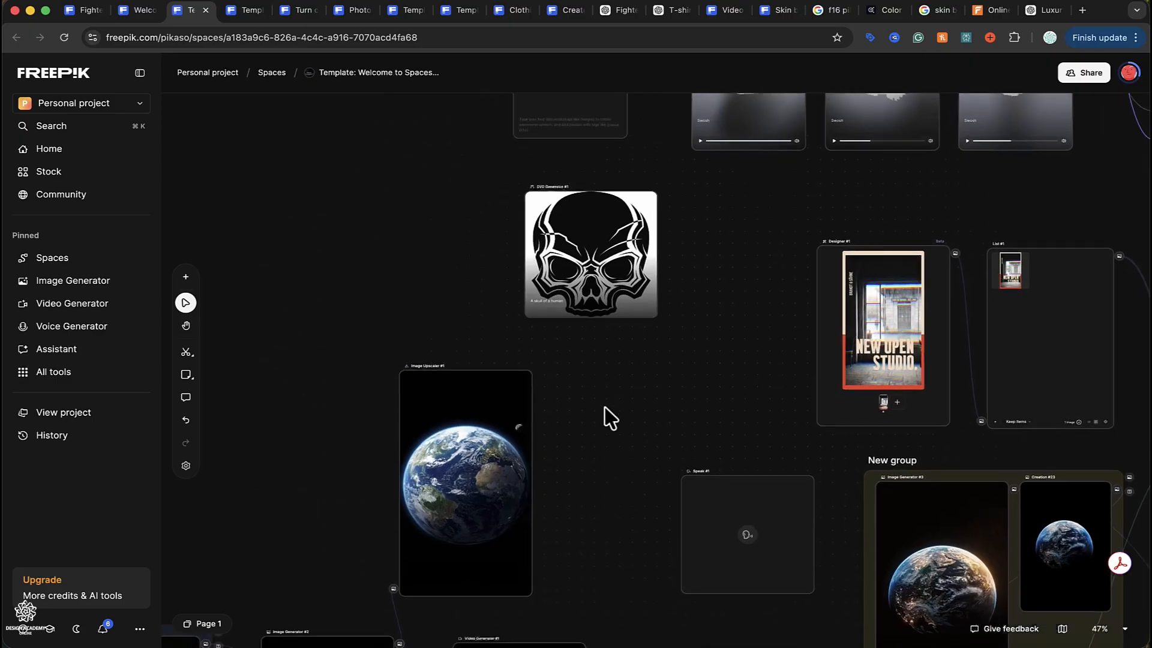
left_click(185, 278)
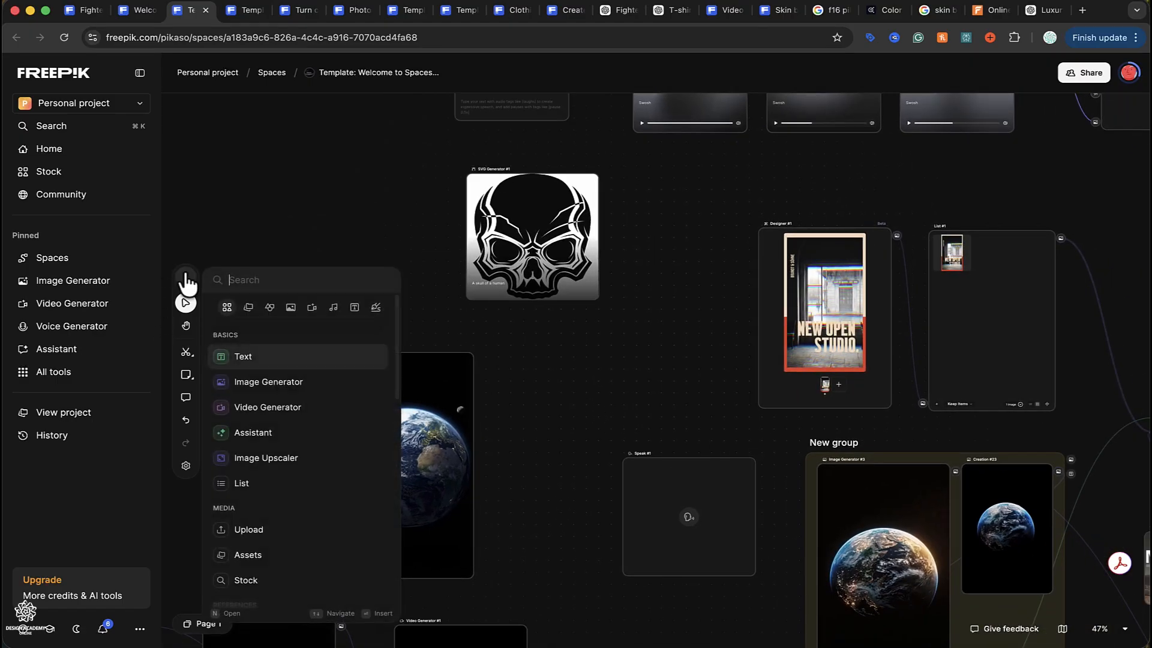
scroll(303, 501, "down", 5)
scroll(305, 505, "down", 3)
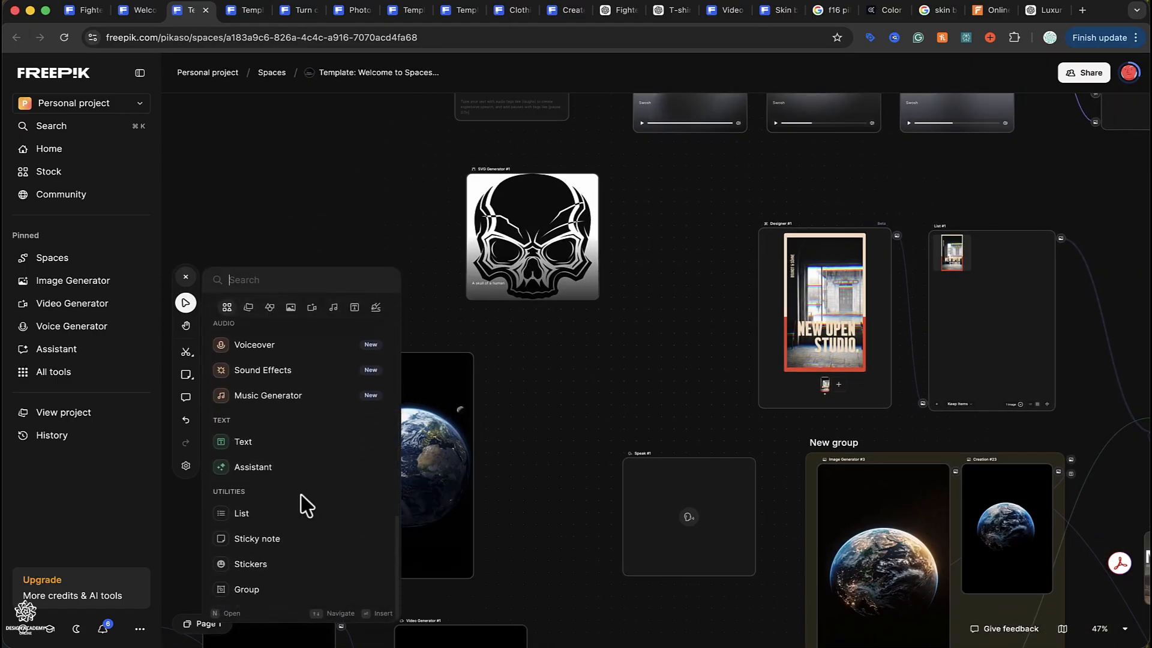
scroll(307, 507, "up", 2)
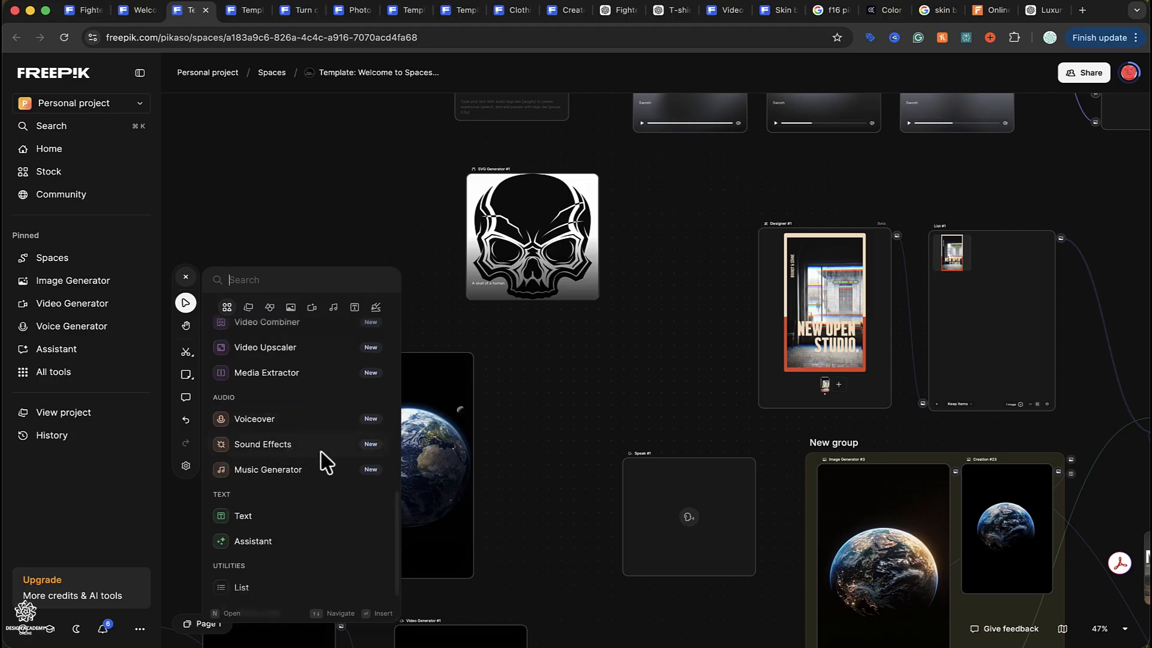
left_click(268, 469)
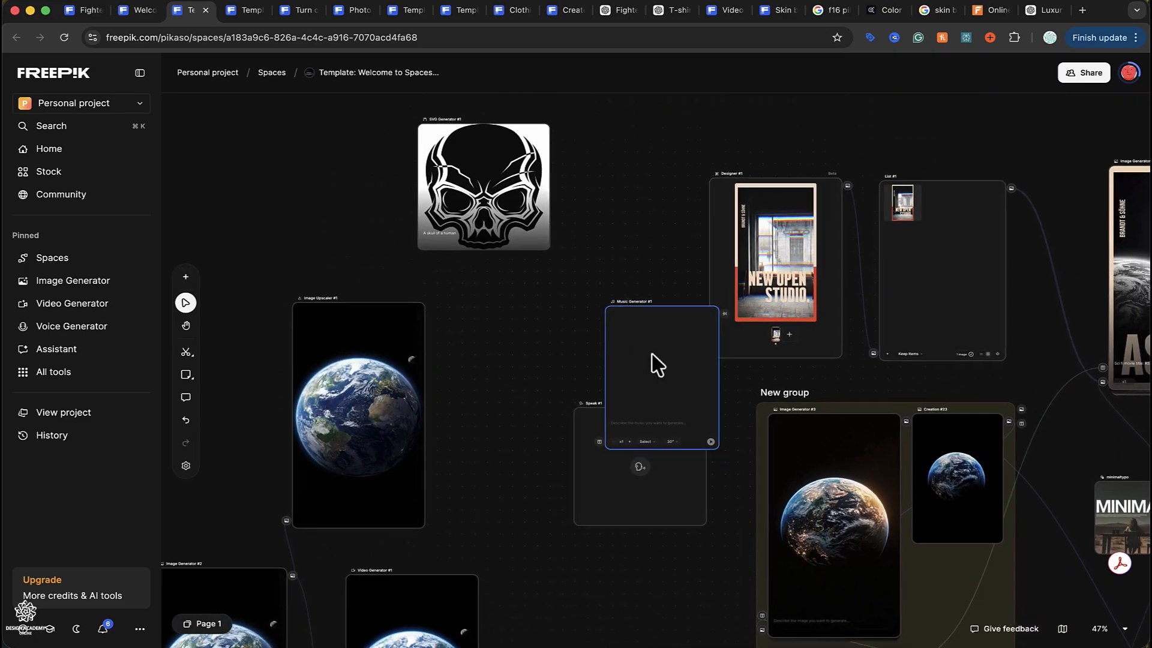
left_click(620, 303)
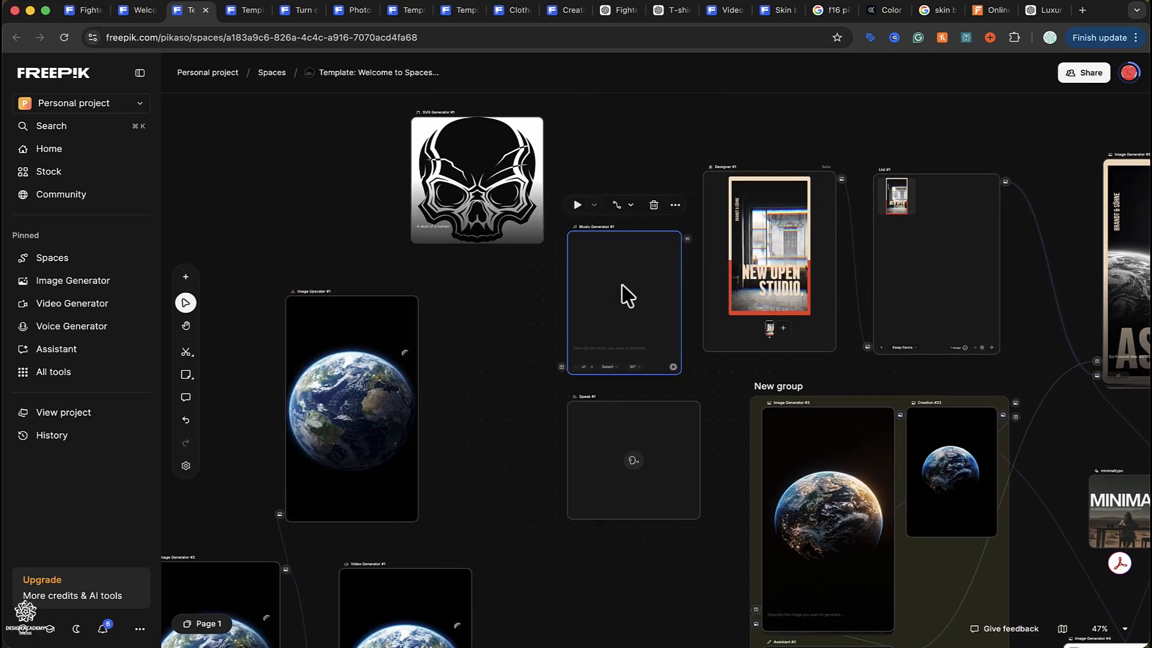
- Examine the Music Generator node up close and open its list of available music models
scroll(620, 293, "up", 10)
scroll(620, 293, "down", 5)
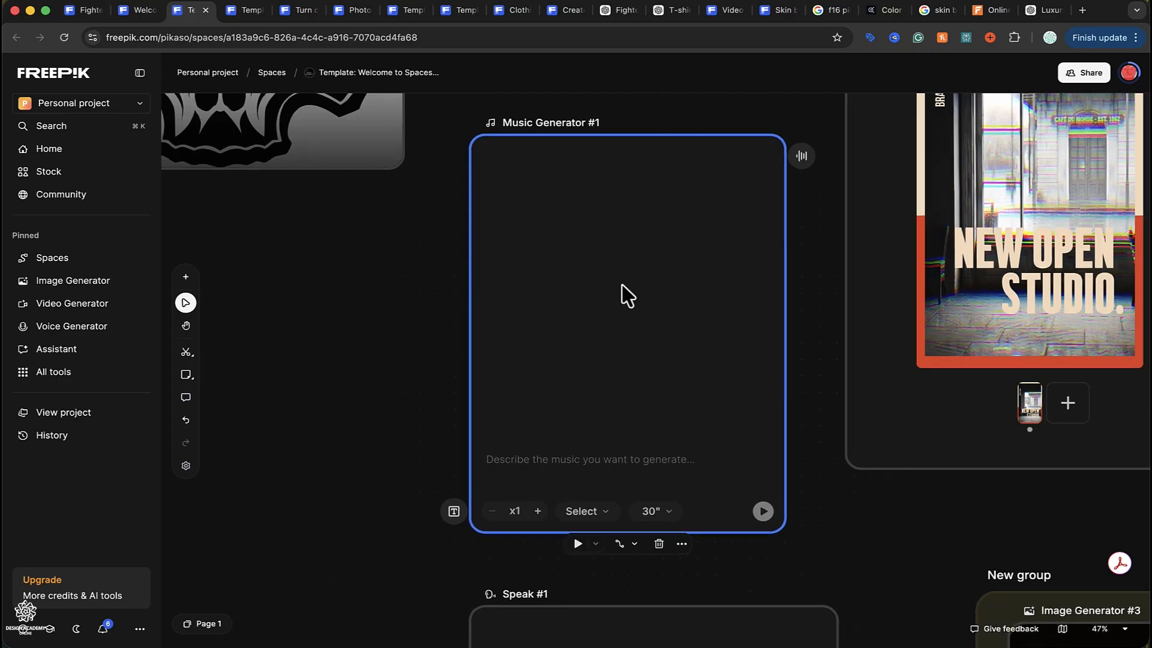
left_click(607, 513)
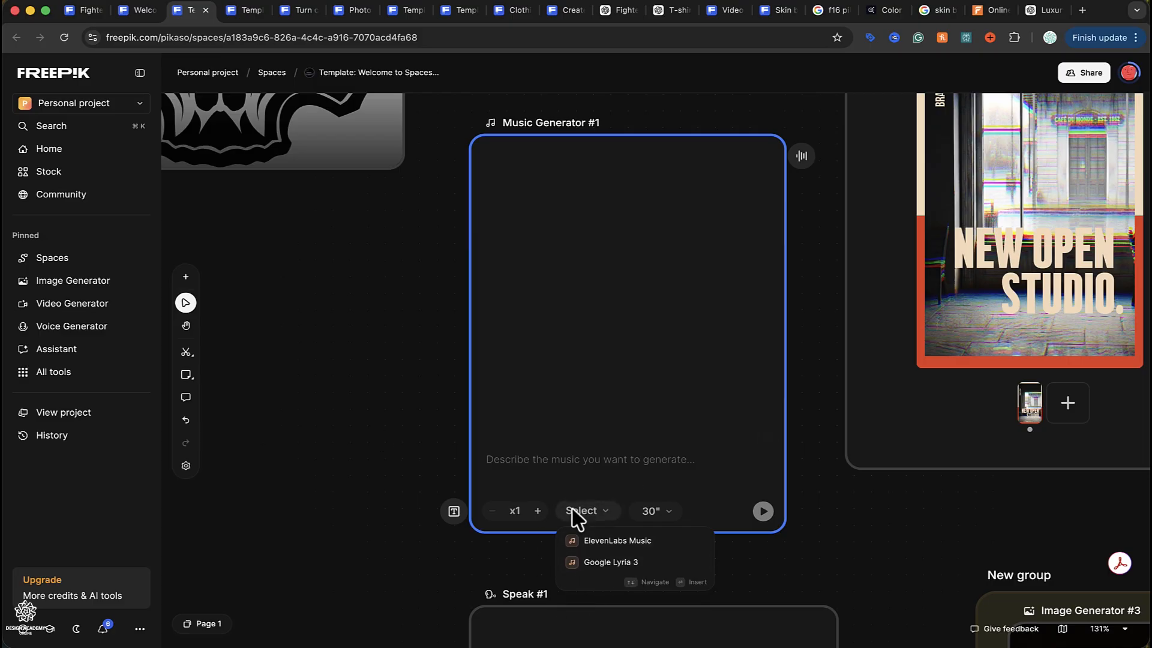
- Add a thumbs-up sticker and place it in the empty space beside the Music Generator node
left_click(185, 277)
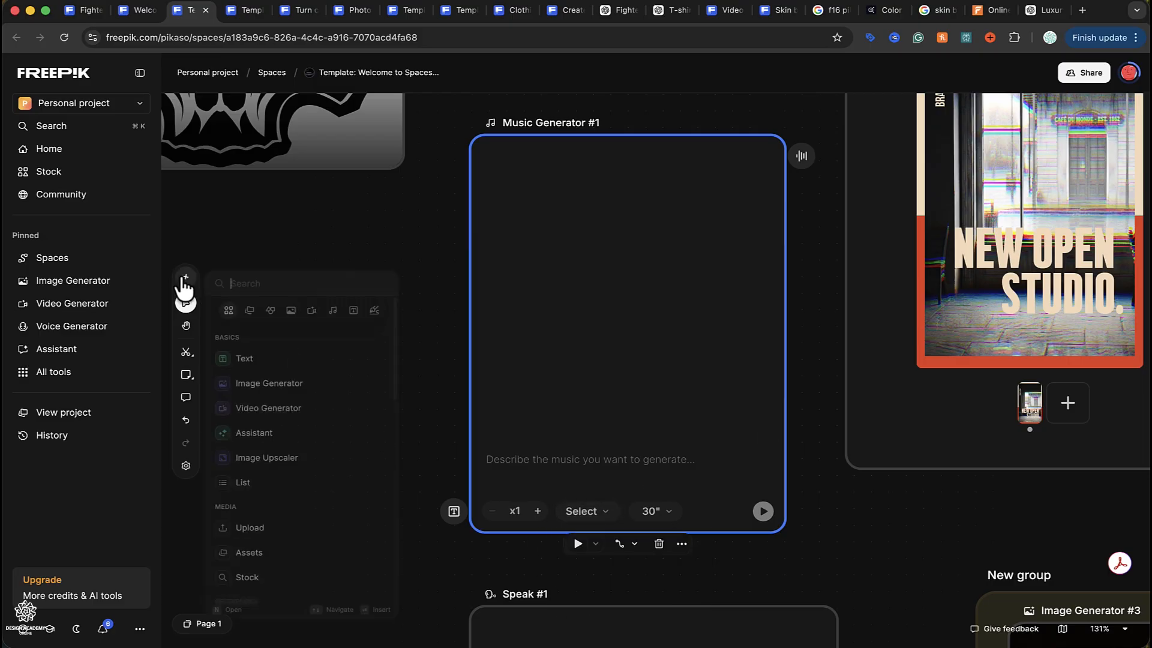
scroll(354, 528, "down", 3)
scroll(354, 528, "down", 5)
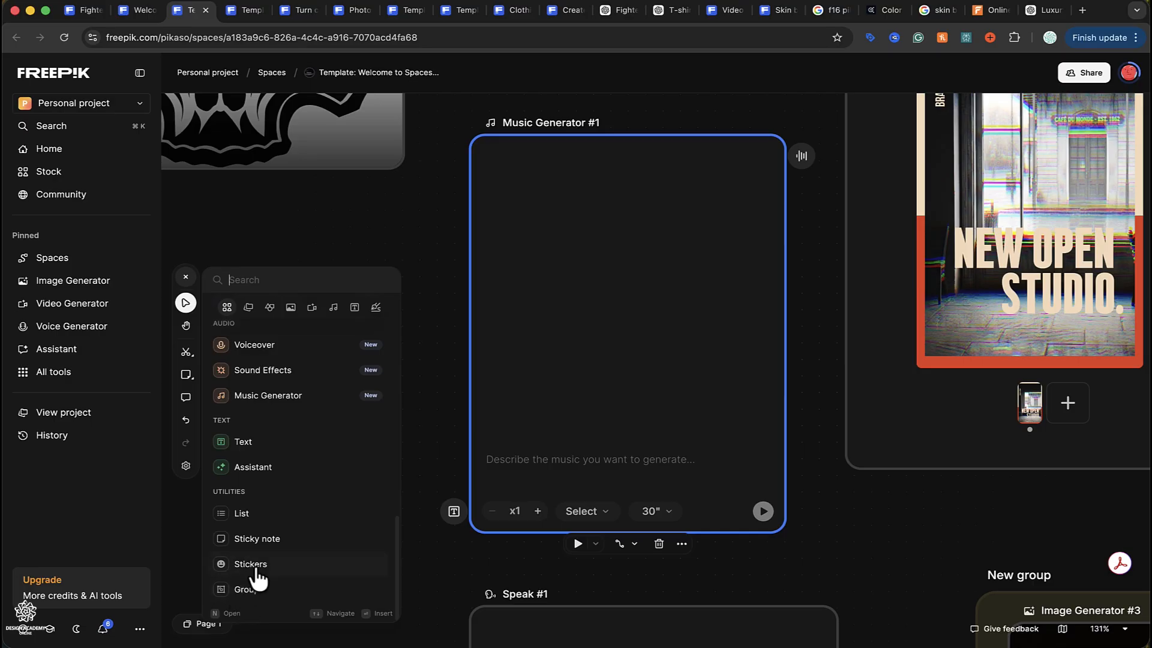
left_click_drag(257, 577, 384, 230)
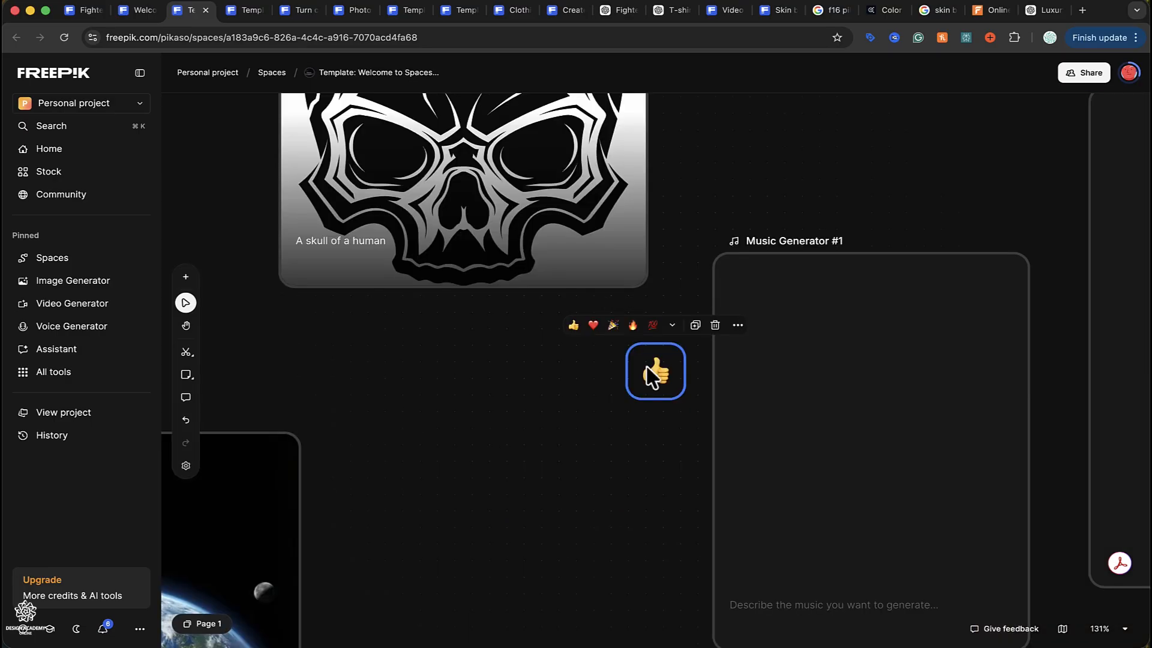
left_click_drag(654, 378, 695, 437)
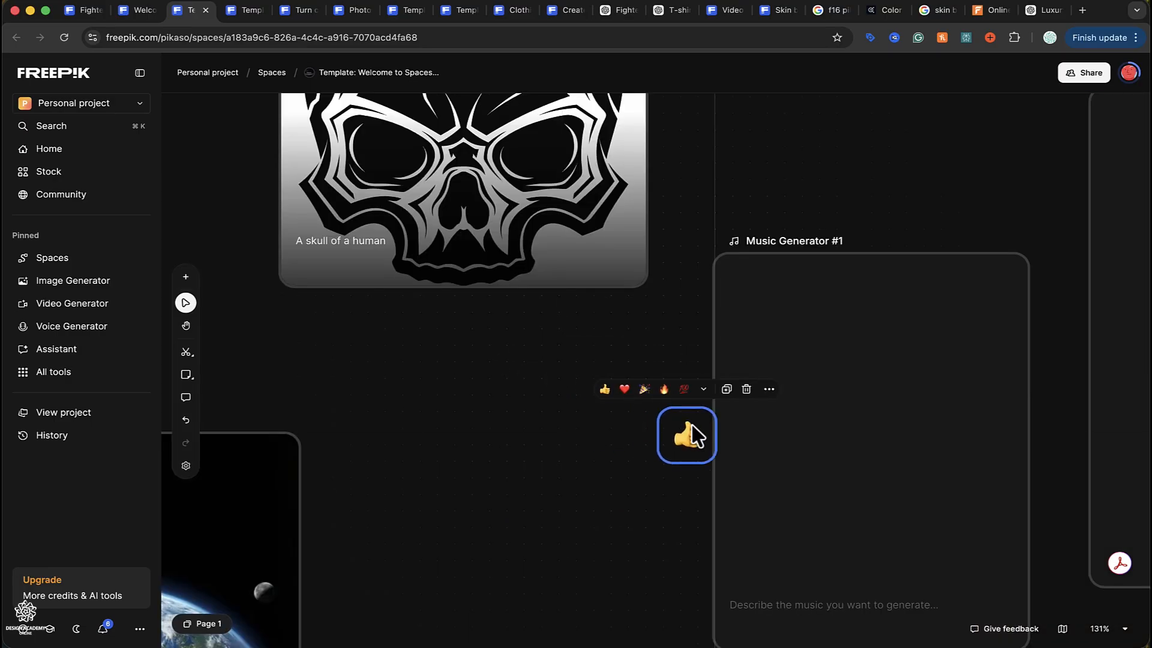
- Look over the canvas, from the New group frames and Sound Effects nodes to the Designer, Earth and ASTRO poster nodes
scroll(639, 201, "down", 5)
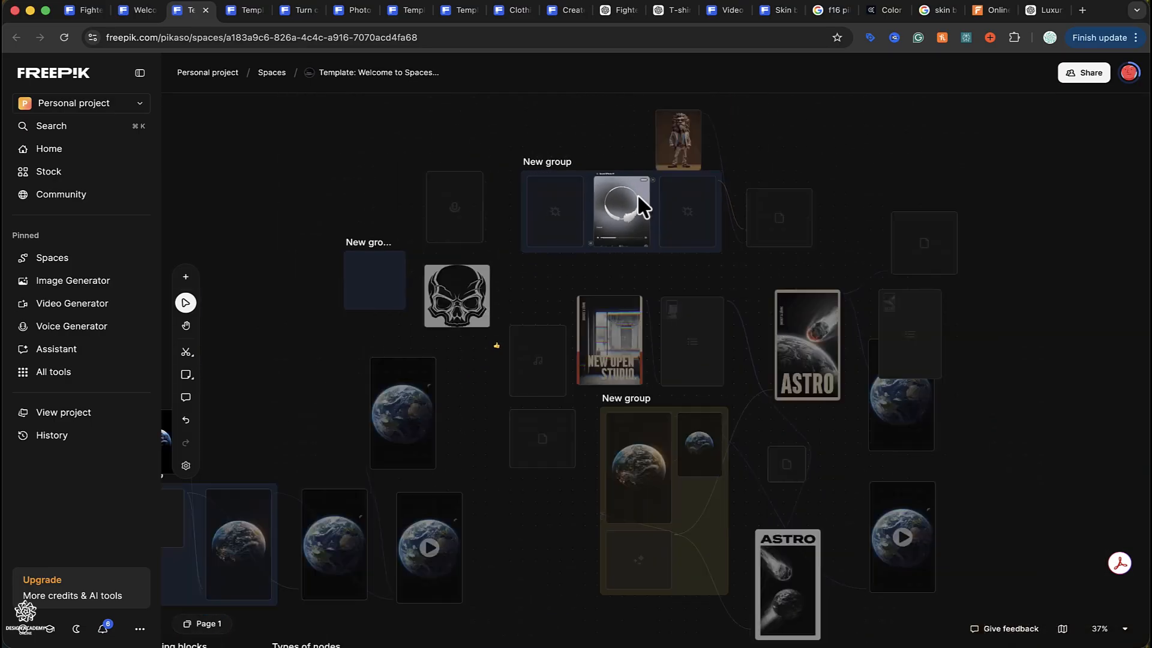
scroll(638, 196, "up", 5)
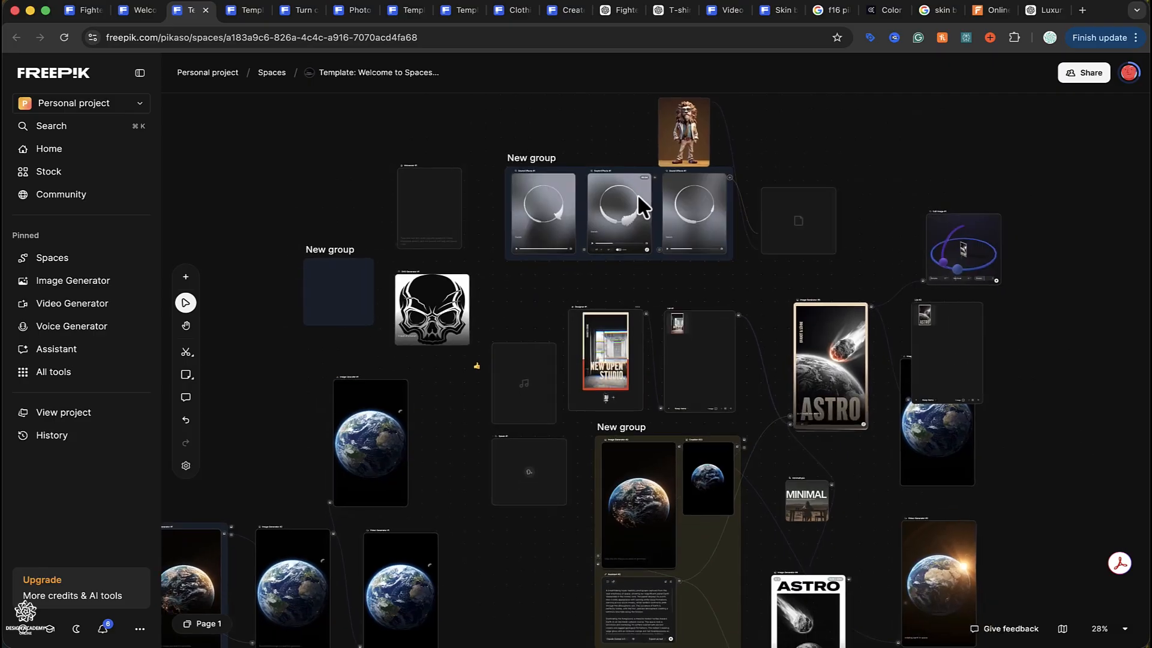
scroll(643, 205, "left", 2)
scroll(643, 206, "down", 2)
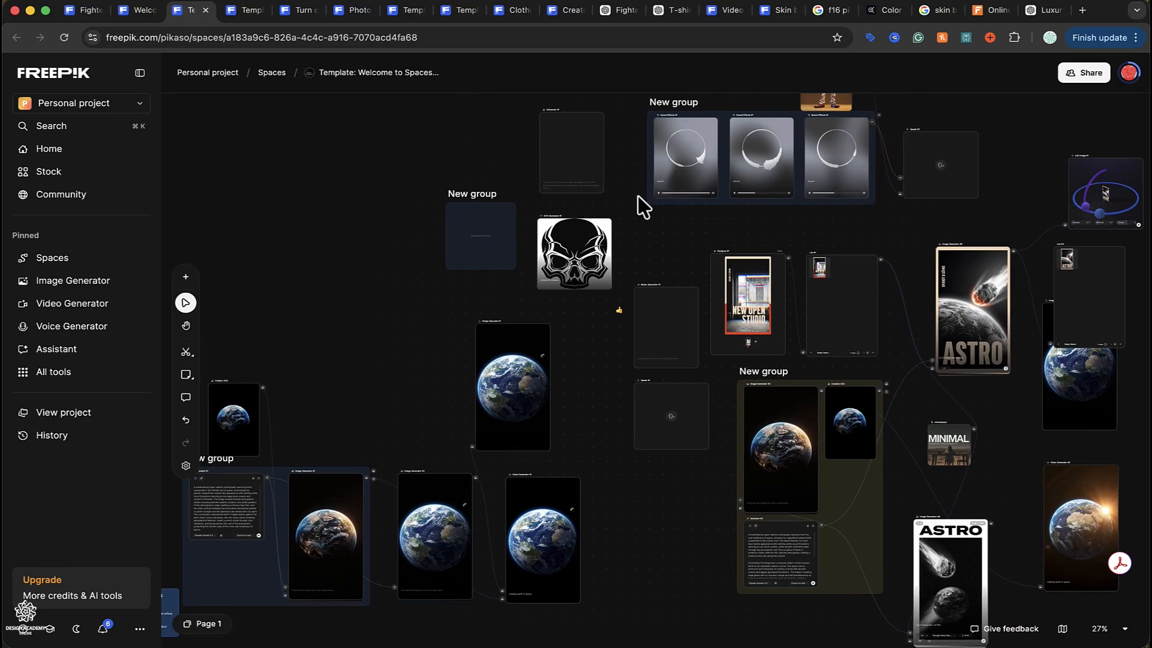
scroll(639, 213, "down", 1)
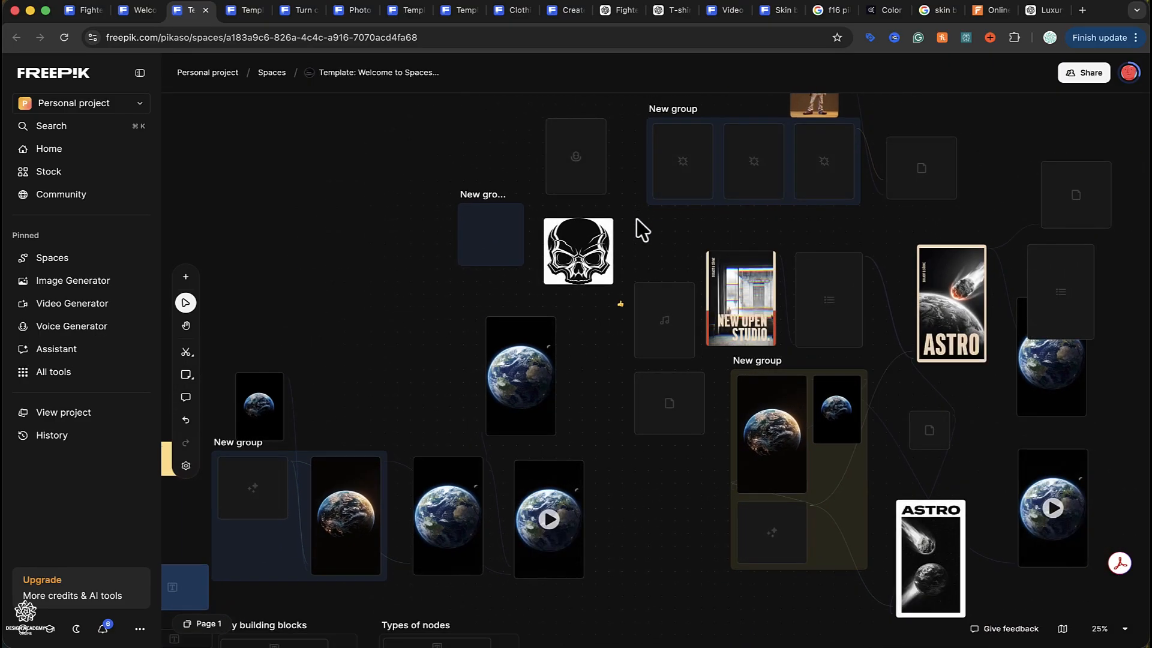
scroll(643, 245, "up", 5)
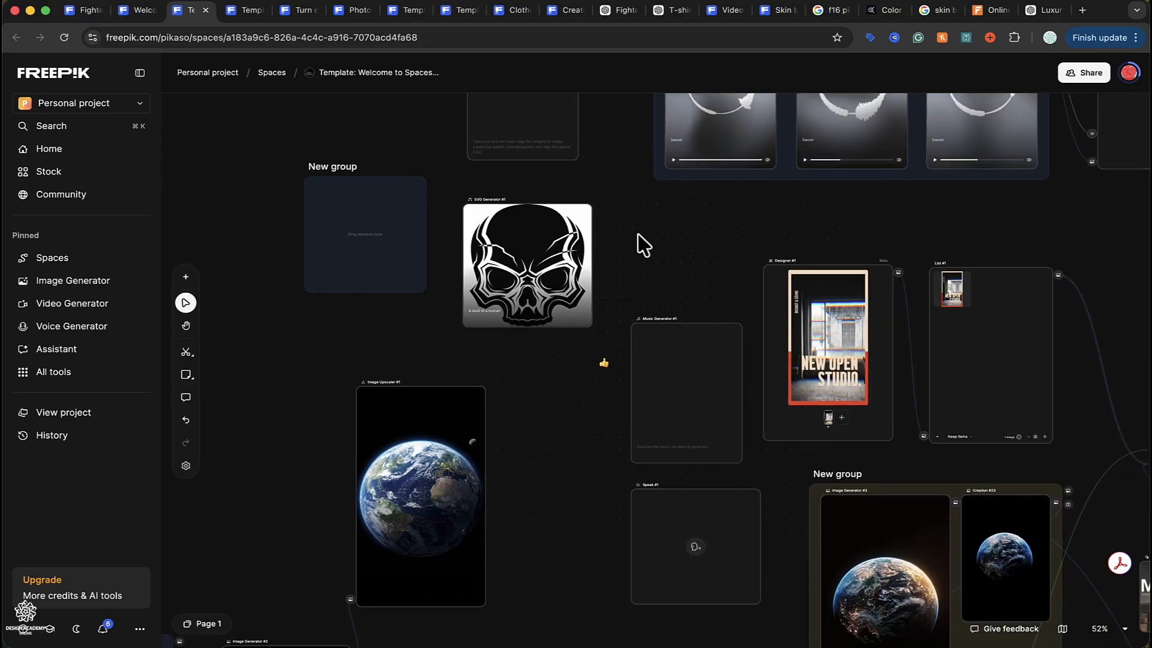
scroll(638, 244, "up", 2)
scroll(637, 244, "right", 2)
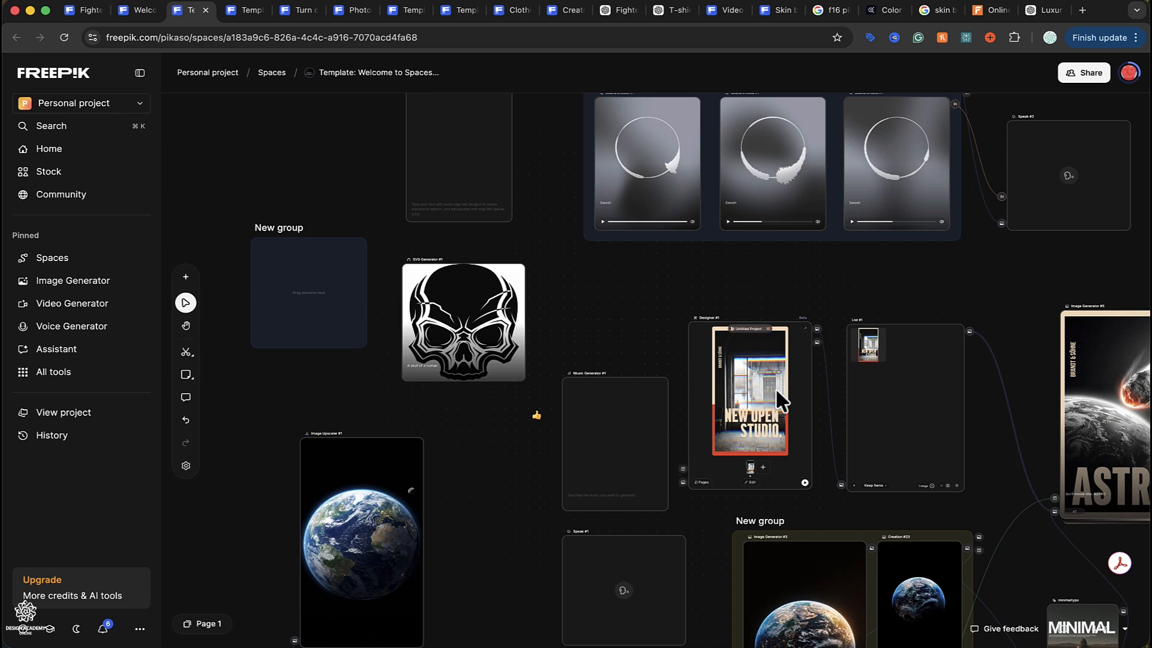
scroll(776, 391, "down", 5)
scroll(776, 391, "right", 3)
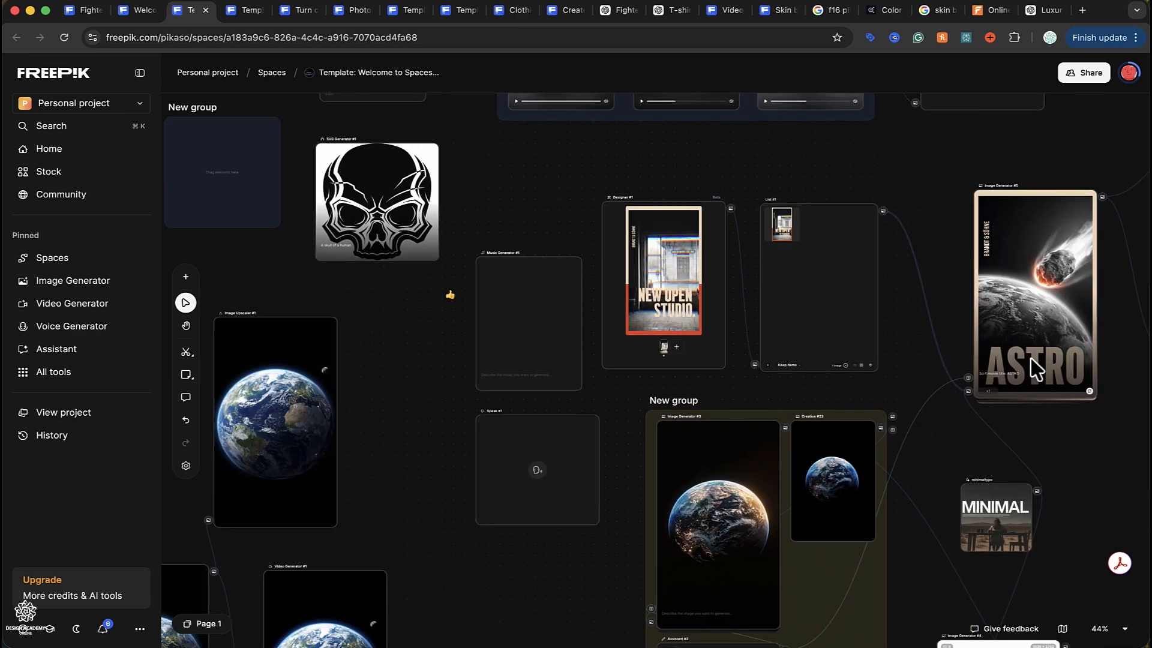
scroll(1074, 303, "right", 10)
scroll(1074, 303, "down", 4)
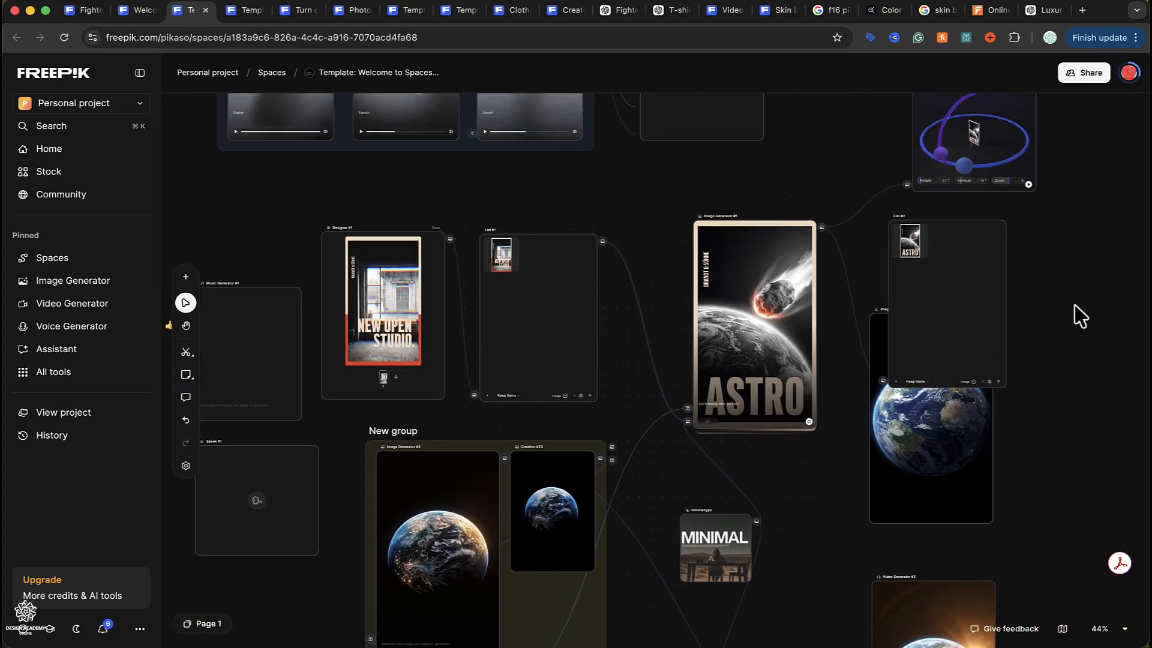